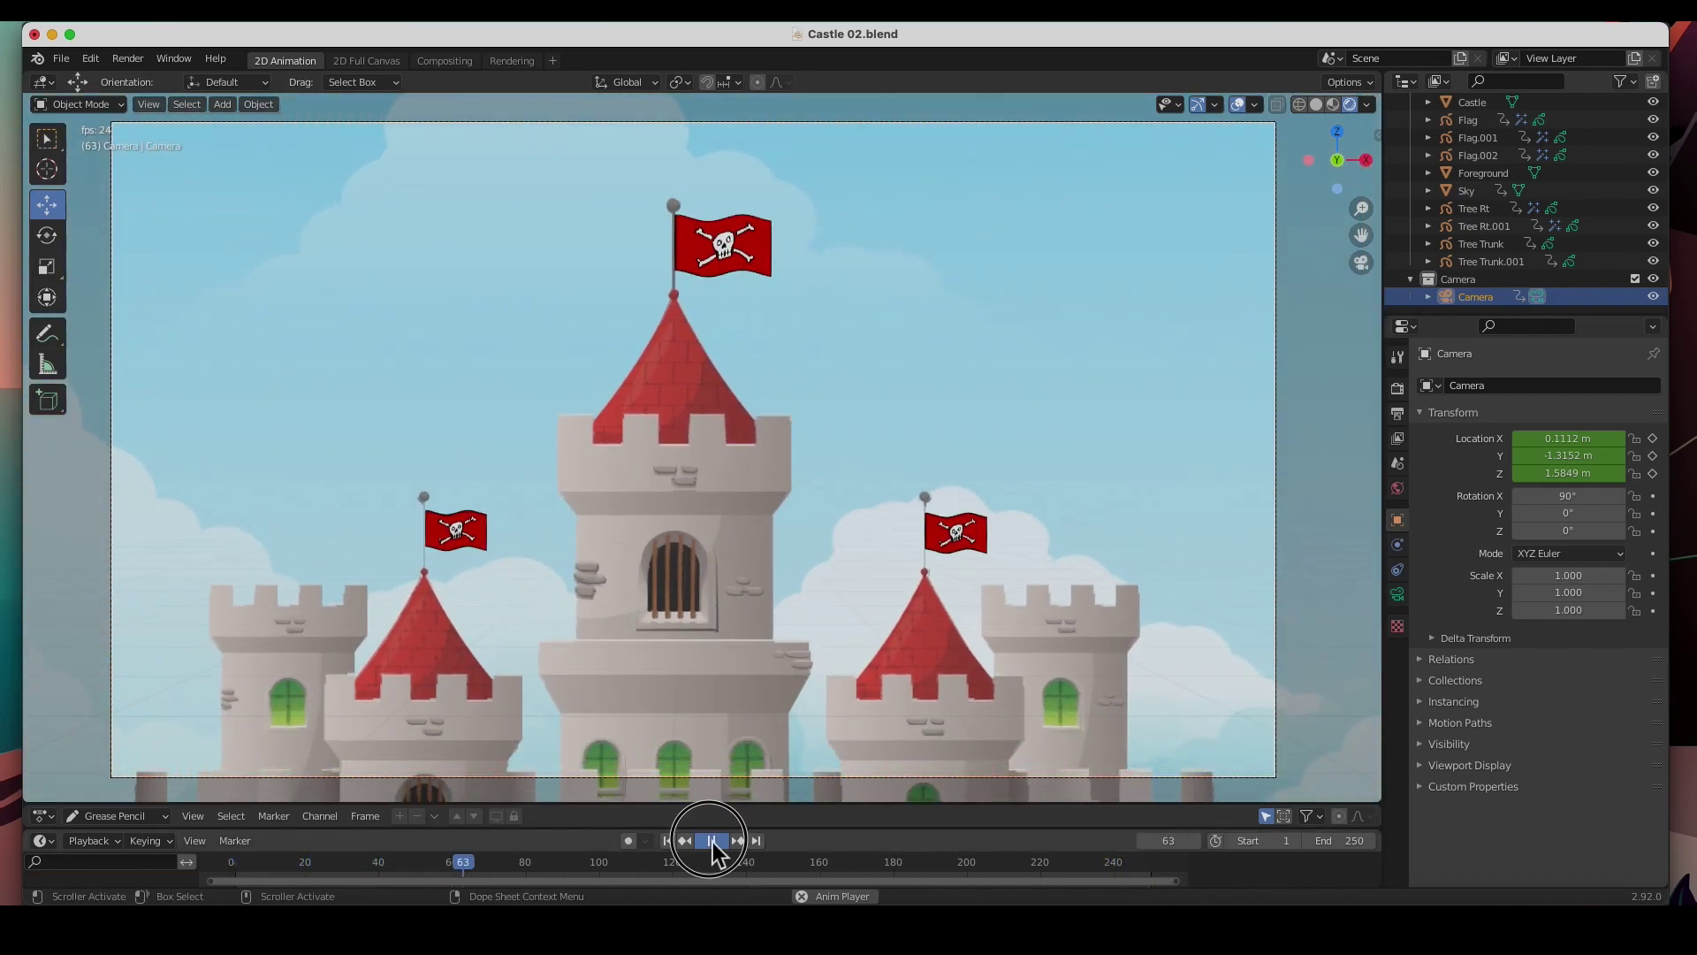
Step: Stop the castle animation preview and switch to the Freepik landscape page in Chrome
left_click(712, 840)
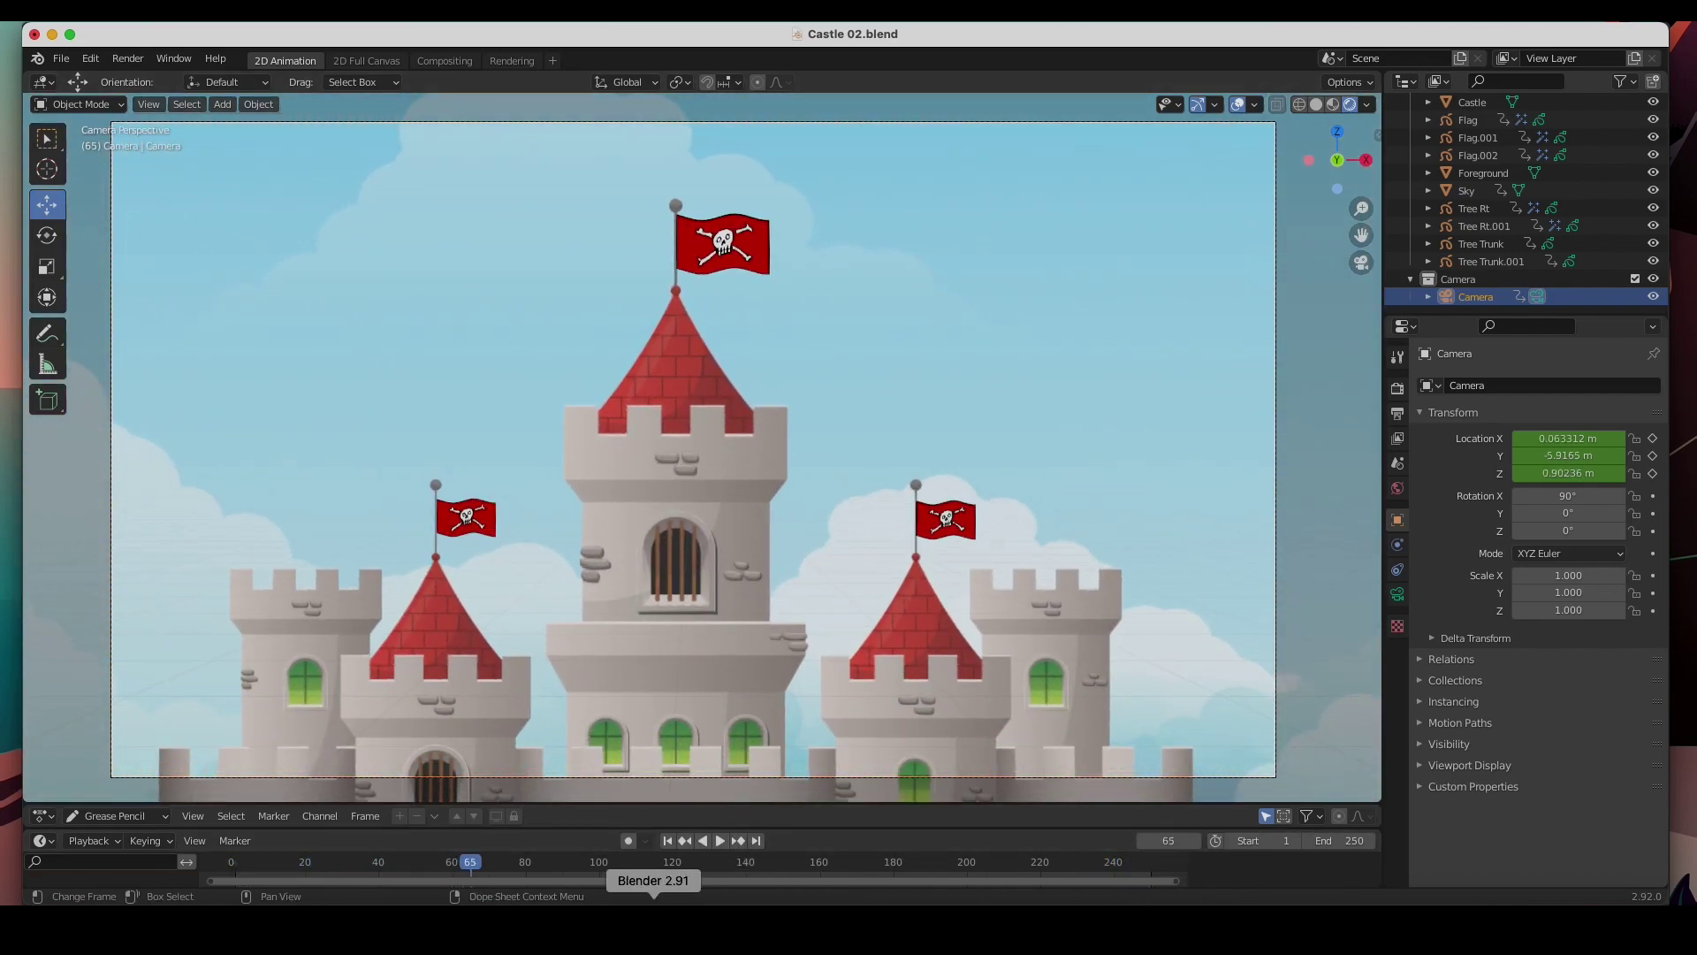
left_click(190, 919)
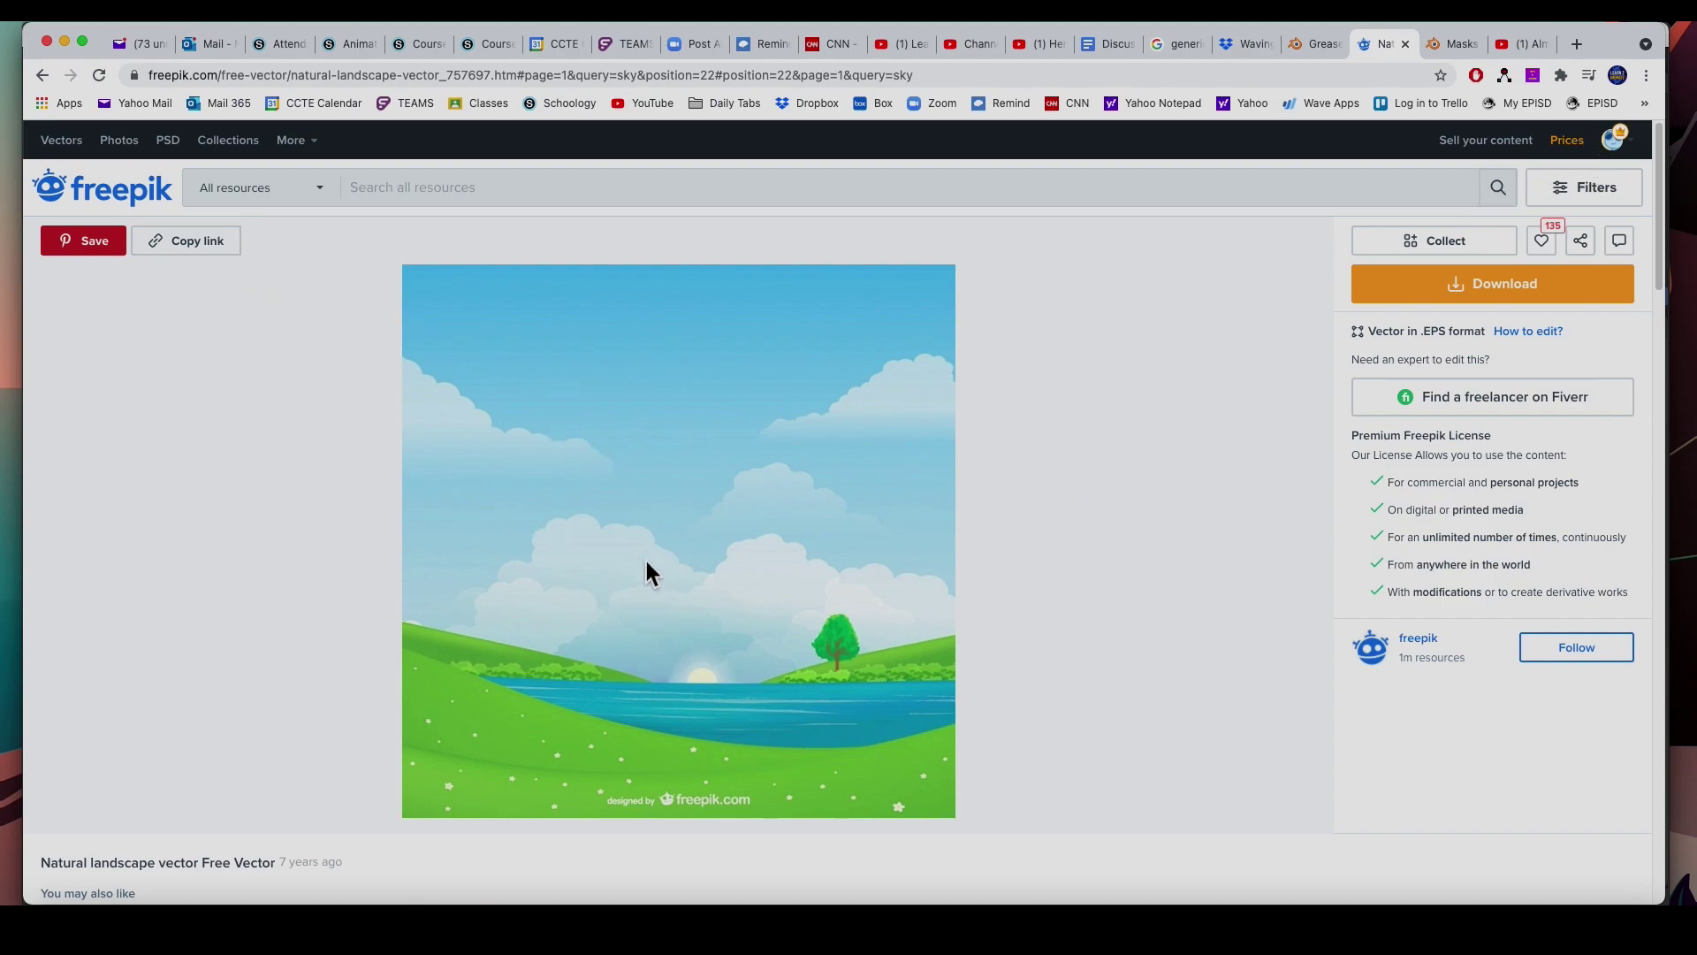
Step: Scroll over the Natural landscape vector on Freepik, then switch to Sky.ai in Illustrator
scroll(655, 545, "down", 1)
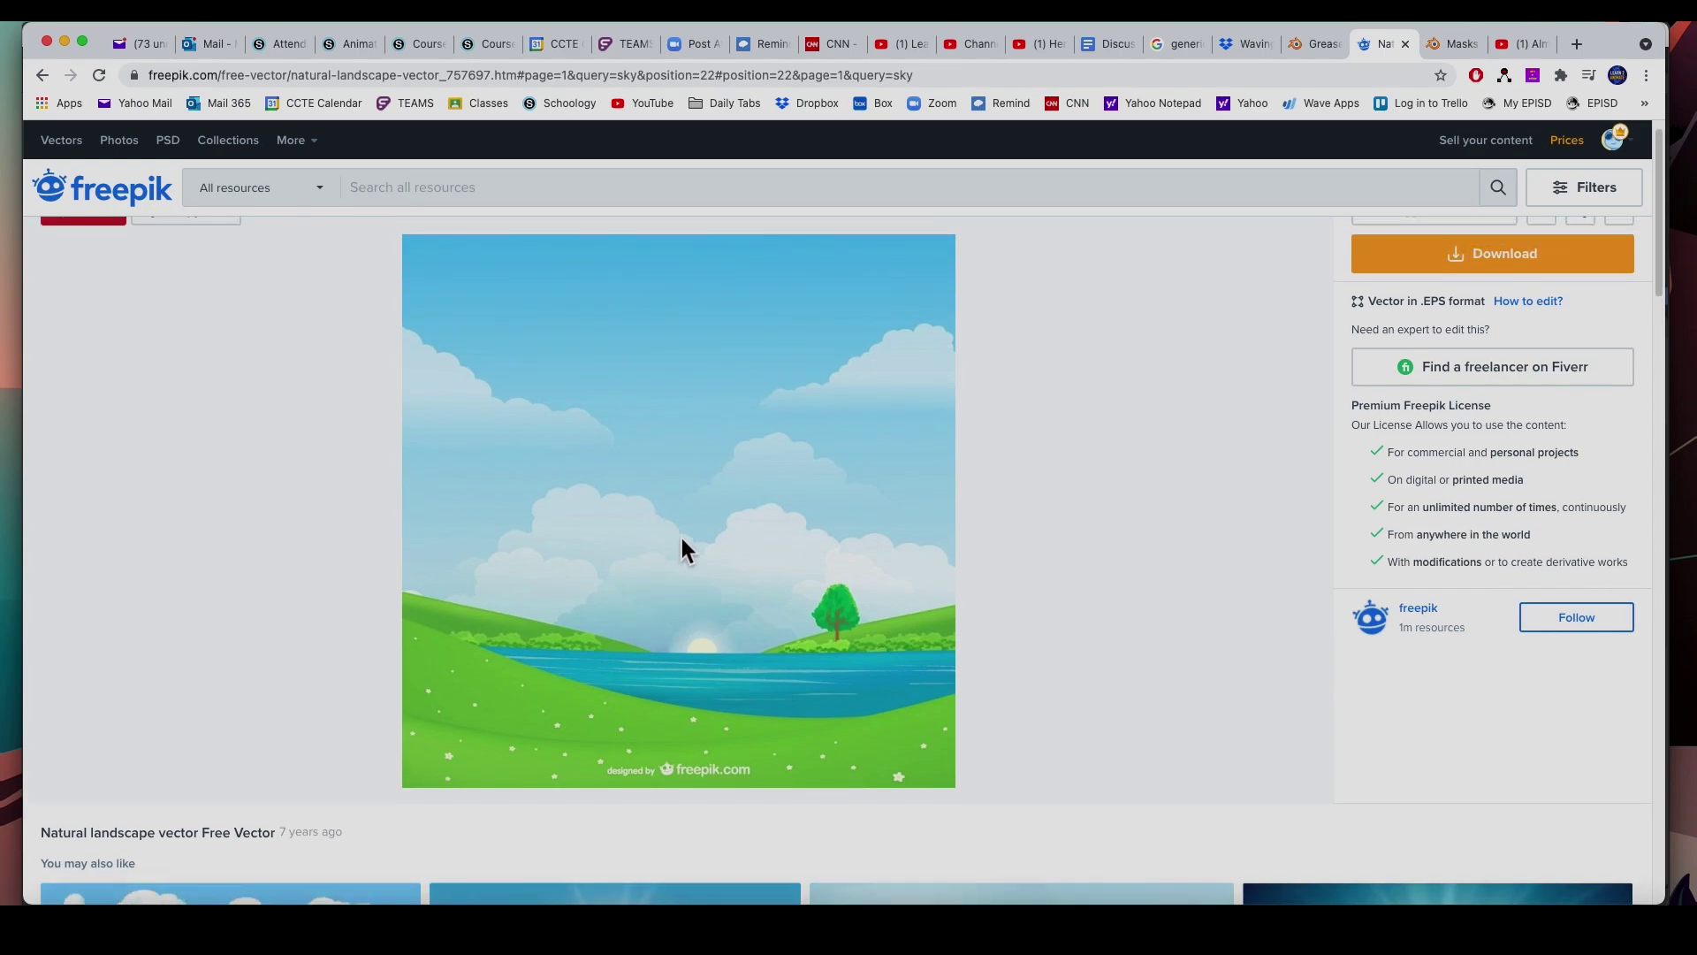
scroll(682, 538, "up", 1)
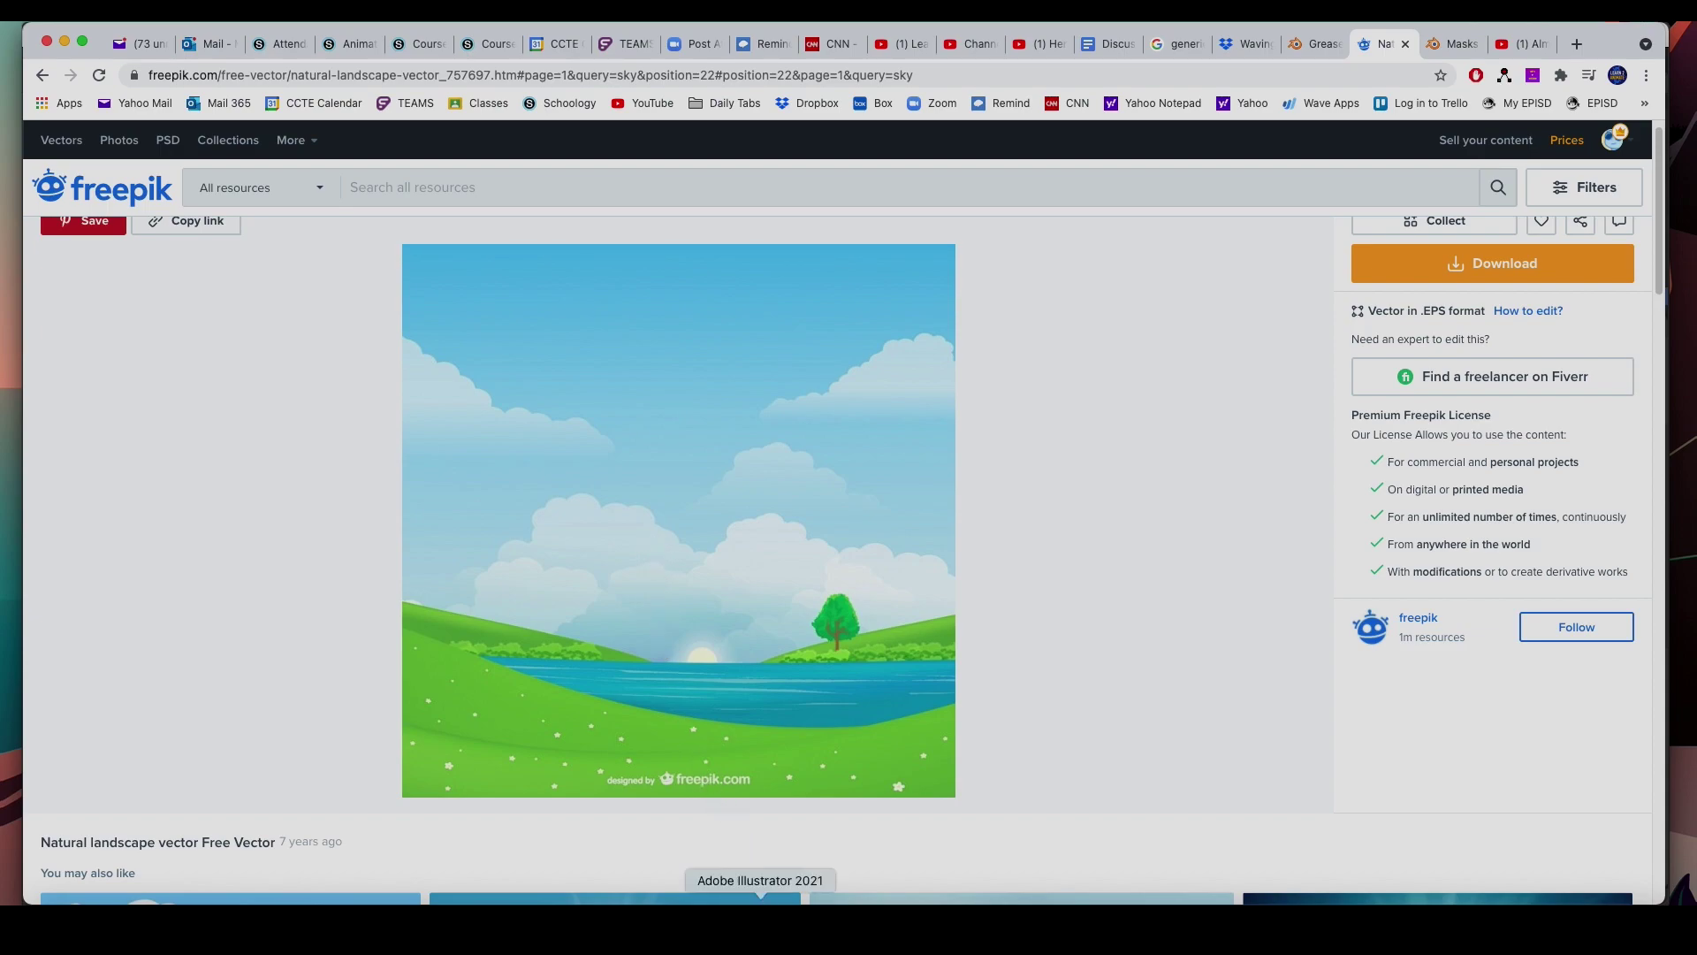
left_click(760, 902)
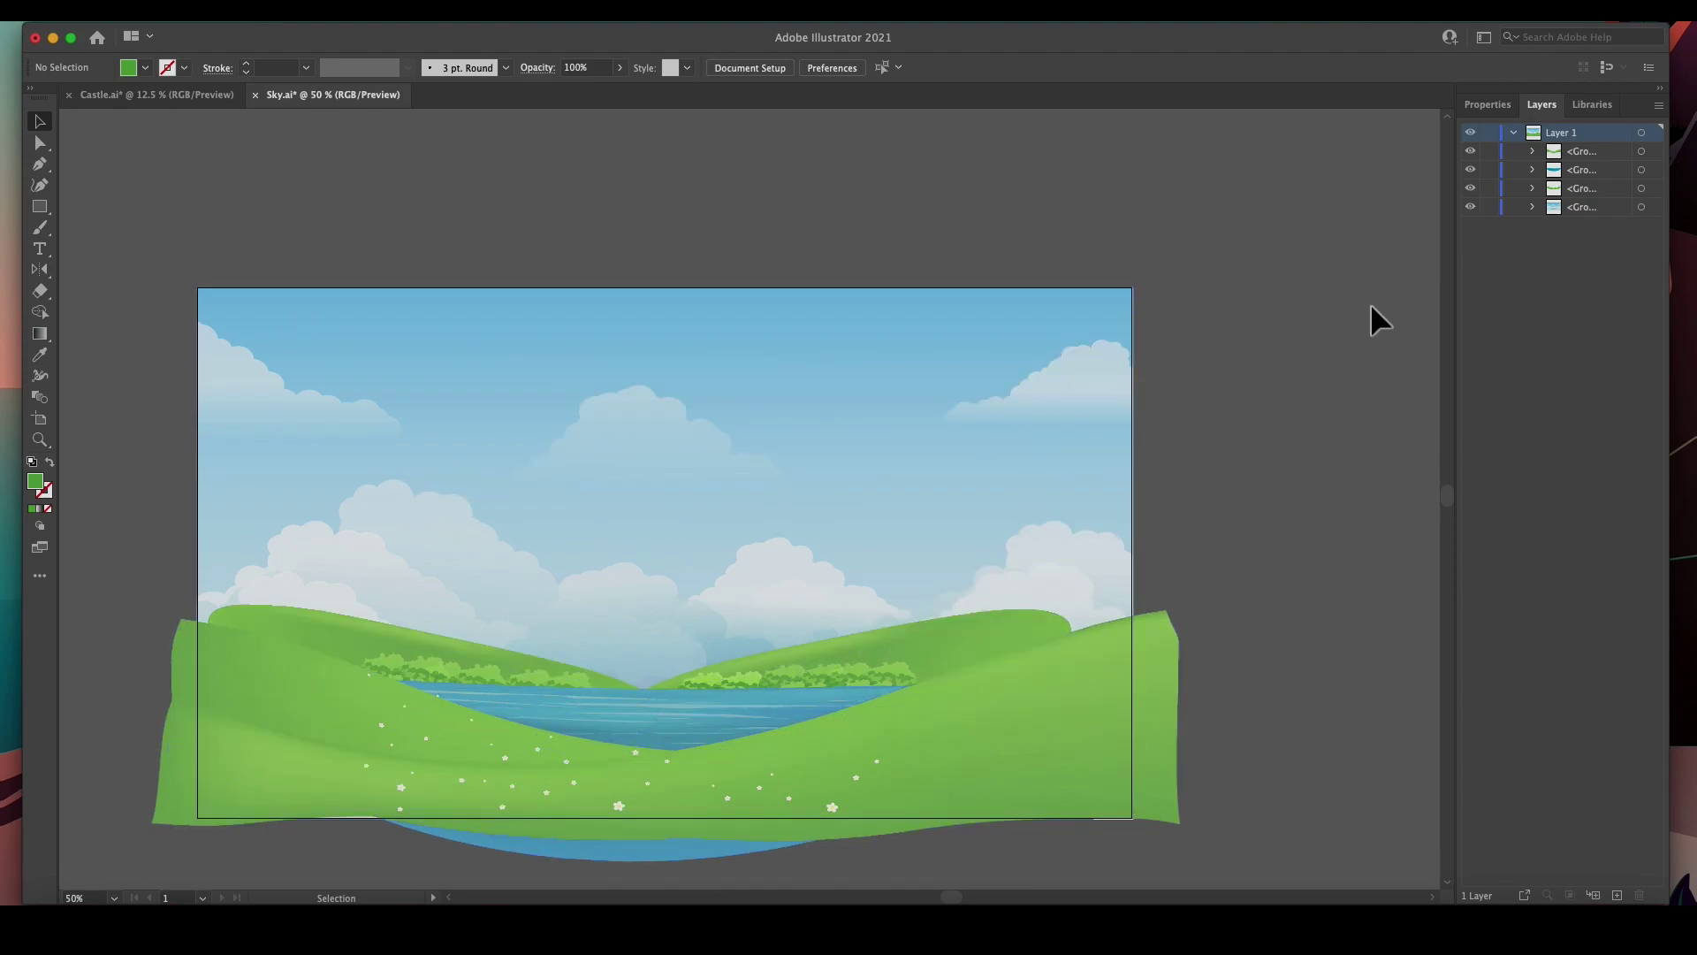
Step: Hide the upper landscape groups and the lake and hills group in Sky.ai's Layers panel
left_click(1470, 189)
left_click(1470, 170)
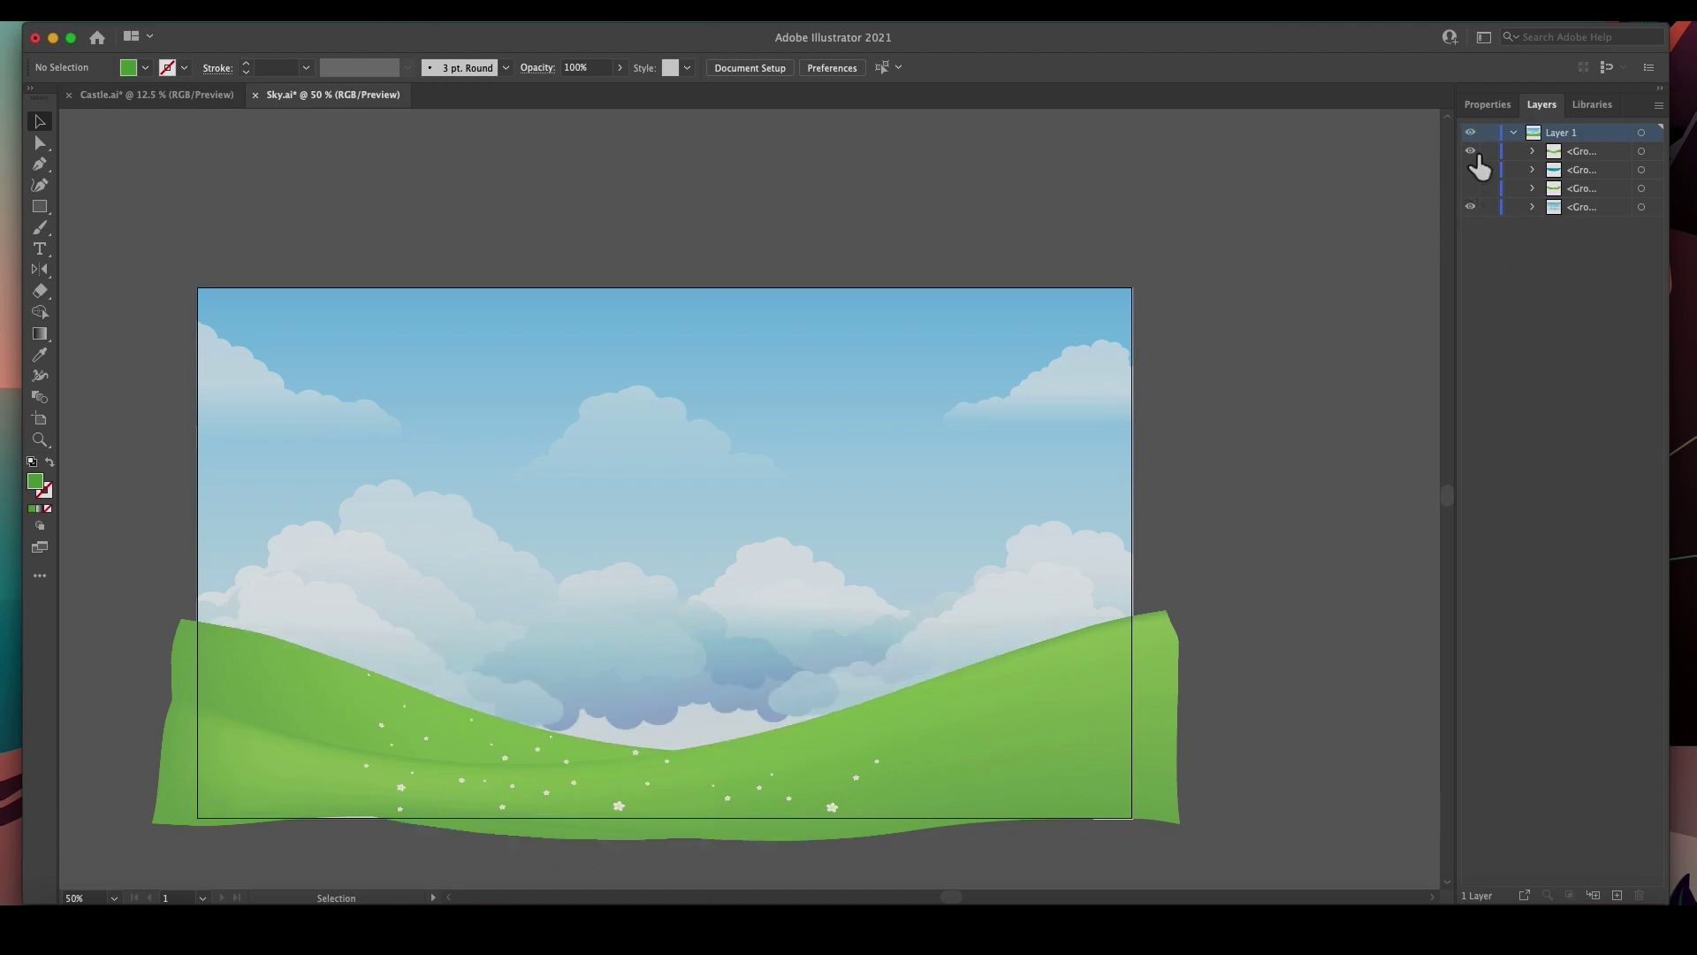
left_click(1470, 151)
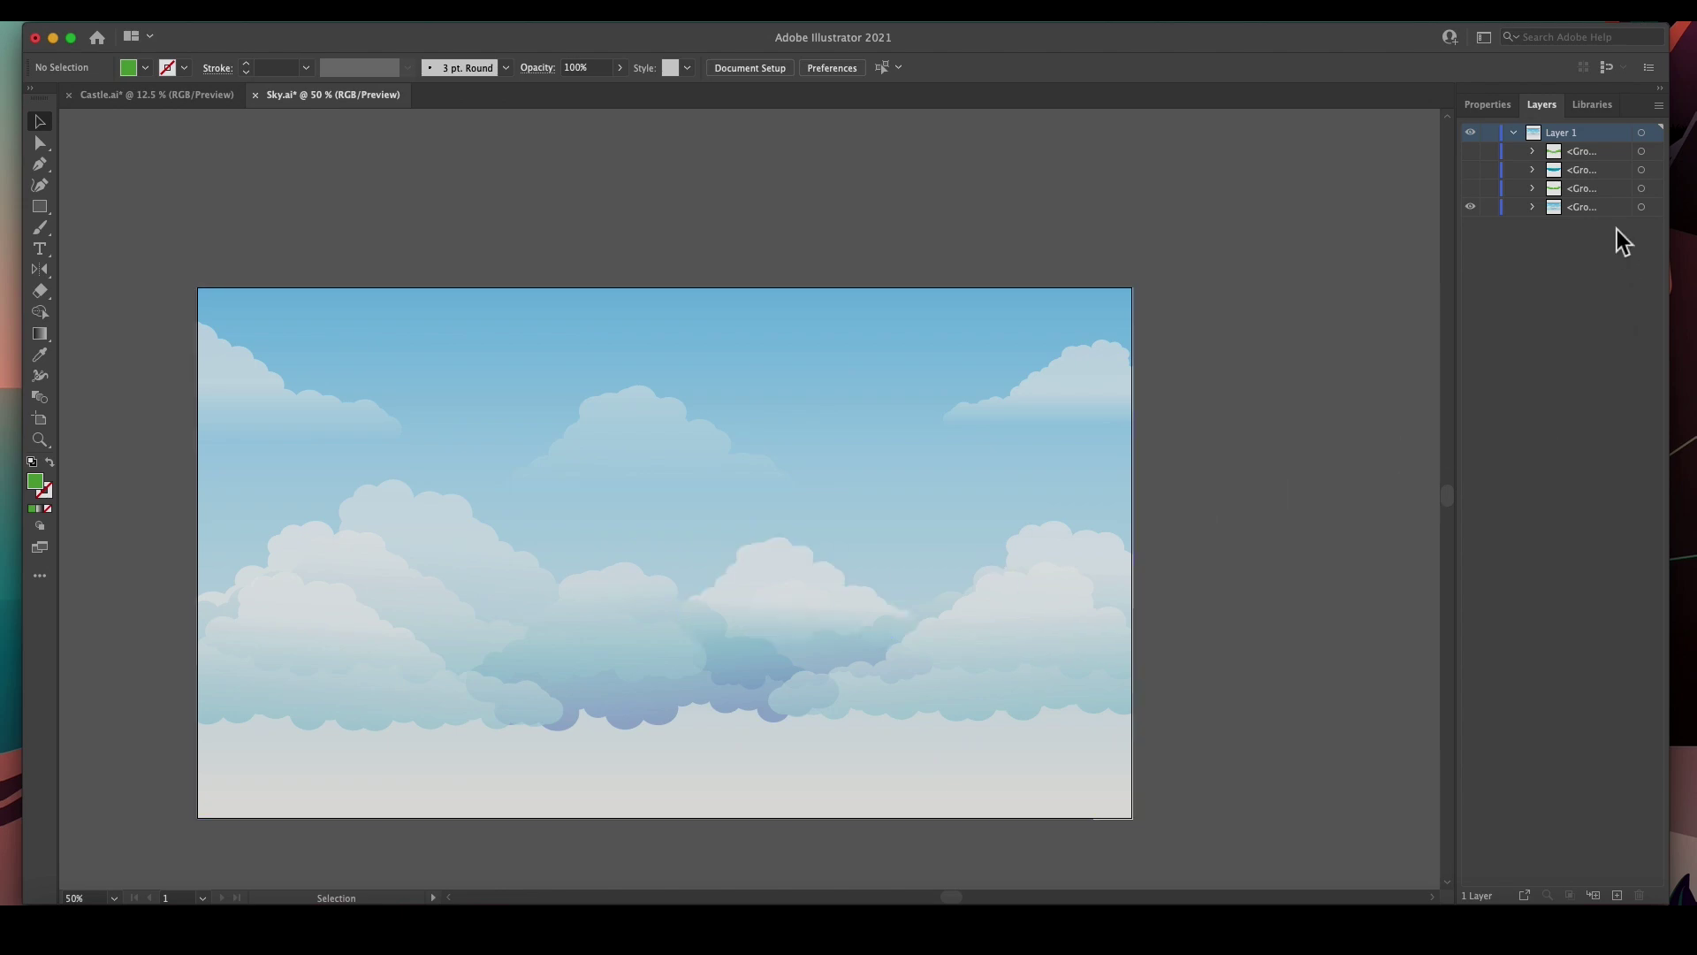
left_click(1470, 206)
left_click(1471, 206)
Step: Toggle the bushy hills, sky and grass foreground groups, then switch to Castle.ai
left_click(1481, 189)
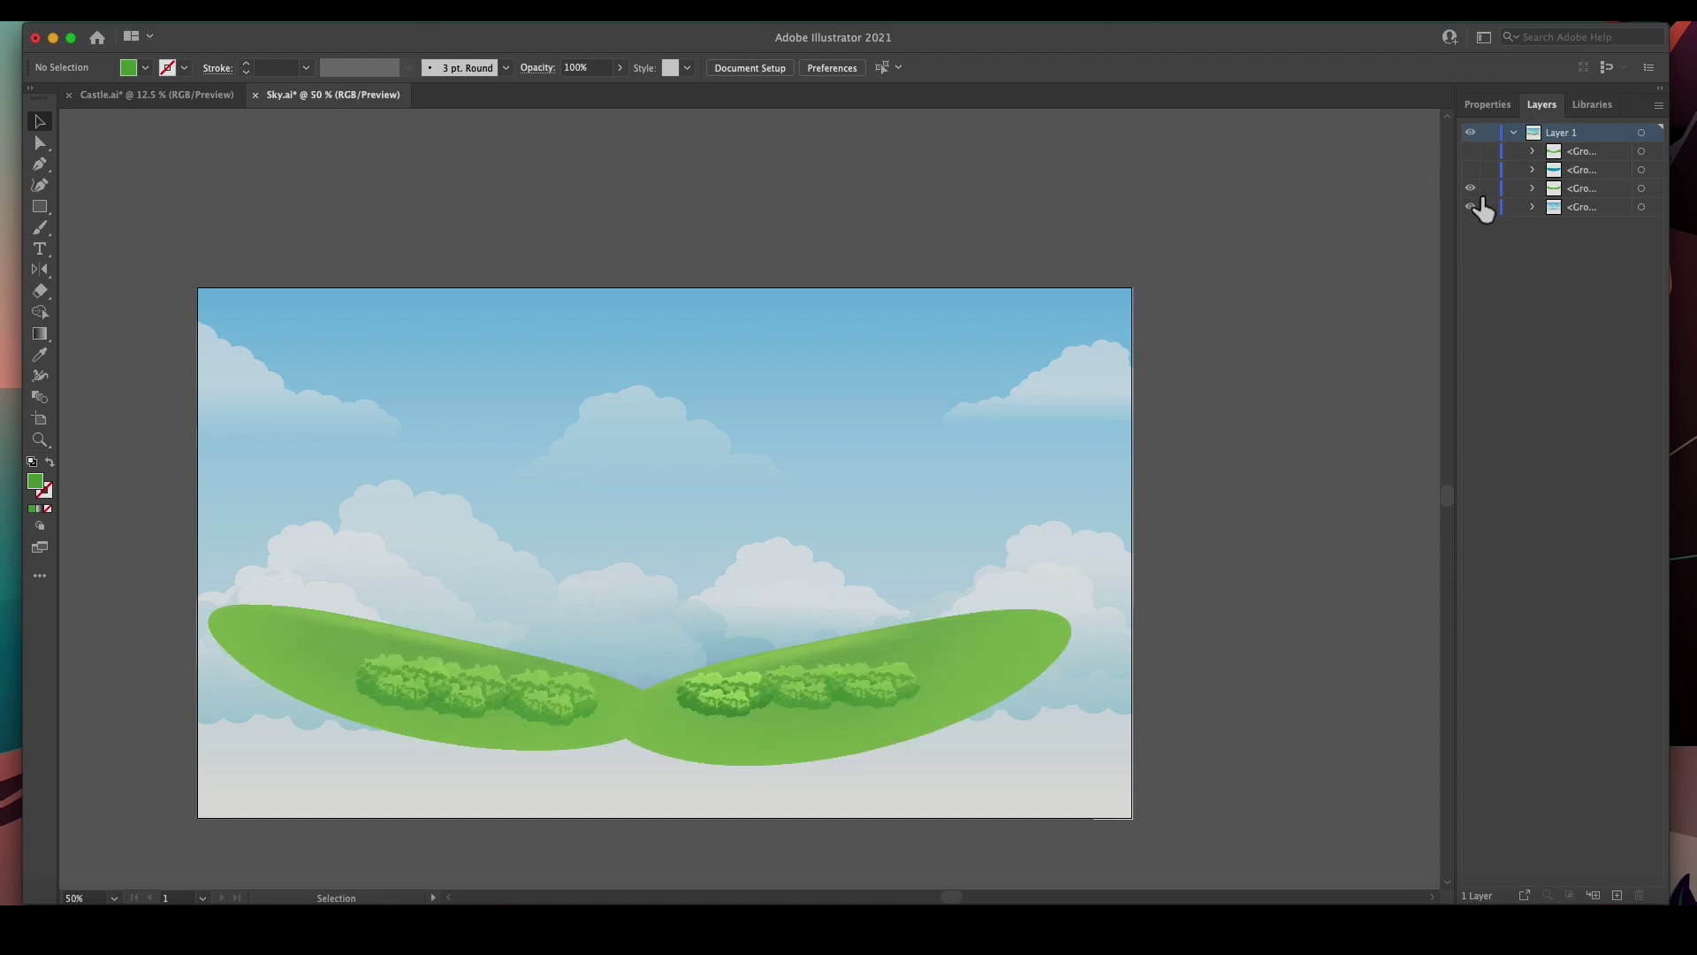
left_click(1482, 209)
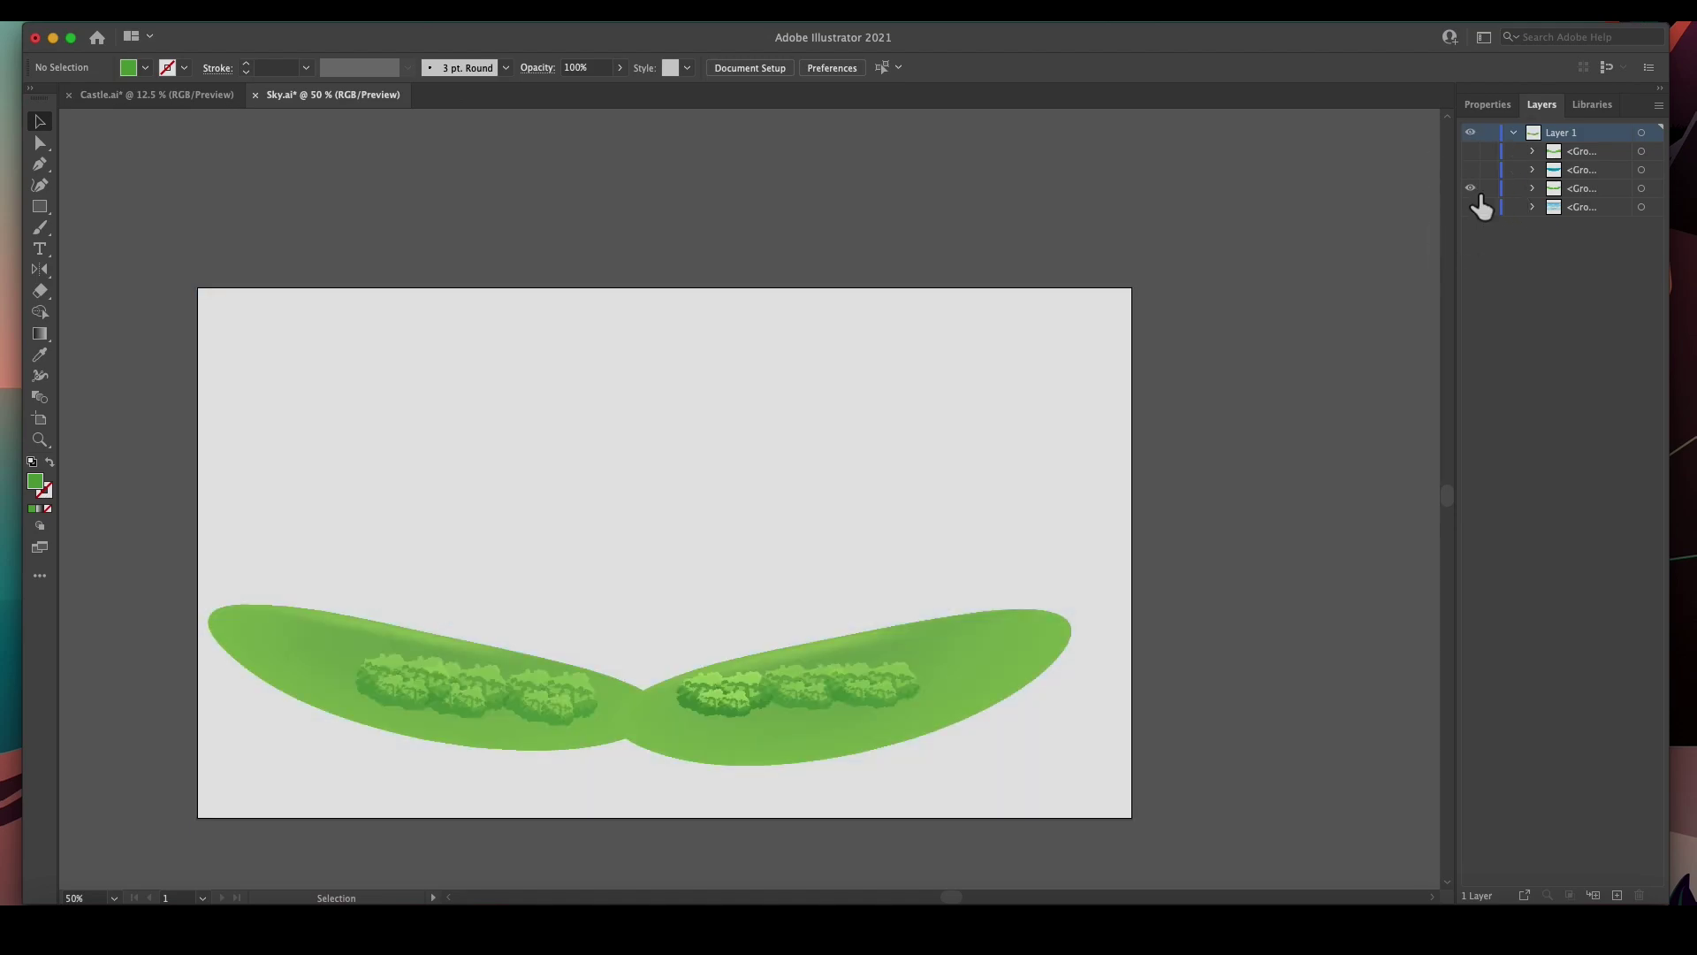
left_click(1480, 187)
left_click(1471, 152)
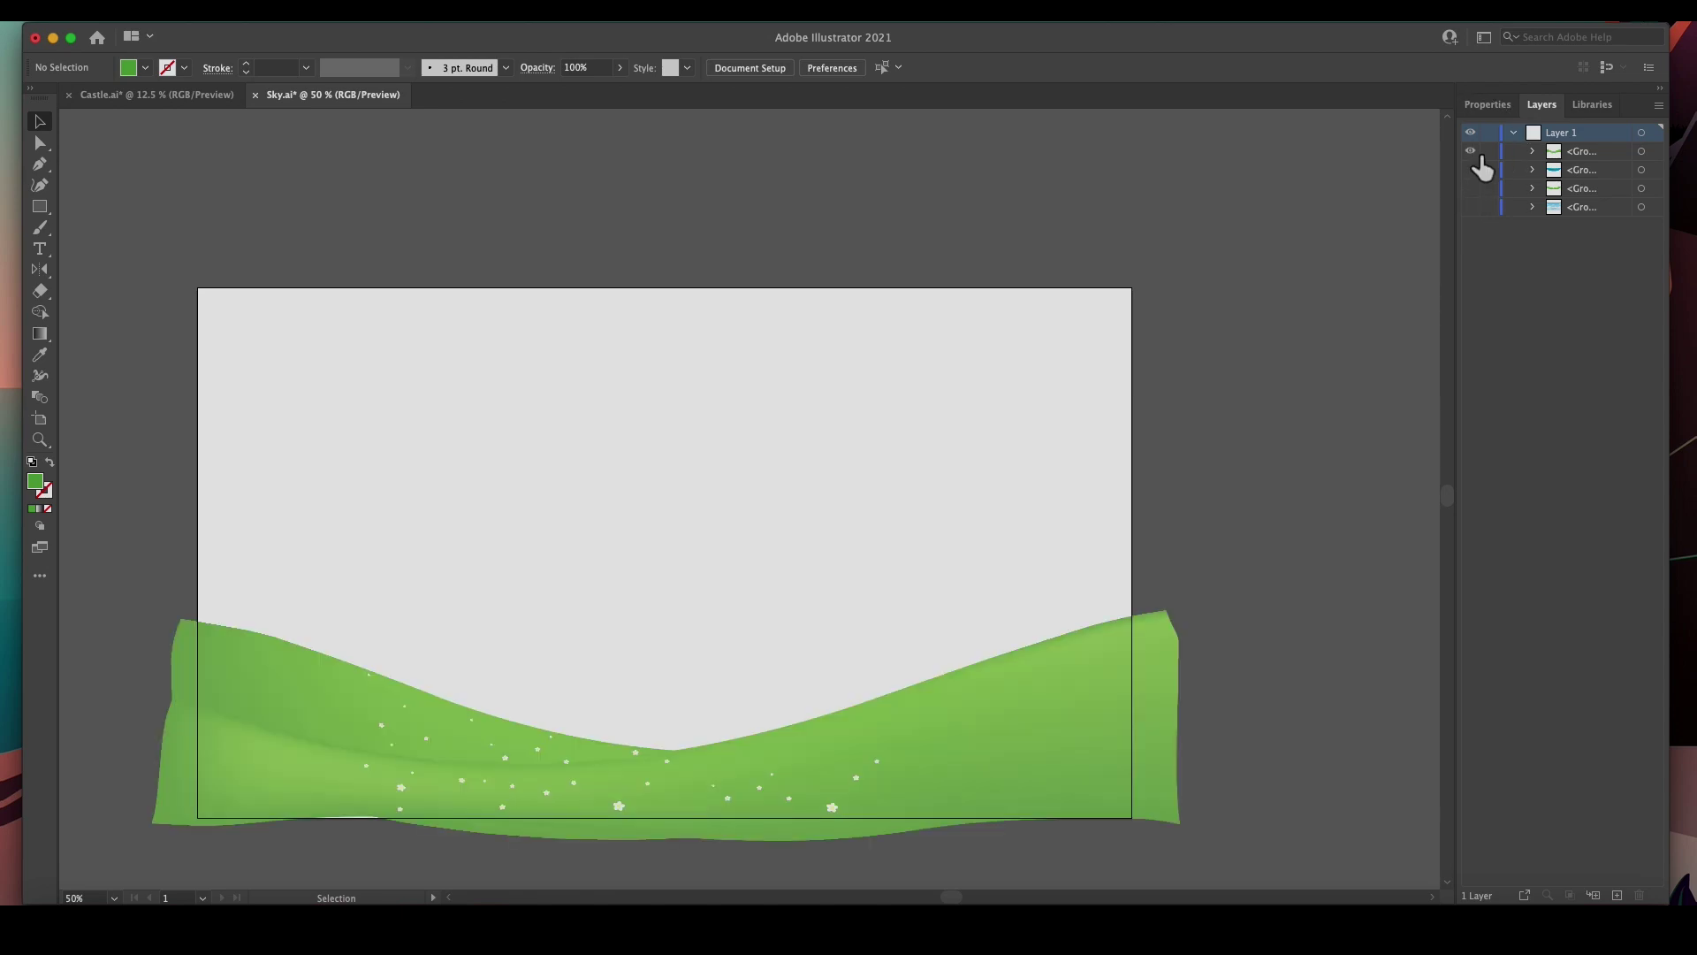
left_click(1472, 152)
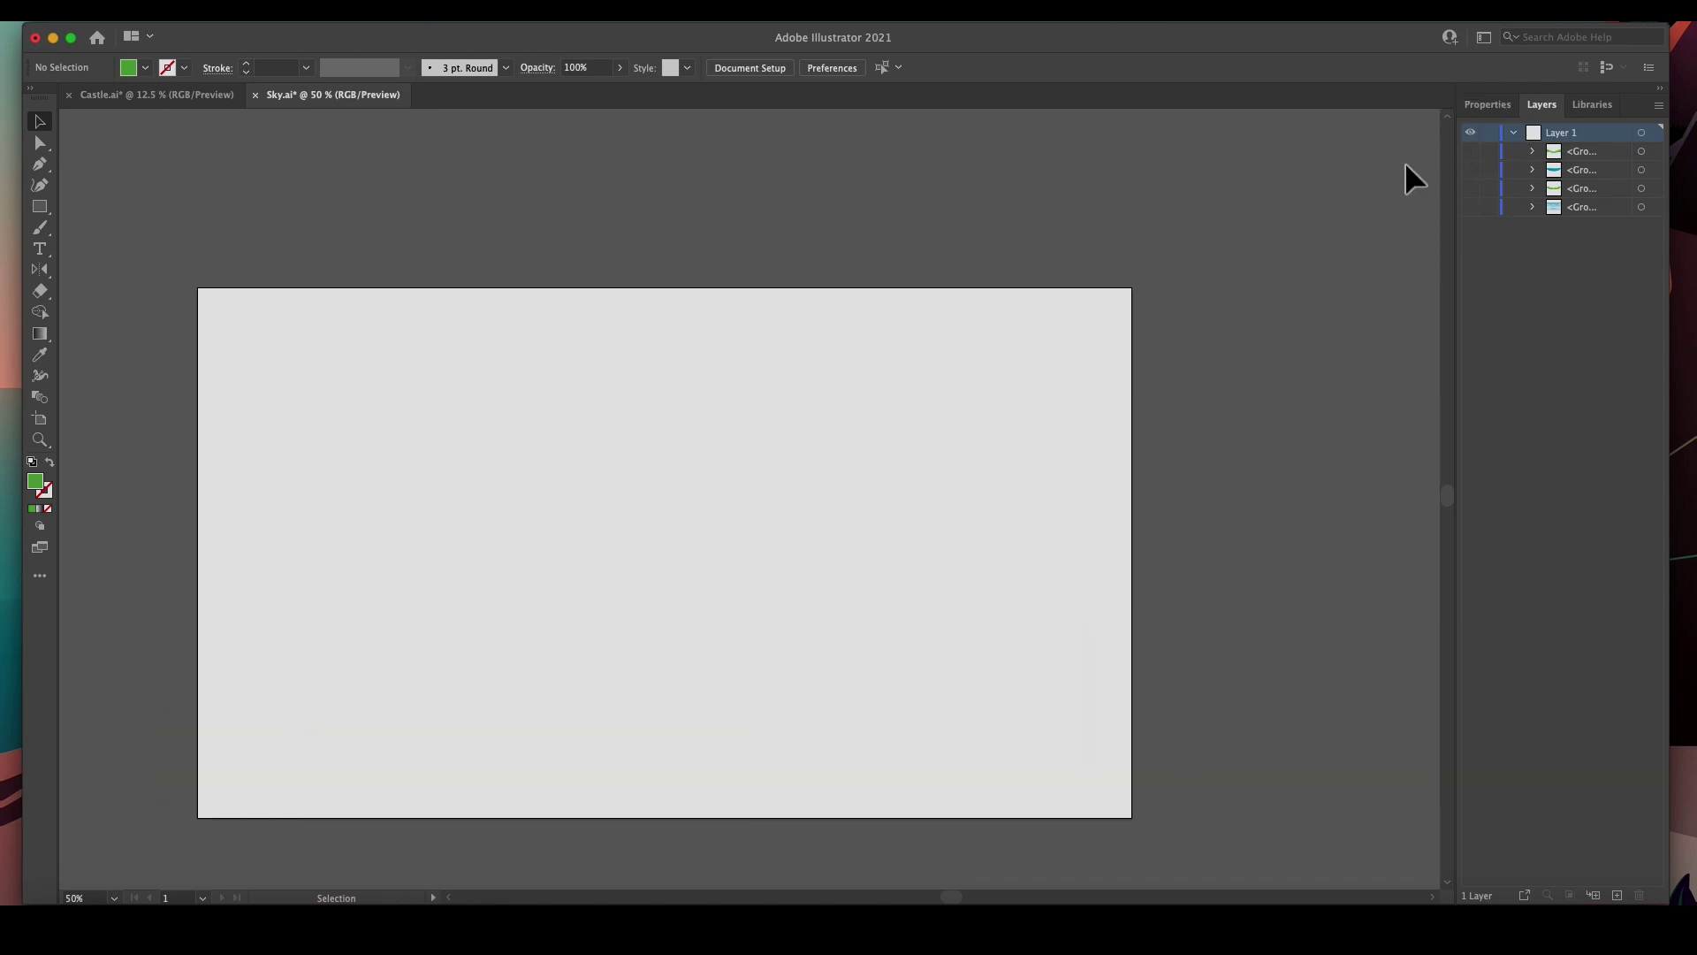
left_click(181, 95)
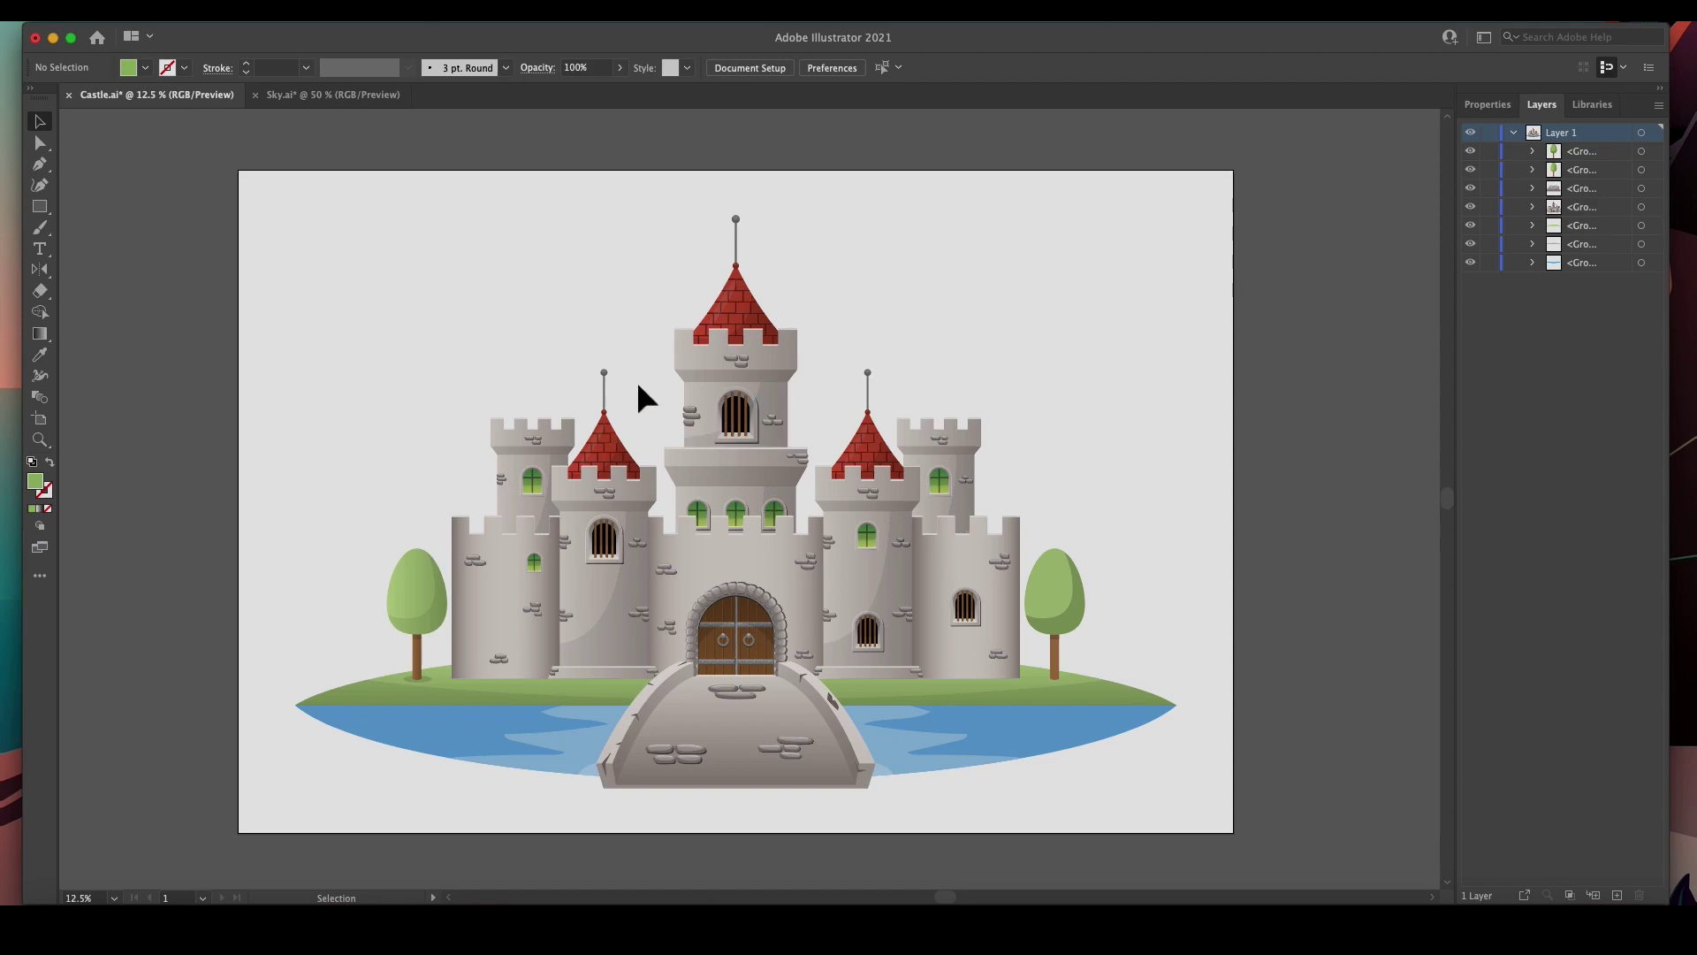
Step: Toggle the castle bridge group on and off, leaving it visible
left_click(1472, 189)
left_click(1472, 189)
left_click(1473, 190)
left_click(1473, 190)
left_click(1472, 190)
left_click(1472, 190)
left_click(1472, 190)
left_click(1472, 188)
Step: Toggle the left tree group's visibility, then return to Blender
left_click(1472, 169)
left_click(1471, 169)
left_click(1471, 168)
left_click(1472, 169)
left_click(1471, 168)
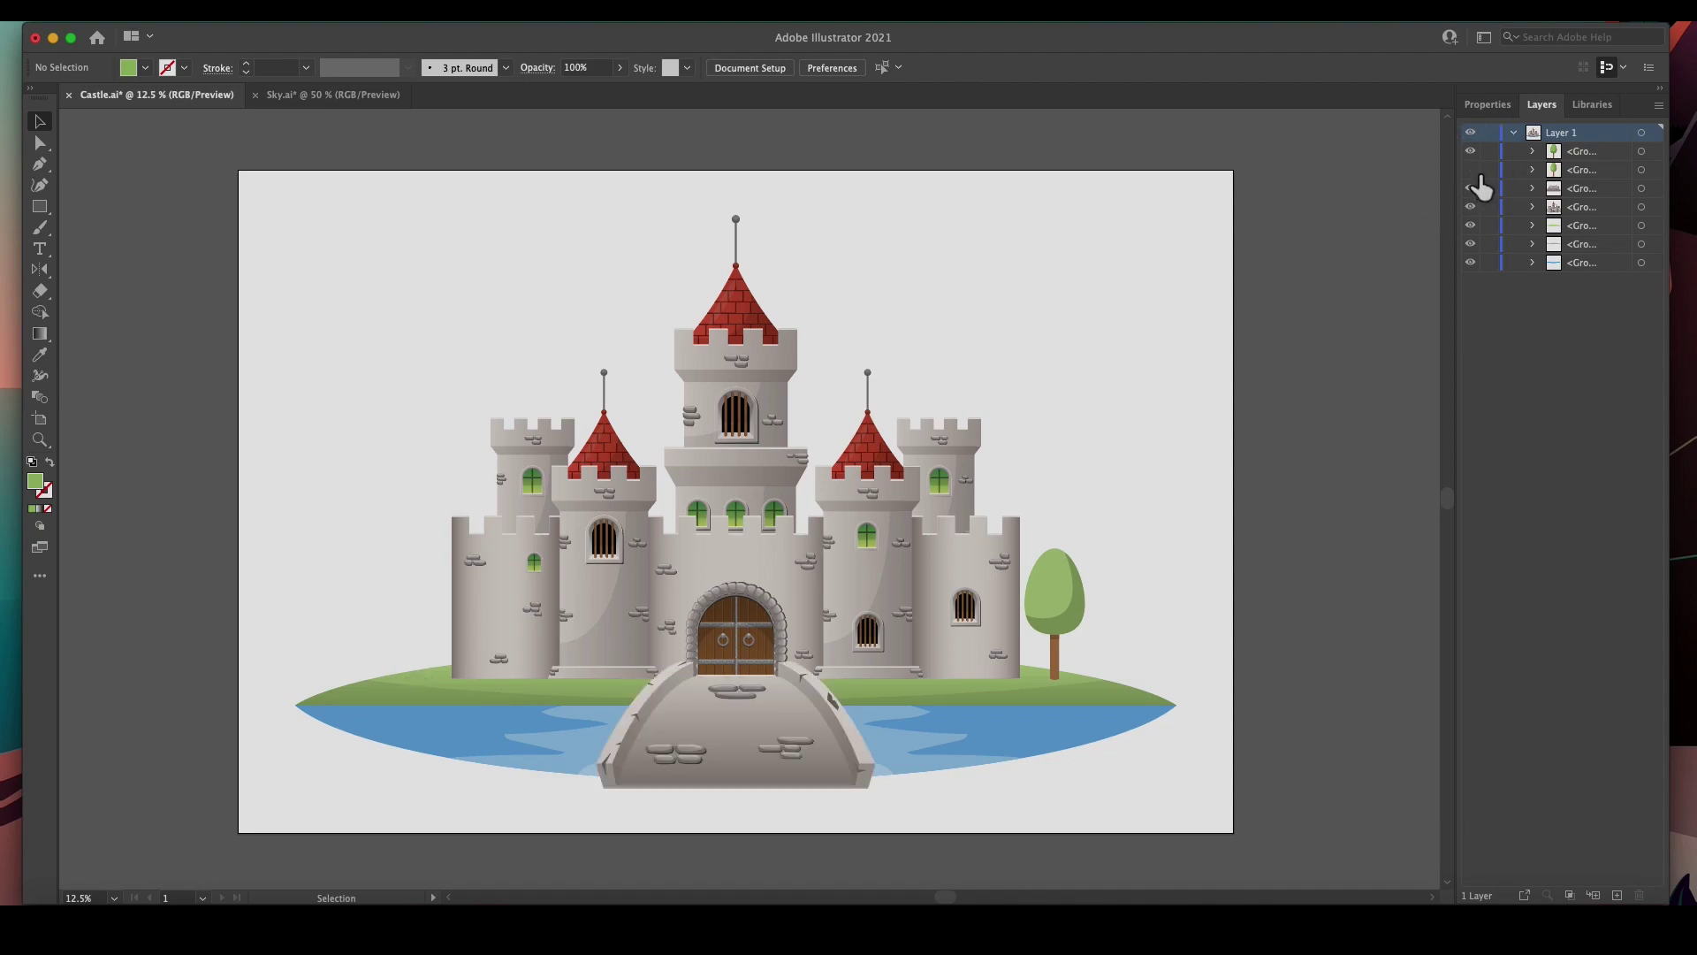
left_click(1471, 169)
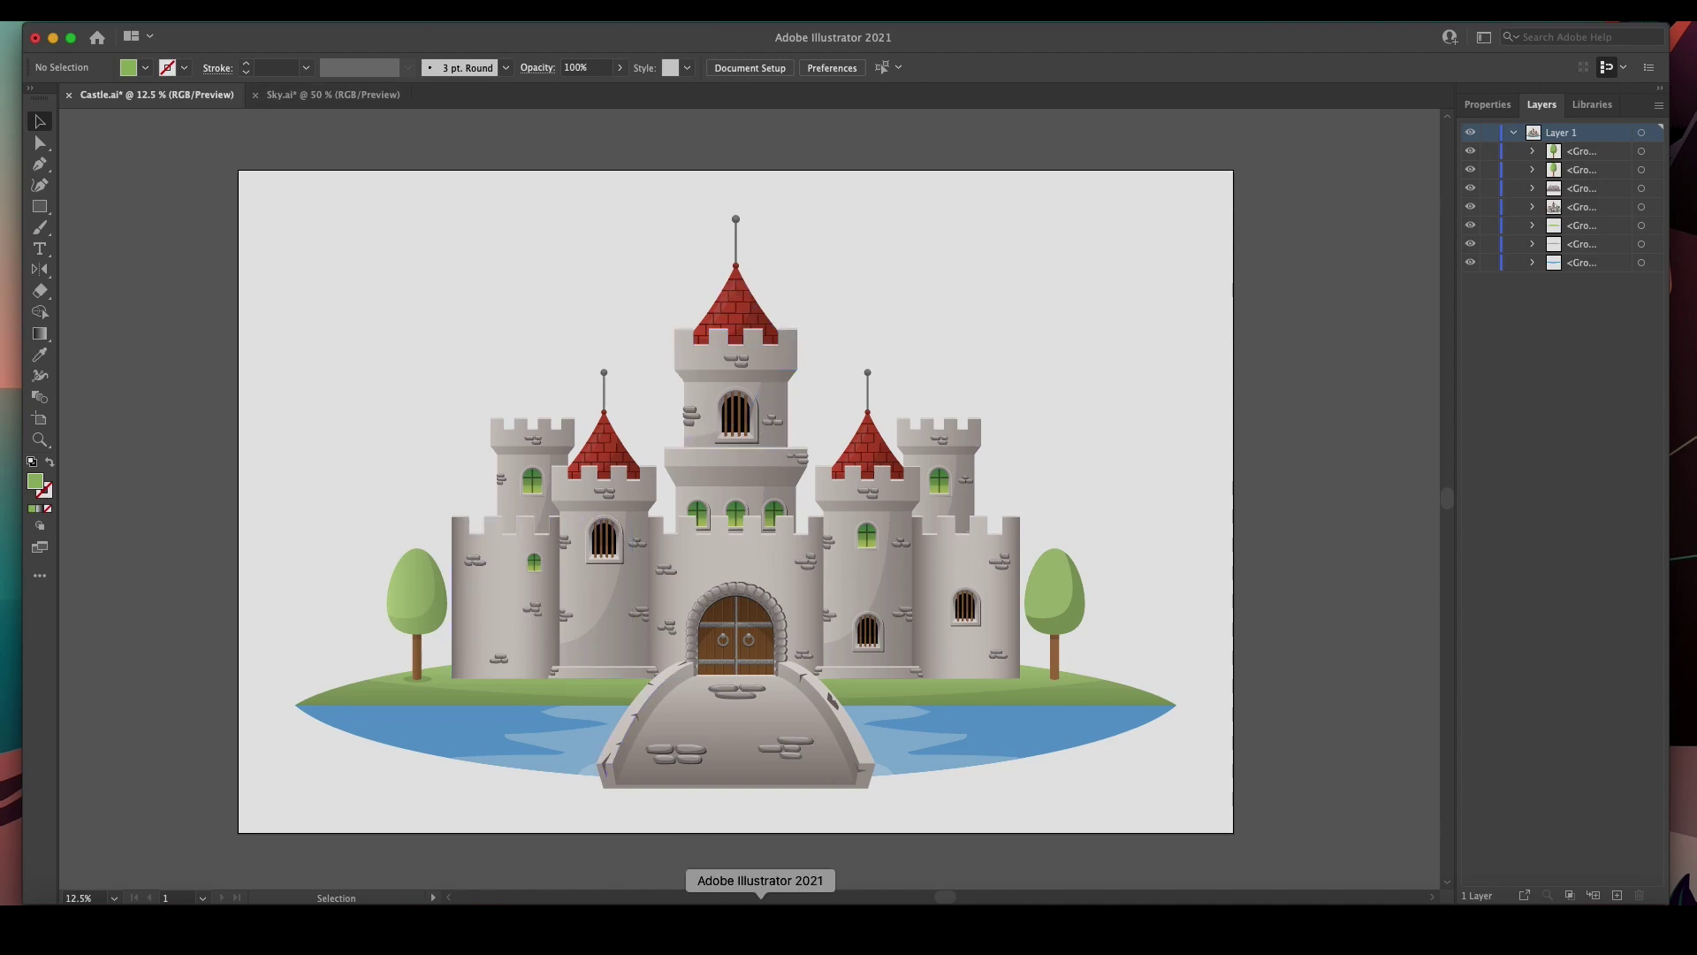
left_click(1454, 924)
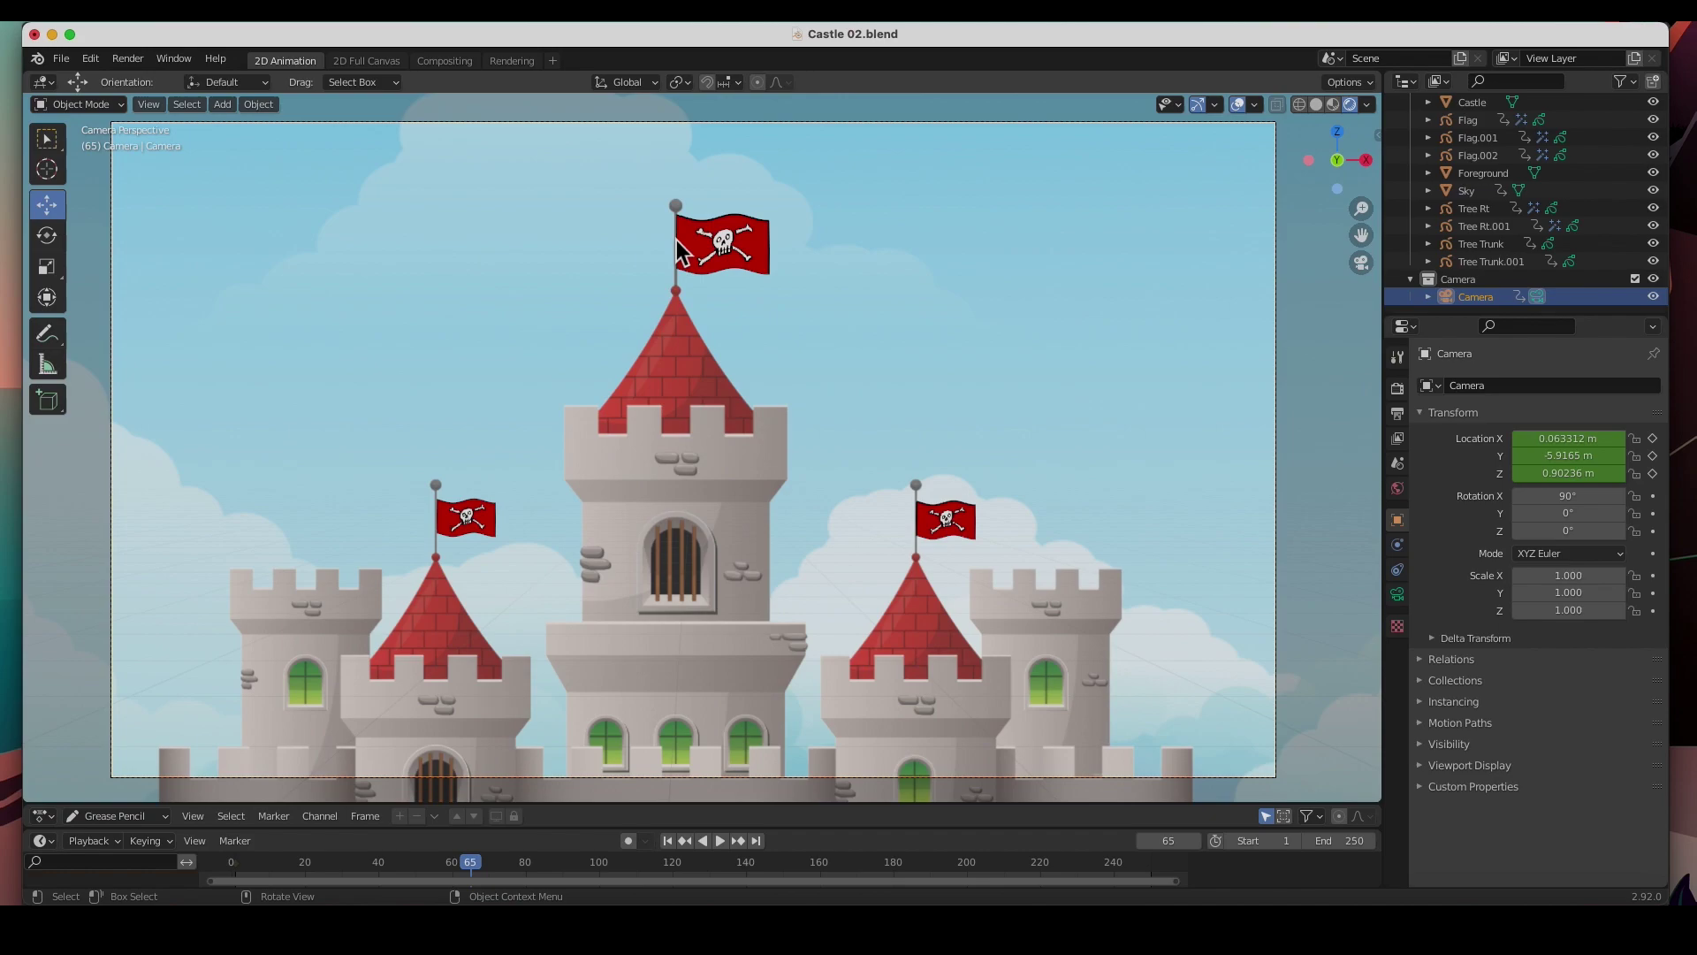
Step: Save Castle 02.blend
scroll(792, 437, "down", 3)
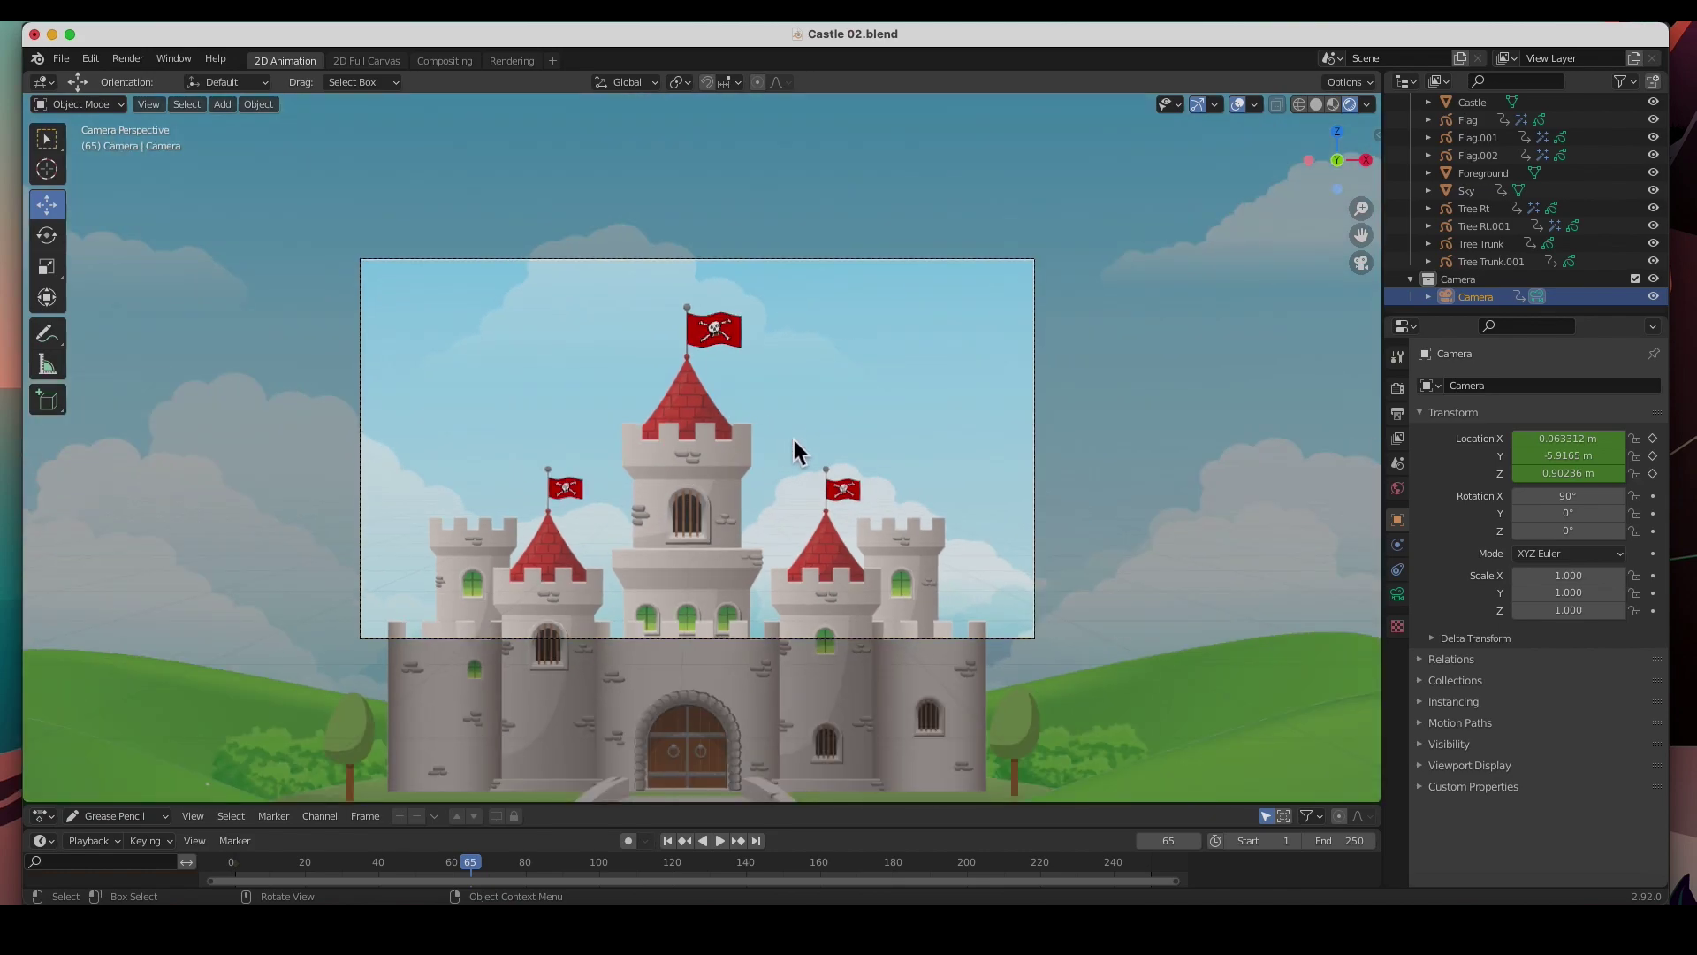
scroll(792, 437, "up", 4)
scroll(792, 437, "down", 2)
scroll(792, 436, "down", 2)
key("super+s")
Step: Open Castle 01.blend from the recent files list
left_click(68, 65)
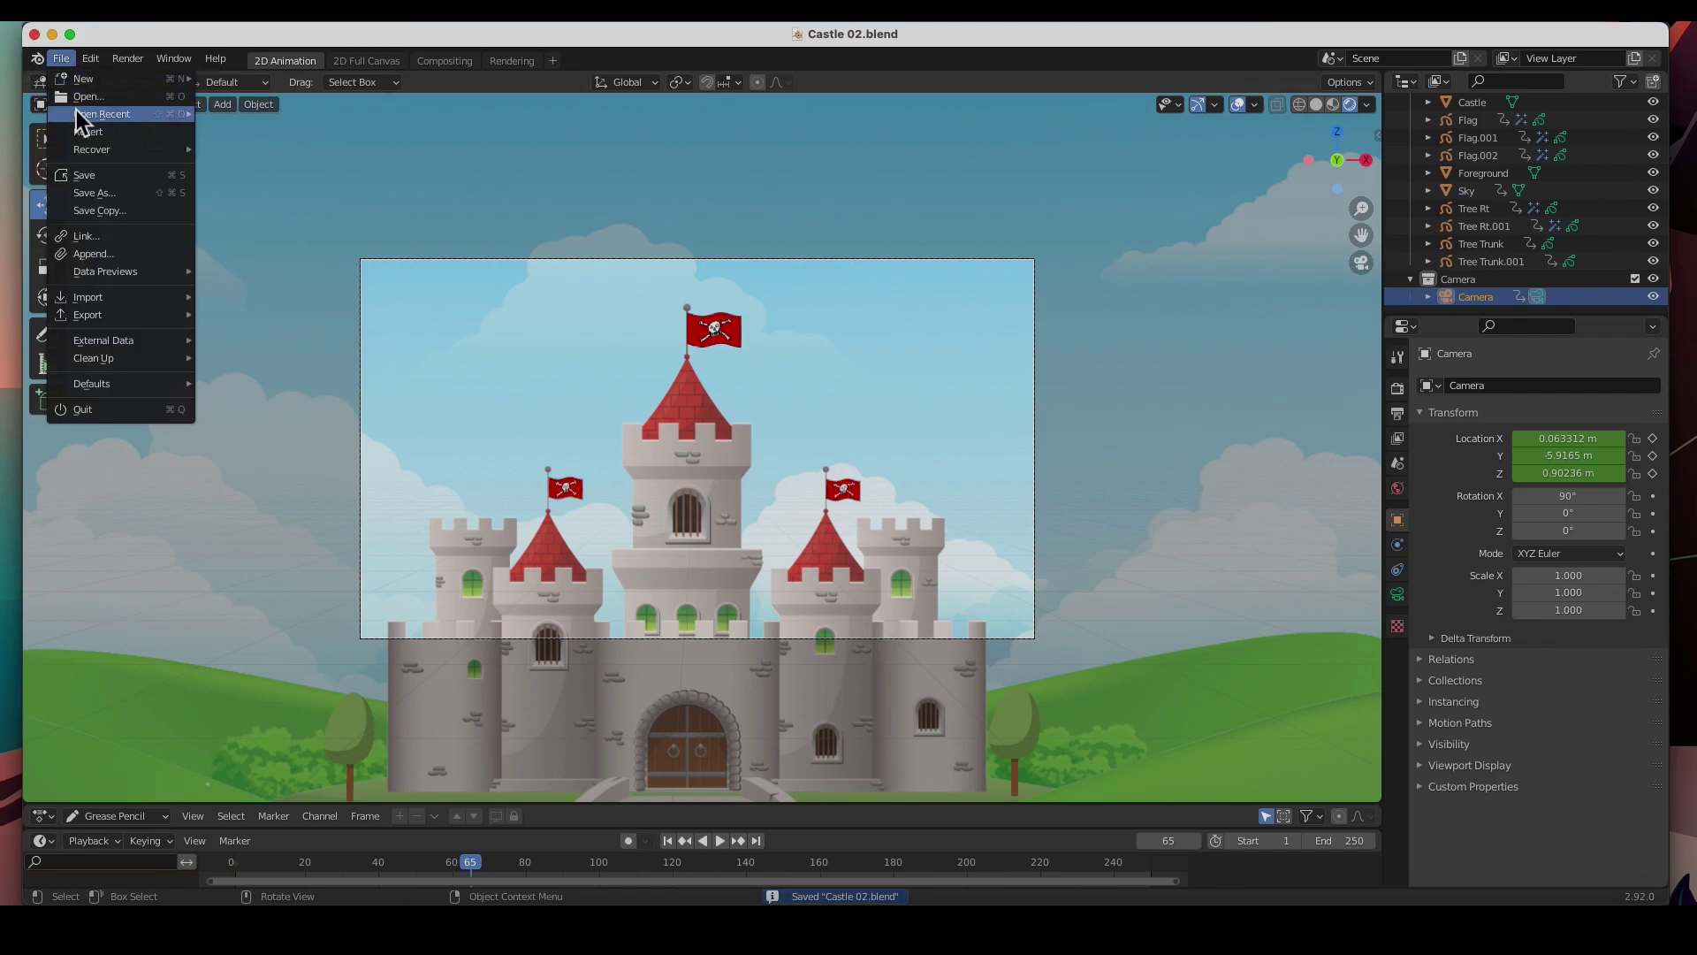
mouse_move(90, 111)
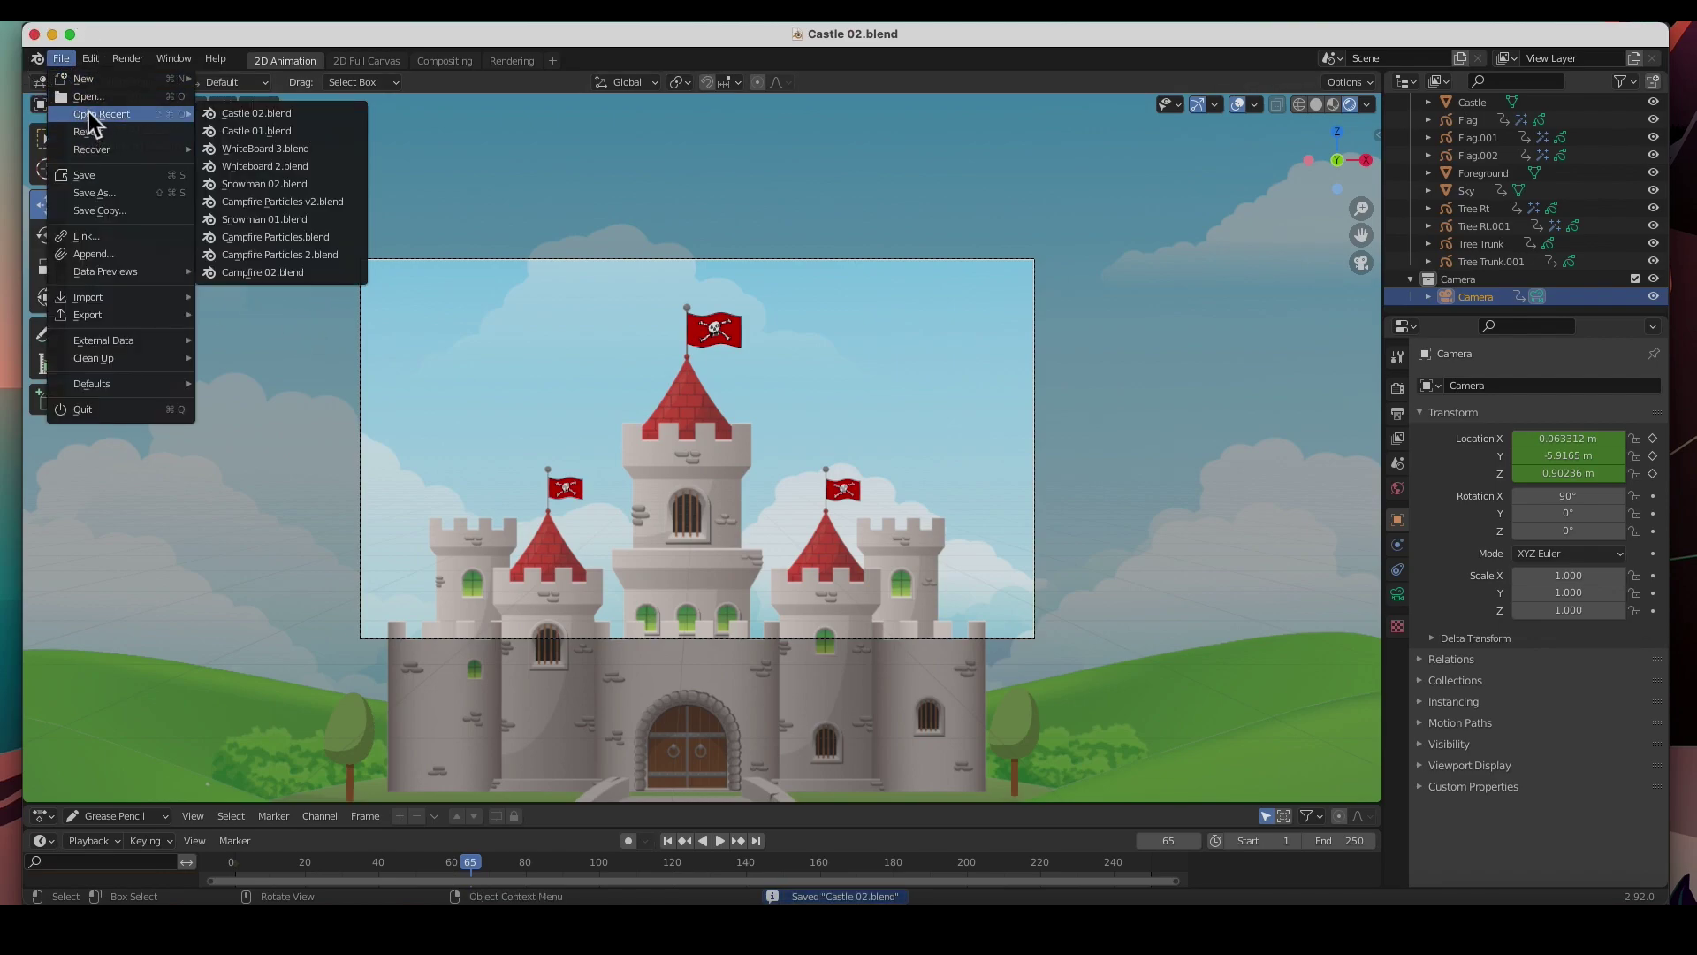
left_click(240, 132)
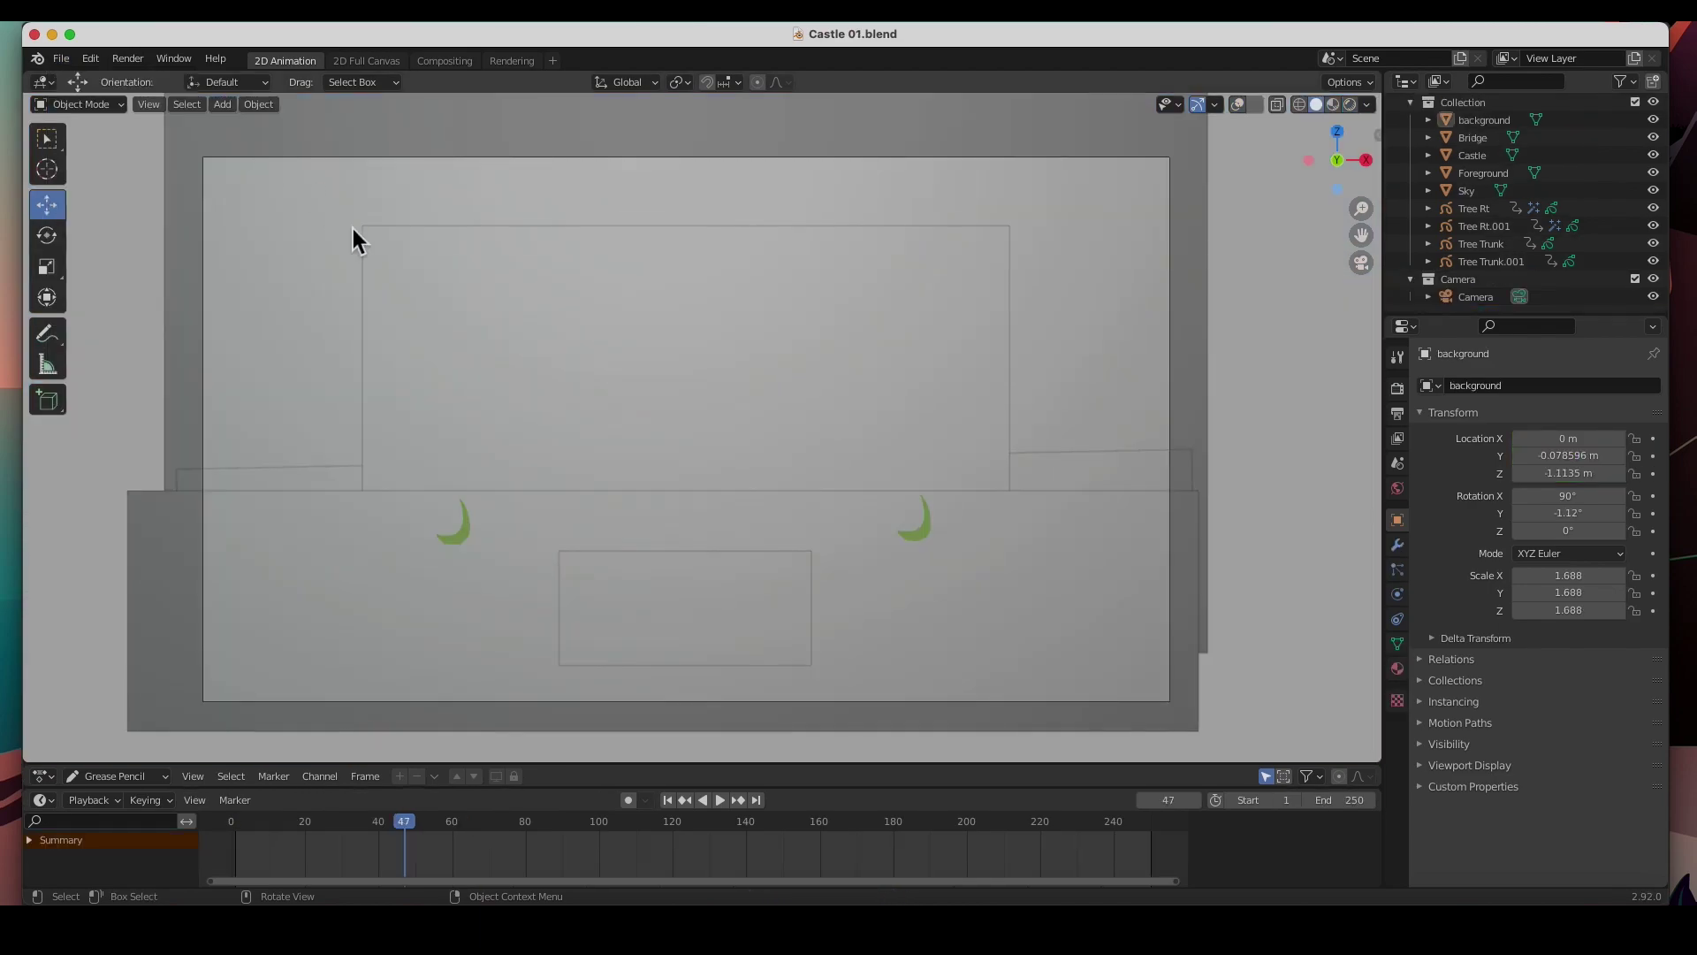
Step: View the scene in Rendered shading, play it back, then return to frame 1
left_click(1352, 105)
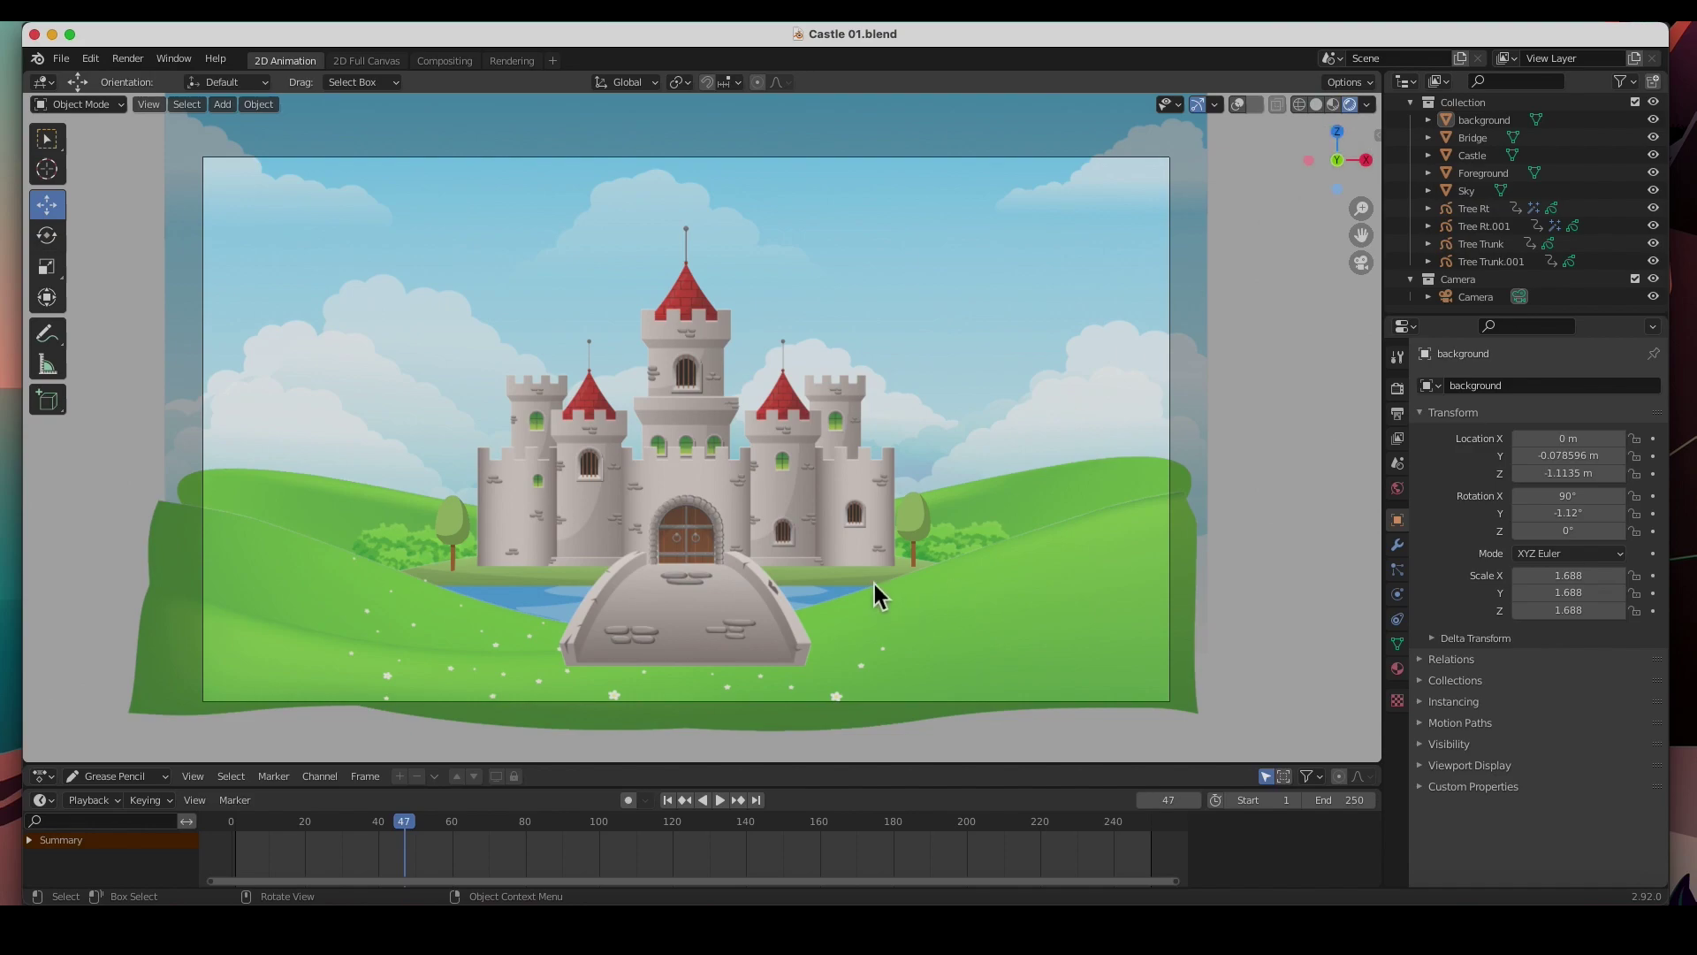
left_click(721, 801)
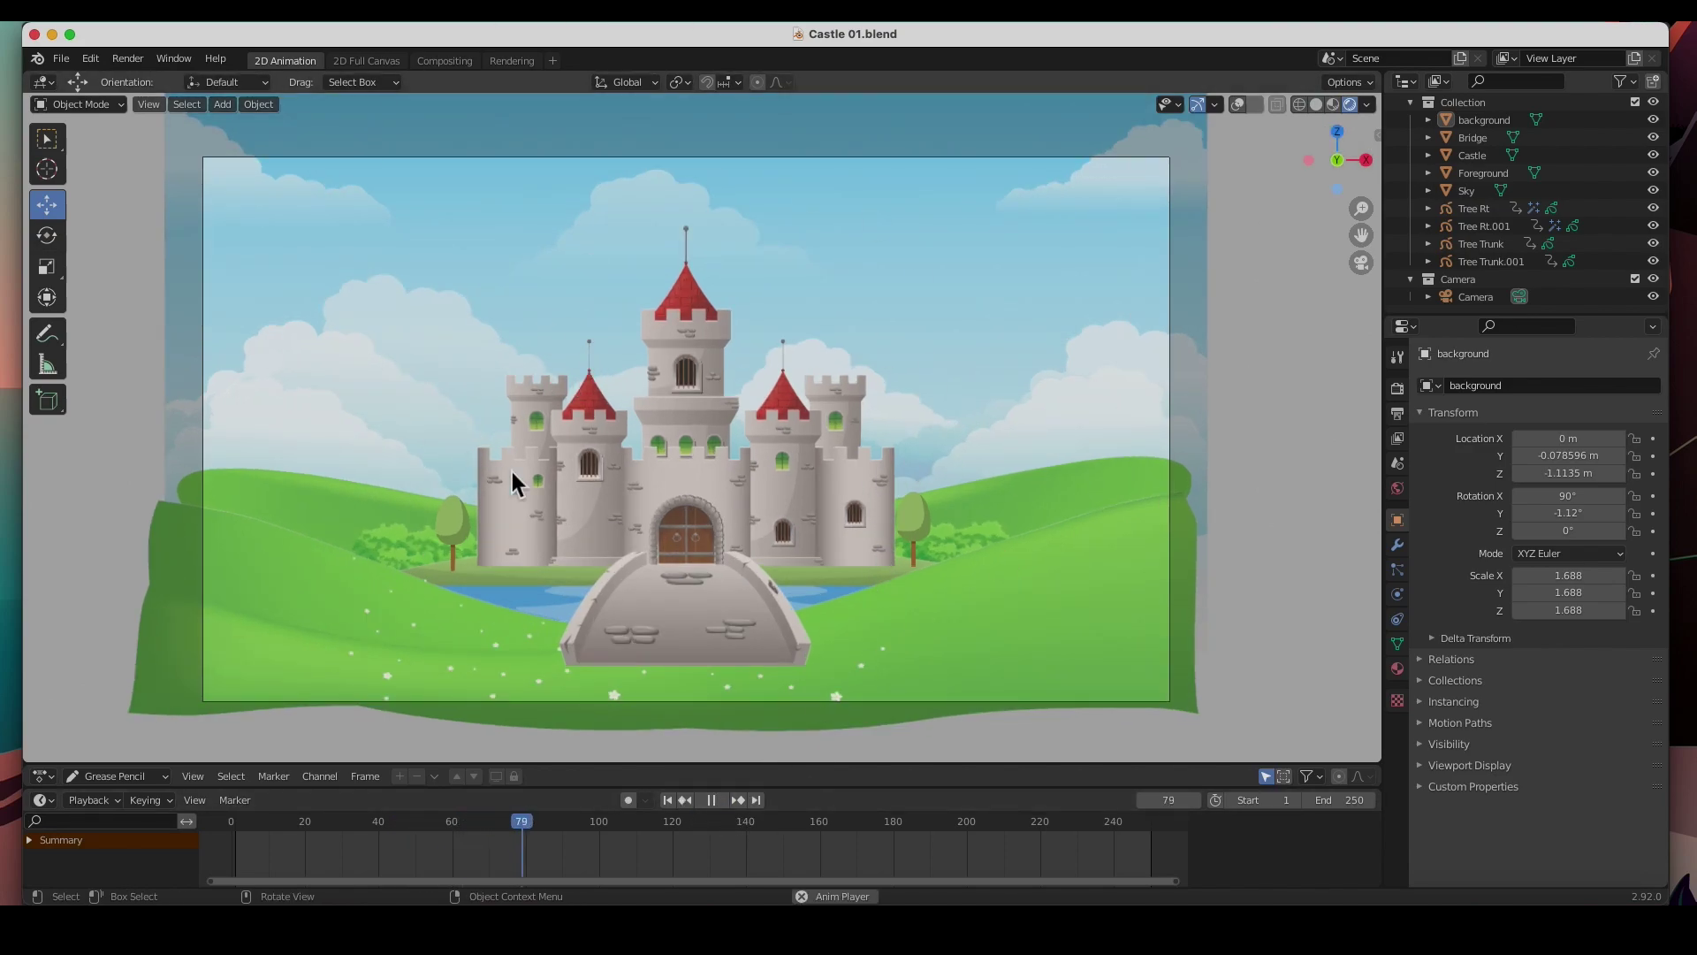
left_click(711, 800)
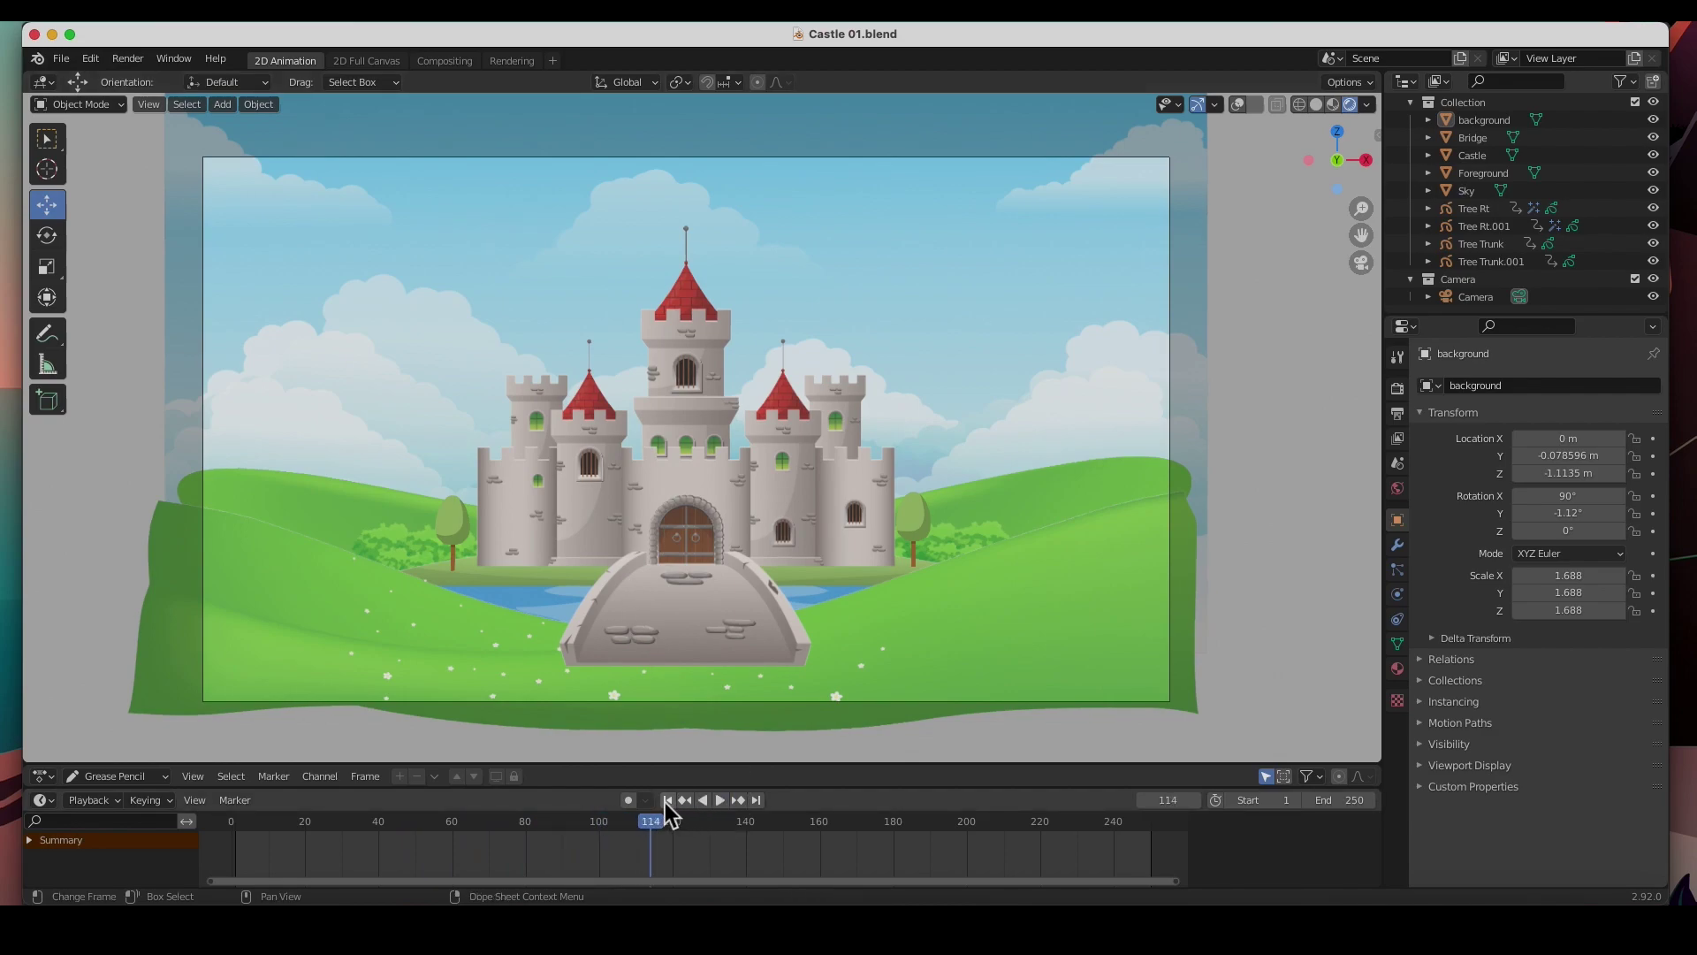
left_click(670, 801)
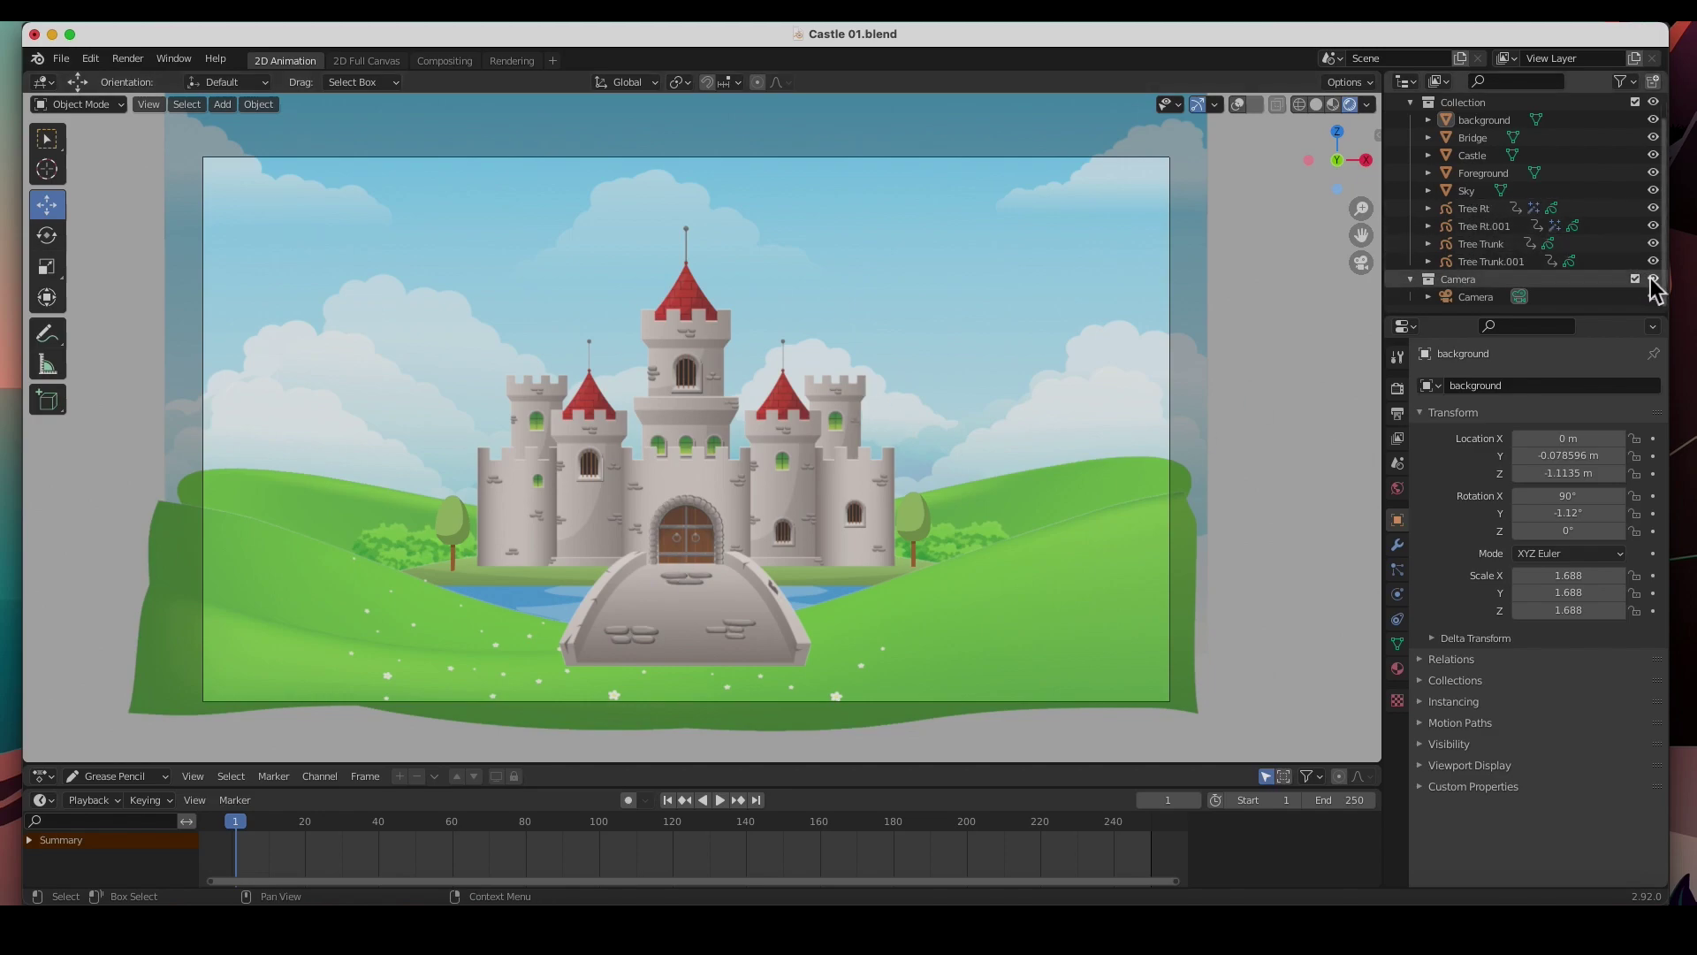
Step: Hide the scene objects, add a blank Grease Pencil object, and show its Material properties
left_click_drag(1653, 261, 1656, 128)
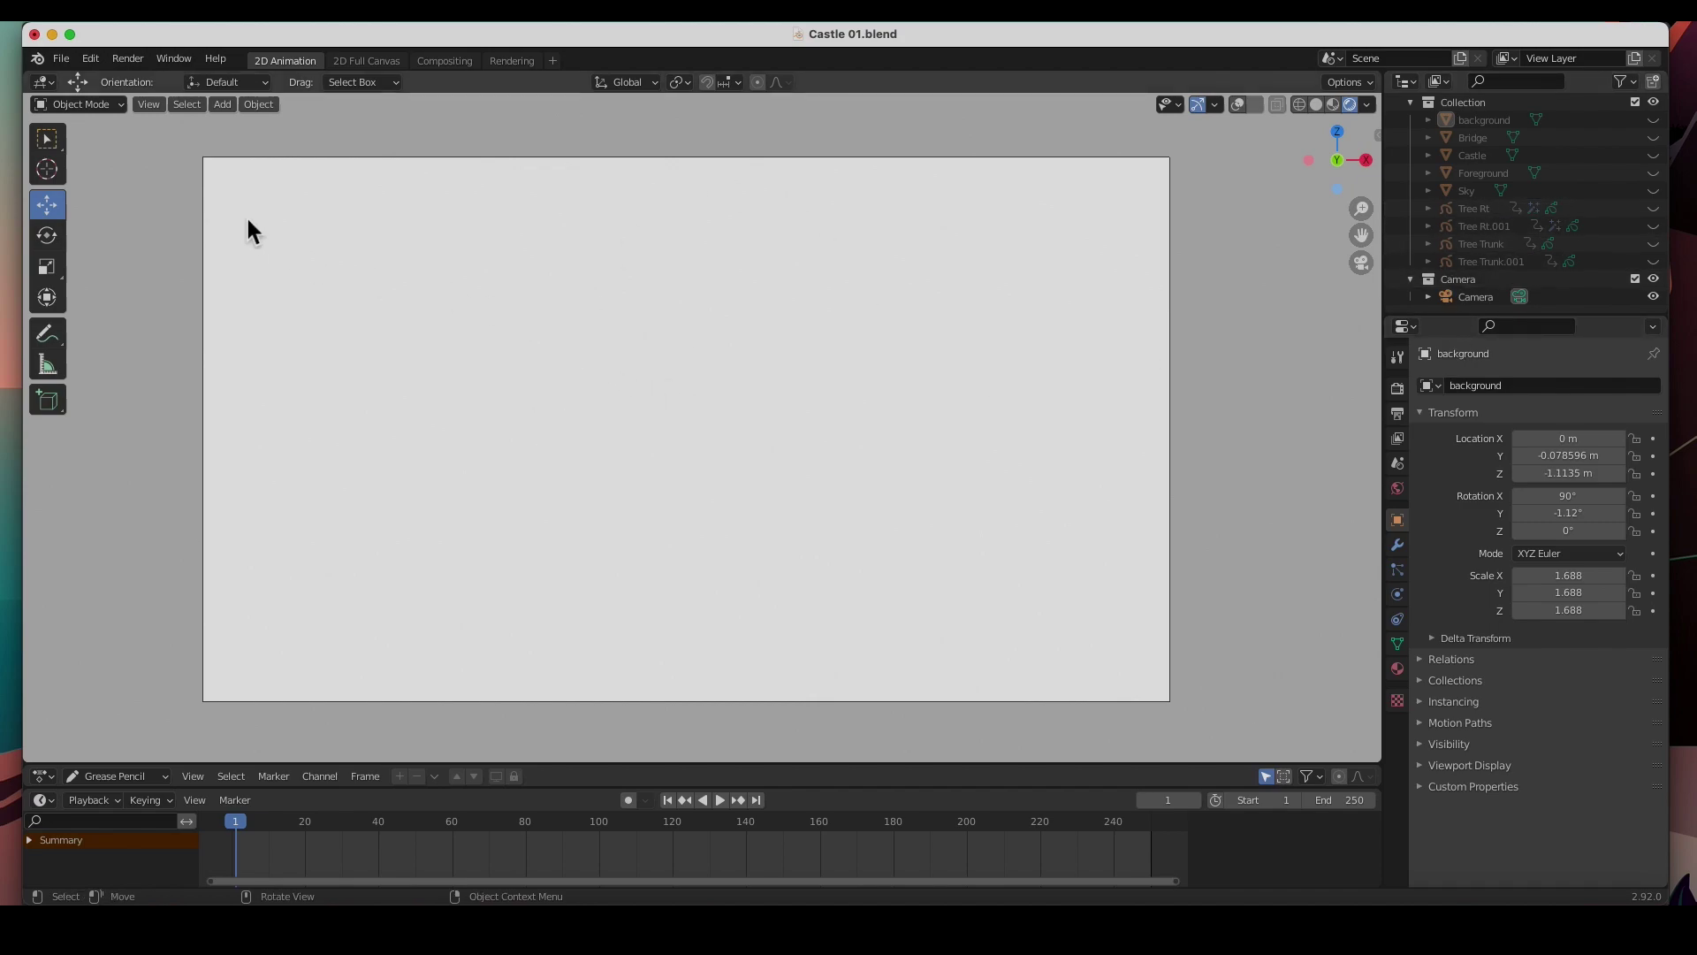
left_click(223, 104)
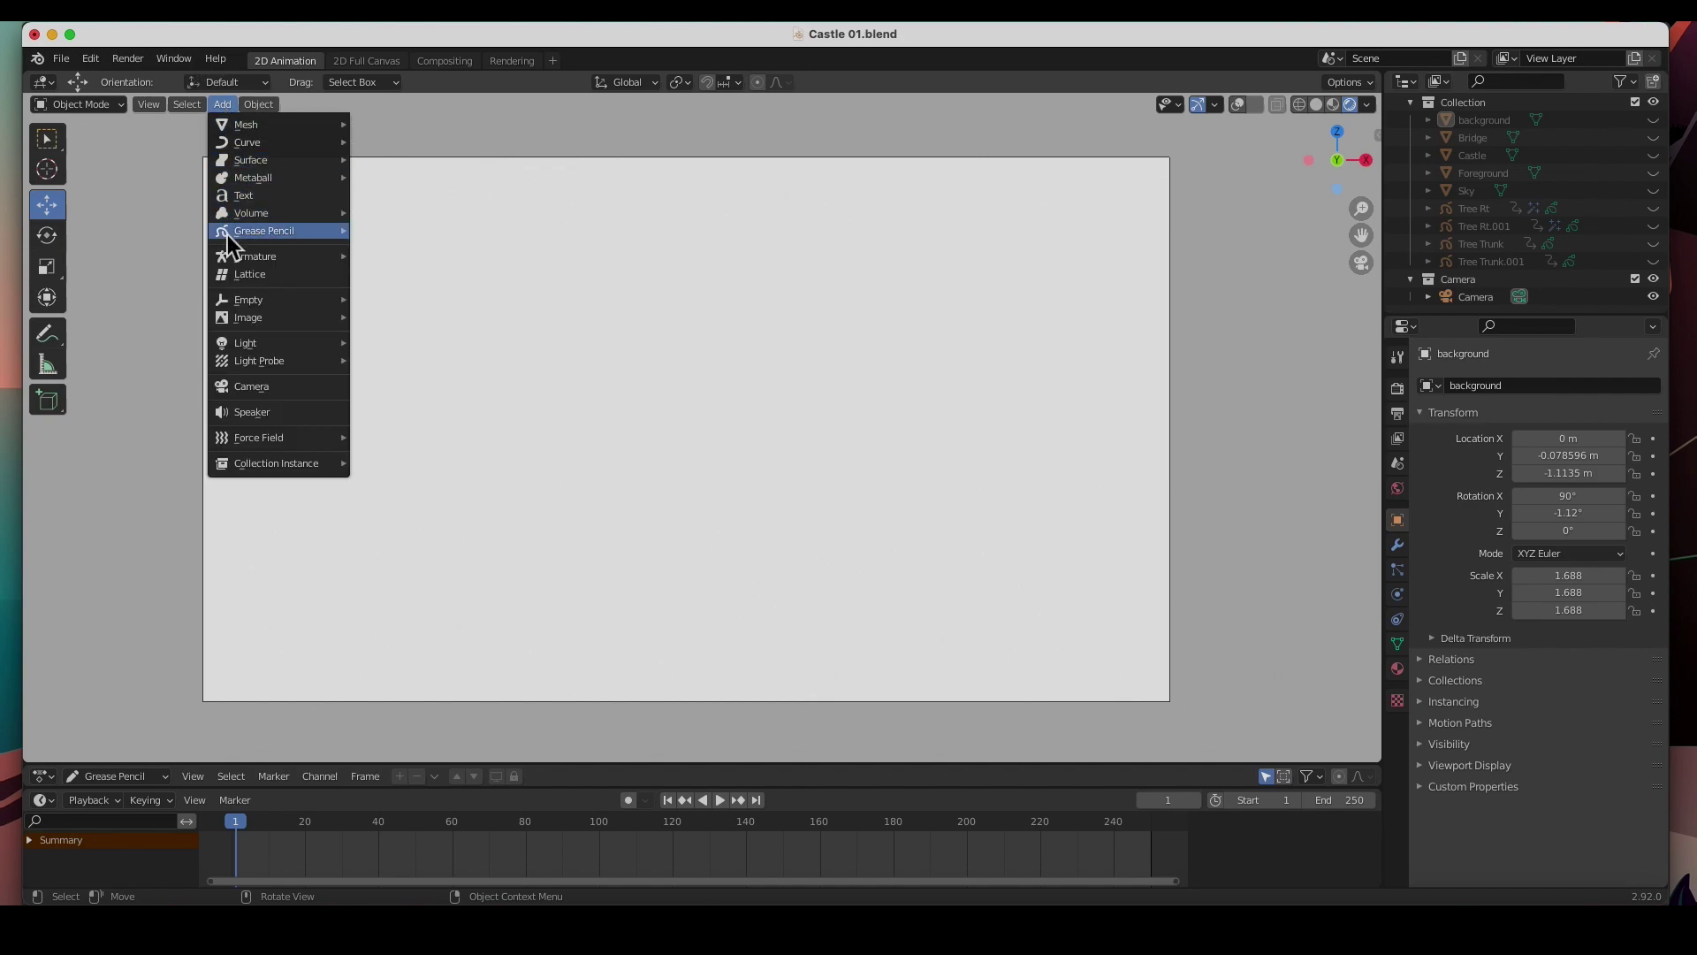
mouse_move(228, 232)
left_click(389, 230)
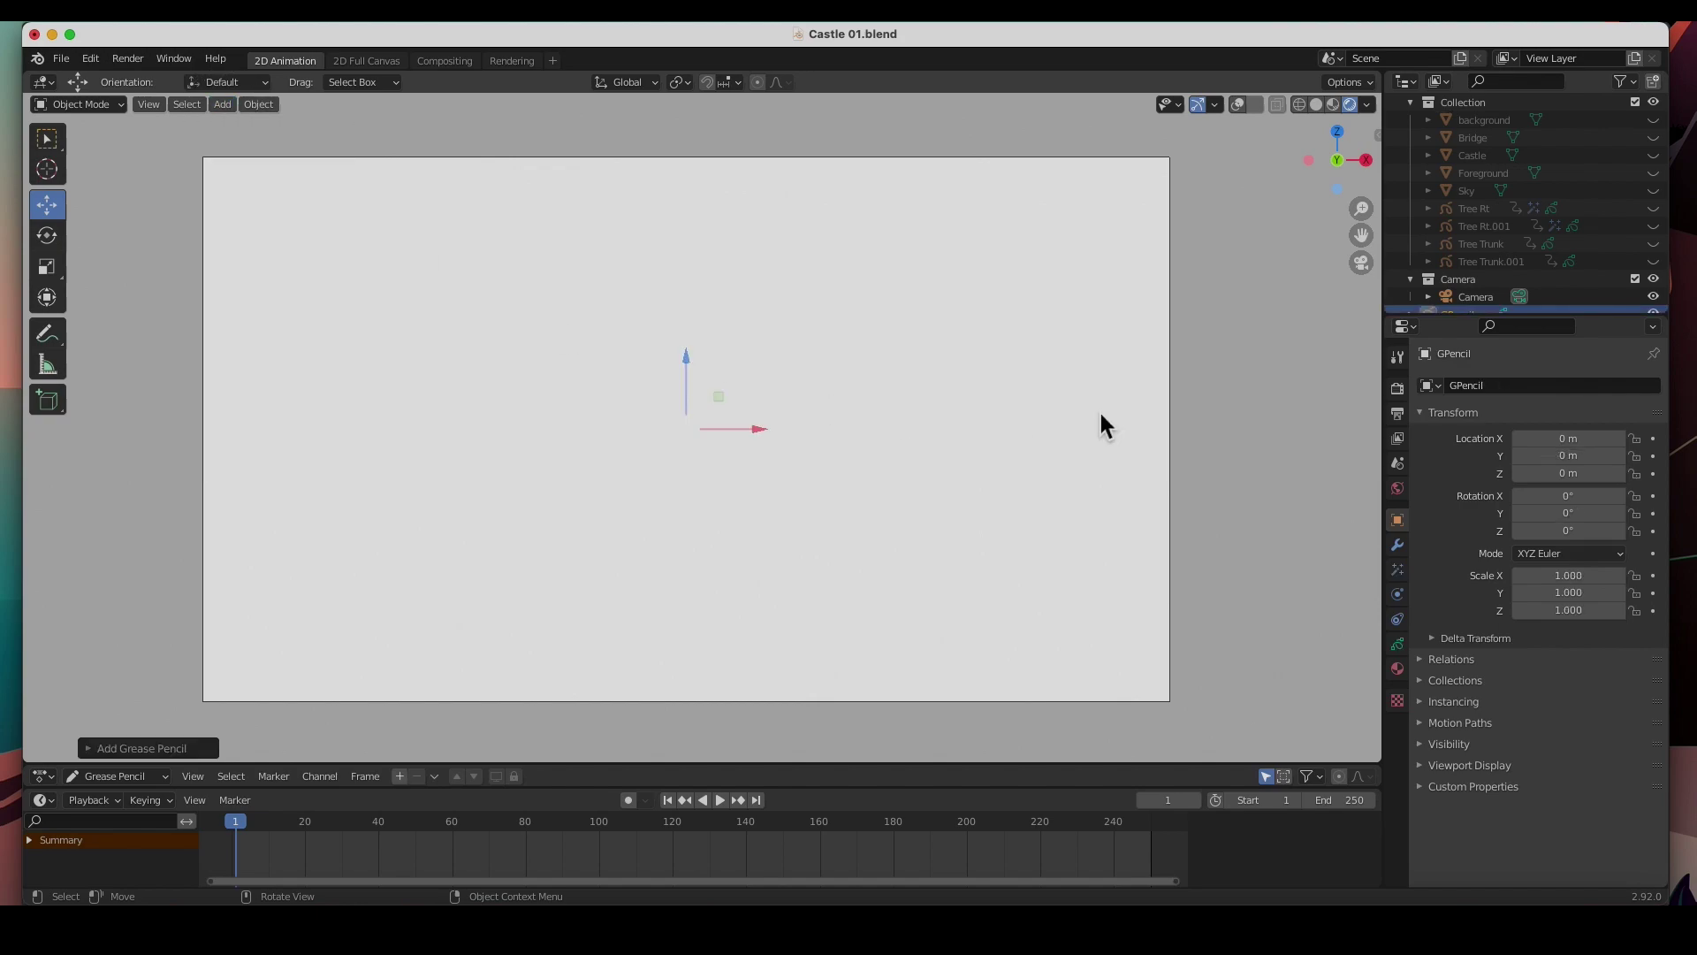
scroll(1520, 269, "down", 1)
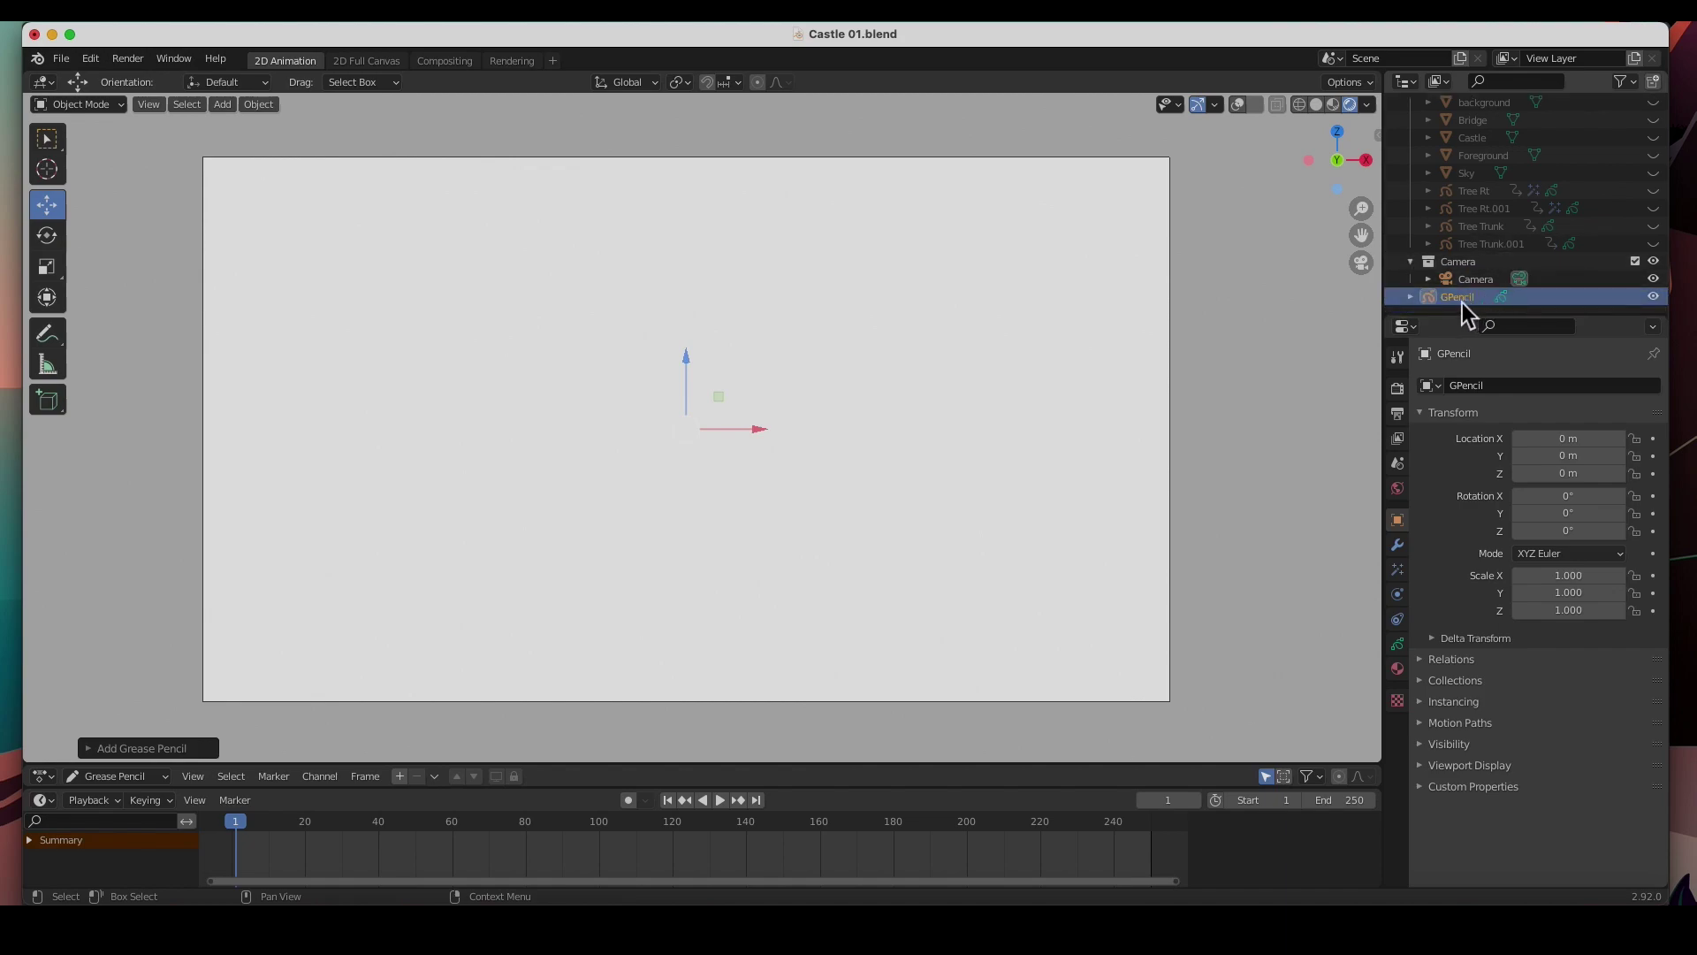
left_click(1397, 669)
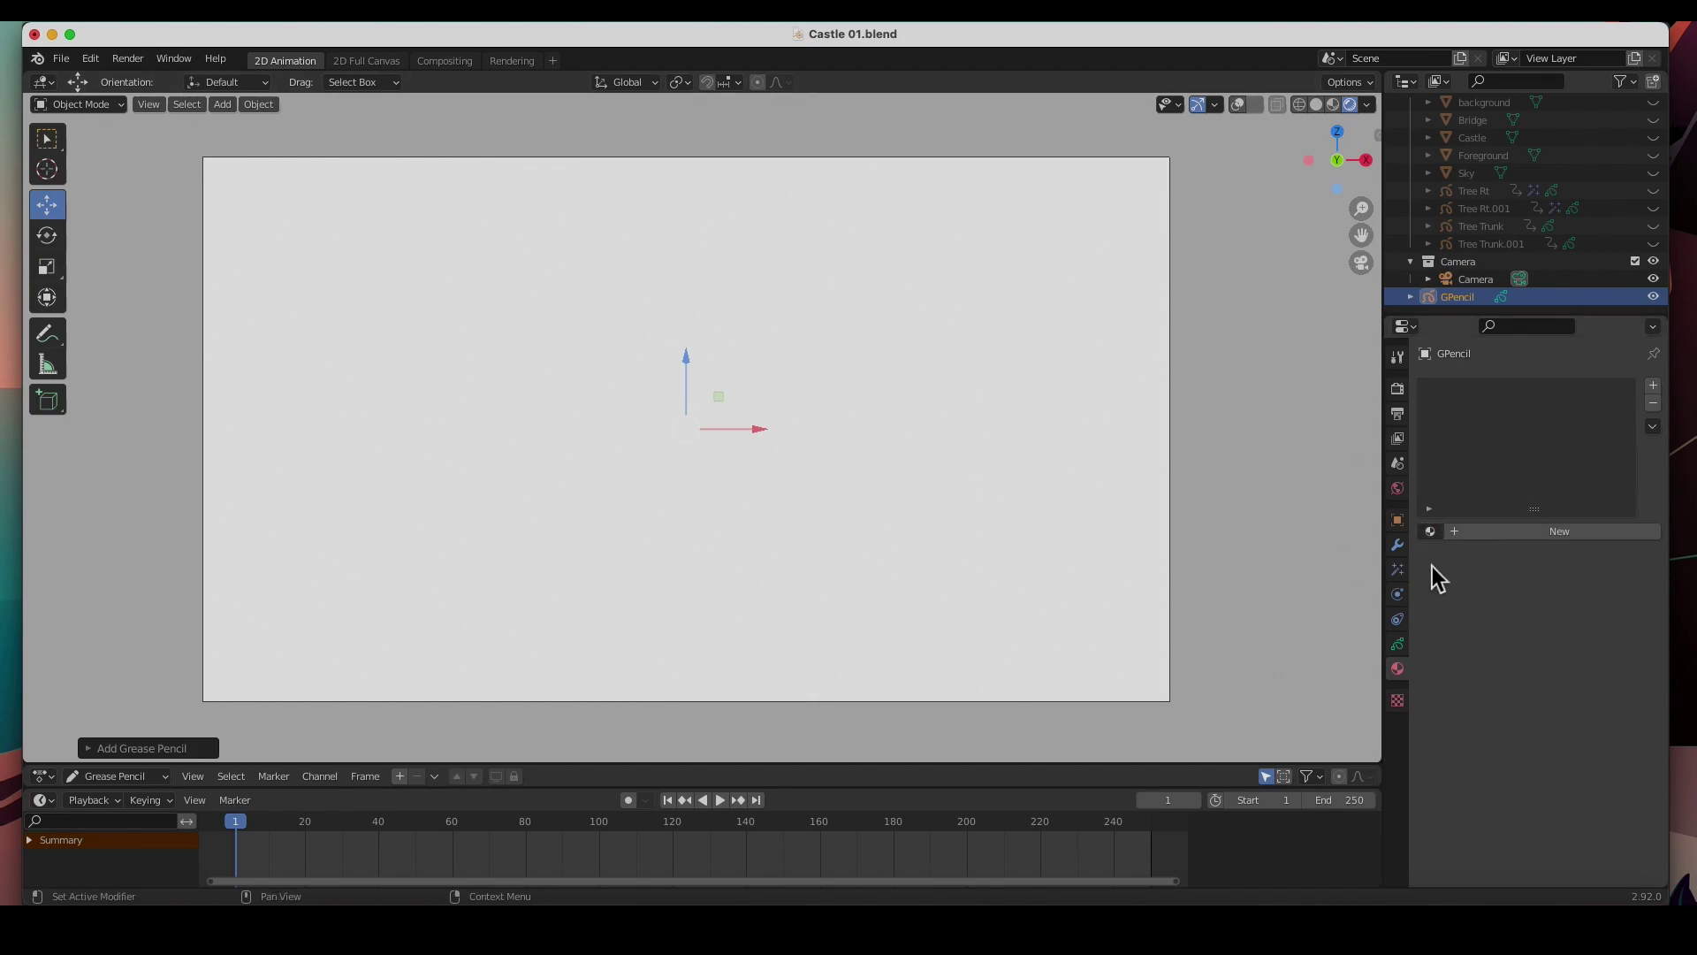
Step: Create Material.004 with a dark red fill and enable its Fill
left_click(1505, 531)
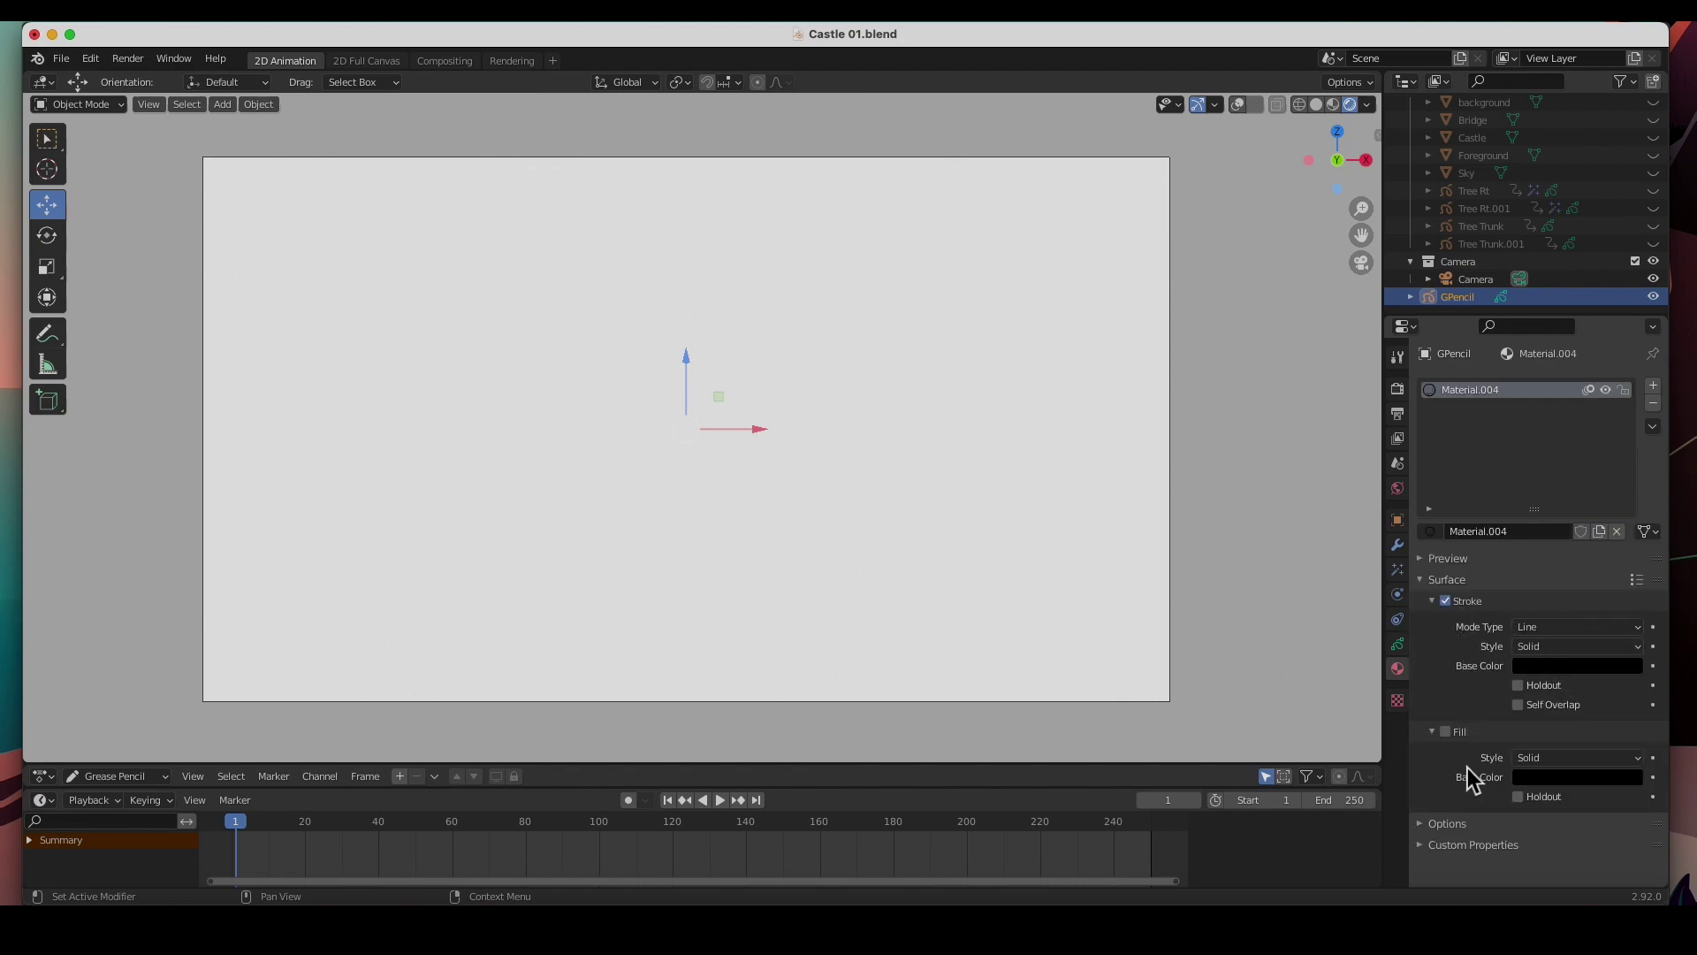
left_click(1548, 774)
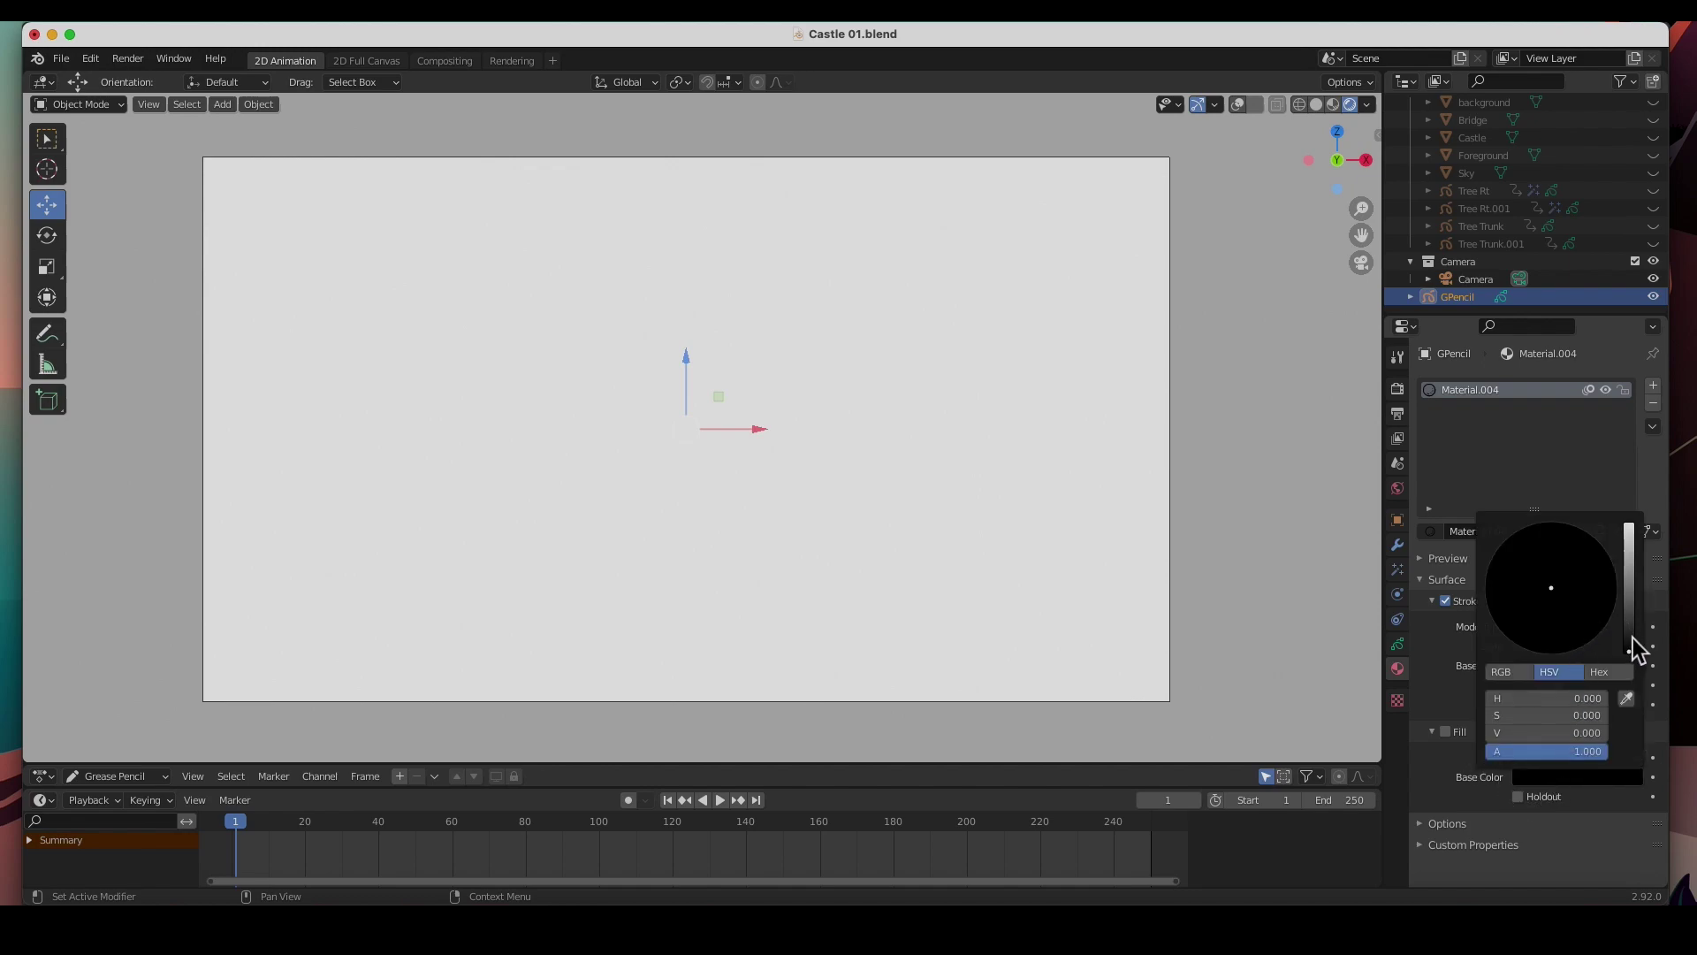
left_click_drag(1631, 644, 1629, 525)
left_click_drag(1553, 591, 1551, 647)
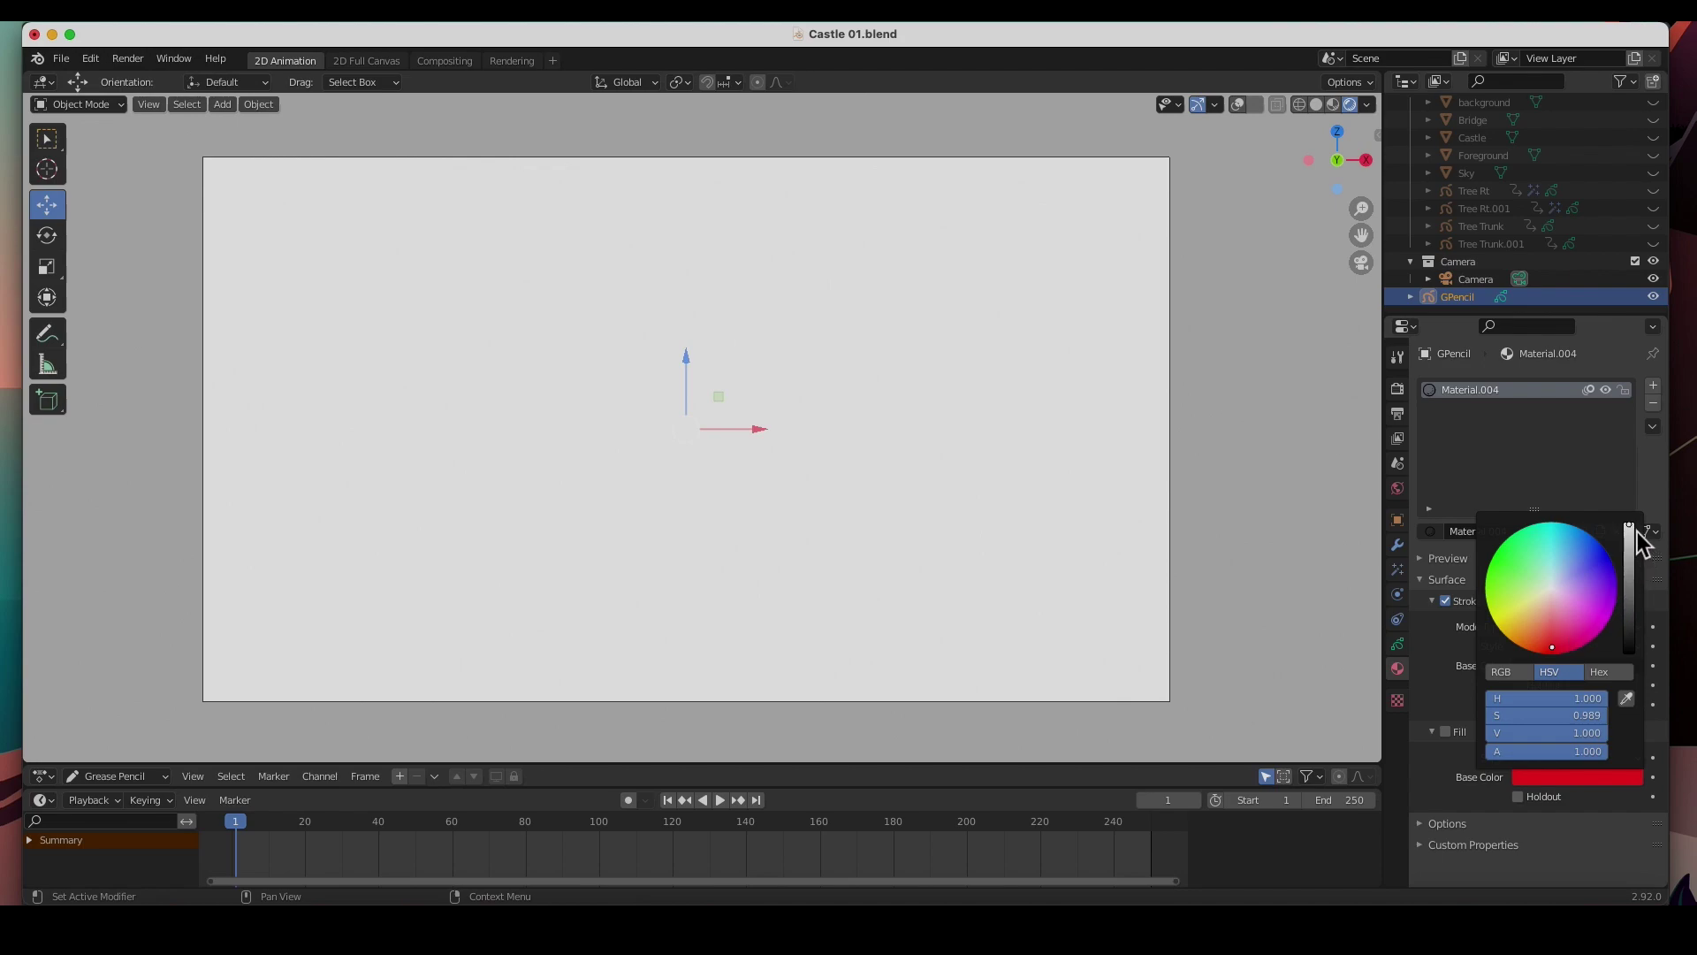
left_click_drag(1630, 526, 1629, 548)
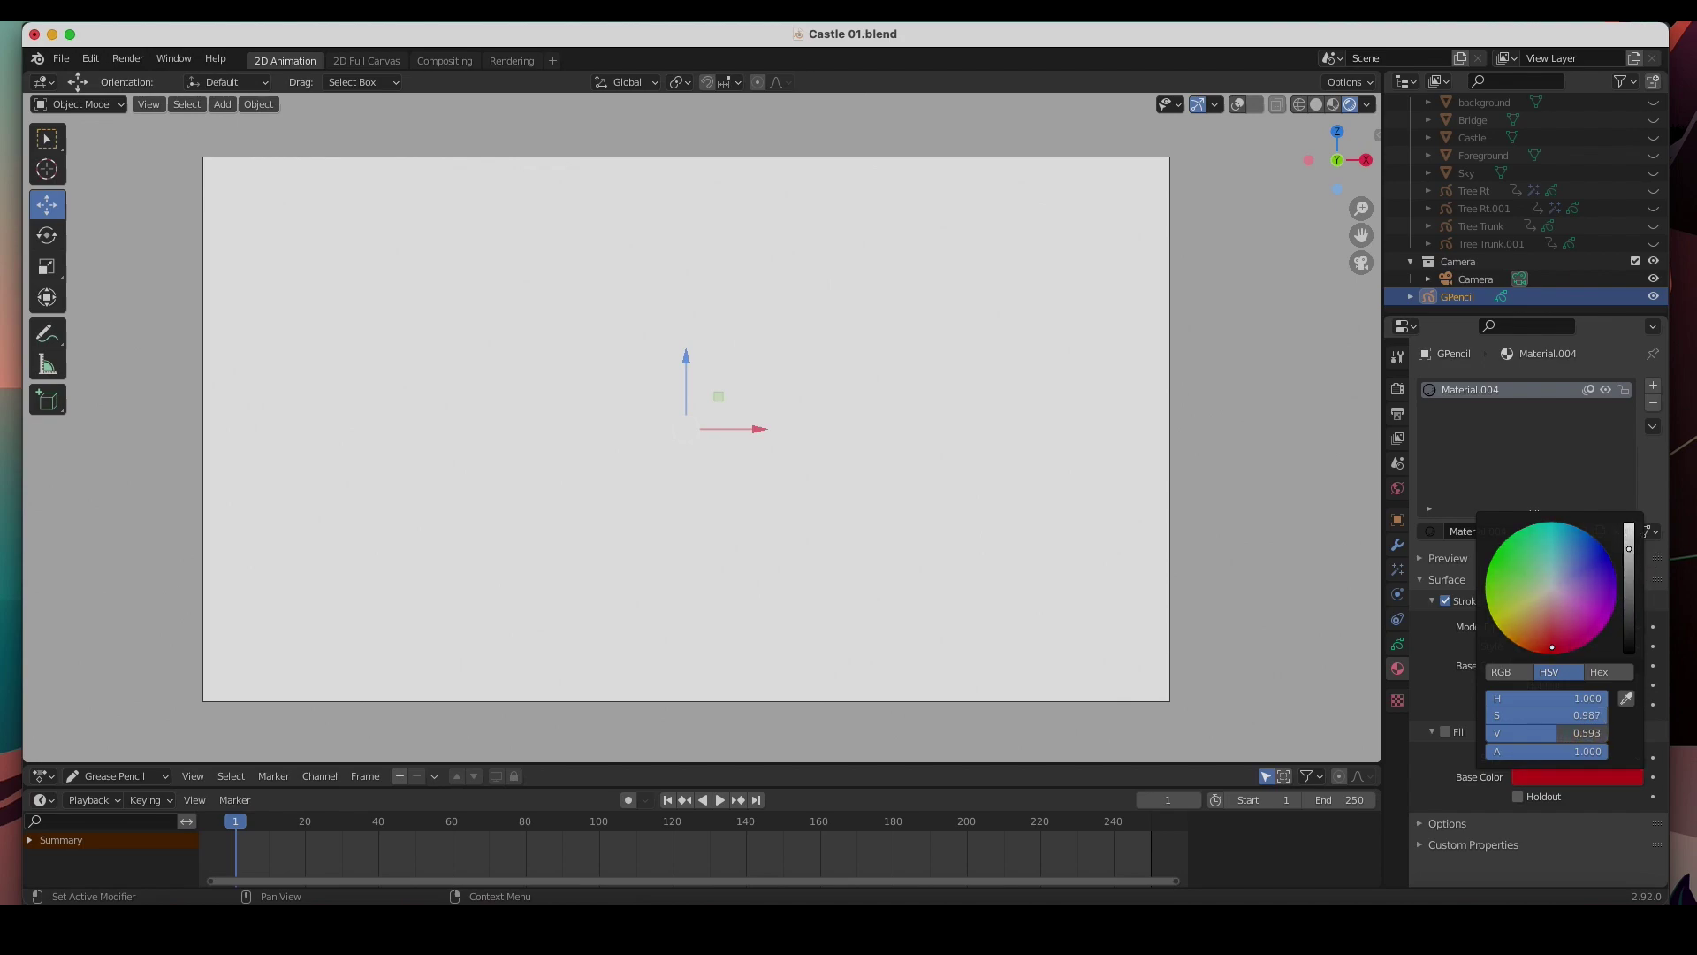
left_click(1448, 733)
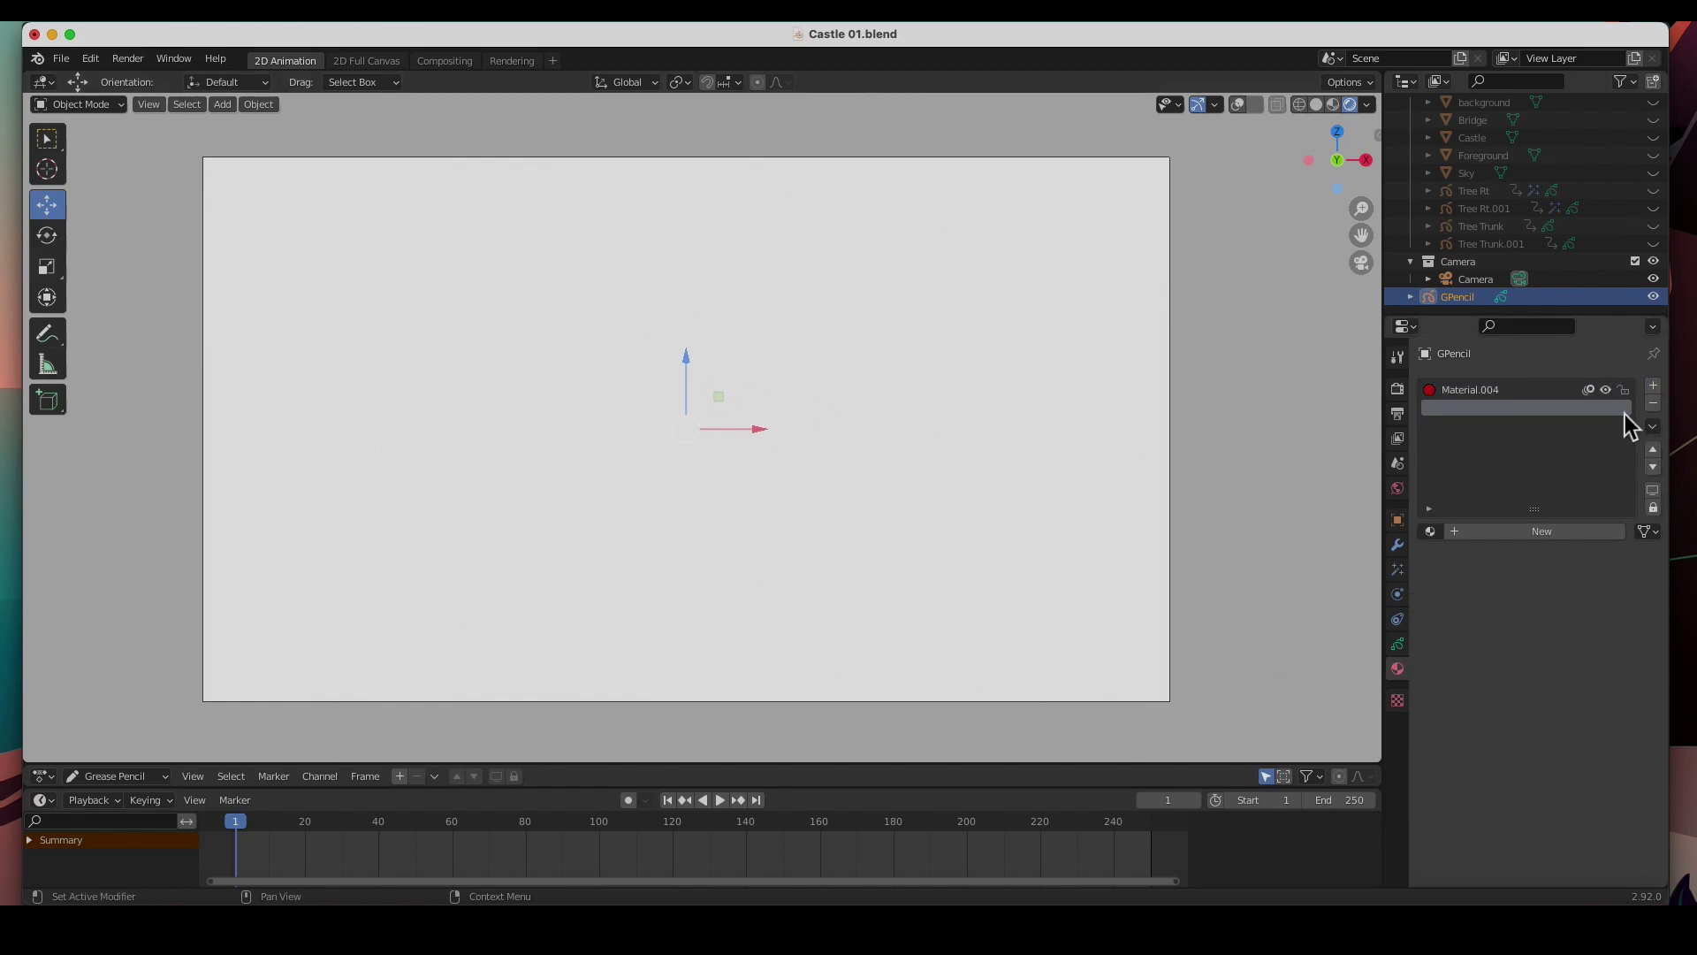
Step: Create Material.005 with a white fill and enable its Fill
left_click(1517, 532)
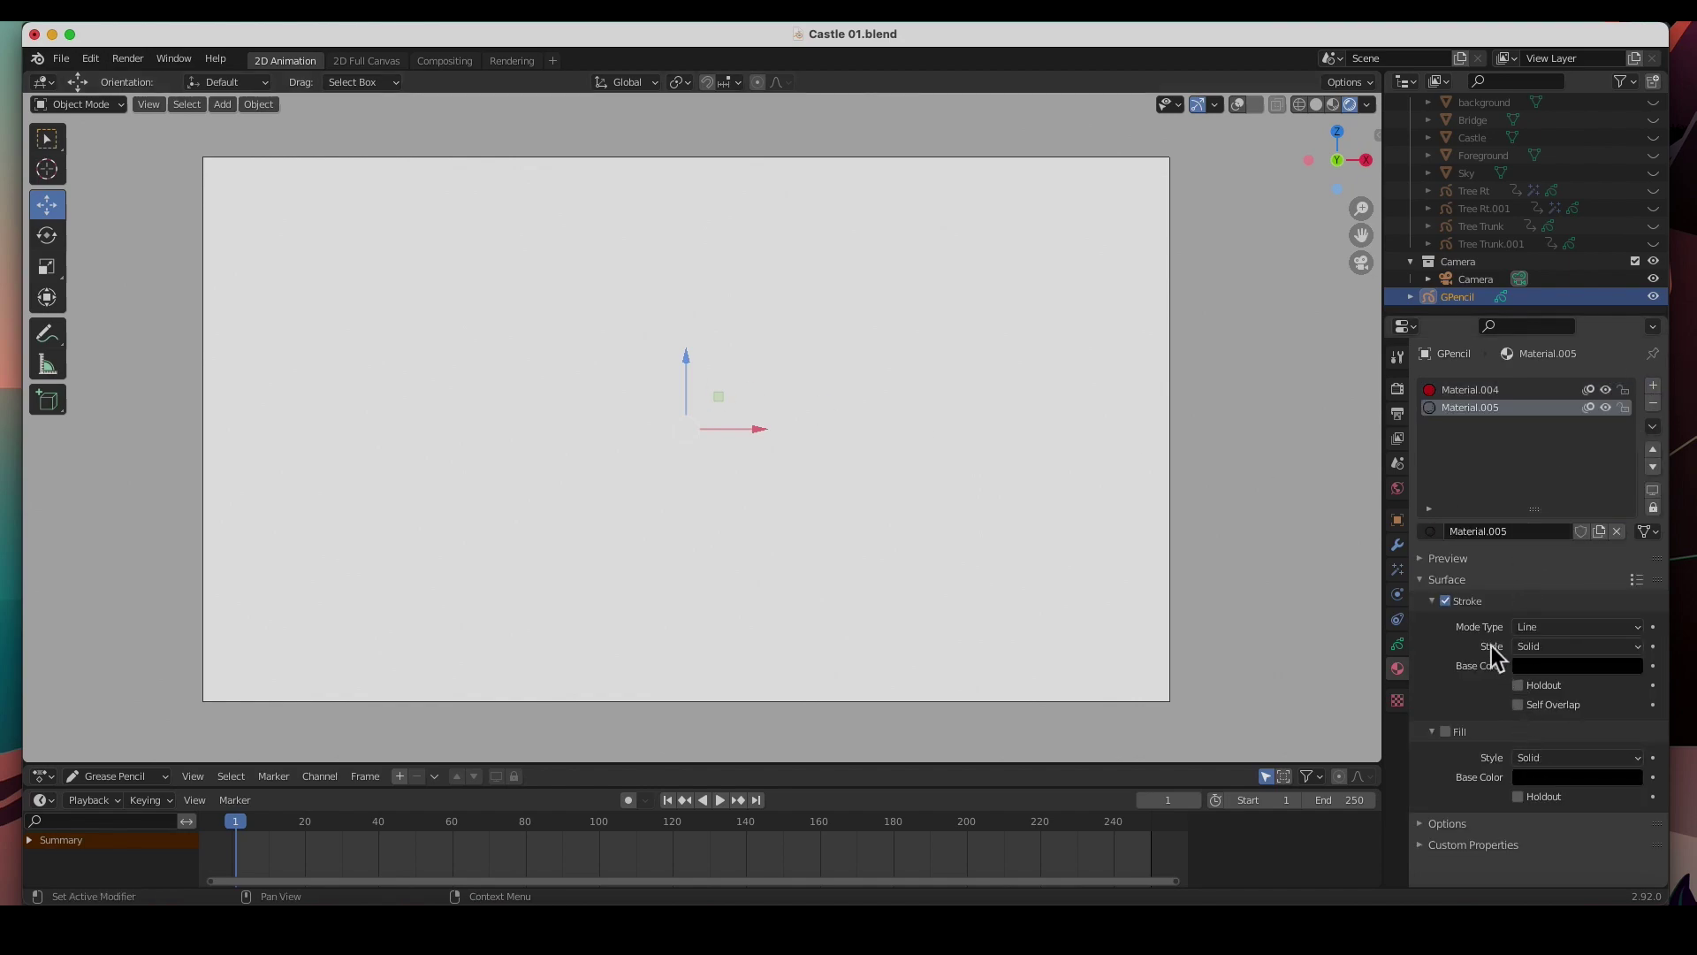
left_click(1571, 783)
left_click_drag(1630, 626, 1628, 525)
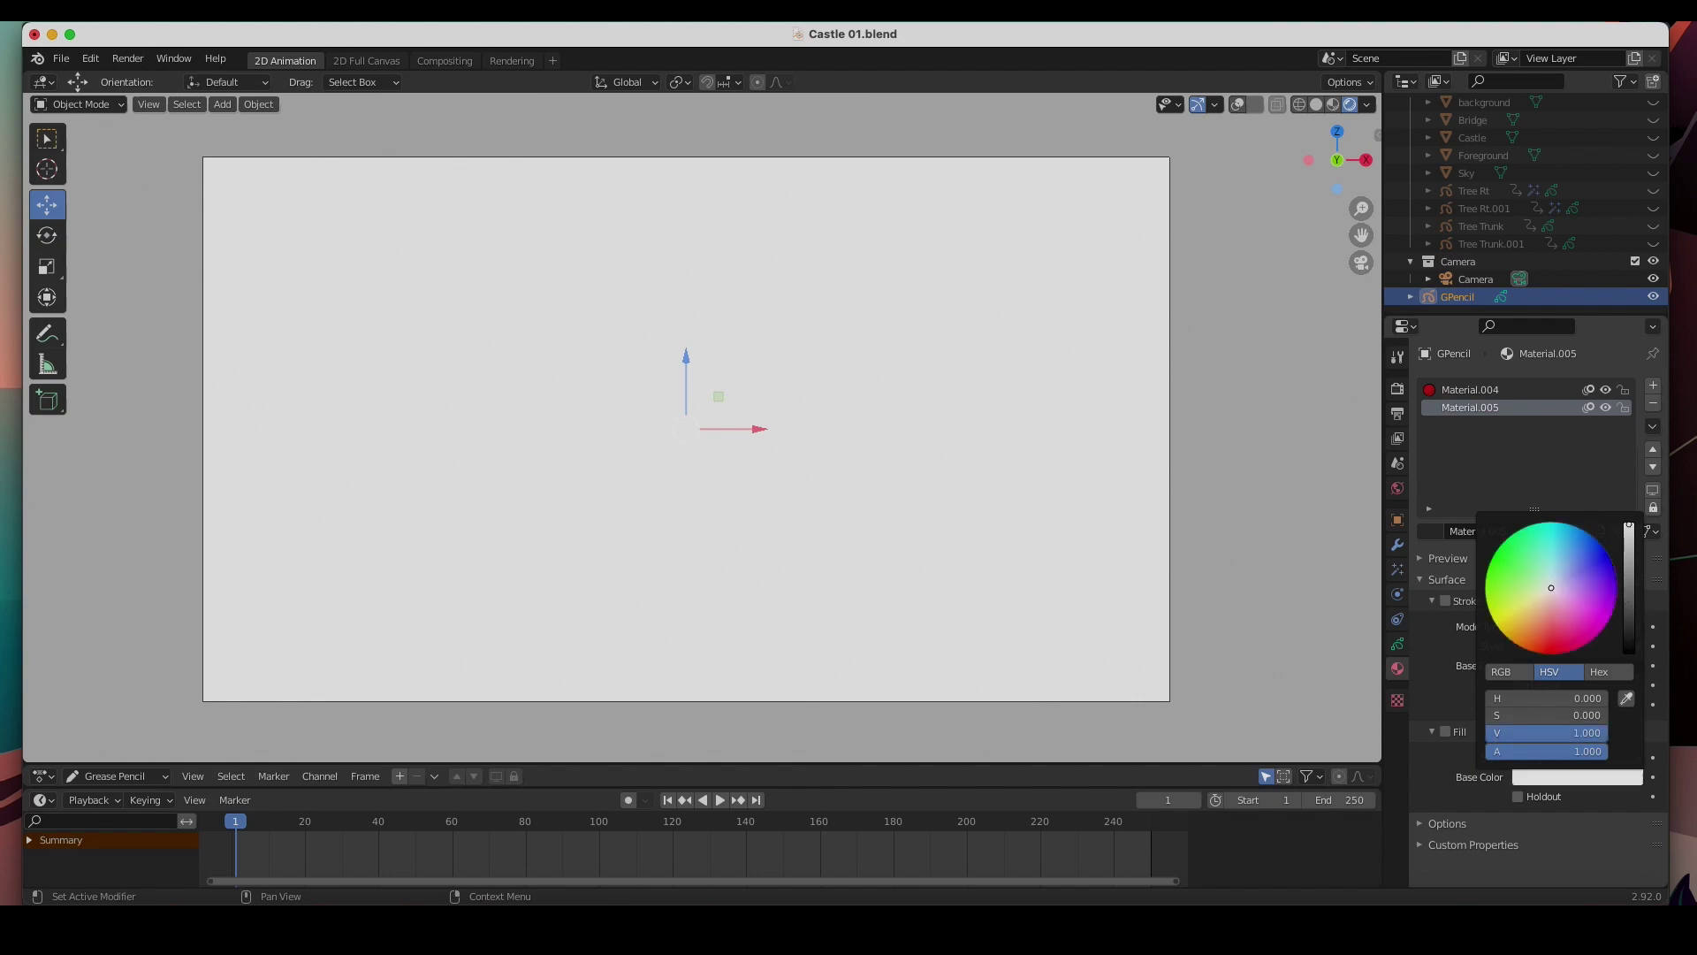
left_click(1448, 731)
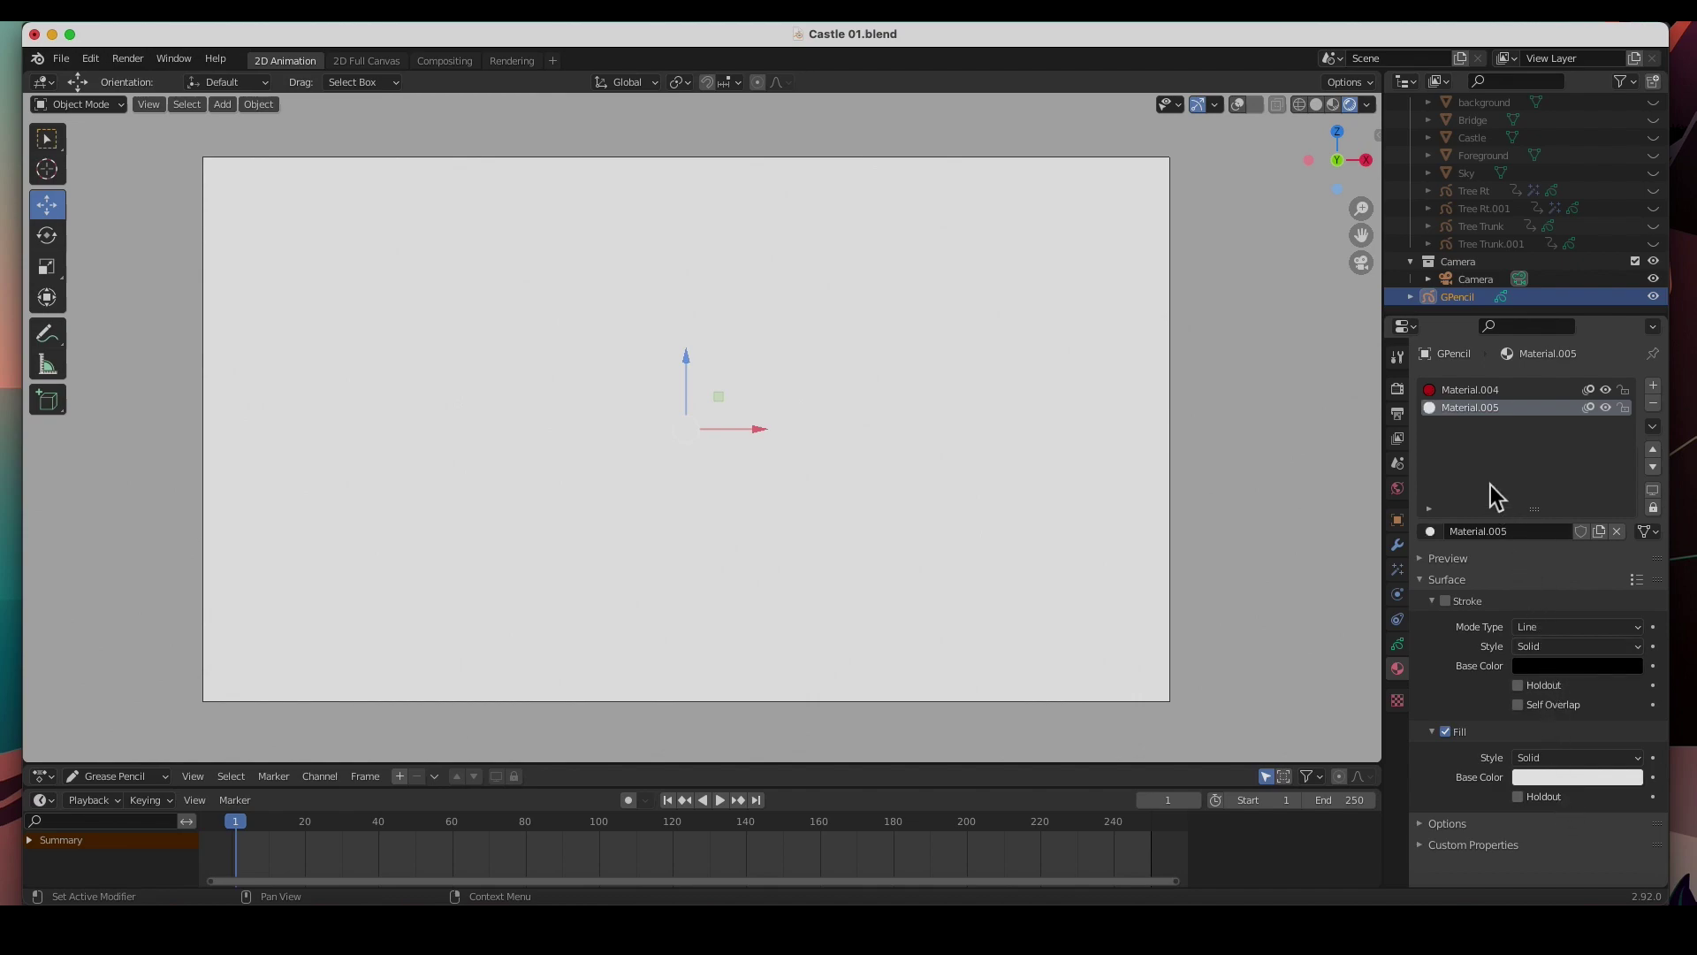
Step: Add a third slot with Material.006, keeping its stroke black
left_click(1652, 388)
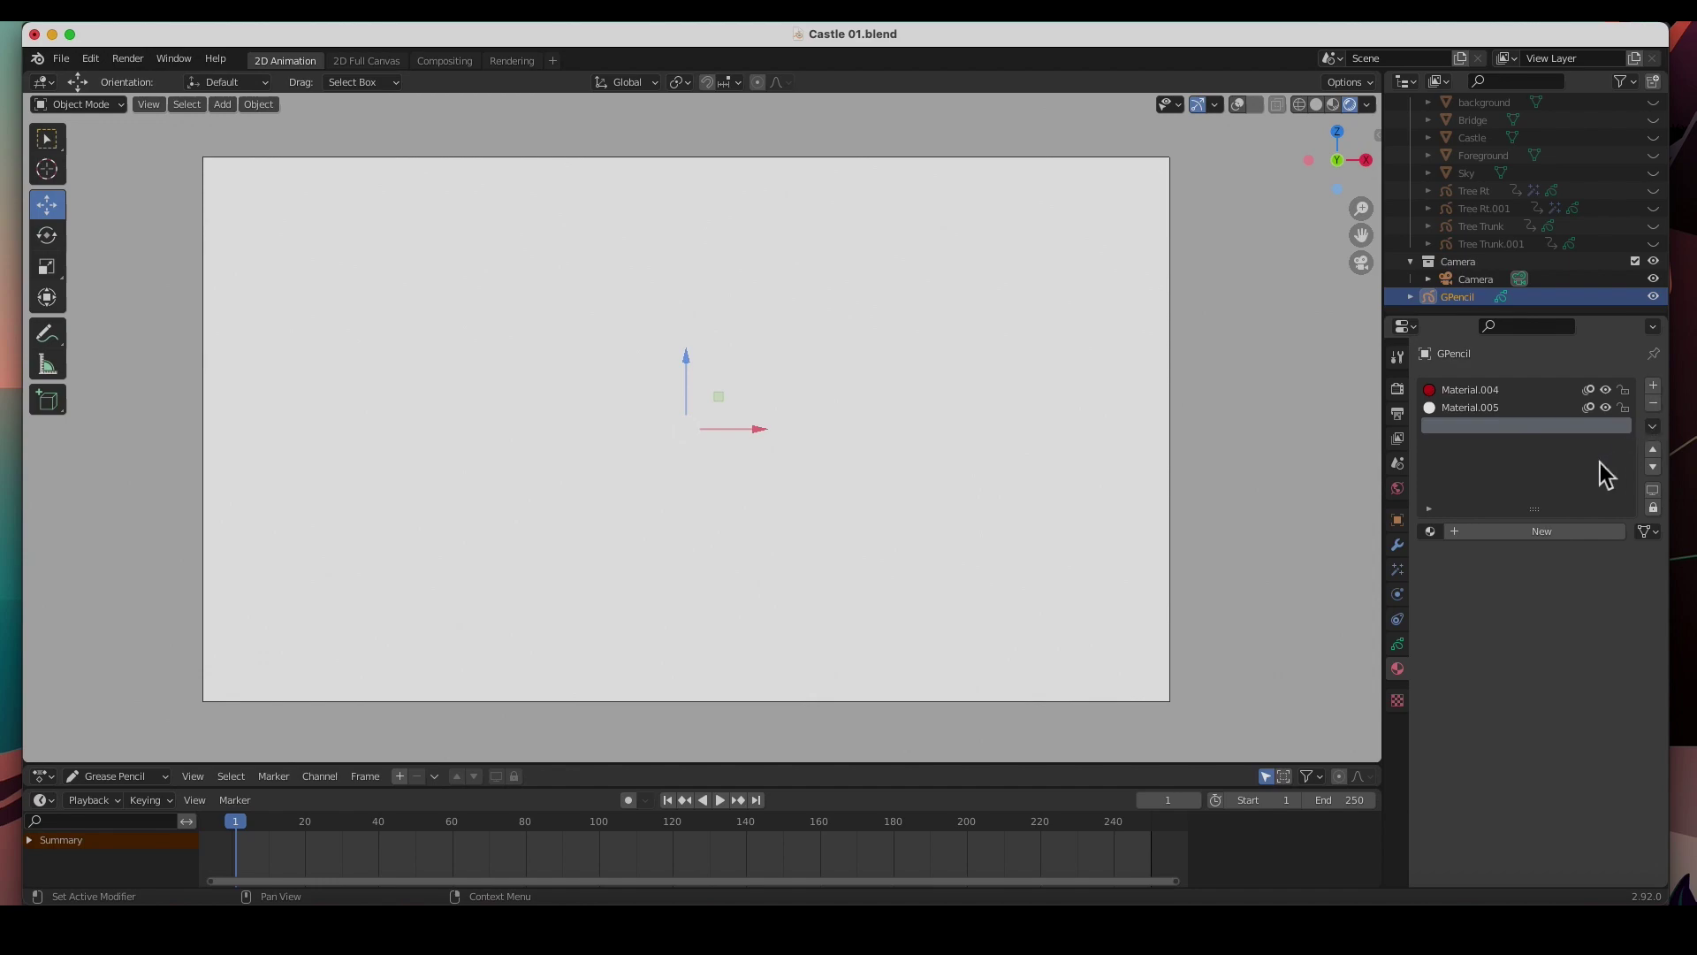
left_click(1540, 530)
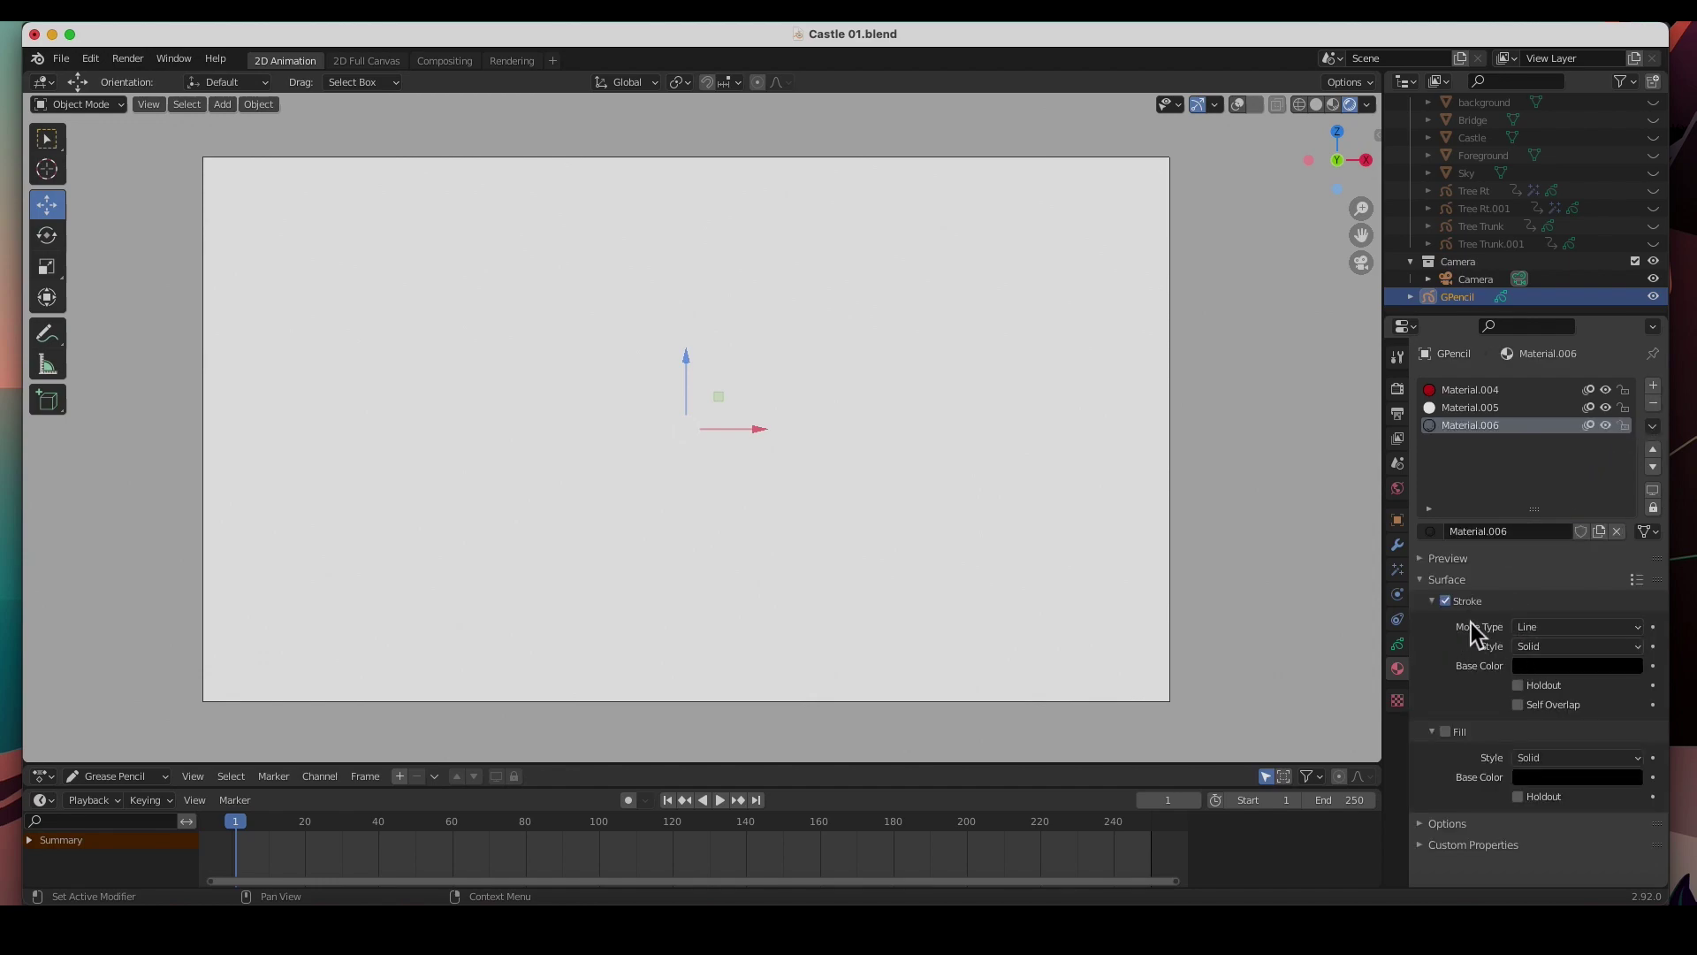
left_click(1542, 667)
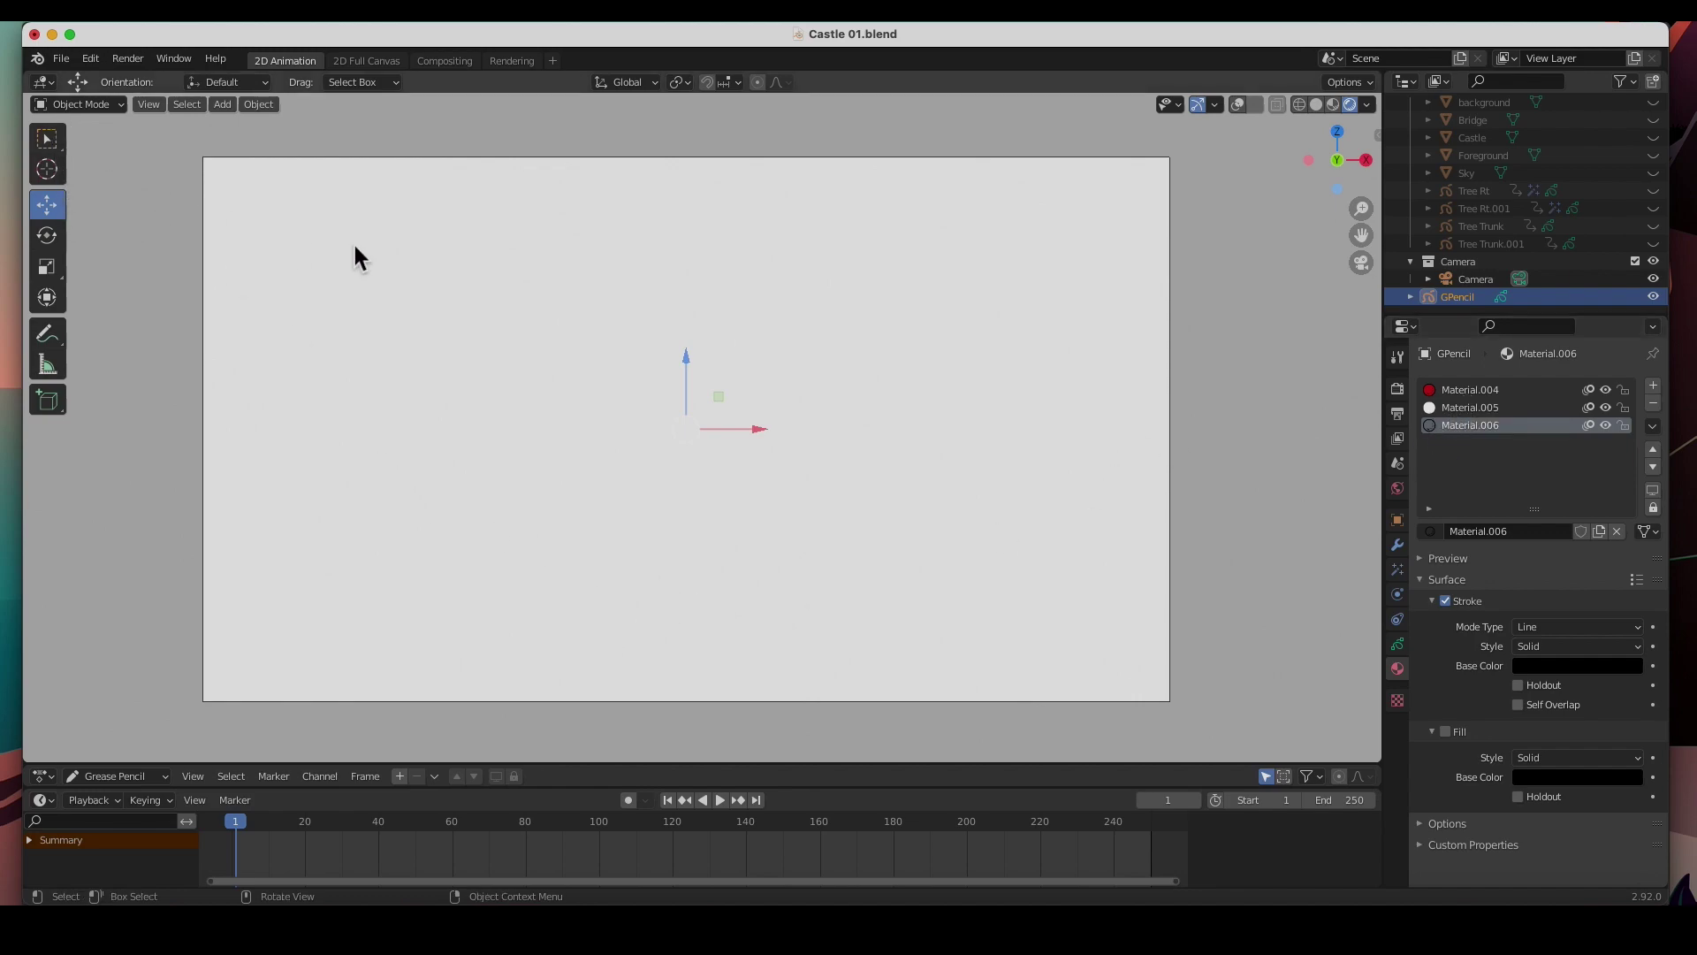
Step: Switch the GPencil object to Draw mode and select the Box tool
left_click(105, 106)
left_click(88, 183)
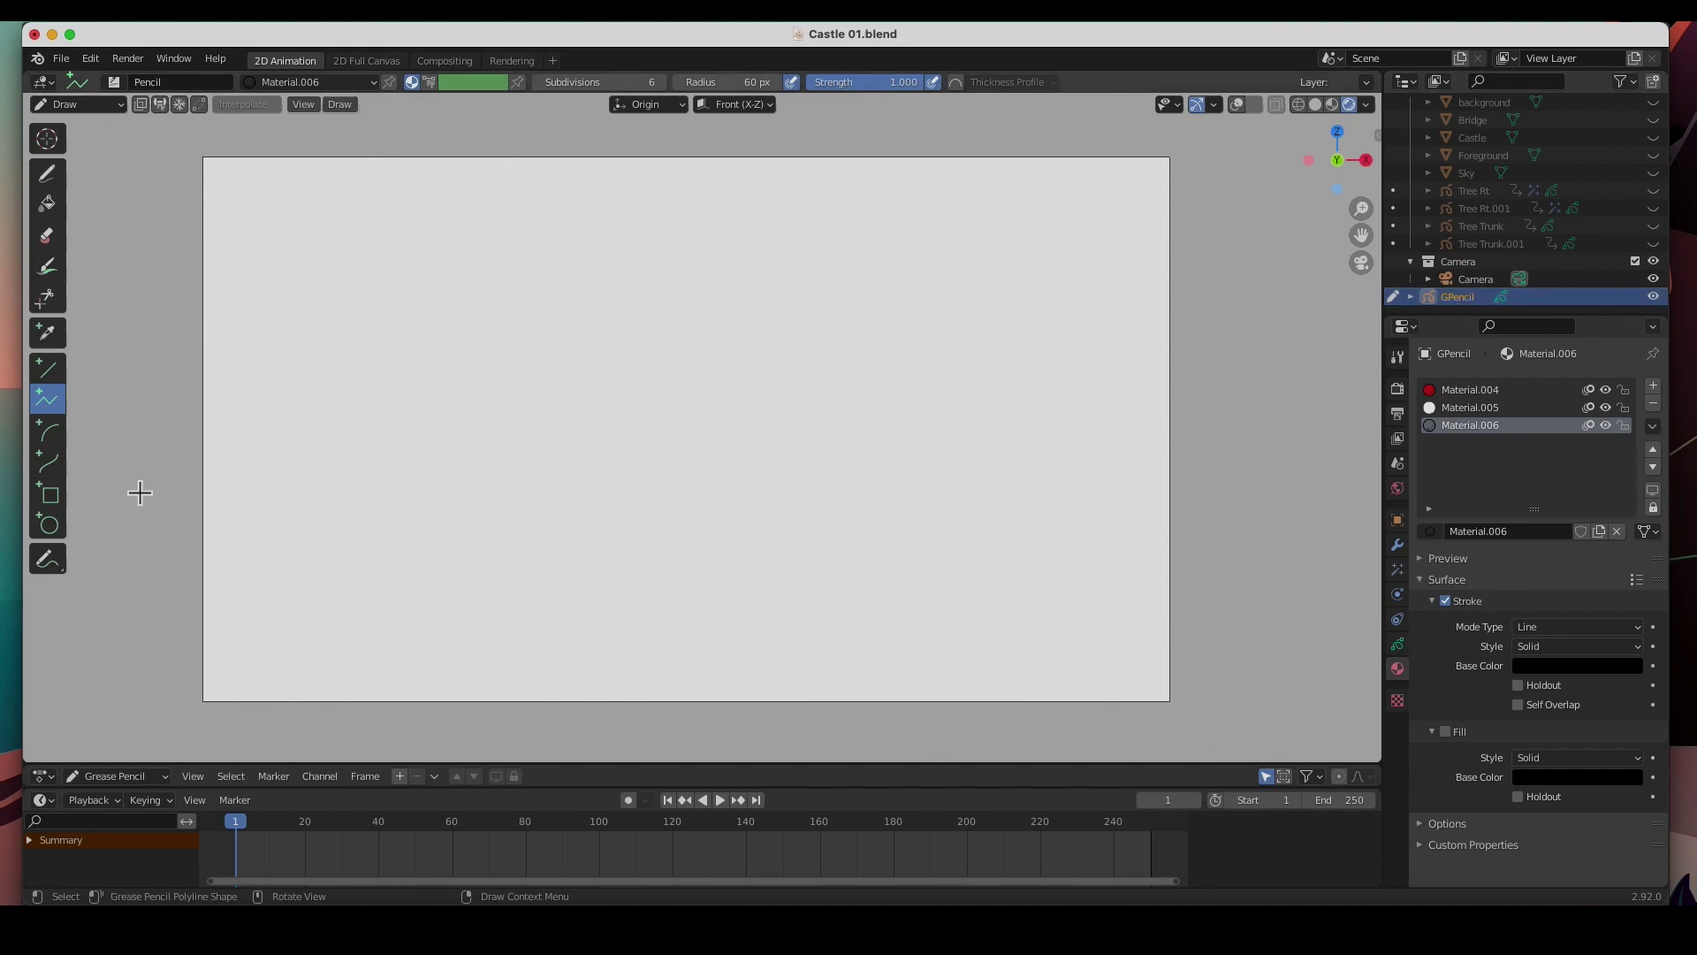
left_click(51, 499)
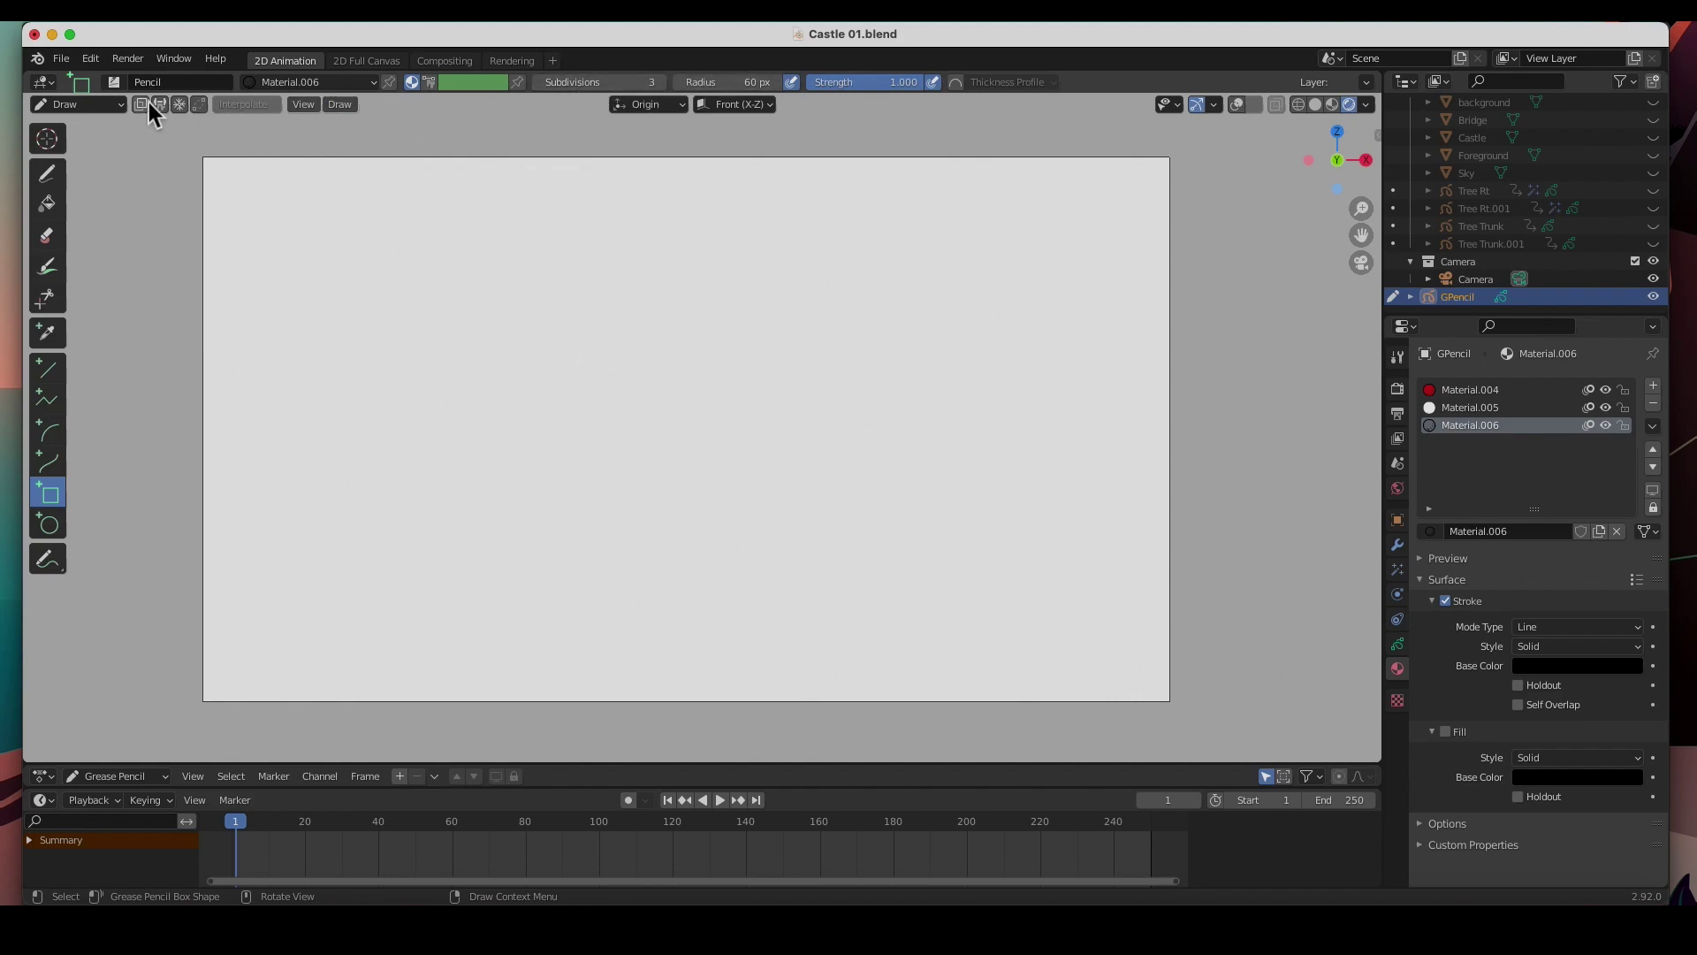
Step: Choose the Pen brush with a 50 px radius
left_click(113, 83)
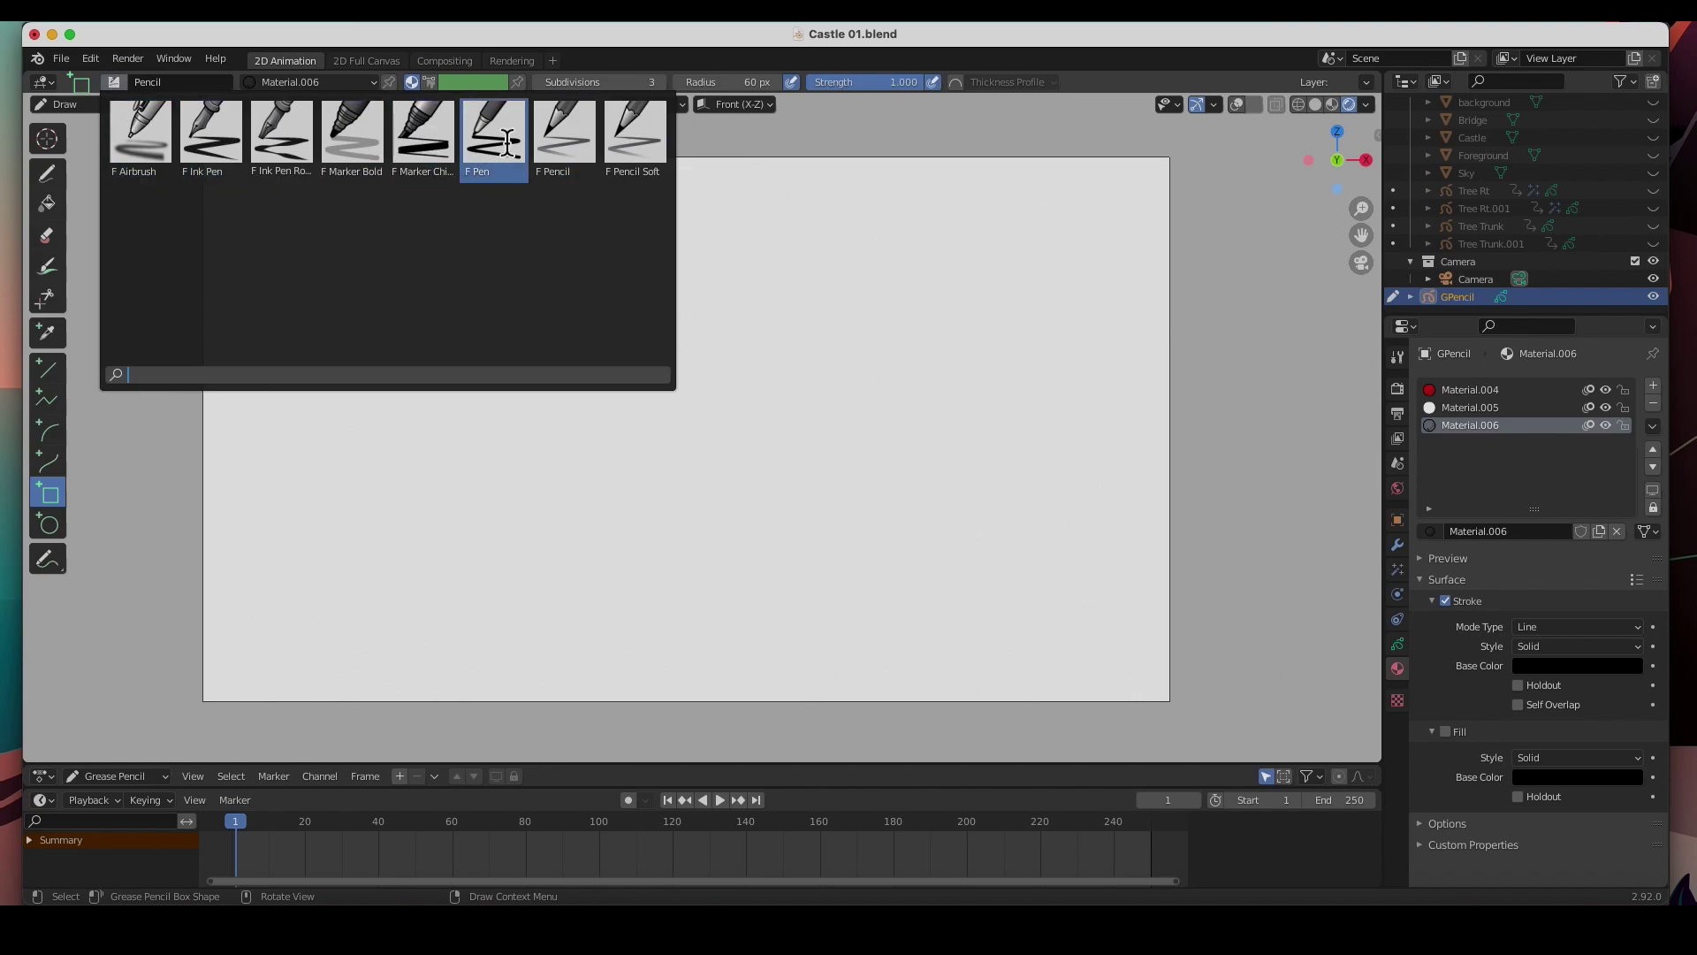
left_click(495, 158)
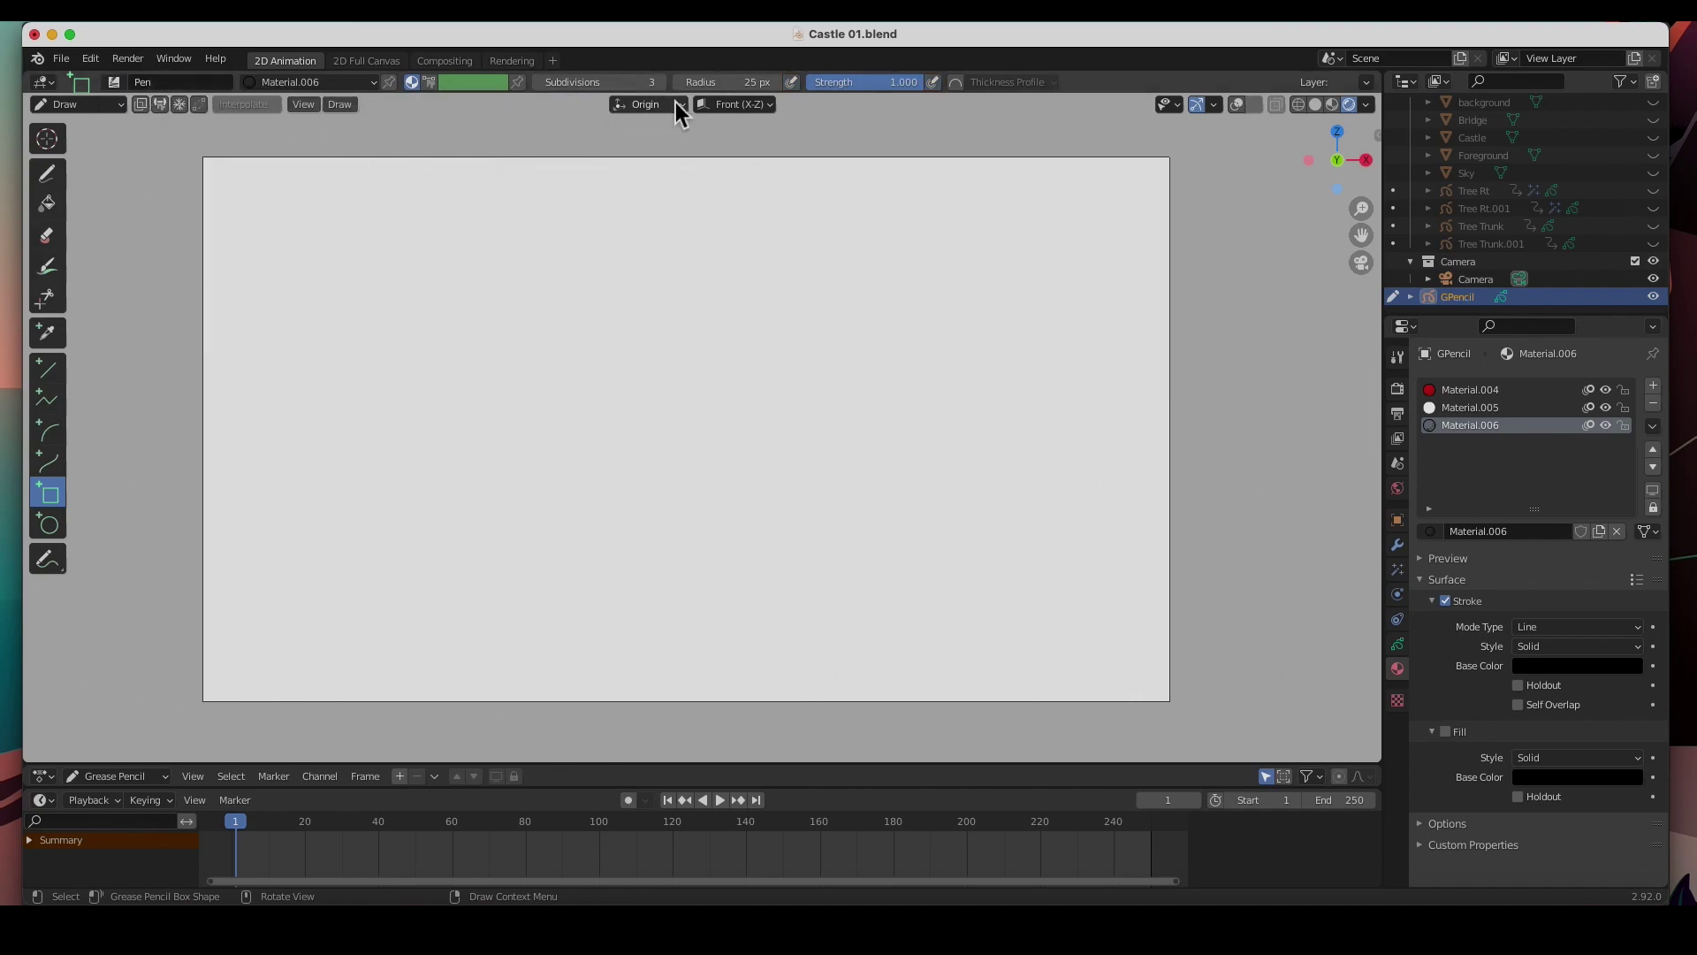
left_click(739, 85)
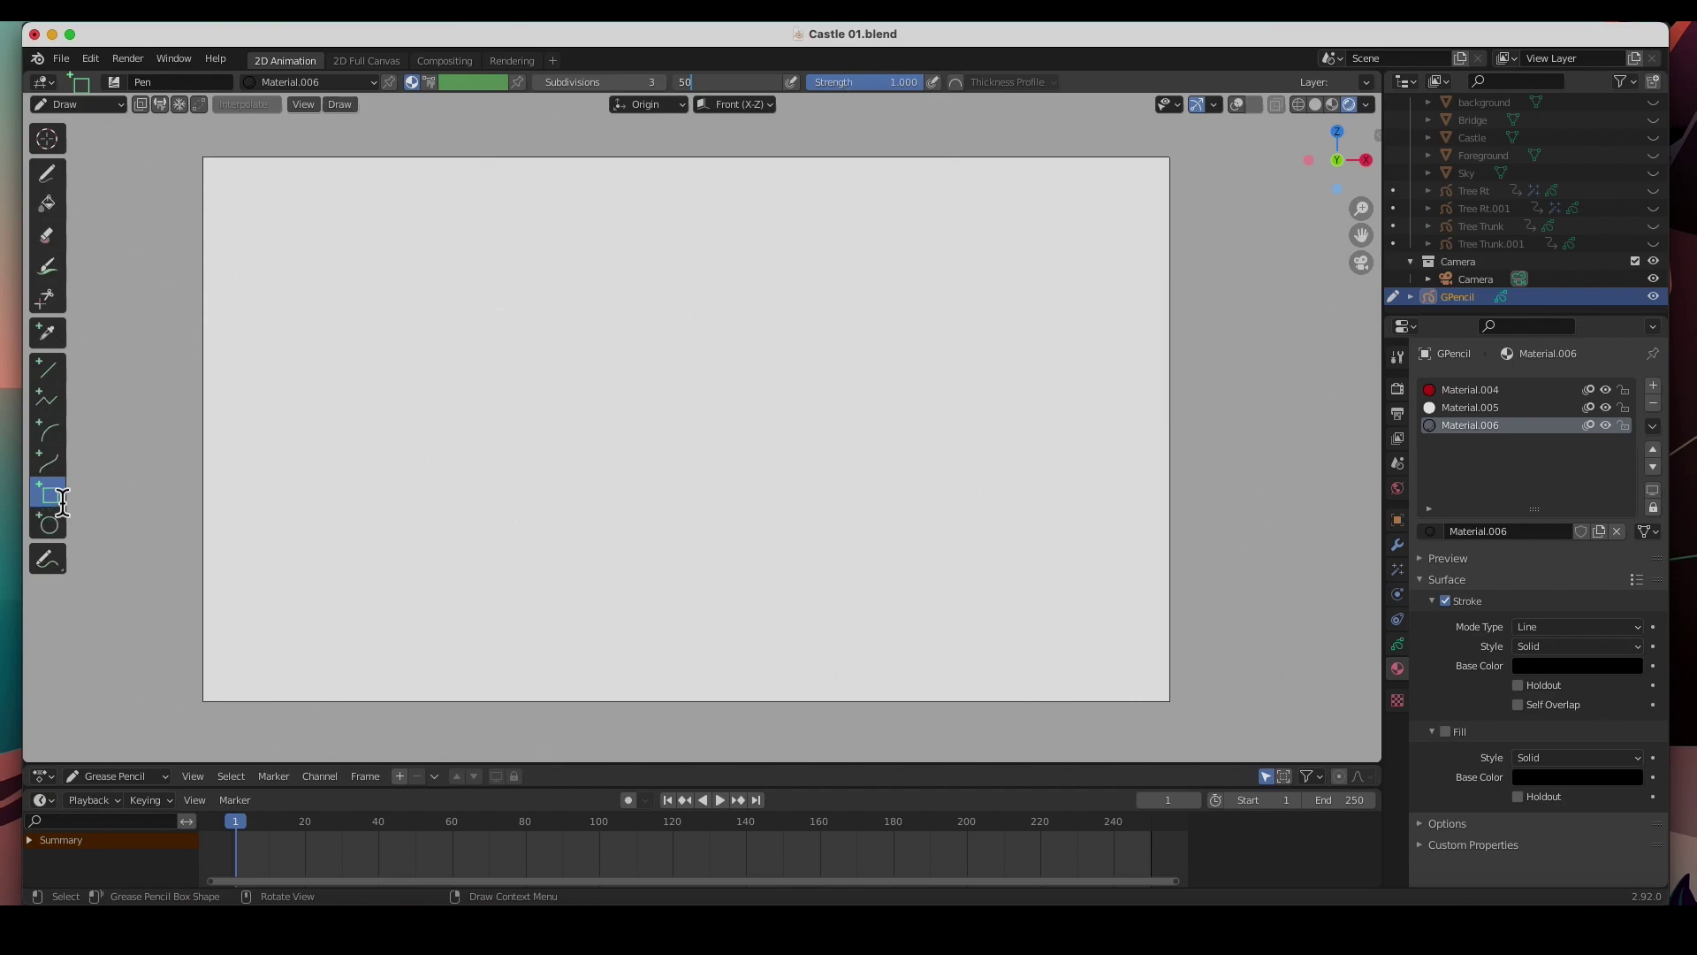
left_click(53, 497)
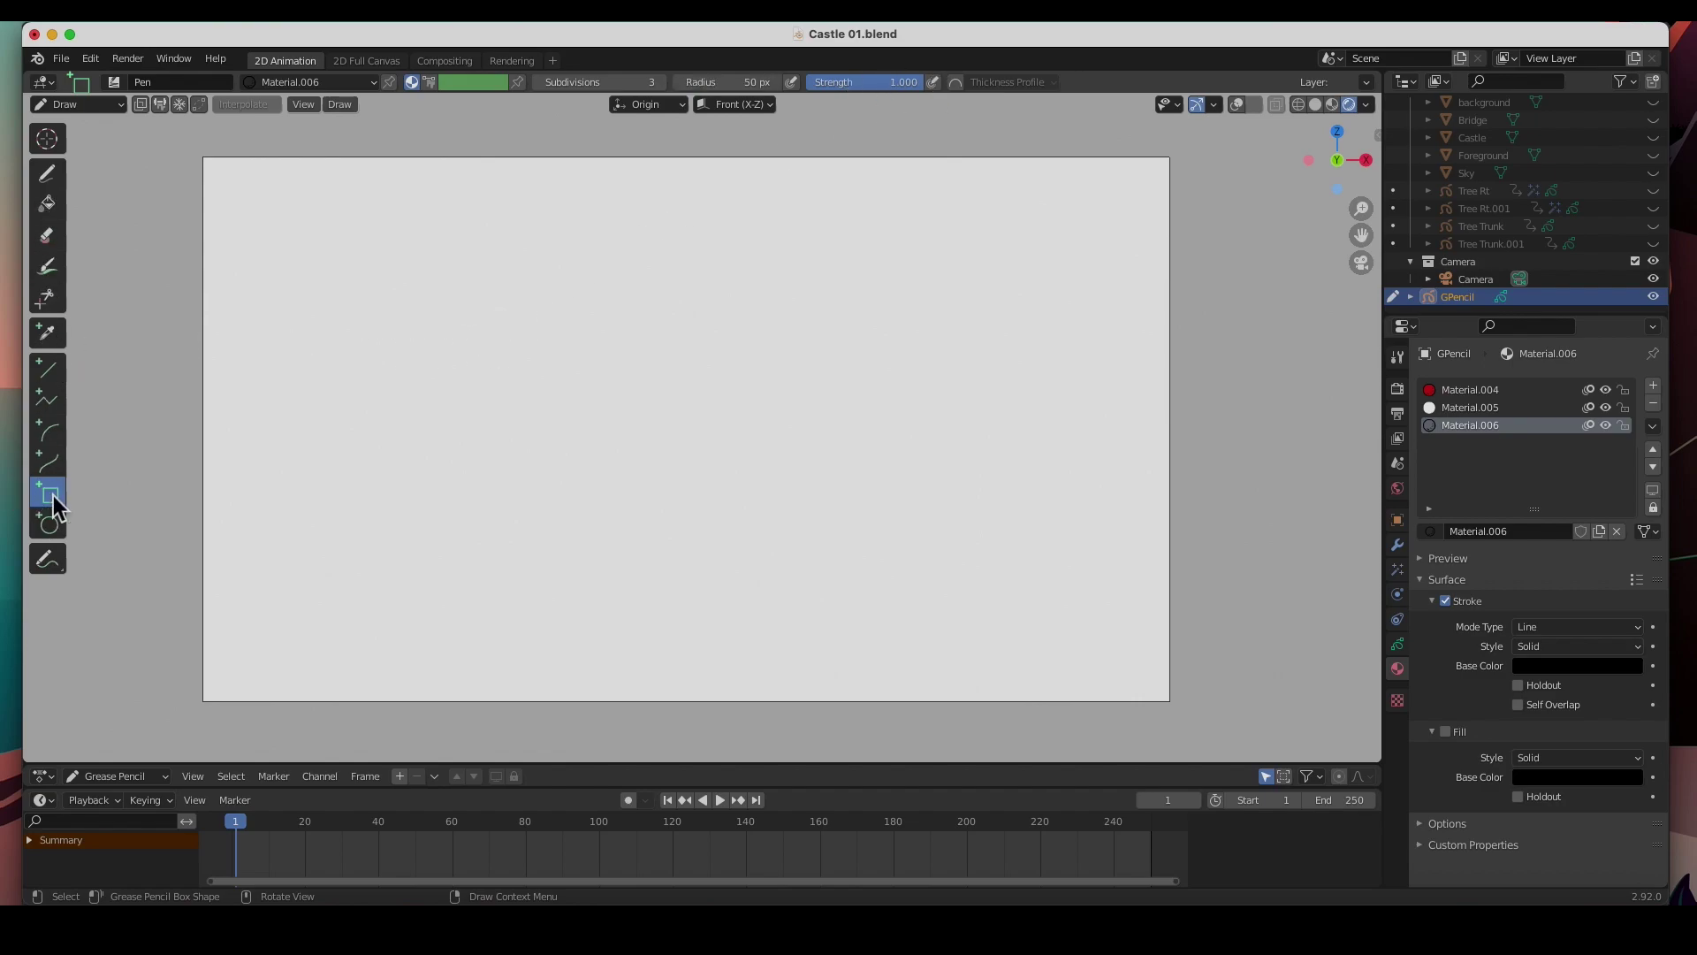
Step: Select the red Material.004 and drag out a rectangle across the canvas
left_click(352, 82)
left_click(258, 122)
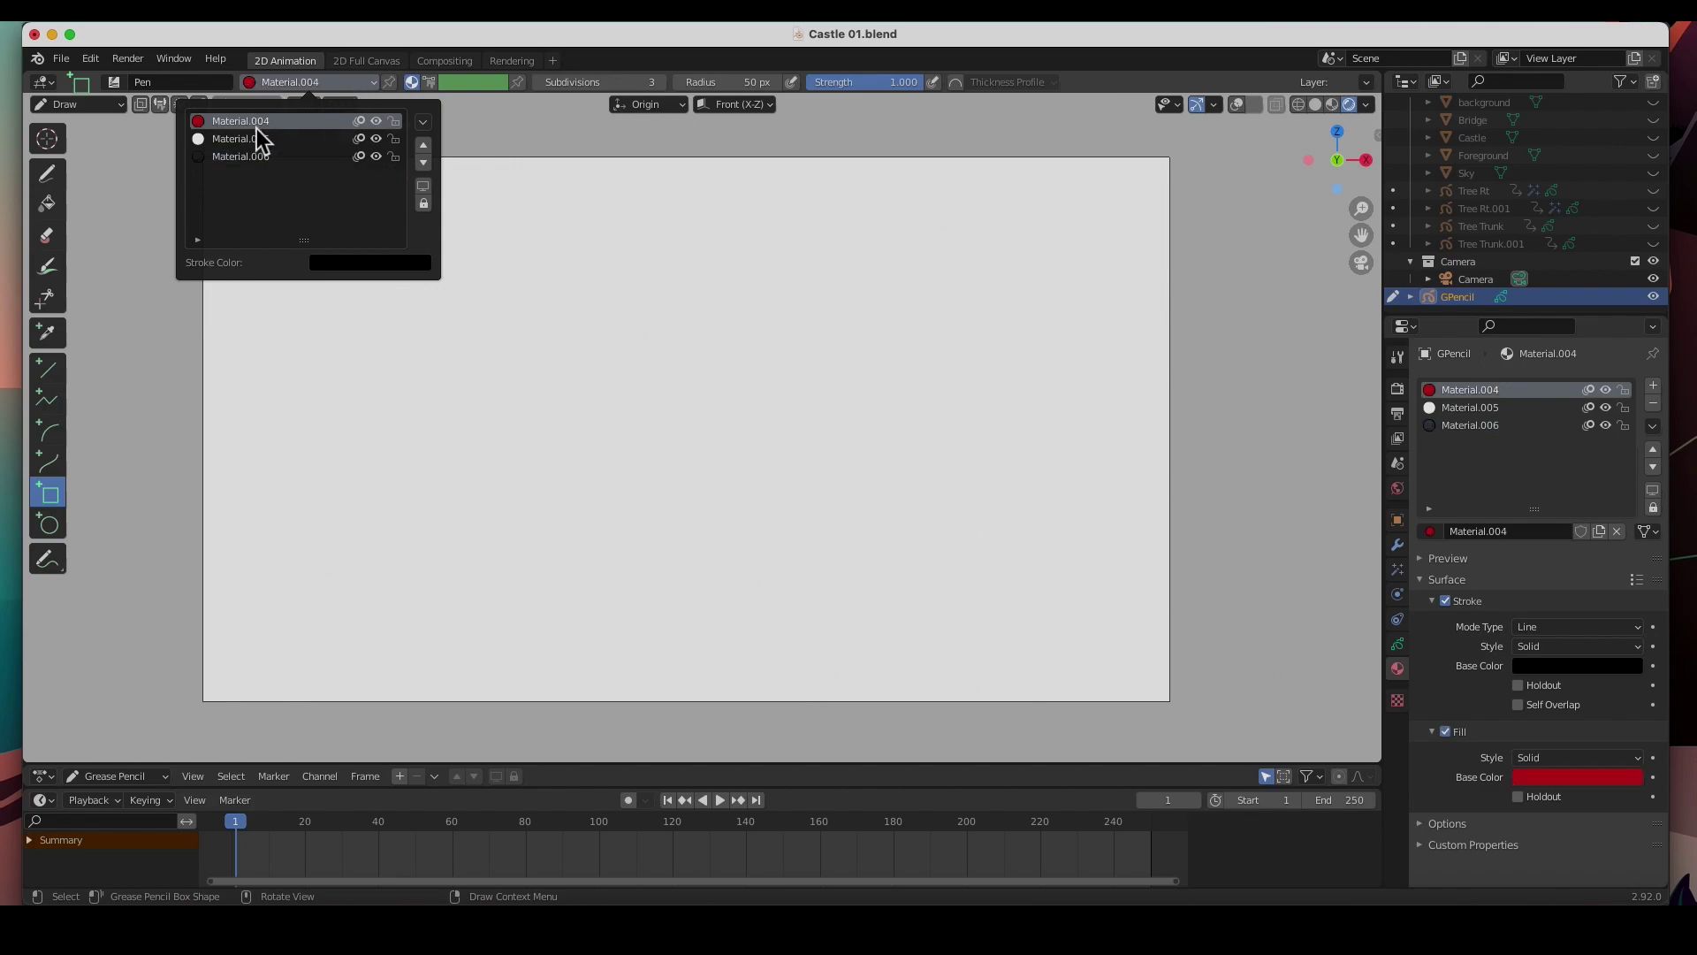
left_click_drag(376, 249, 930, 571)
Step: Confirm the red-filled rectangle and show the GPencil layer list with its Primitives layer
key("Return")
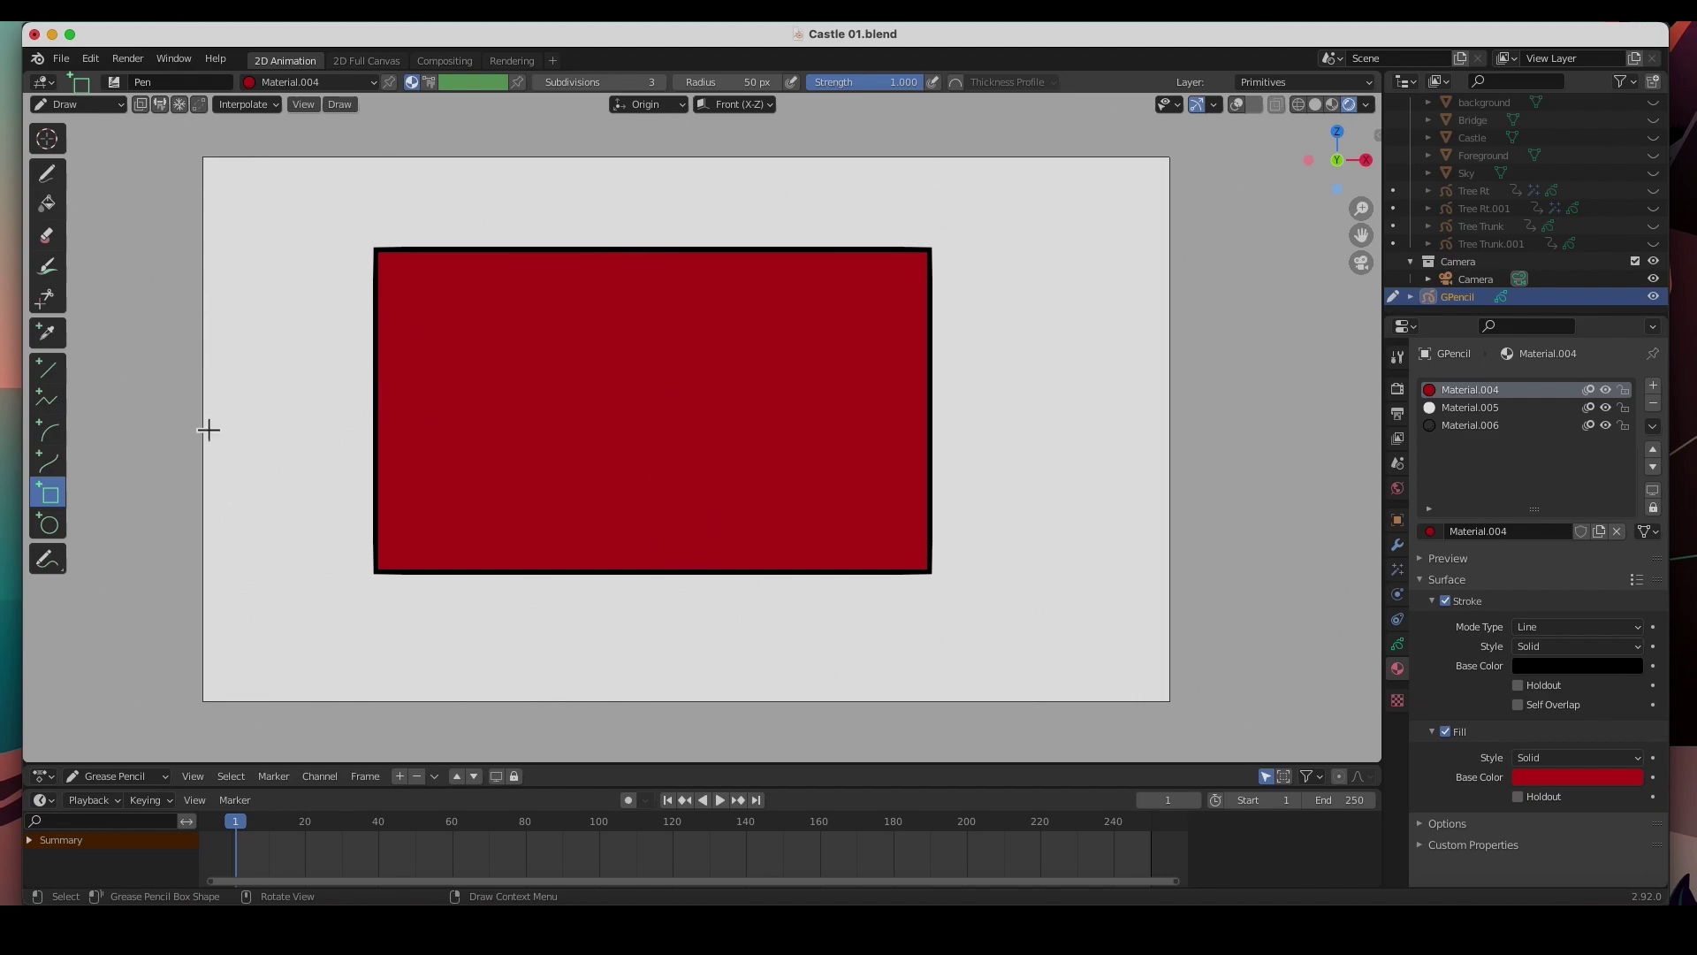
scroll(686, 433, "up", 2)
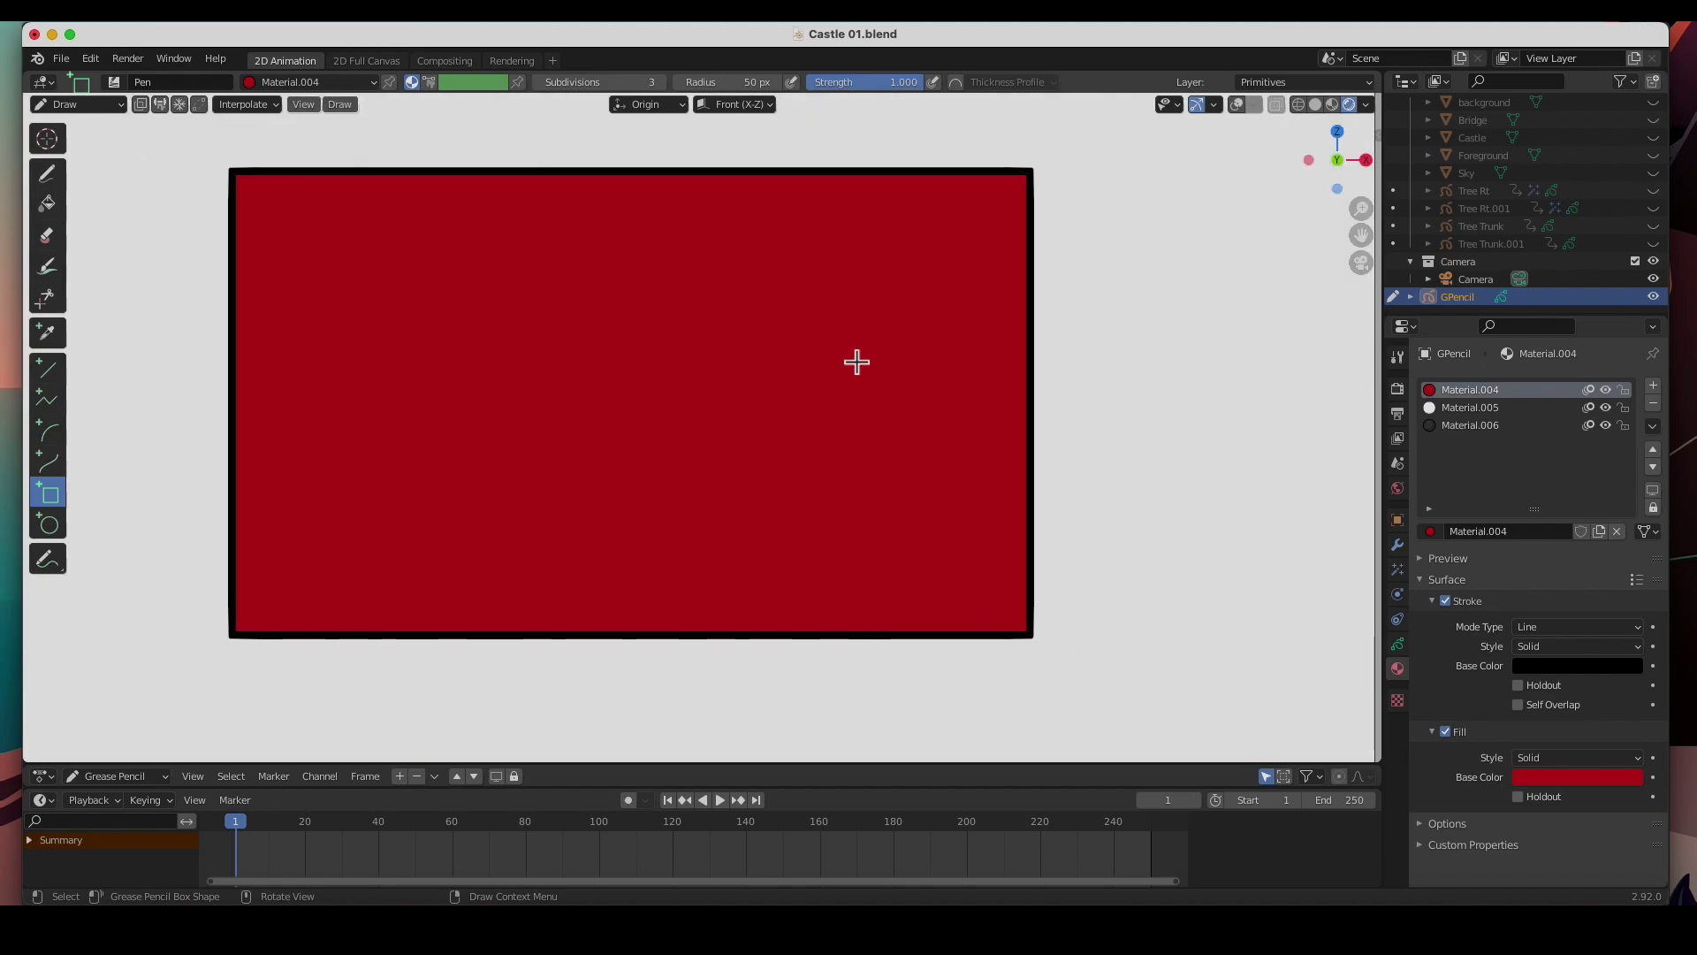
left_click(1398, 645)
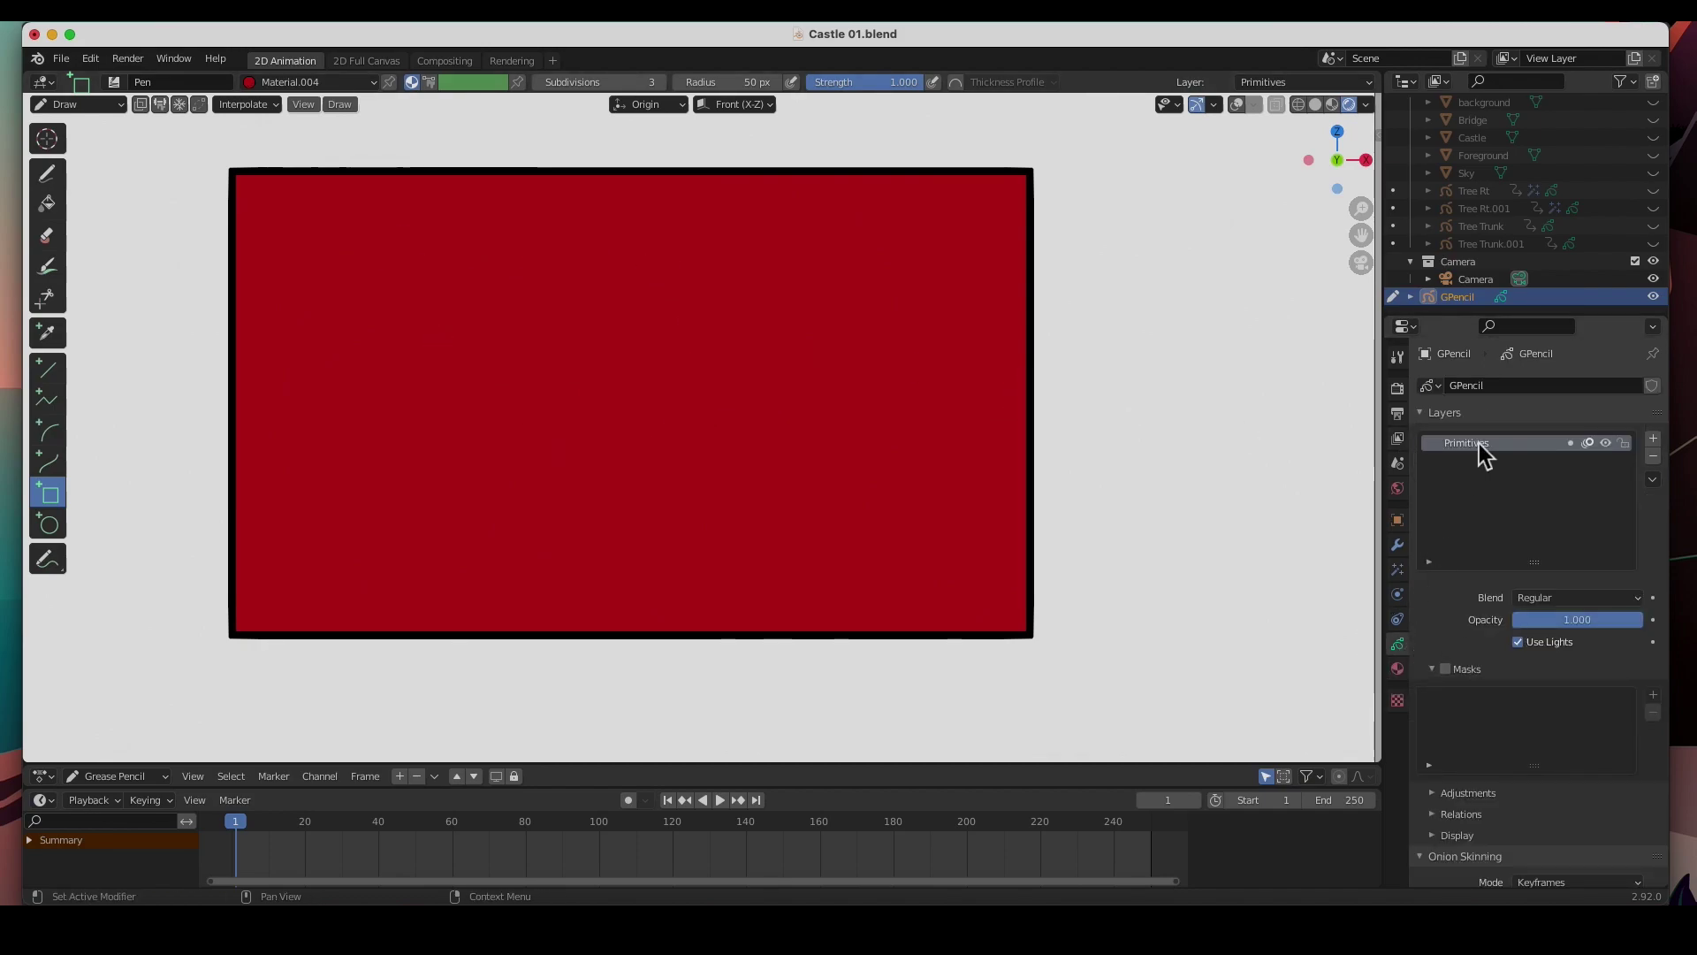
Step: Add a new layer and rename the Primitives layer to Flag
left_click(1653, 439)
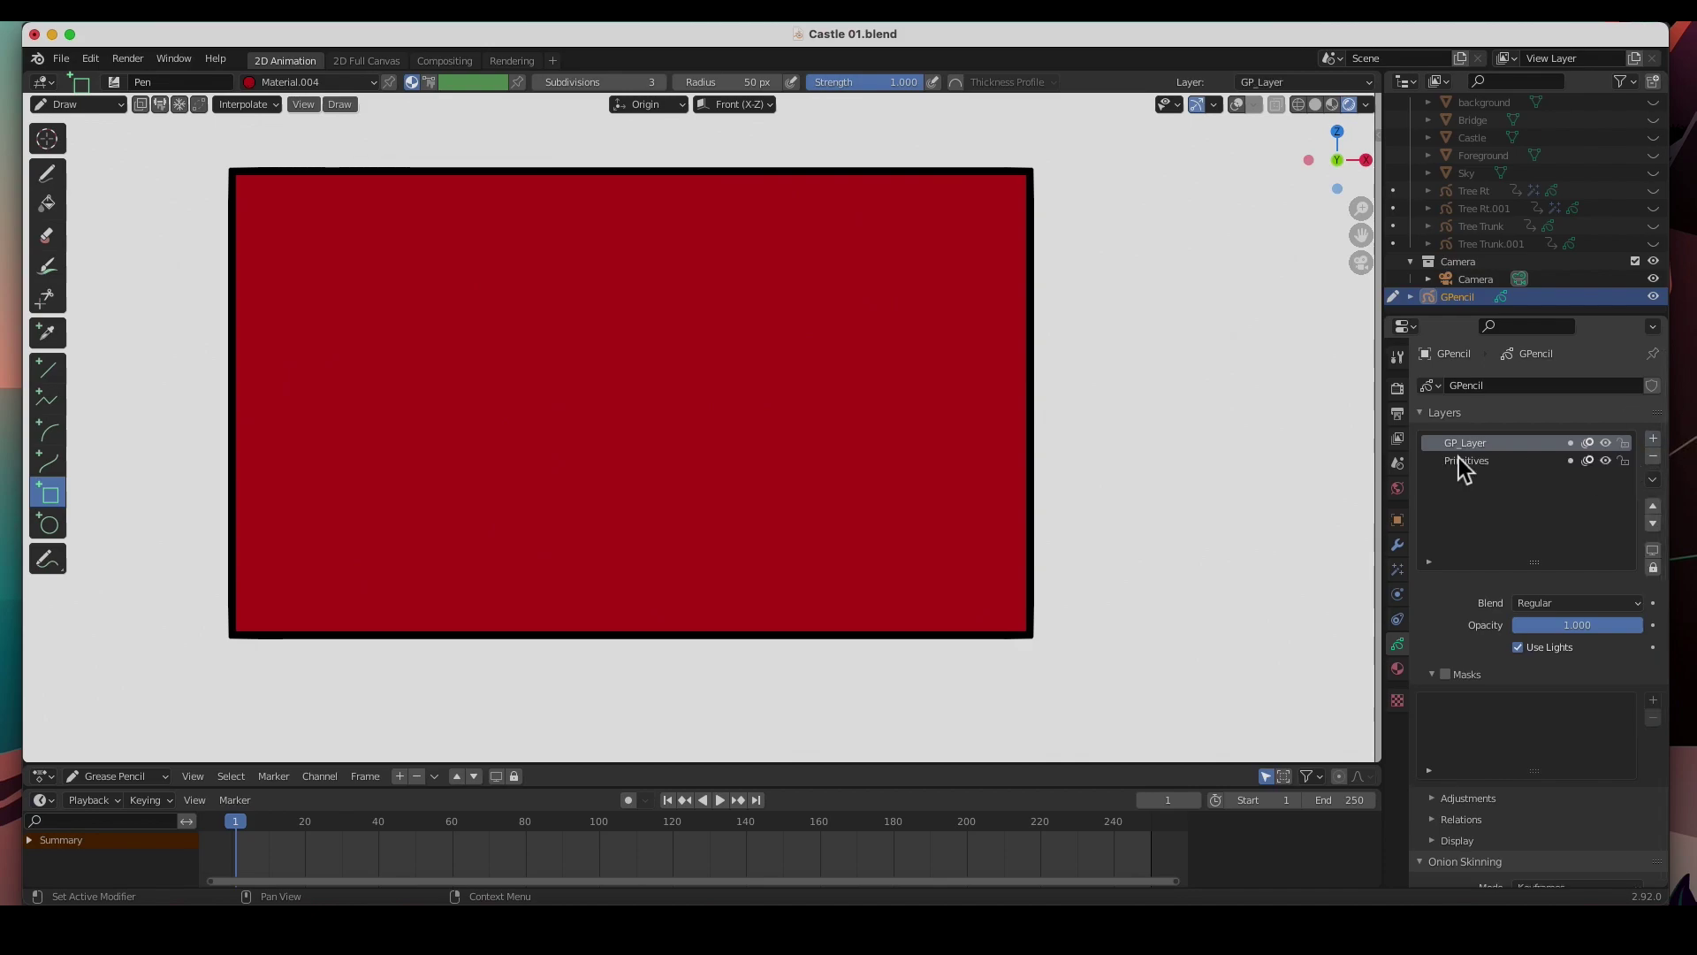
left_click(1464, 463)
double_click(1468, 465)
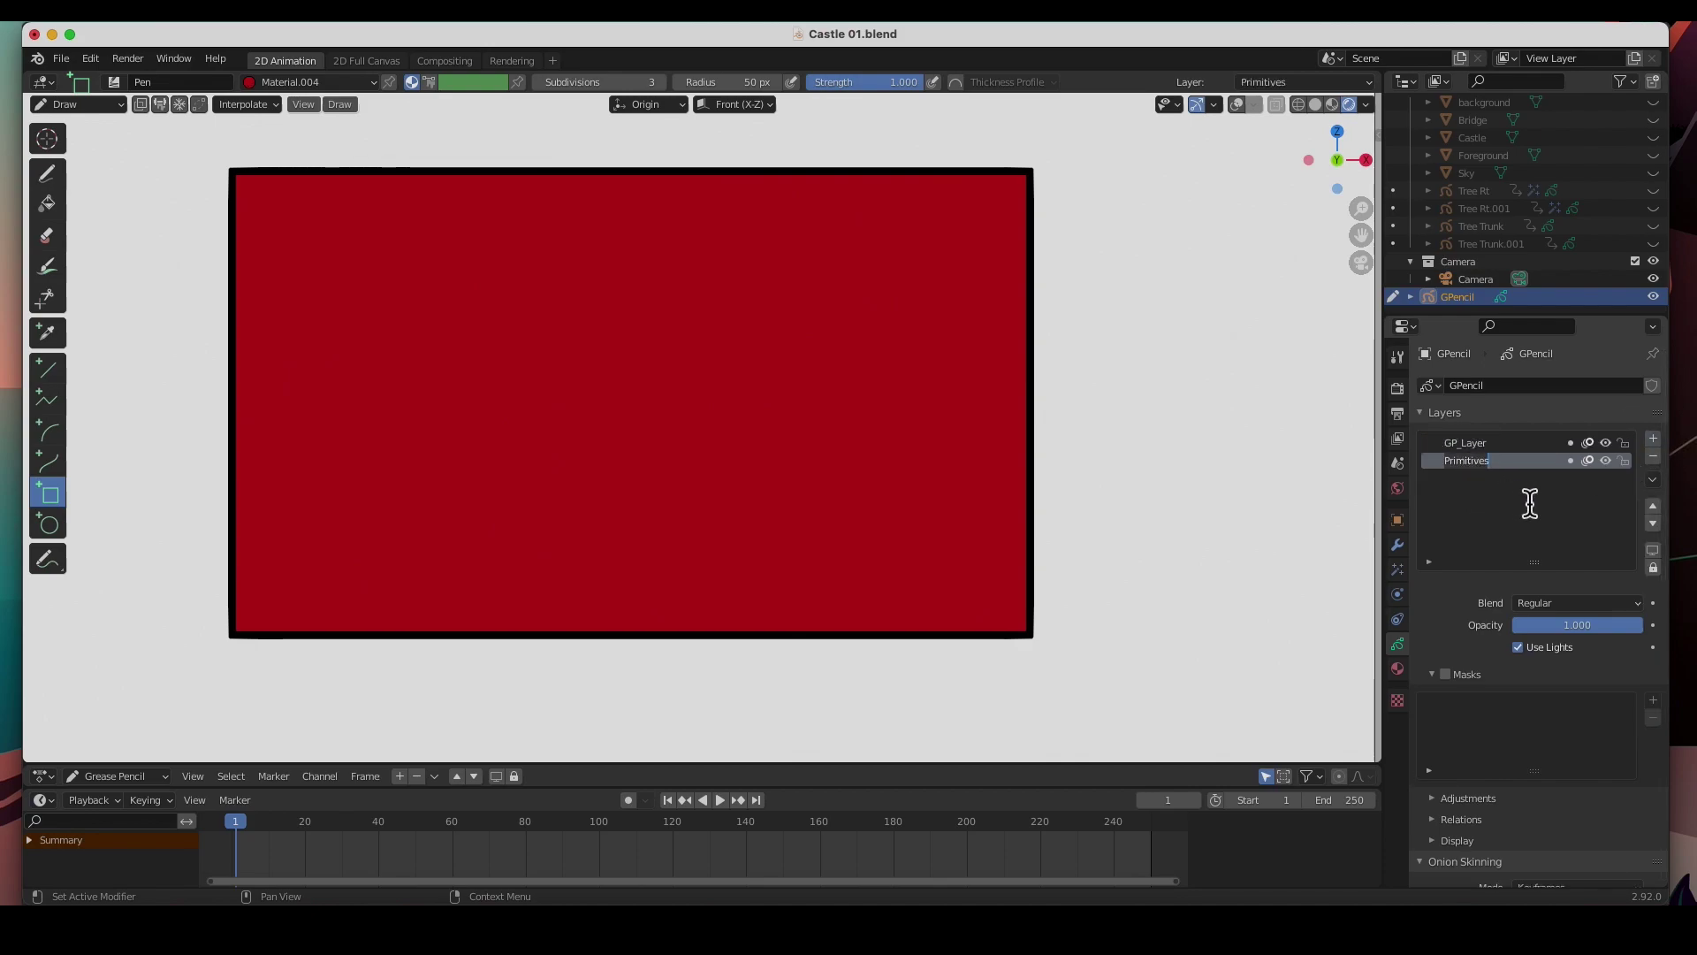
type("Pr")
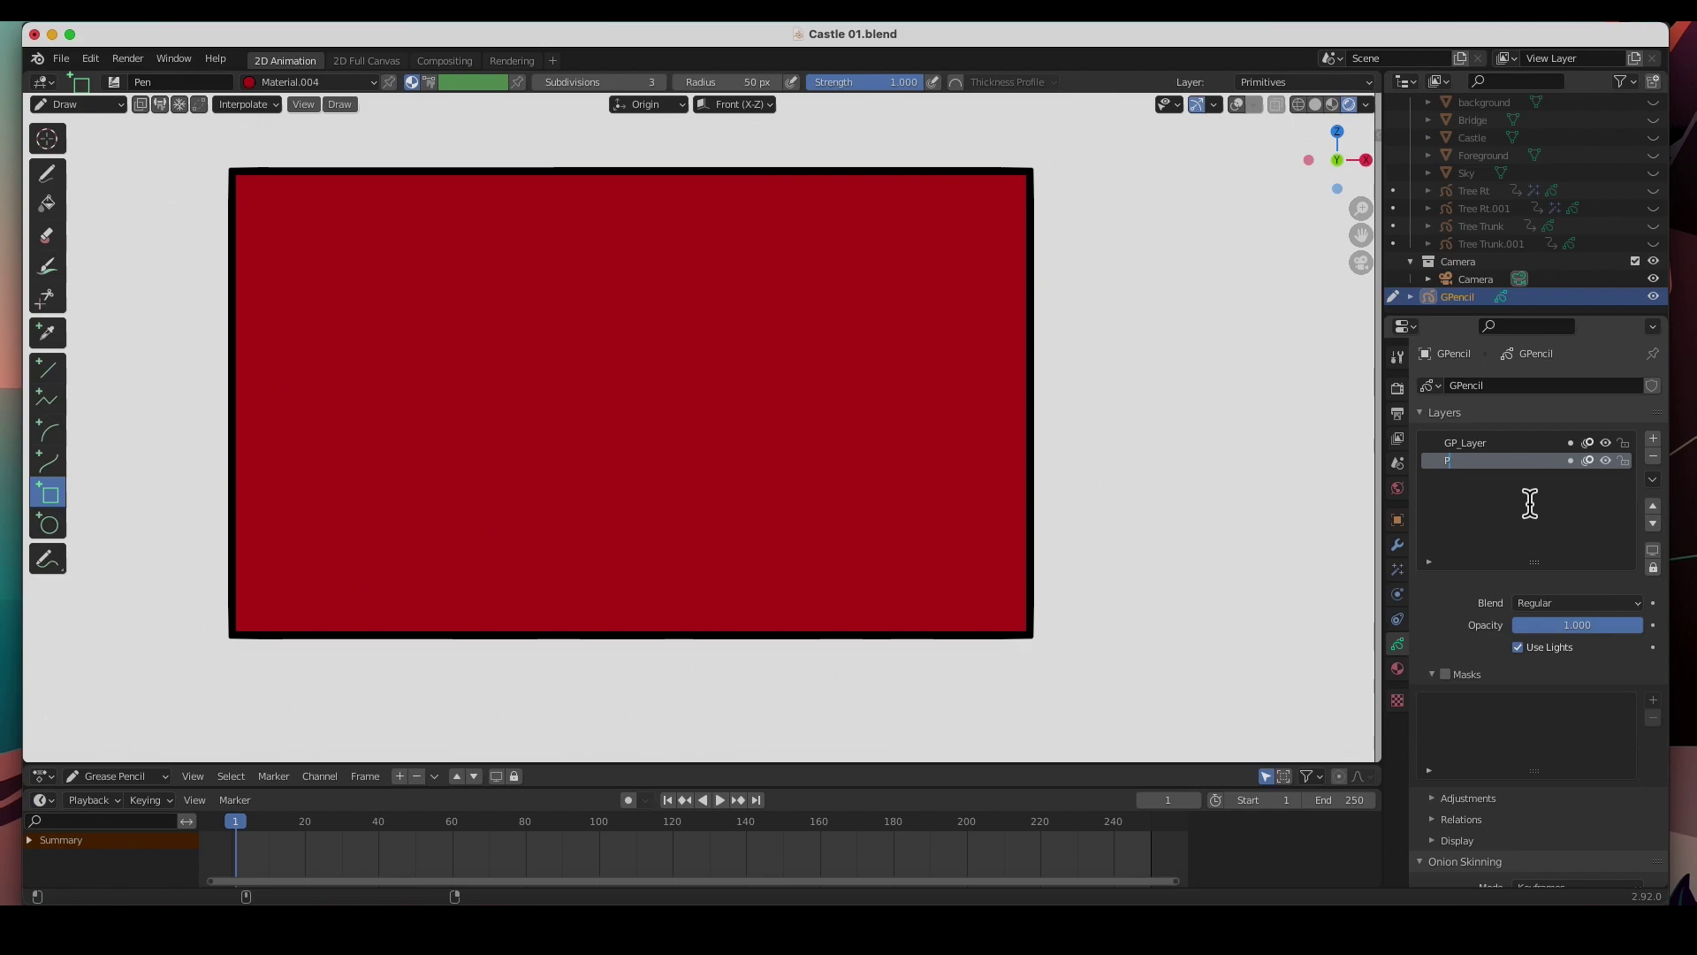
type("ag")
key("Return")
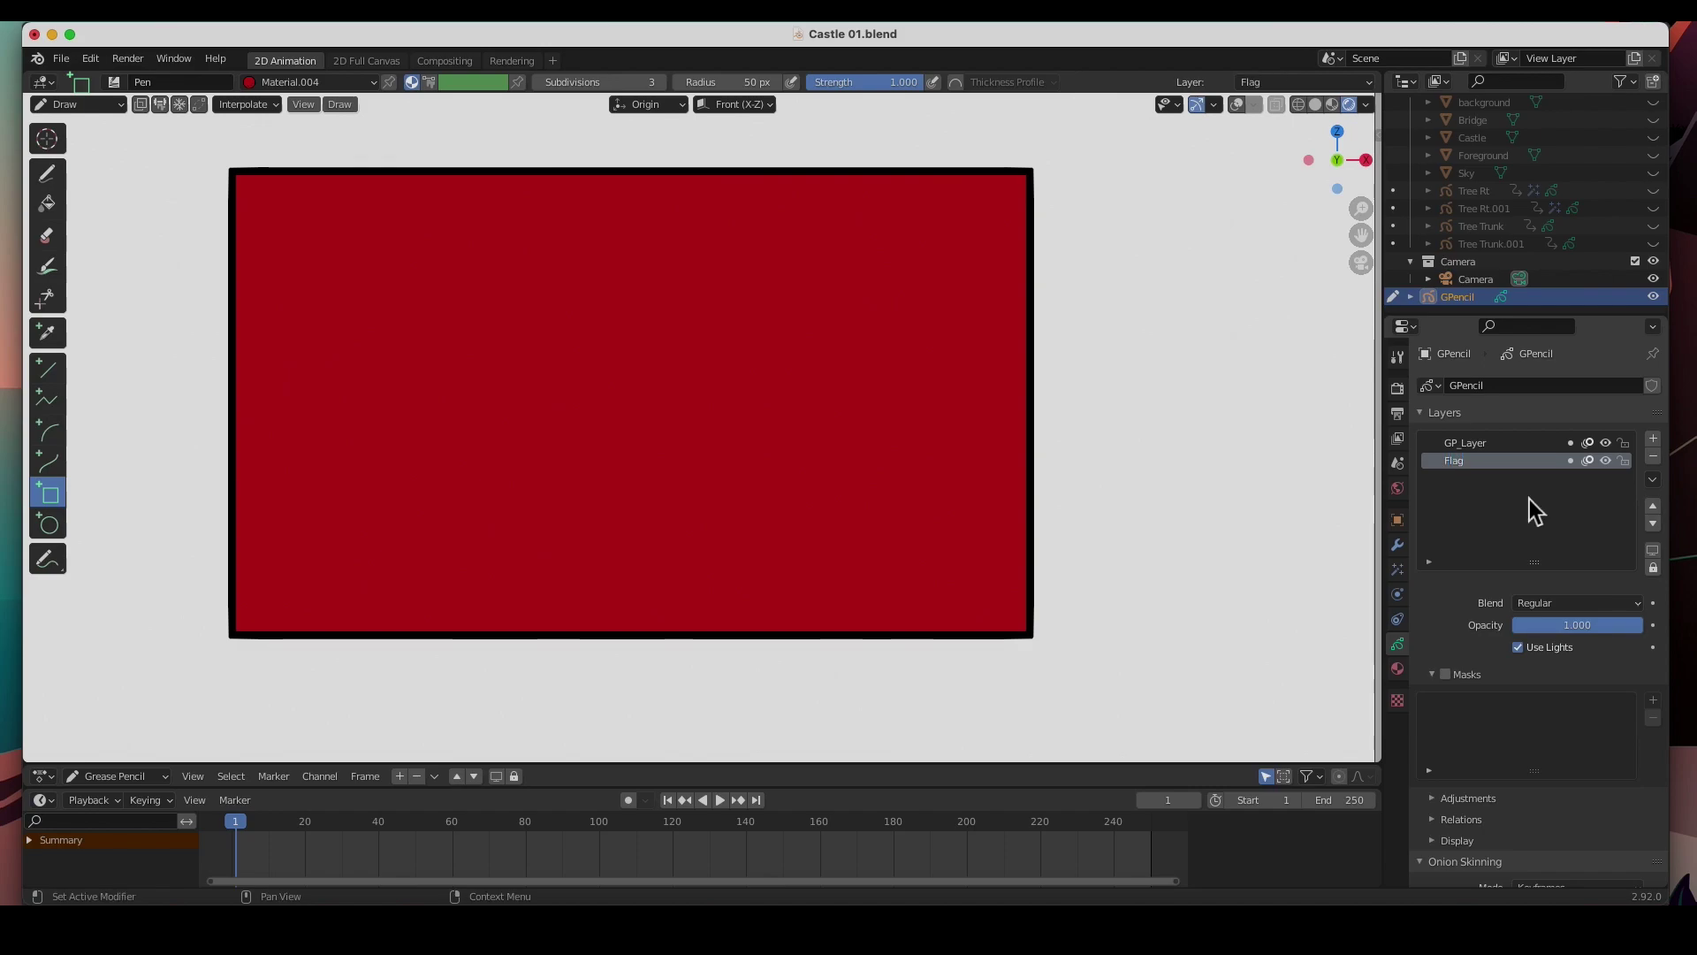
Step: Rename GP_Layer to Fill and the new layer to Lines, then pick the Draw tool with Pen
left_click(1471, 444)
double_click(1502, 445)
type("Fill")
left_click(1653, 439)
double_click(1466, 446)
type("Lines")
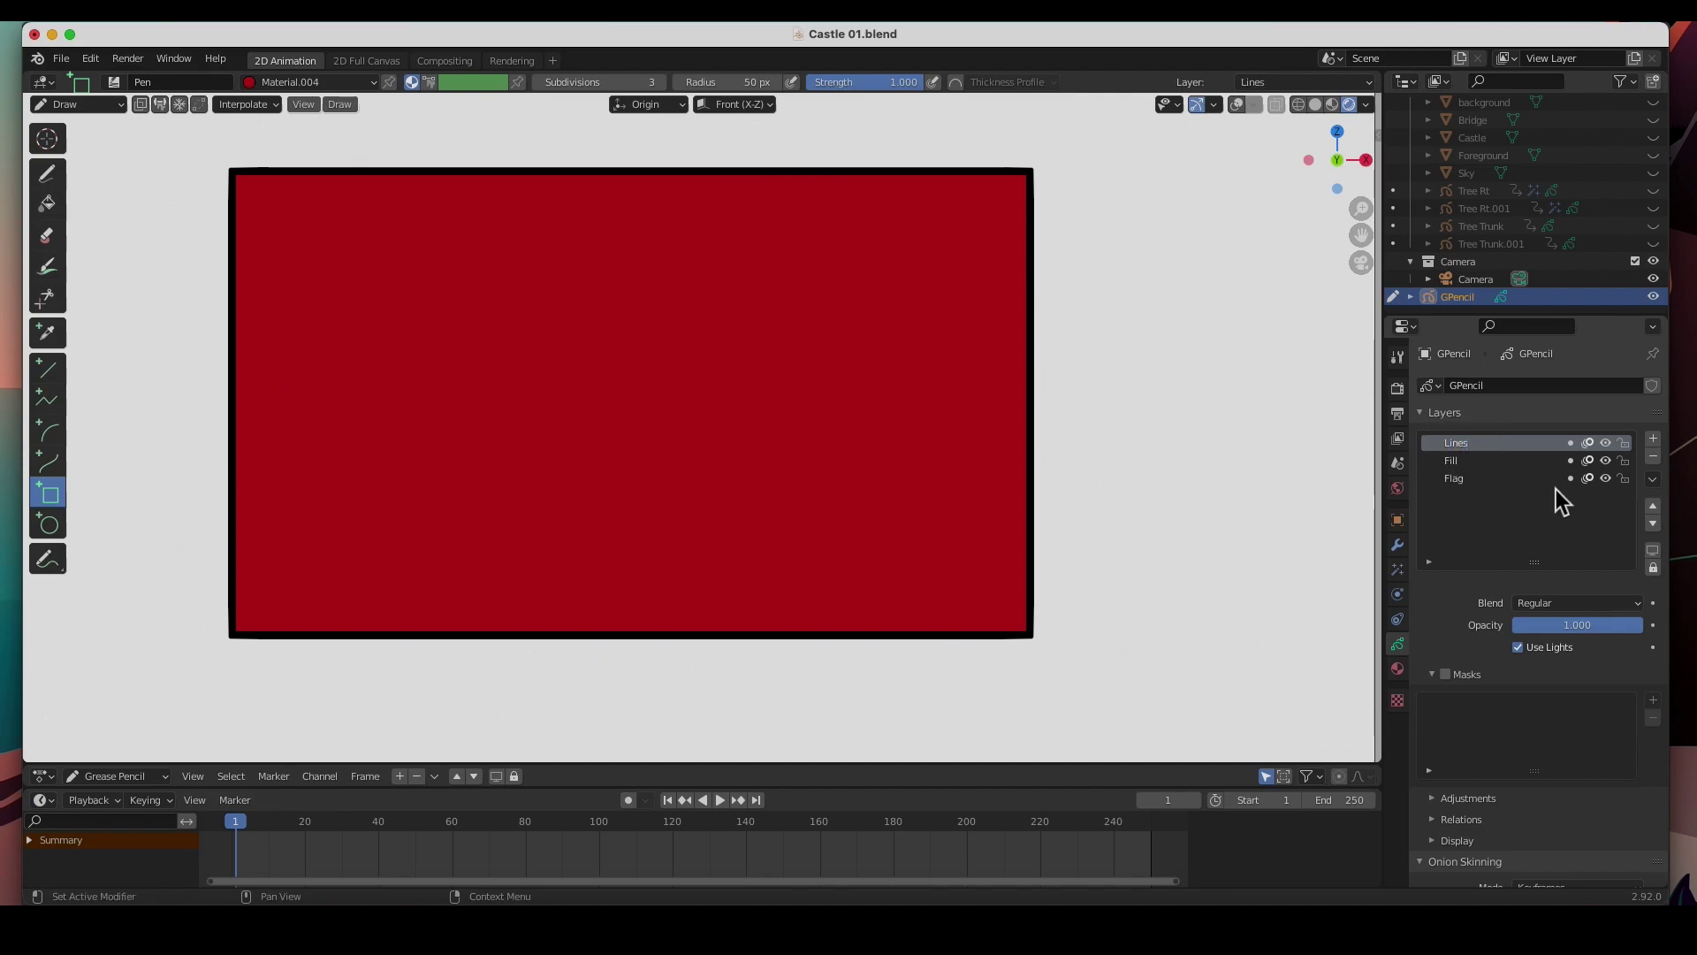
left_click(47, 174)
left_click(118, 84)
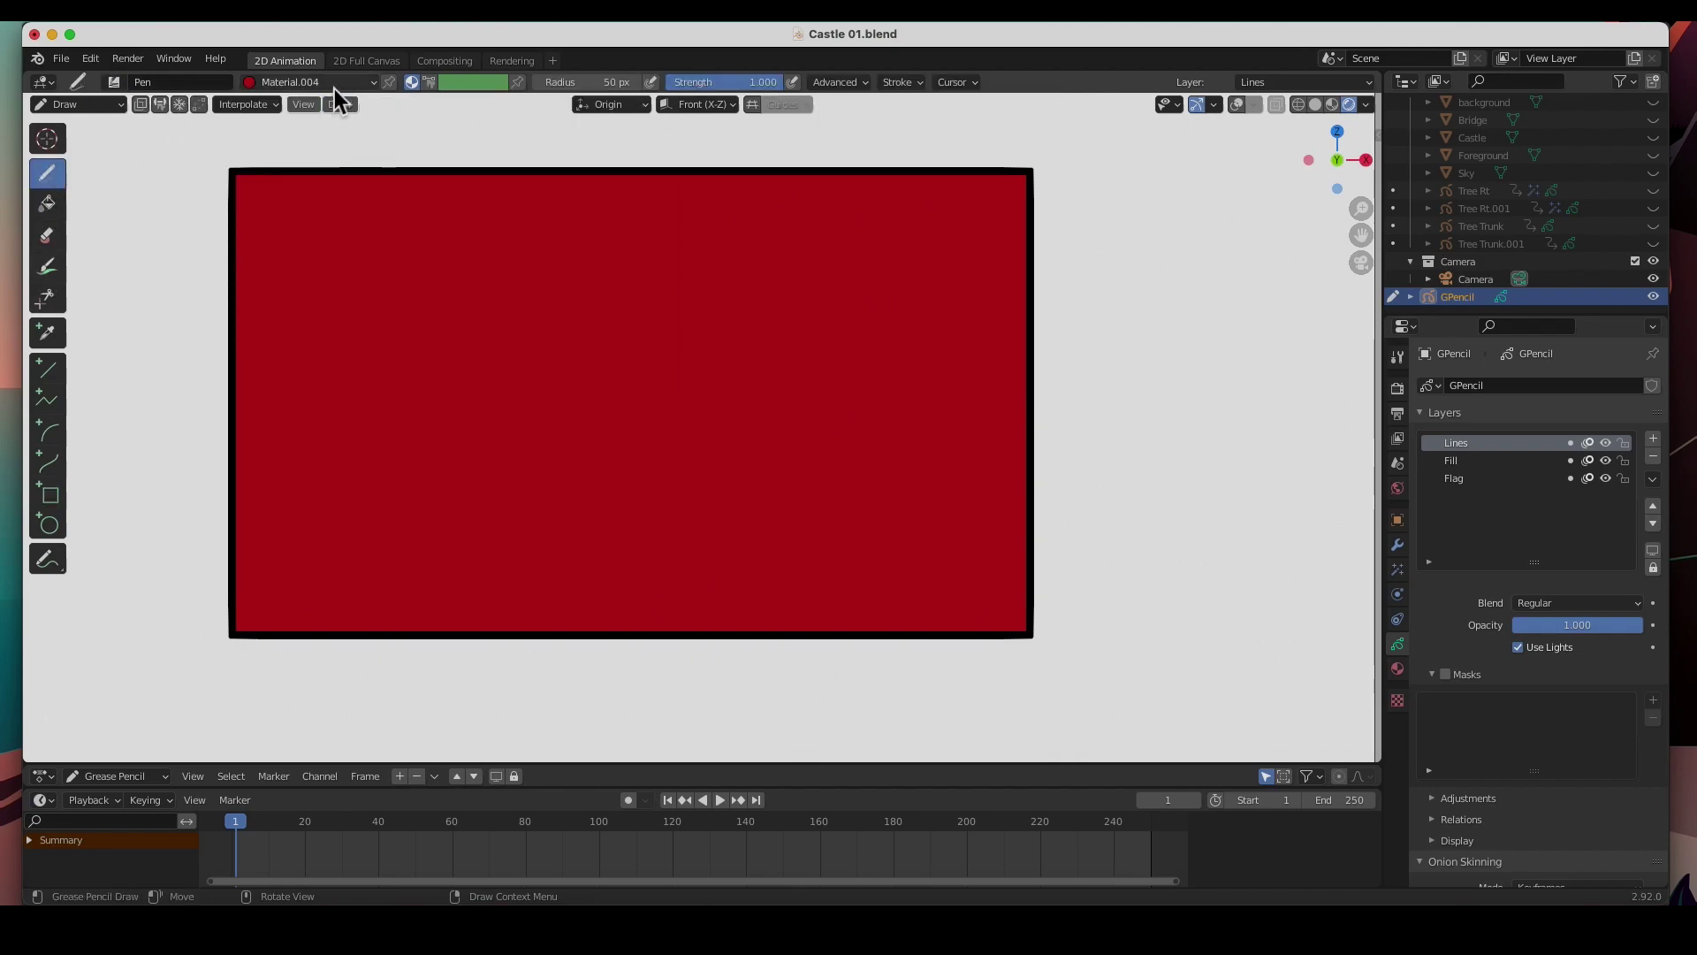
Step: With black Material.006, draw the skull outline, eye sockets, nose and jaw line
left_click(328, 85)
left_click(251, 157)
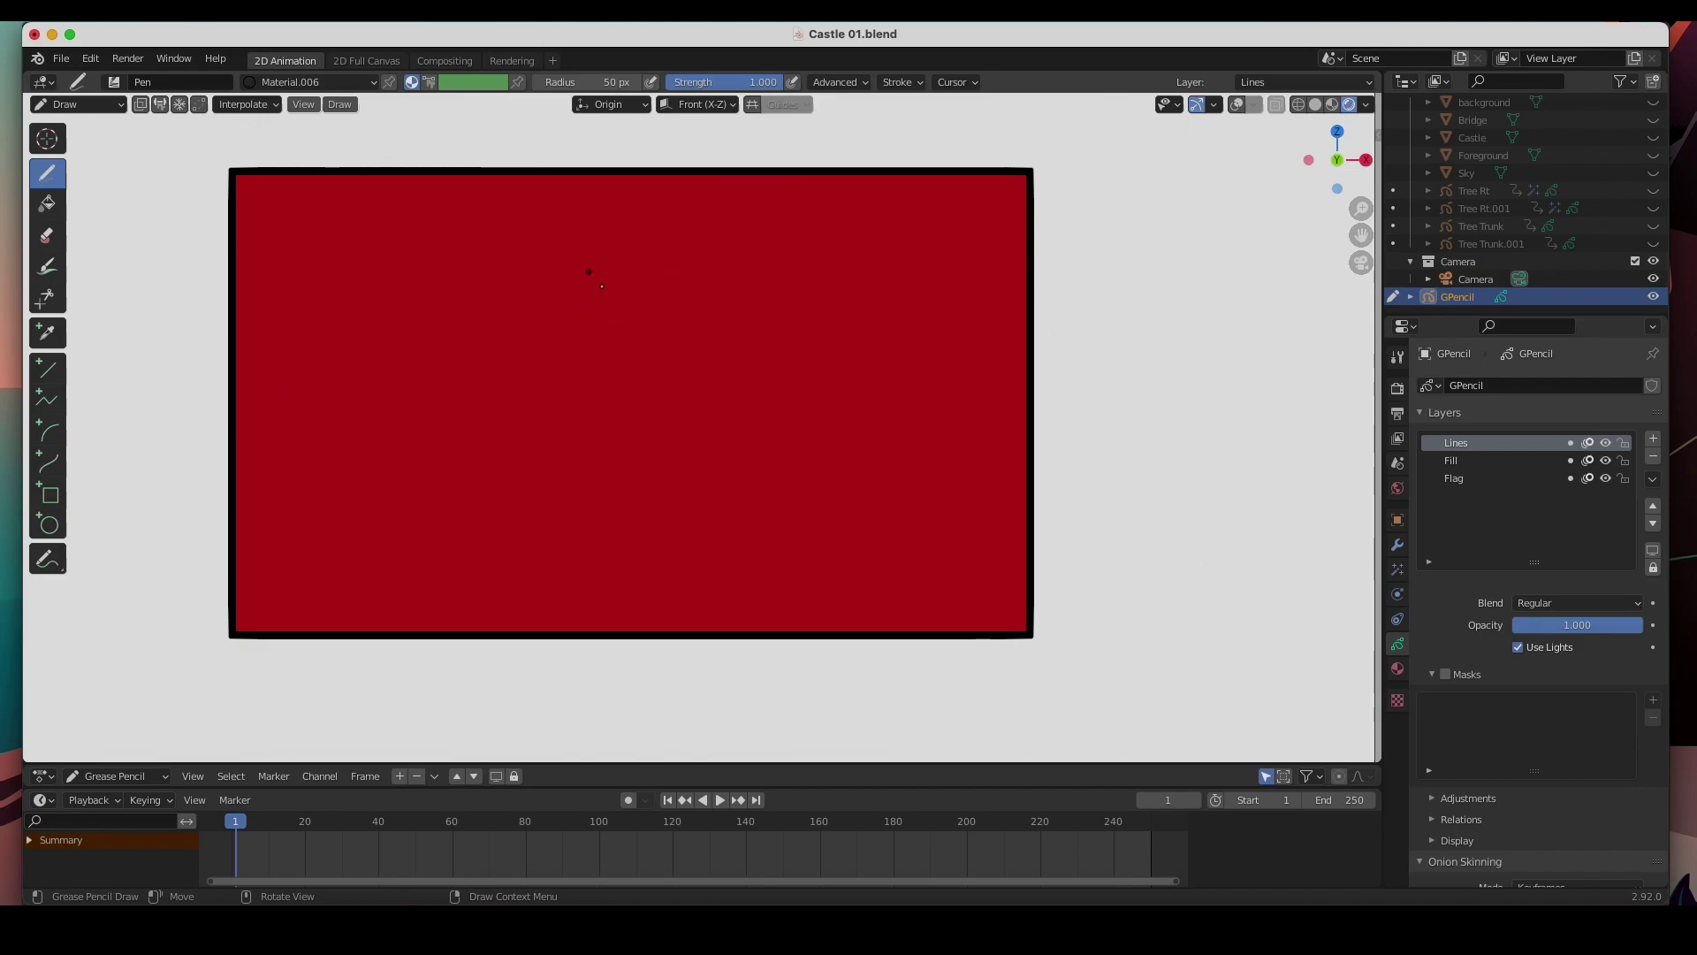
mouse_move(619, 253)
left_mouse_down()
mouse_move(556, 253)
mouse_move(498, 311)
mouse_move(492, 373)
mouse_move(506, 416)
mouse_move(554, 445)
mouse_move(564, 514)
mouse_move(654, 516)
mouse_move(655, 450)
mouse_move(700, 406)
mouse_move(700, 338)
mouse_move(618, 250)
left_mouse_up()
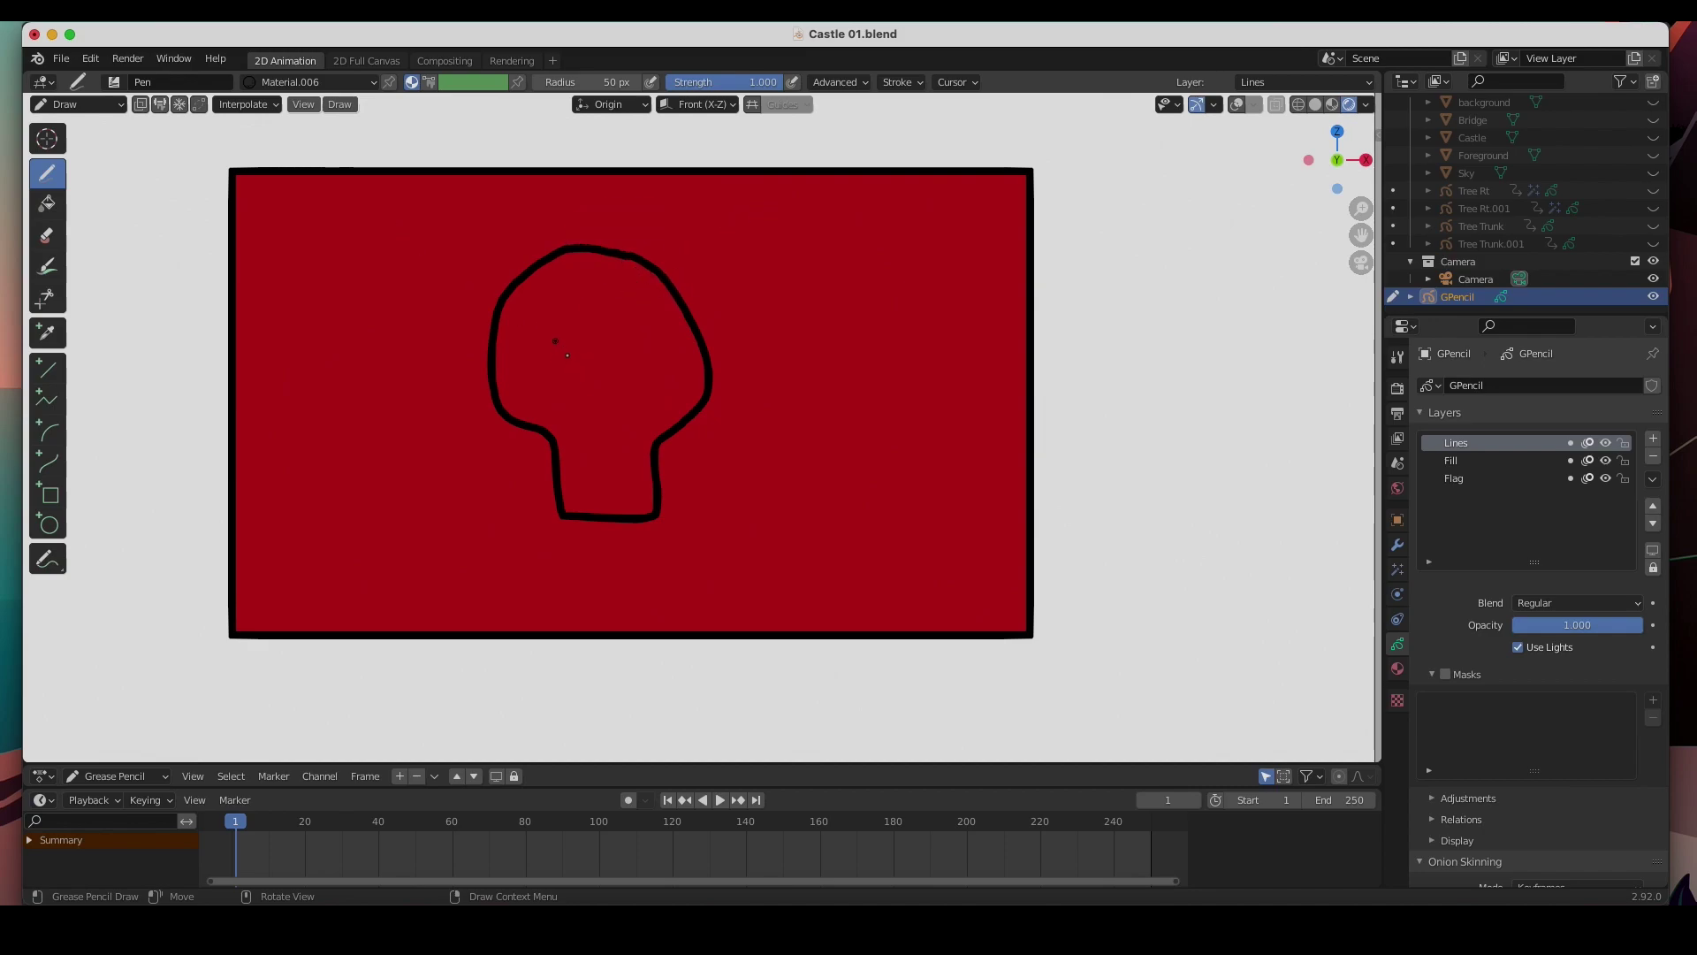
mouse_move(542, 334)
left_mouse_down()
mouse_move(522, 367)
mouse_move(556, 368)
mouse_move(545, 333)
mouse_move(624, 343)
mouse_move(618, 372)
mouse_move(640, 378)
mouse_move(669, 362)
mouse_move(628, 358)
left_mouse_up()
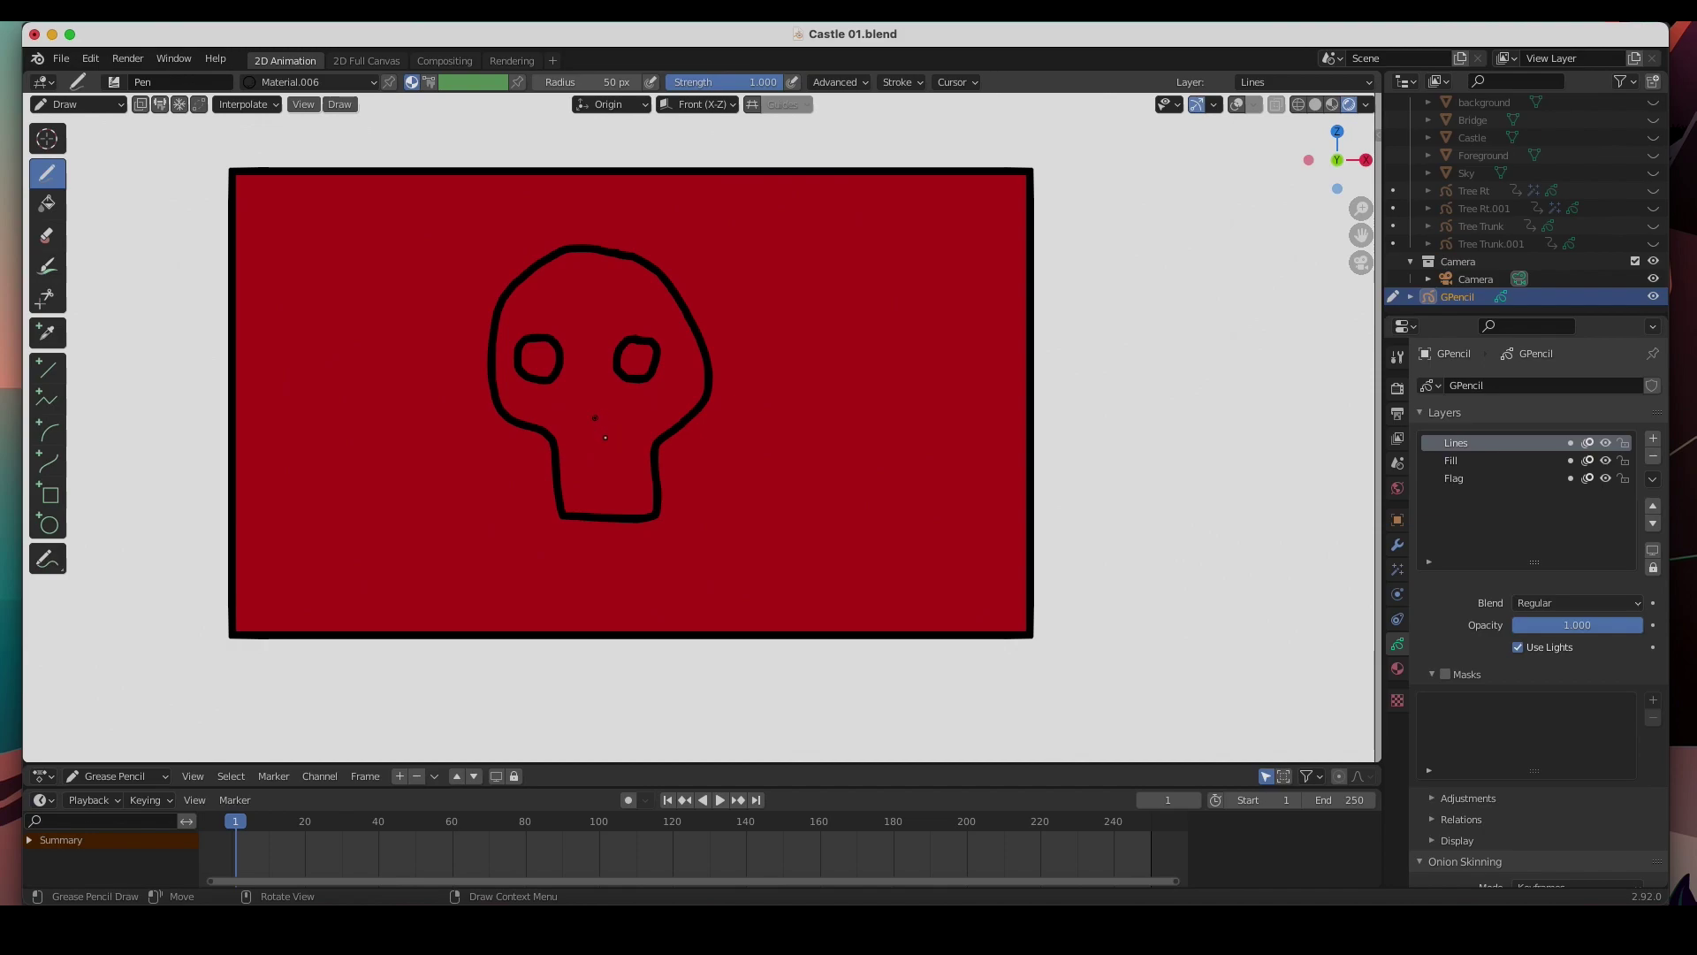
mouse_move(583, 432)
left_mouse_down()
mouse_move(595, 394)
mouse_move(618, 431)
mouse_move(599, 389)
mouse_move(608, 433)
mouse_move(587, 416)
mouse_move(595, 390)
mouse_move(625, 431)
left_mouse_up()
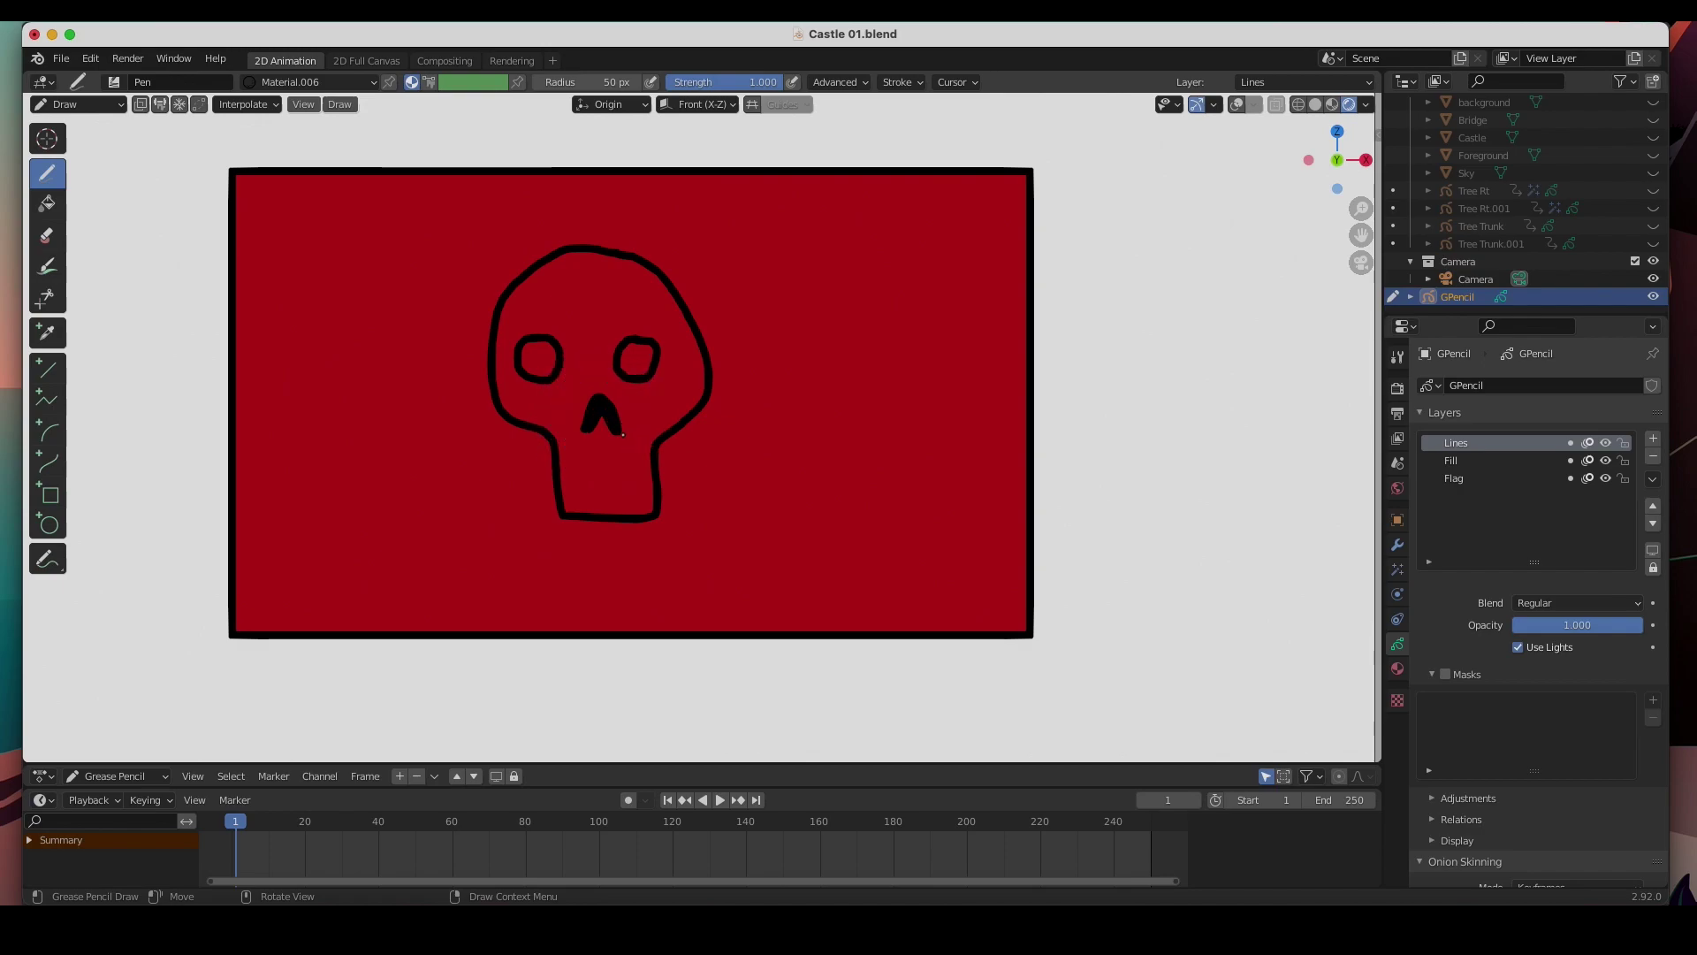
mouse_move(561, 482)
left_mouse_down()
mouse_move(654, 473)
mouse_move(634, 467)
mouse_move(633, 496)
mouse_move(586, 505)
left_mouse_up()
Step: Draw the four crossbones around the skull, then make Fill the active layer
mouse_move(692, 295)
left_mouse_down()
mouse_move(728, 280)
mouse_move(802, 257)
mouse_move(816, 221)
mouse_move(836, 225)
mouse_move(846, 307)
mouse_move(822, 287)
mouse_move(705, 328)
left_mouse_up()
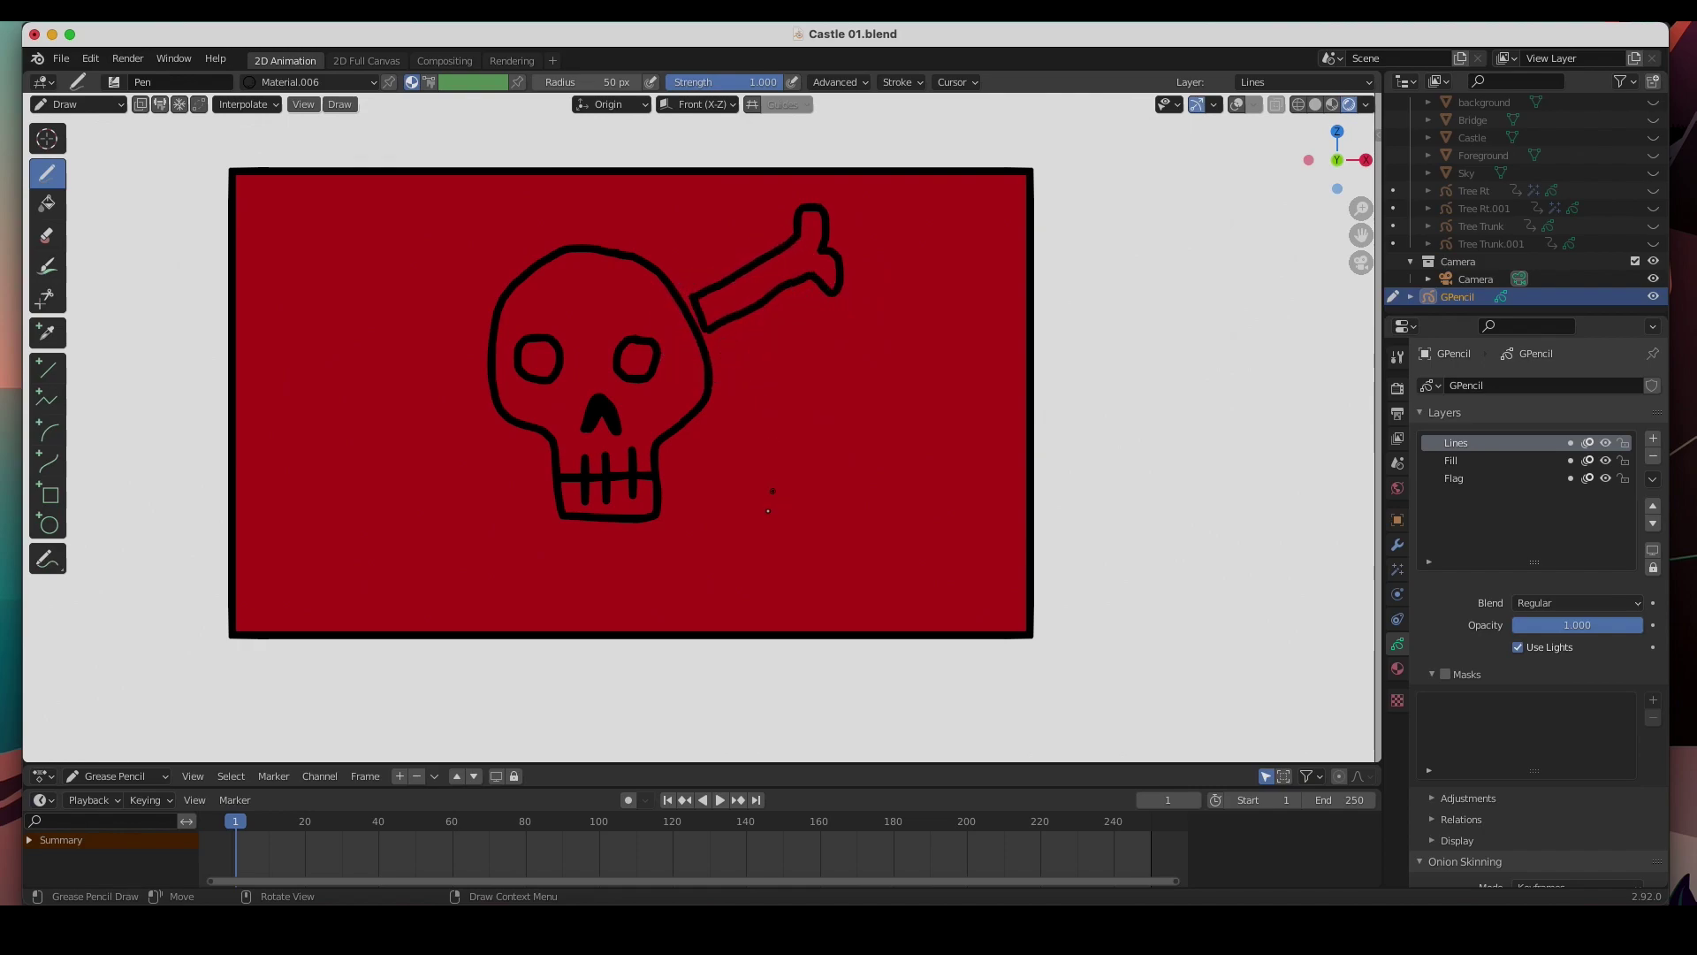
mouse_move(668, 449)
left_mouse_down()
mouse_move(769, 580)
mouse_move(802, 560)
left_mouse_up()
key("ctrl+z")
mouse_move(669, 449)
left_mouse_down()
mouse_move(783, 561)
mouse_move(826, 534)
mouse_move(727, 416)
mouse_move(672, 438)
left_mouse_up()
mouse_move(511, 433)
left_mouse_down()
mouse_move(475, 532)
mouse_move(436, 566)
mouse_move(417, 544)
mouse_move(511, 433)
left_mouse_up()
mouse_move(486, 301)
left_mouse_down()
mouse_move(366, 274)
mouse_move(352, 239)
mouse_move(376, 190)
mouse_move(408, 240)
mouse_move(496, 275)
left_mouse_up()
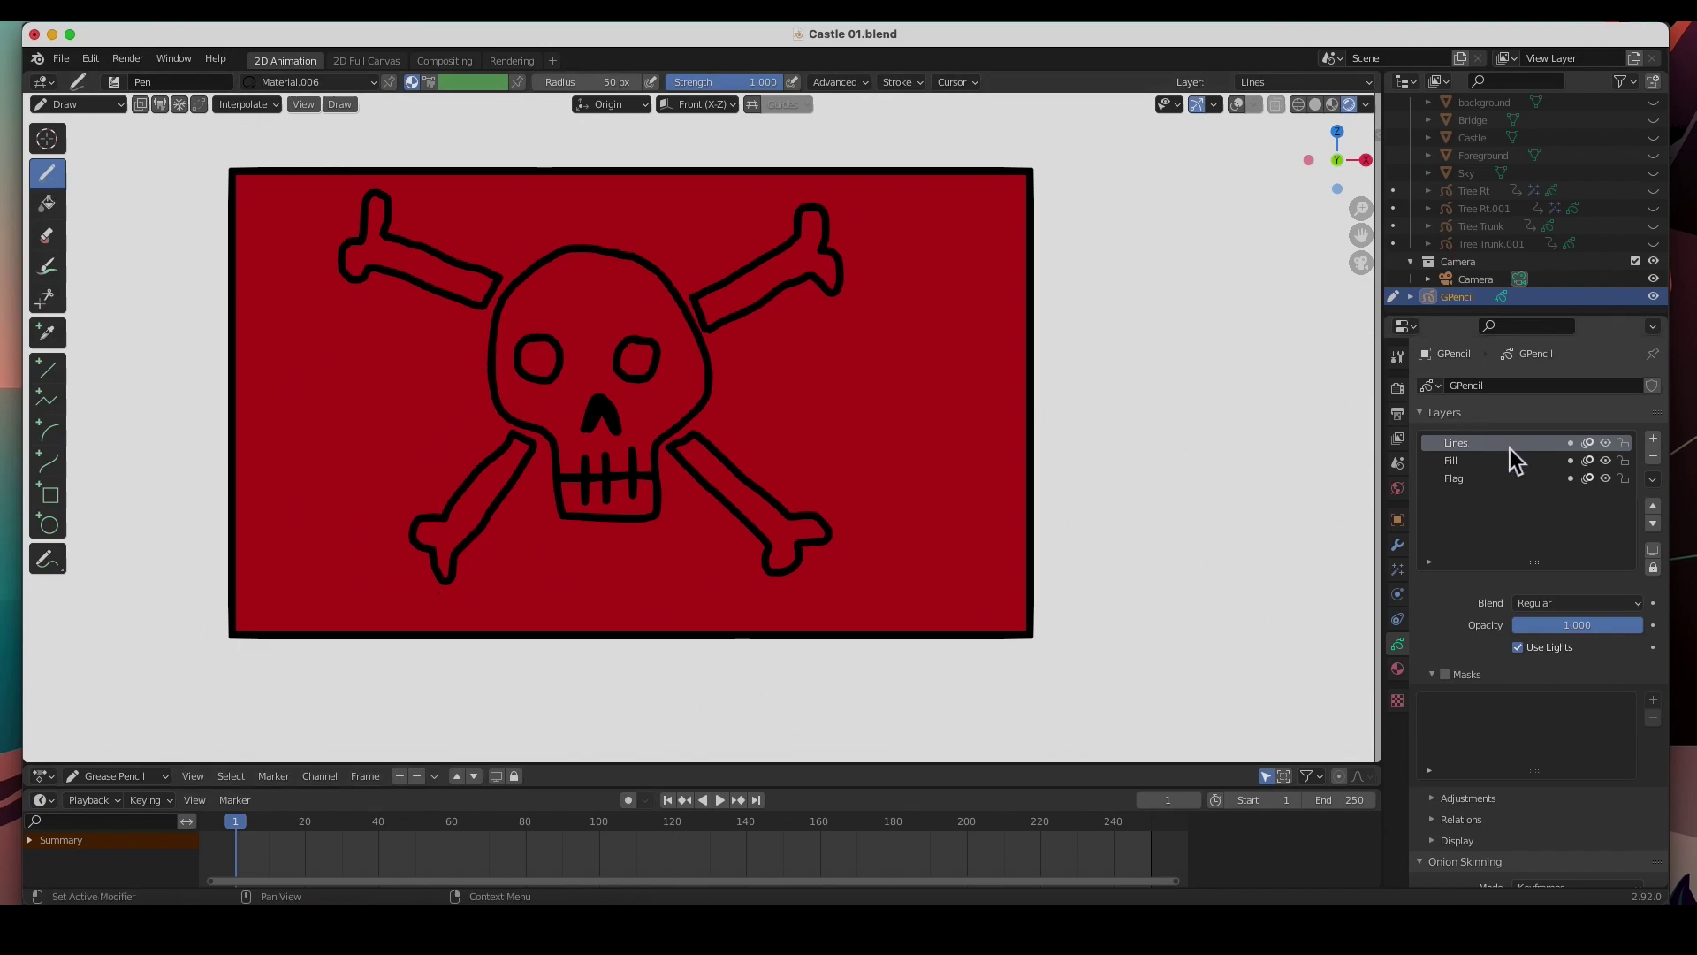
left_click(1485, 462)
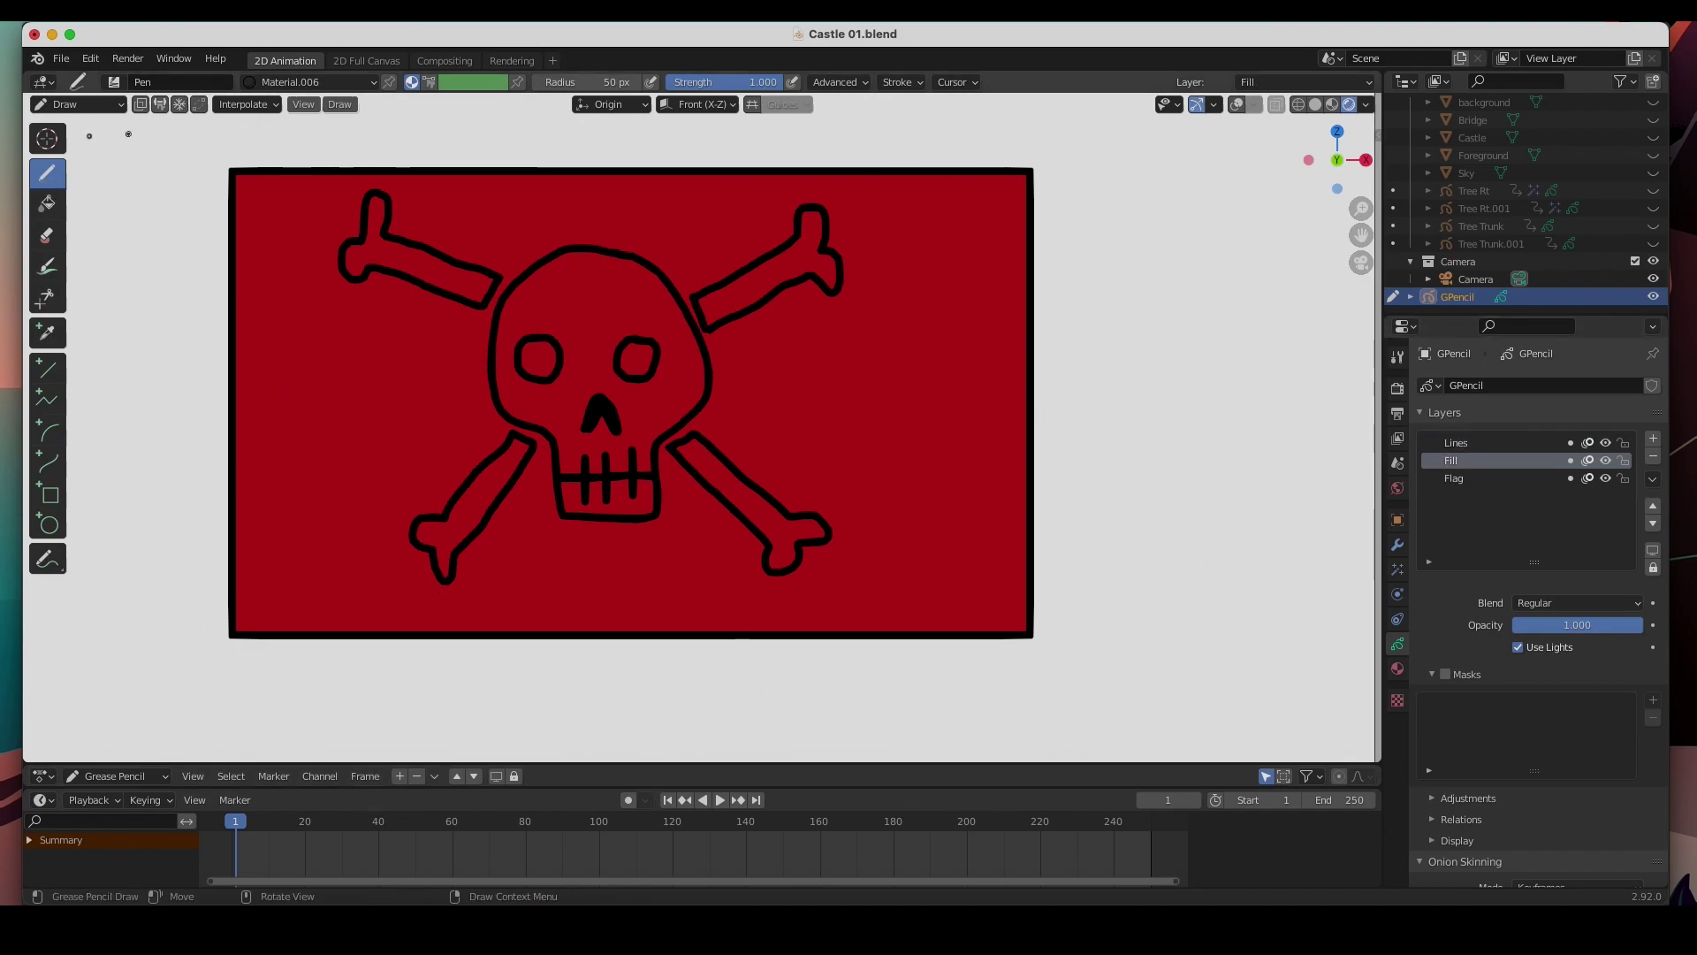
Step: Choose the Ink Pen brush with white Material.005 and the Fill tool
left_click(115, 82)
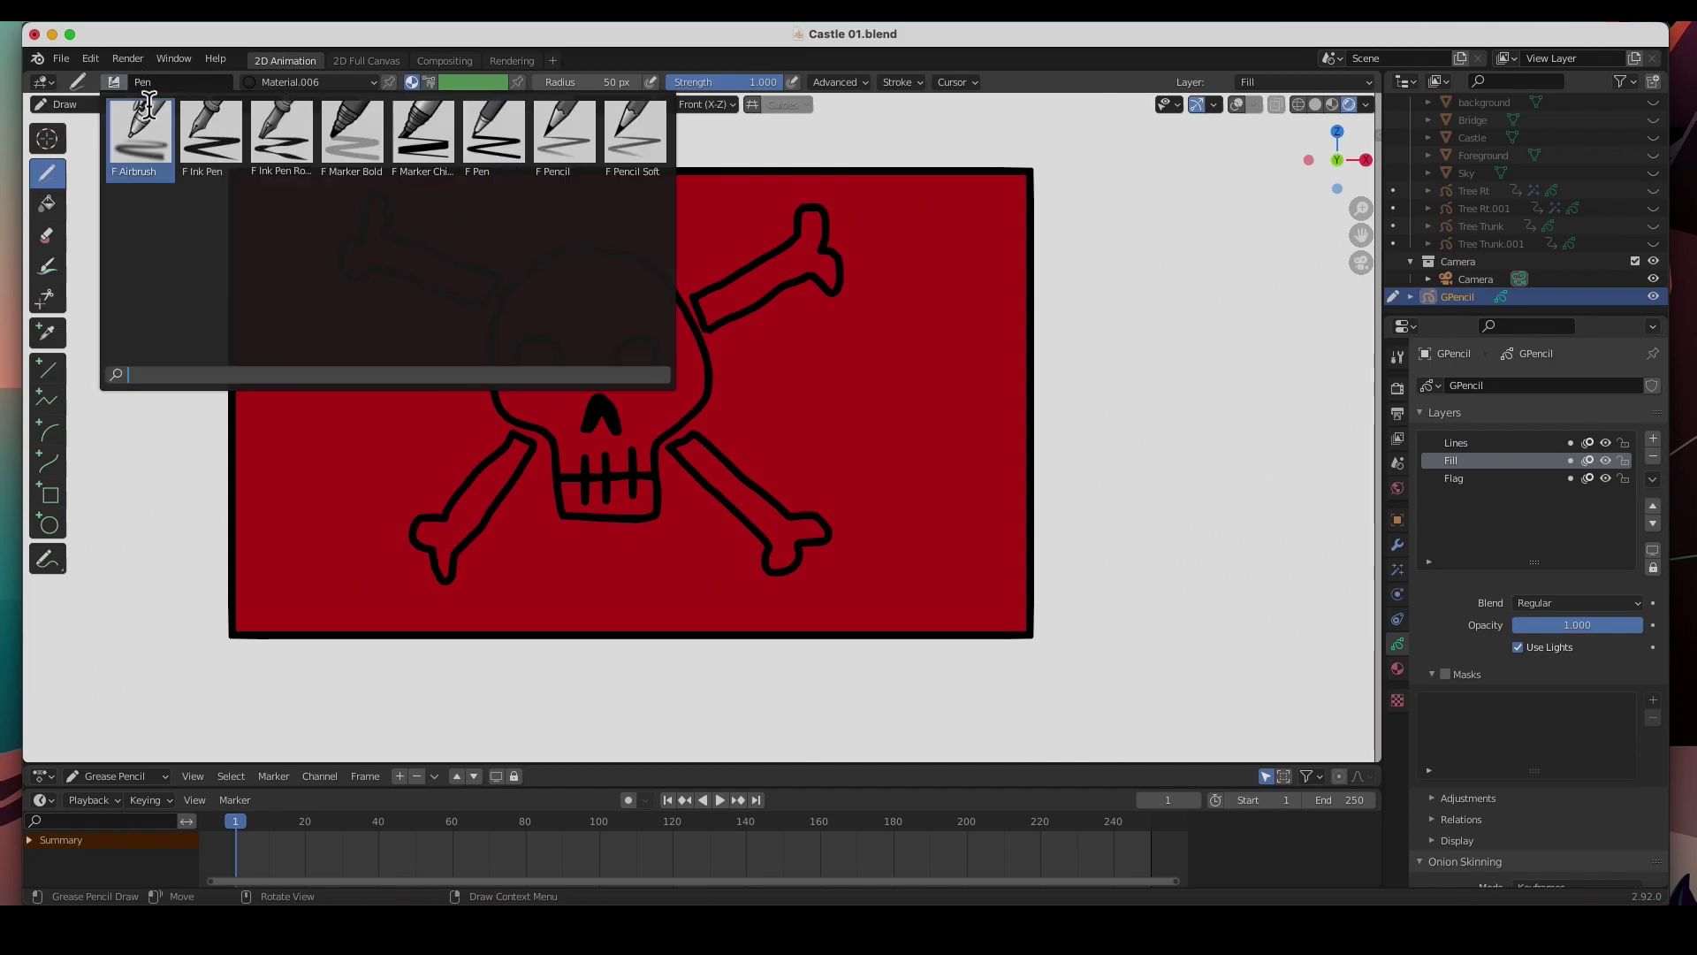
left_click(210, 146)
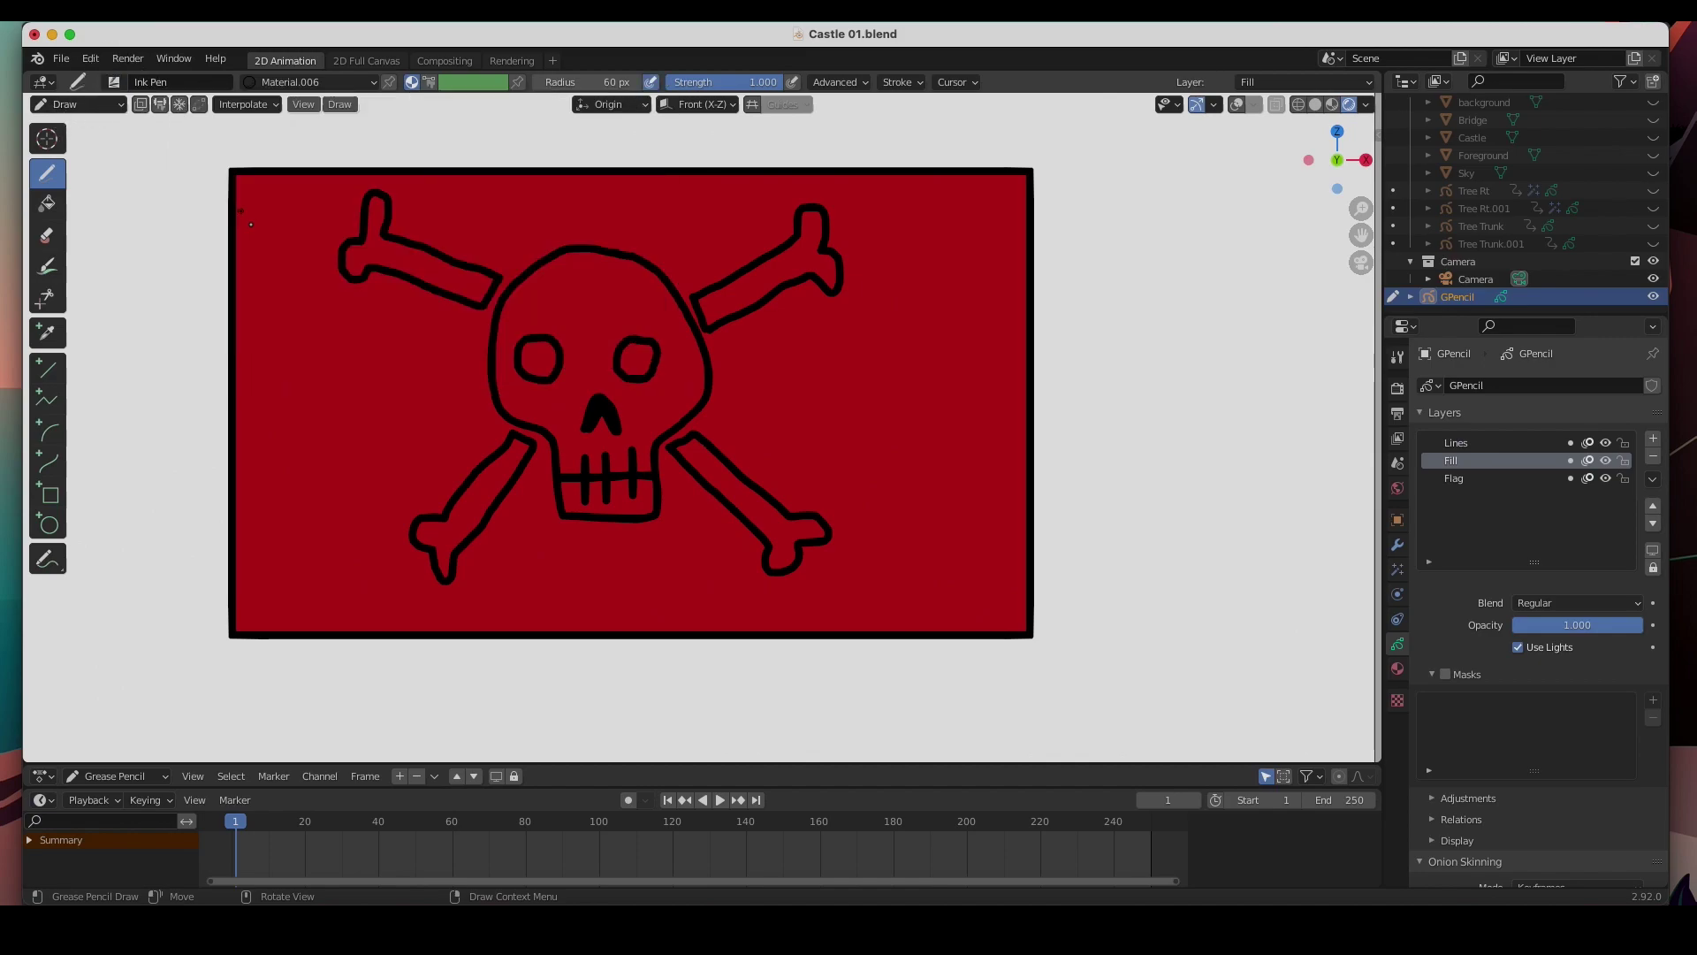
left_click(336, 85)
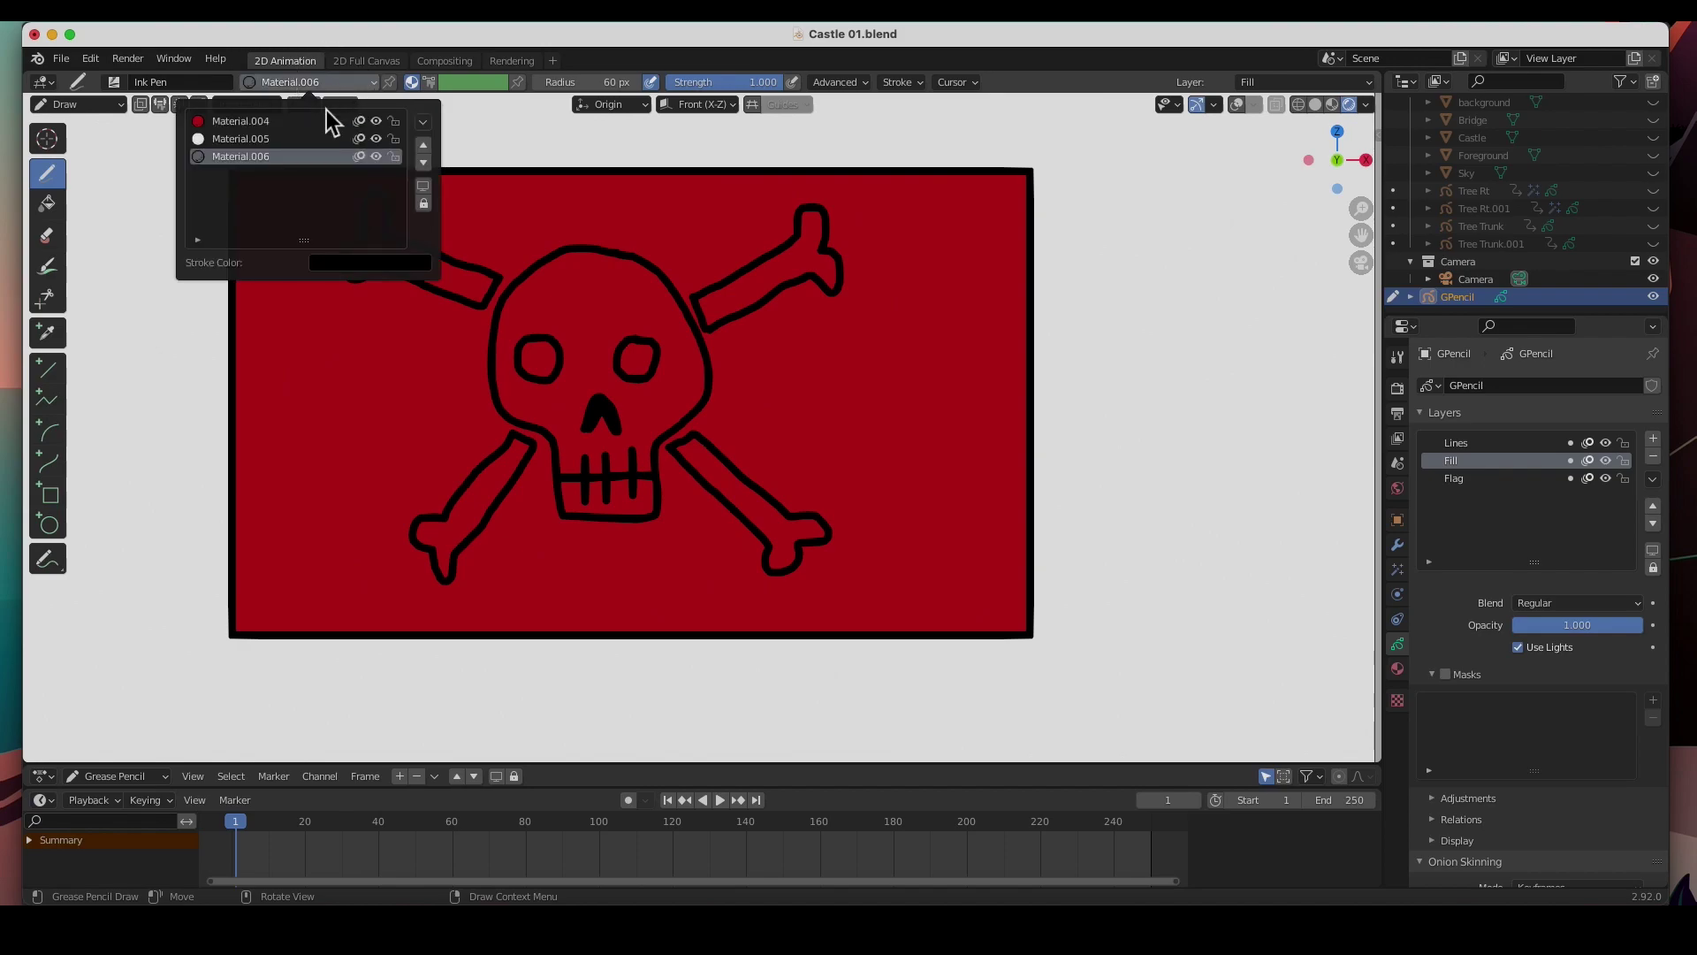
left_click(246, 140)
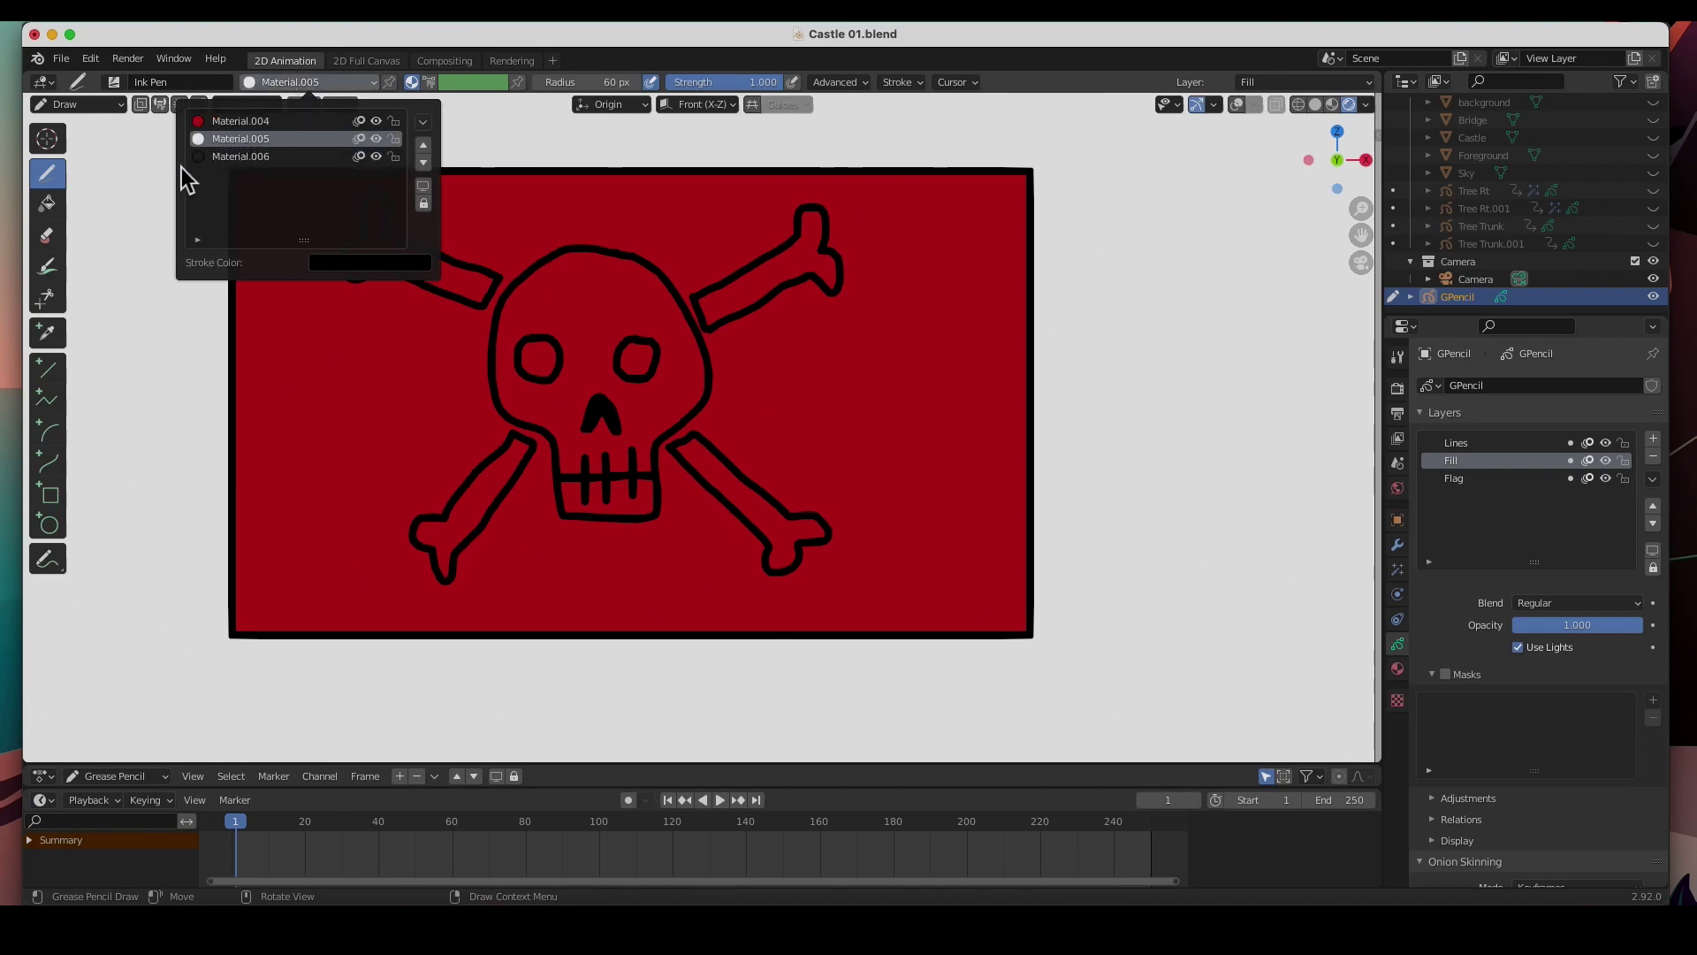
left_click(229, 143)
left_click(47, 204)
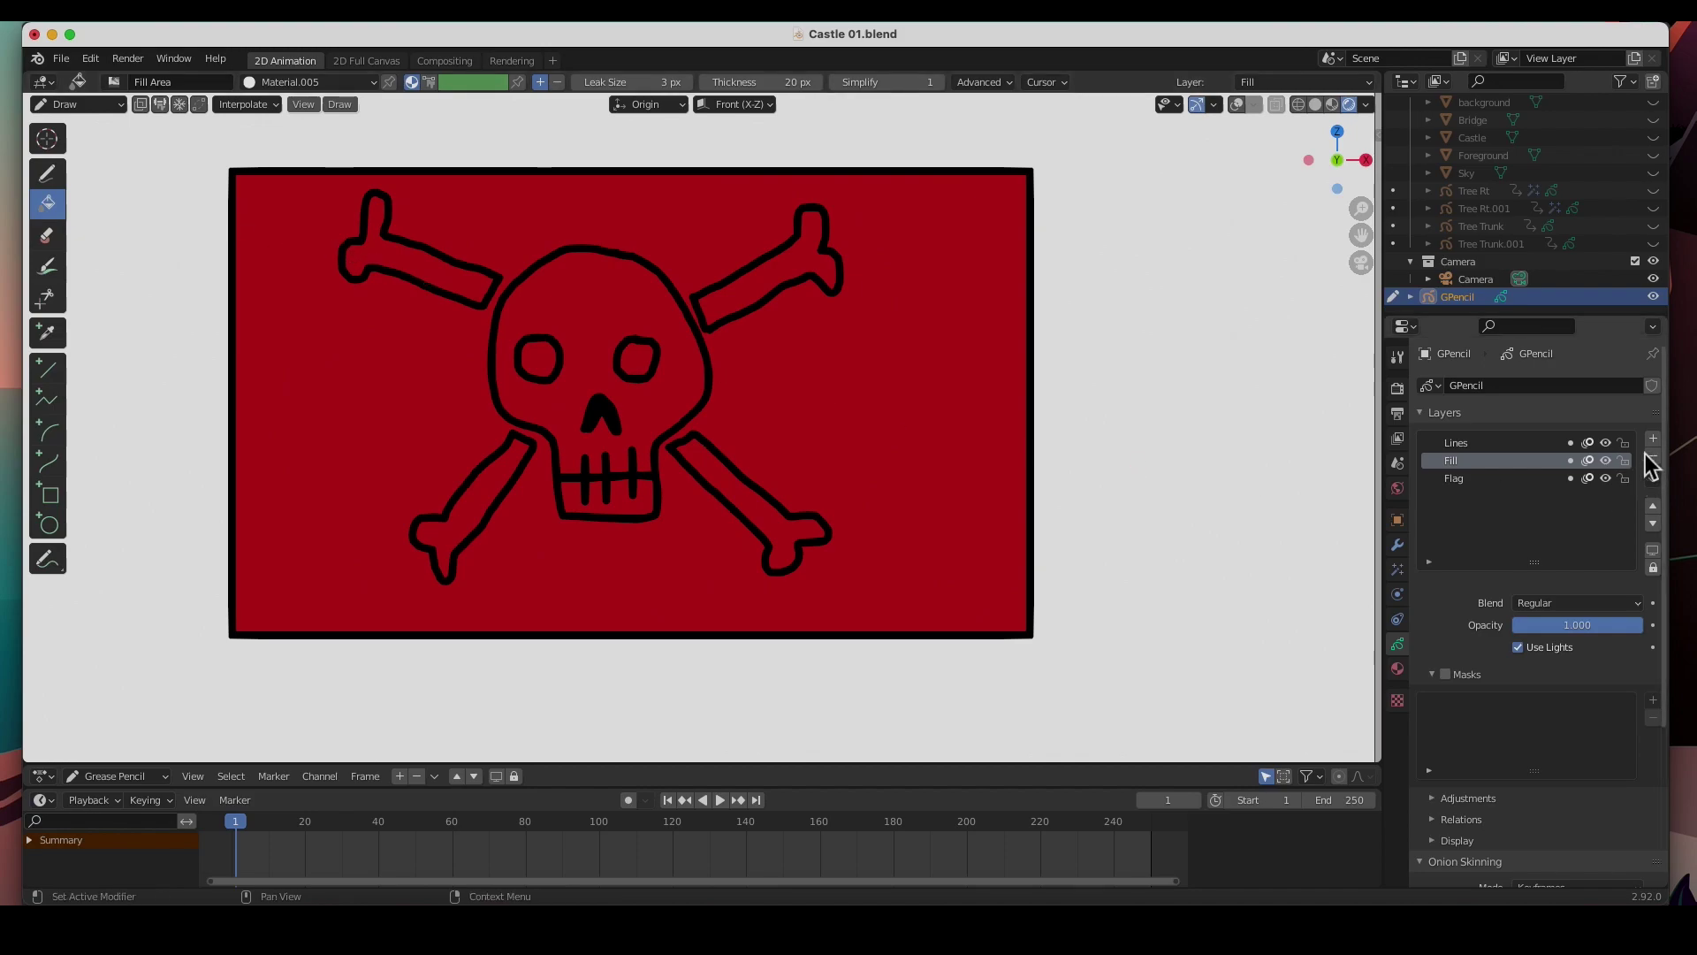
Step: Fill the skull interior, all four crossbones and the gaps between the teeth with white
left_click(599, 310)
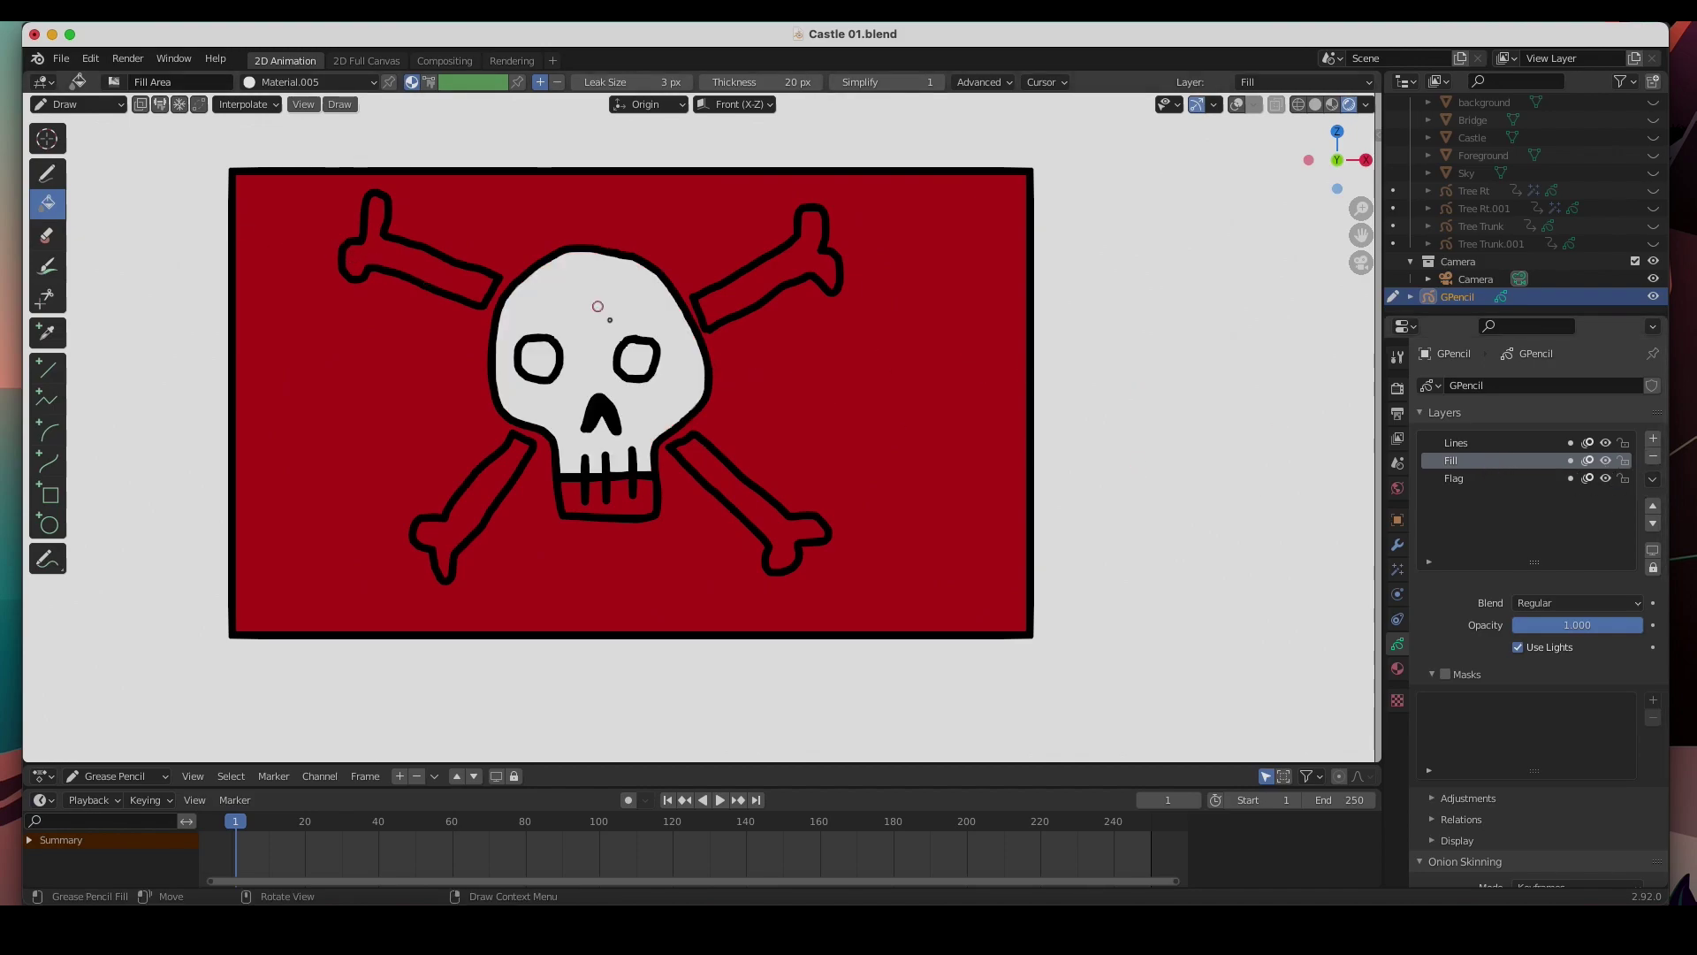
left_click(447, 267)
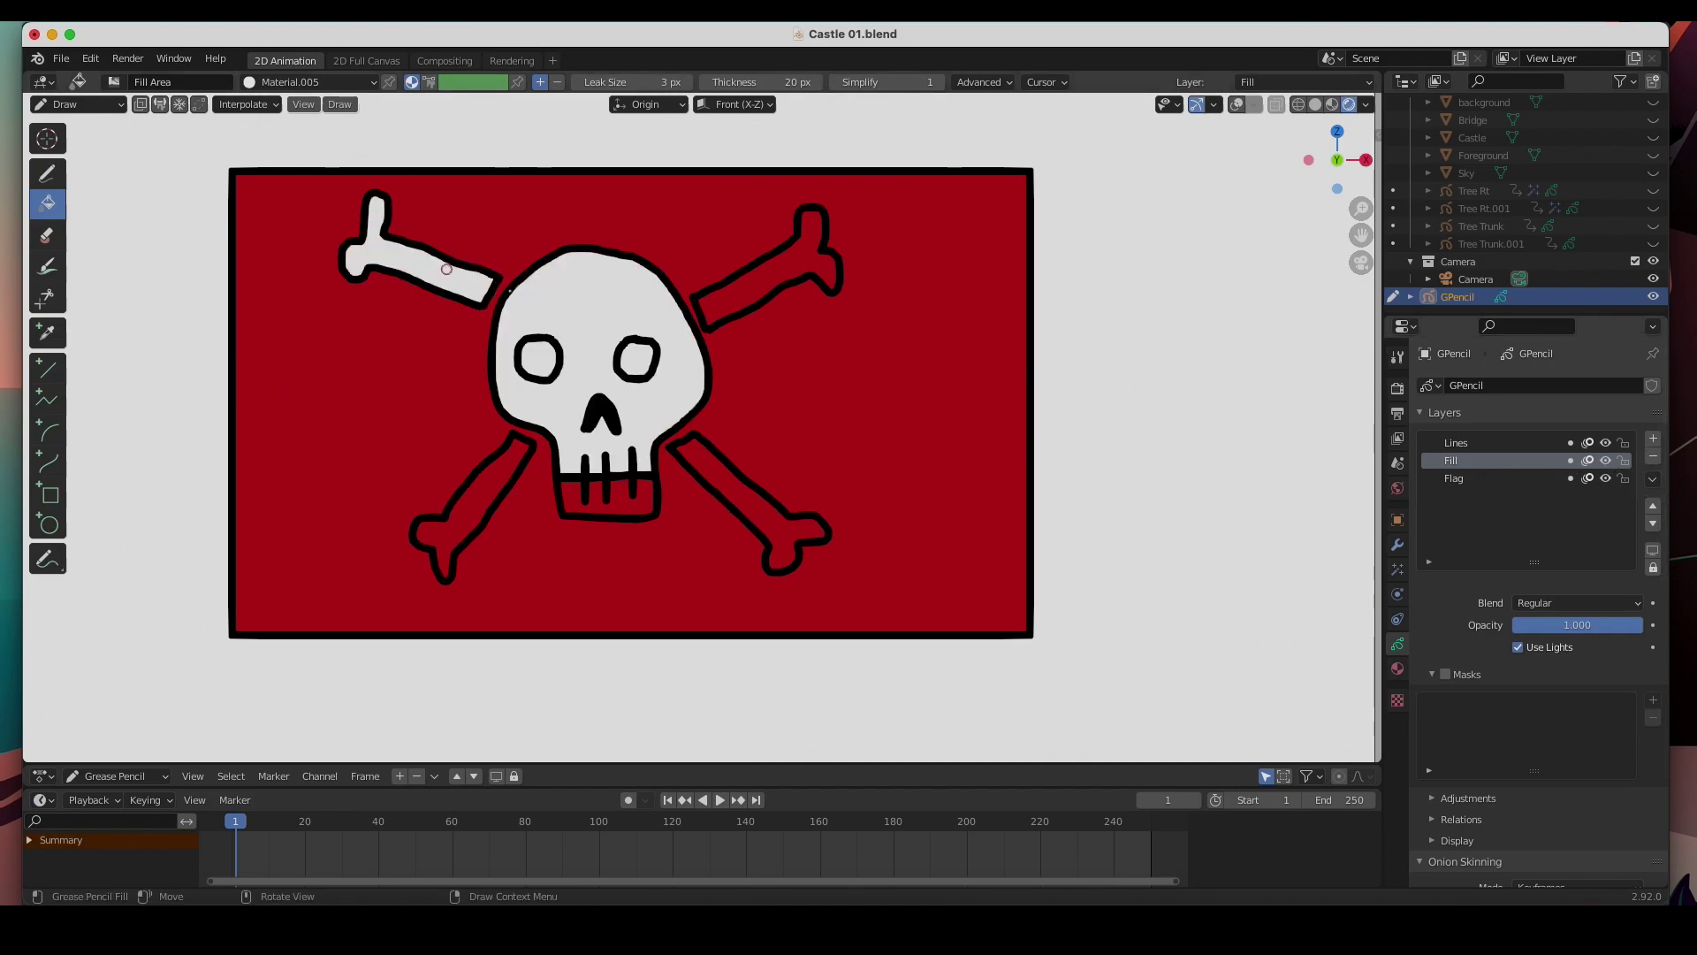
left_click(765, 289)
left_click(742, 493)
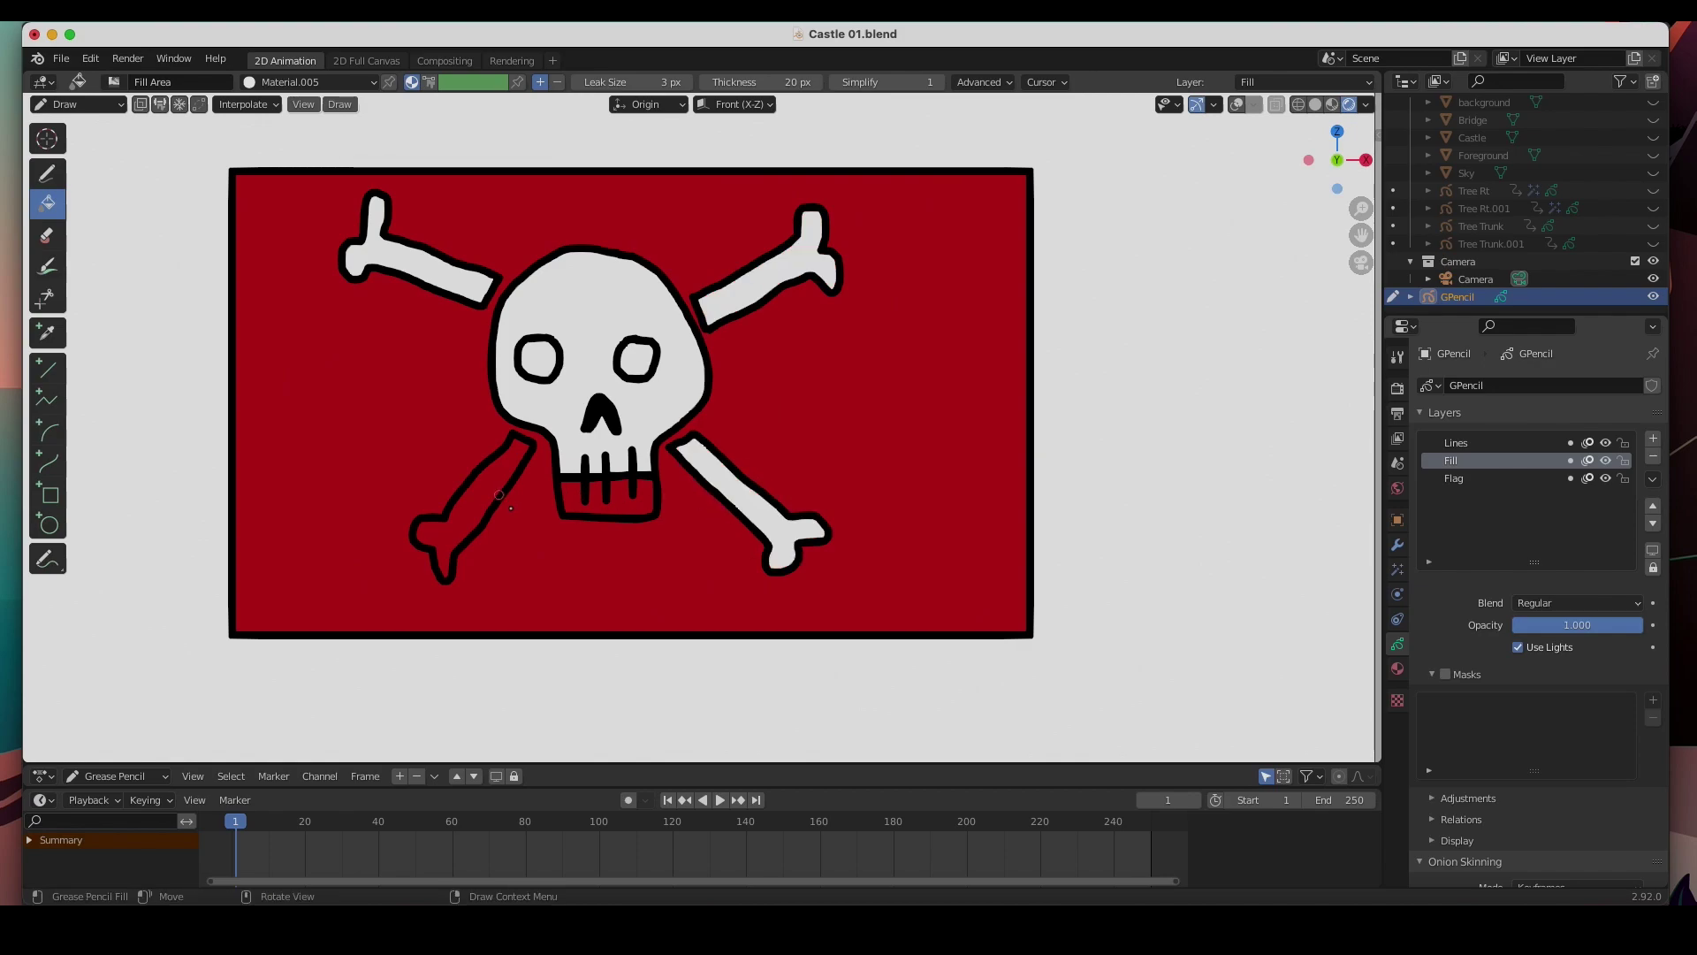
left_click(495, 493)
left_click(626, 507)
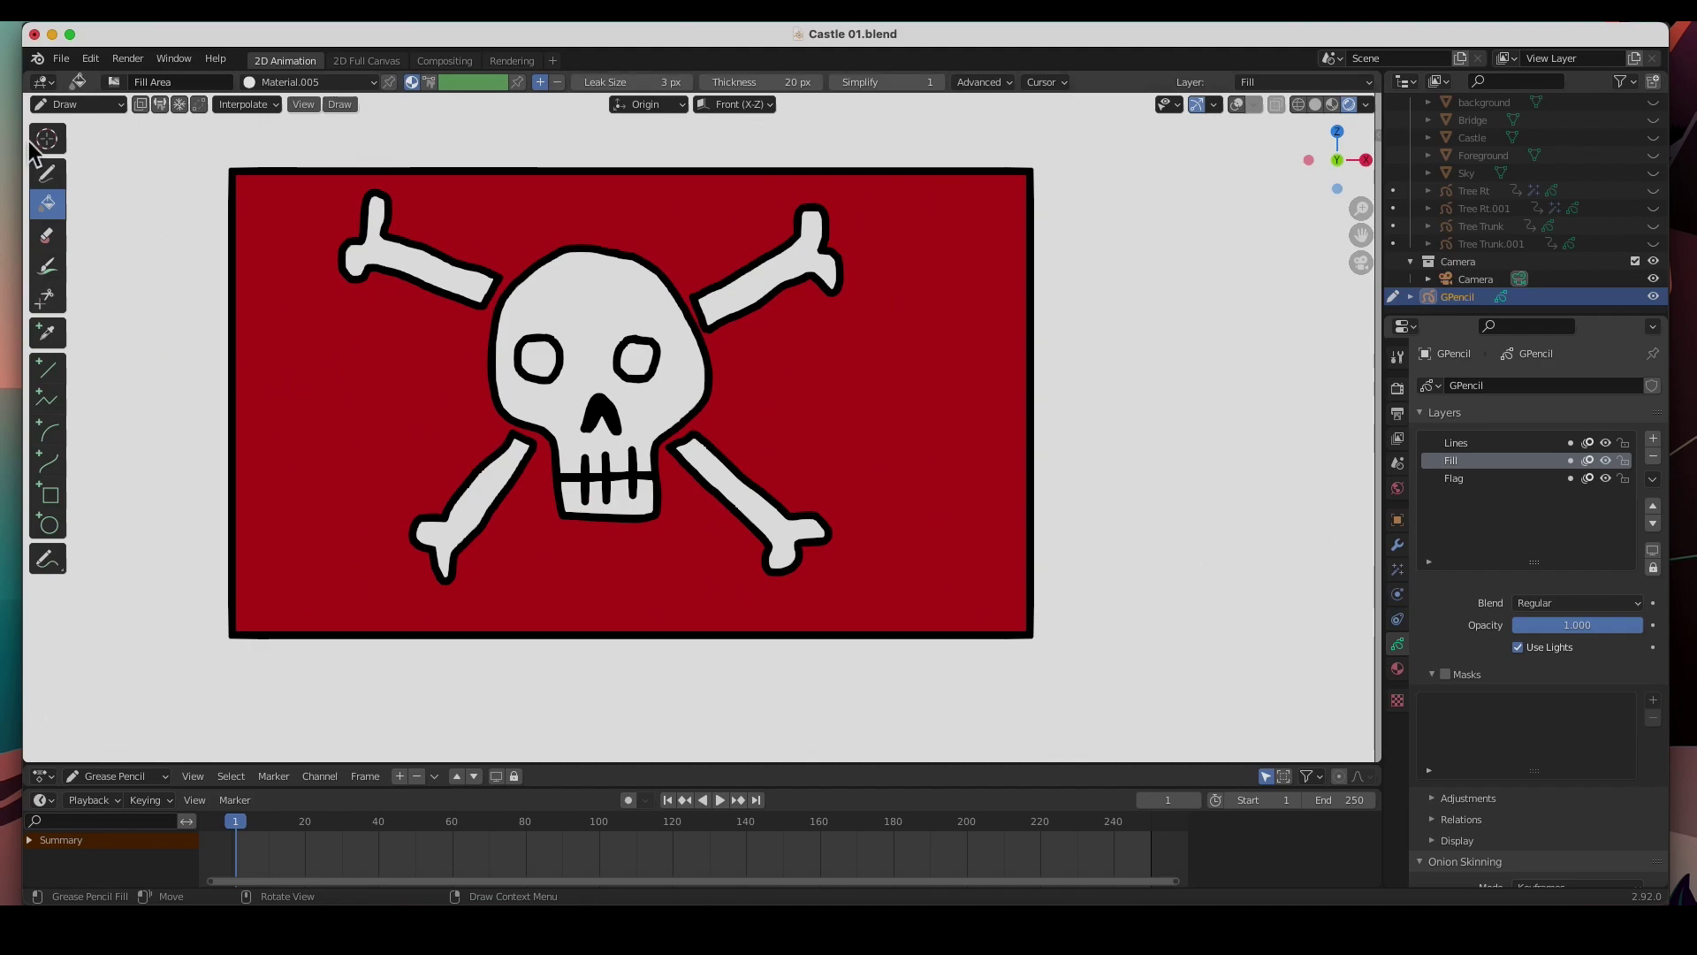
left_click(73, 105)
Step: Switch to Edit Mode and box-select all the skull and crossbone strokes
left_click(69, 145)
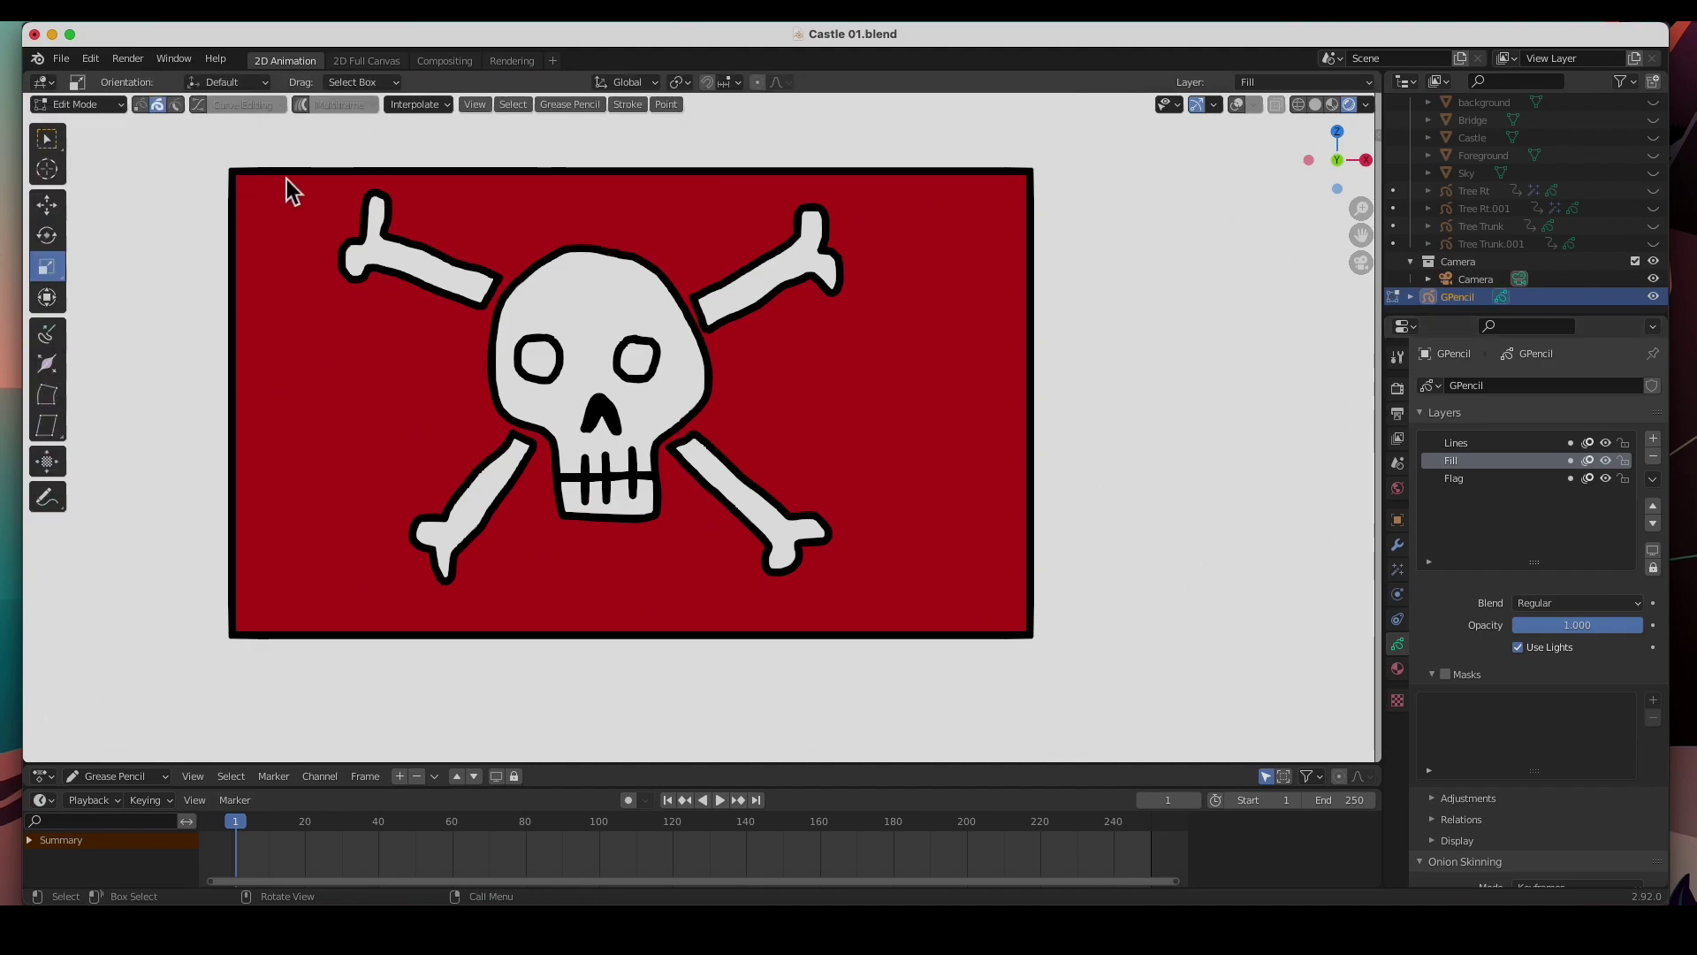
mouse_move(320, 165)
left_mouse_down()
mouse_move(480, 333)
mouse_move(910, 587)
mouse_move(942, 624)
left_mouse_up()
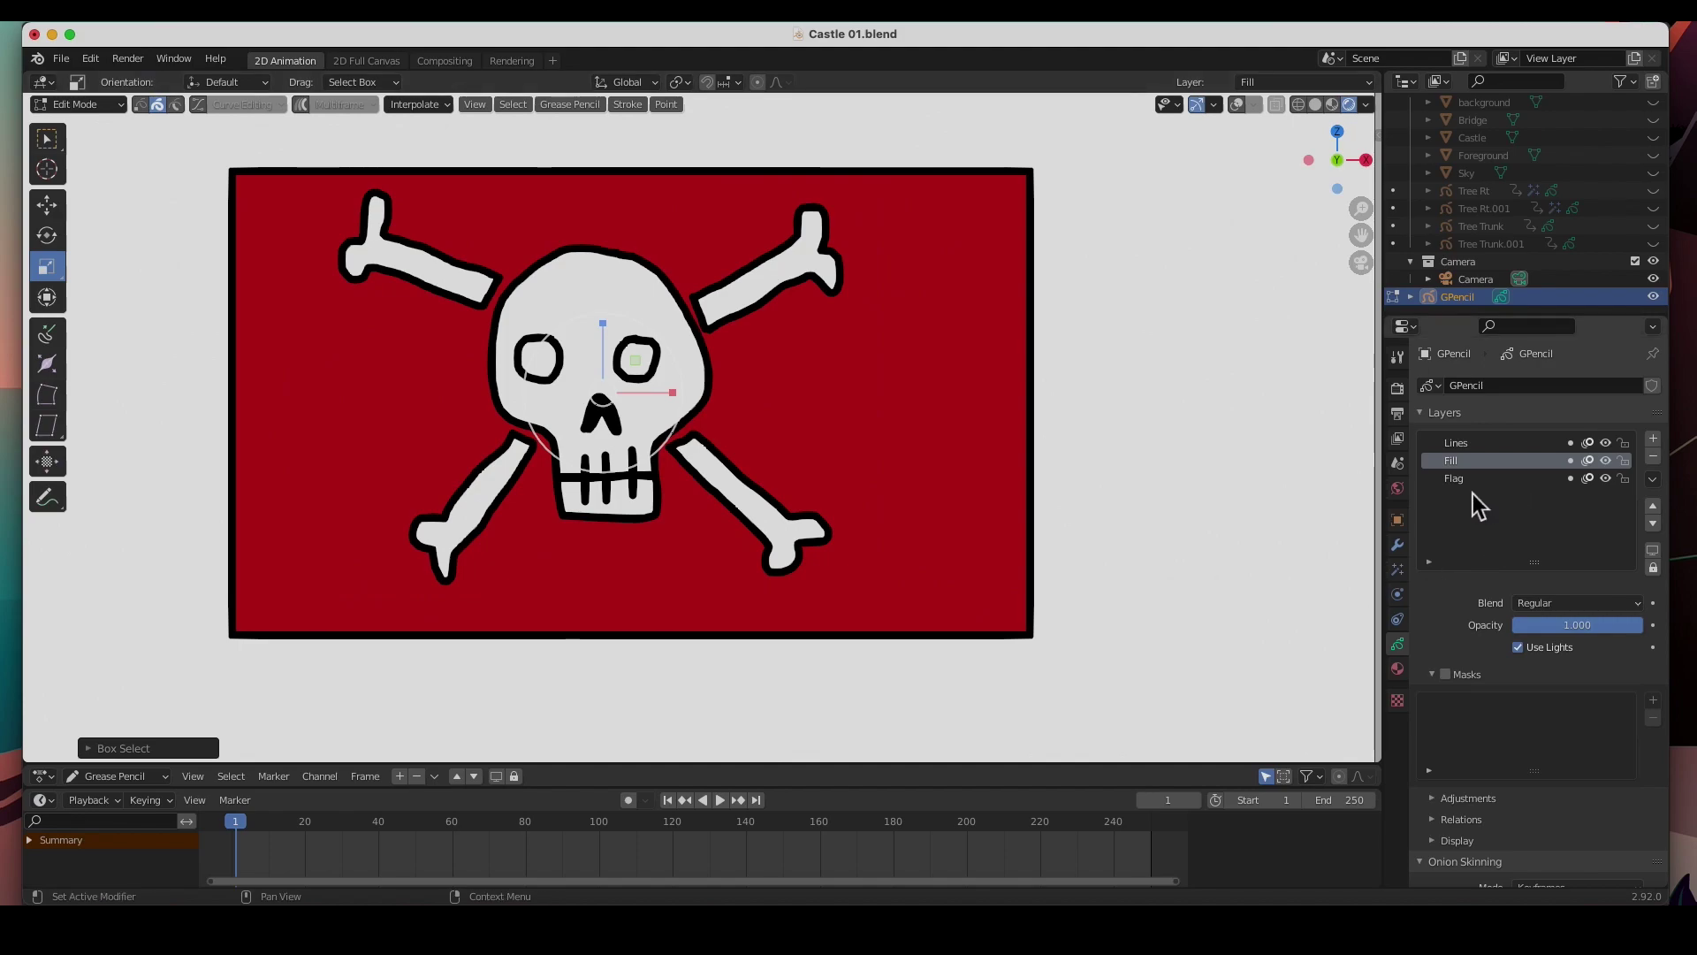
left_click(1237, 104)
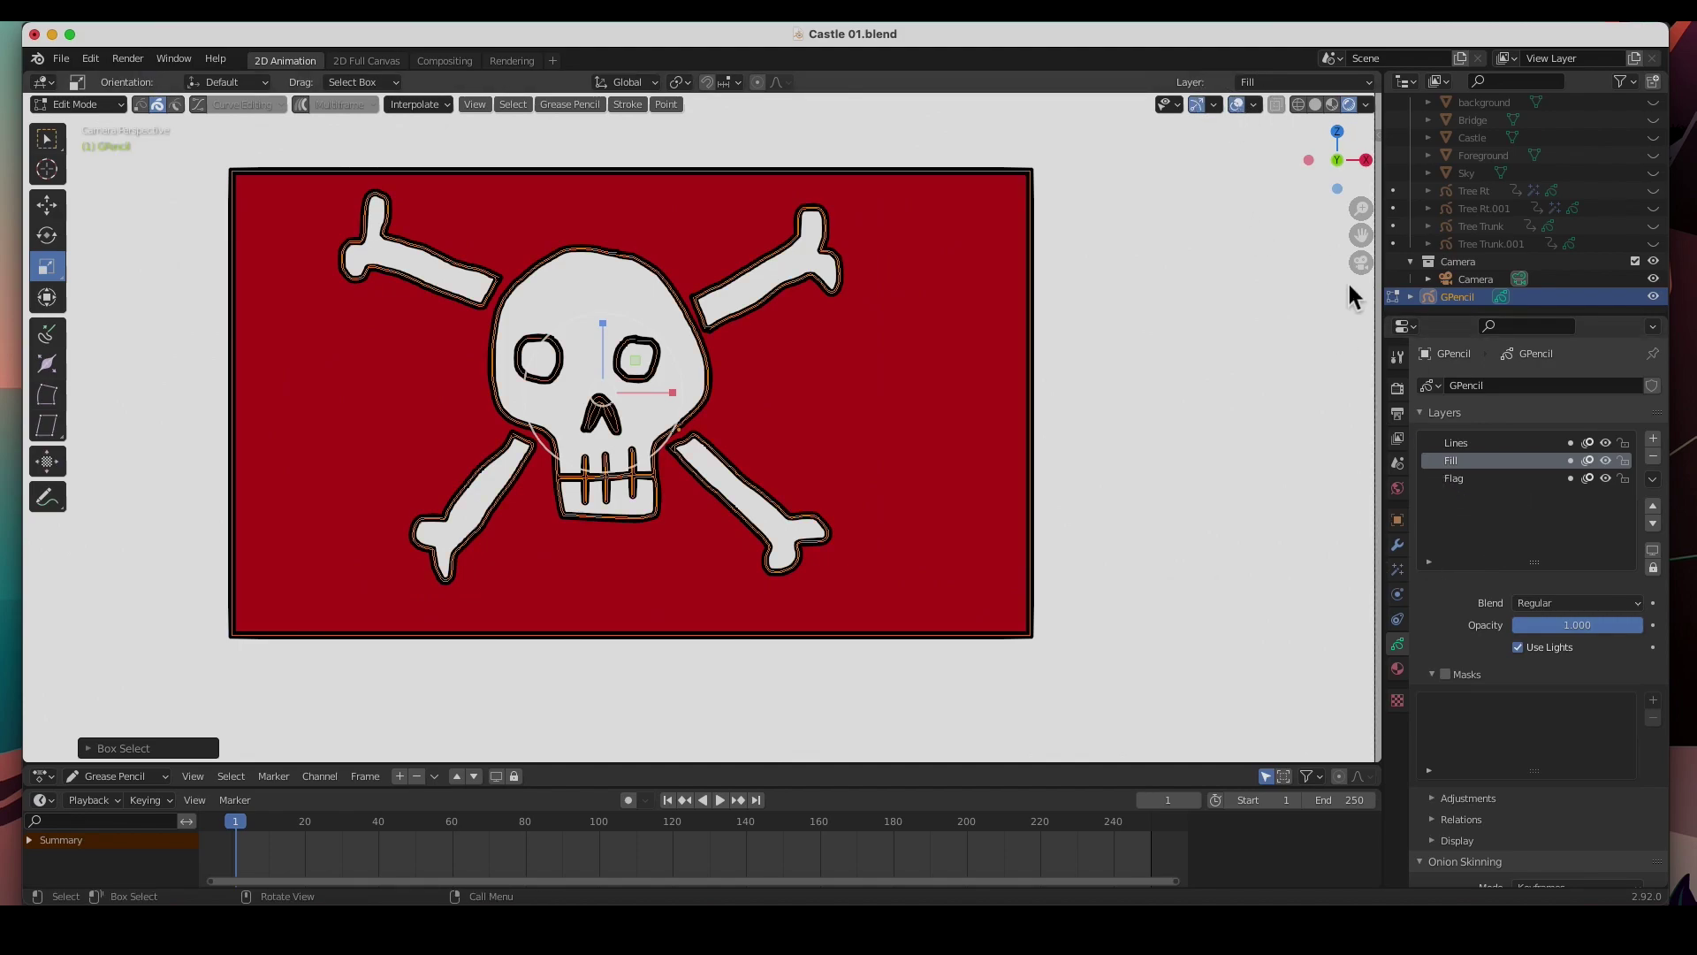
left_click(1605, 479)
left_click(1605, 478)
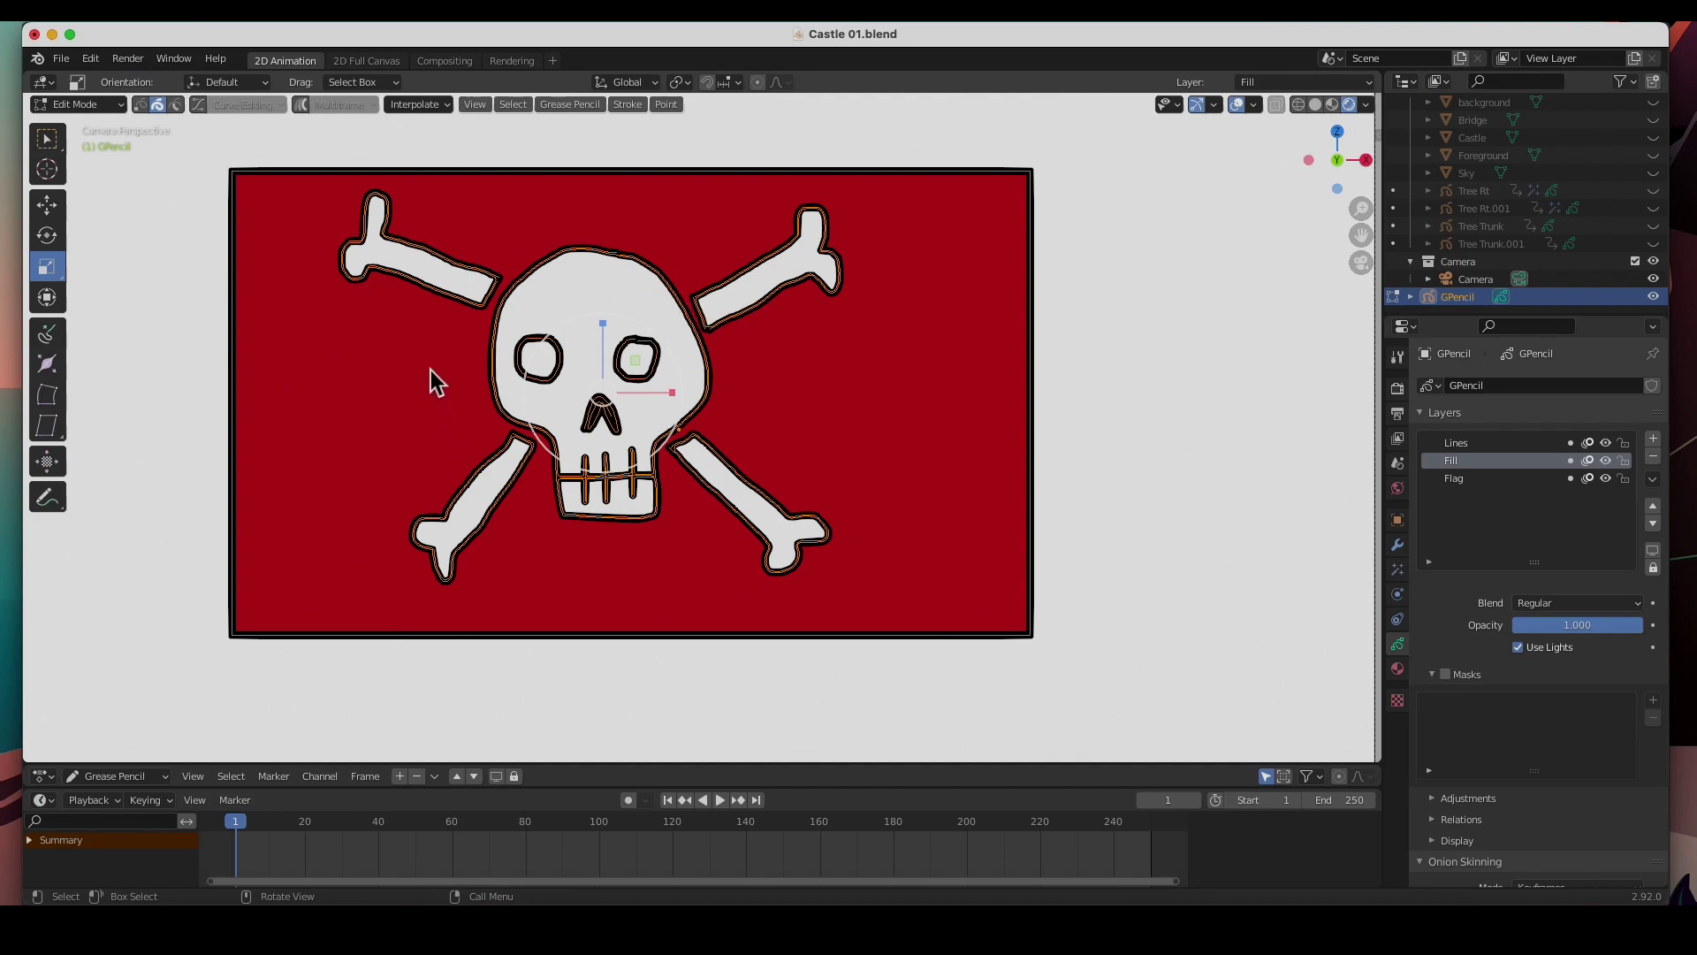
Step: Scale the strokes down slightly and move them down and right, then deselect them
left_click_drag(610, 421, 626, 432)
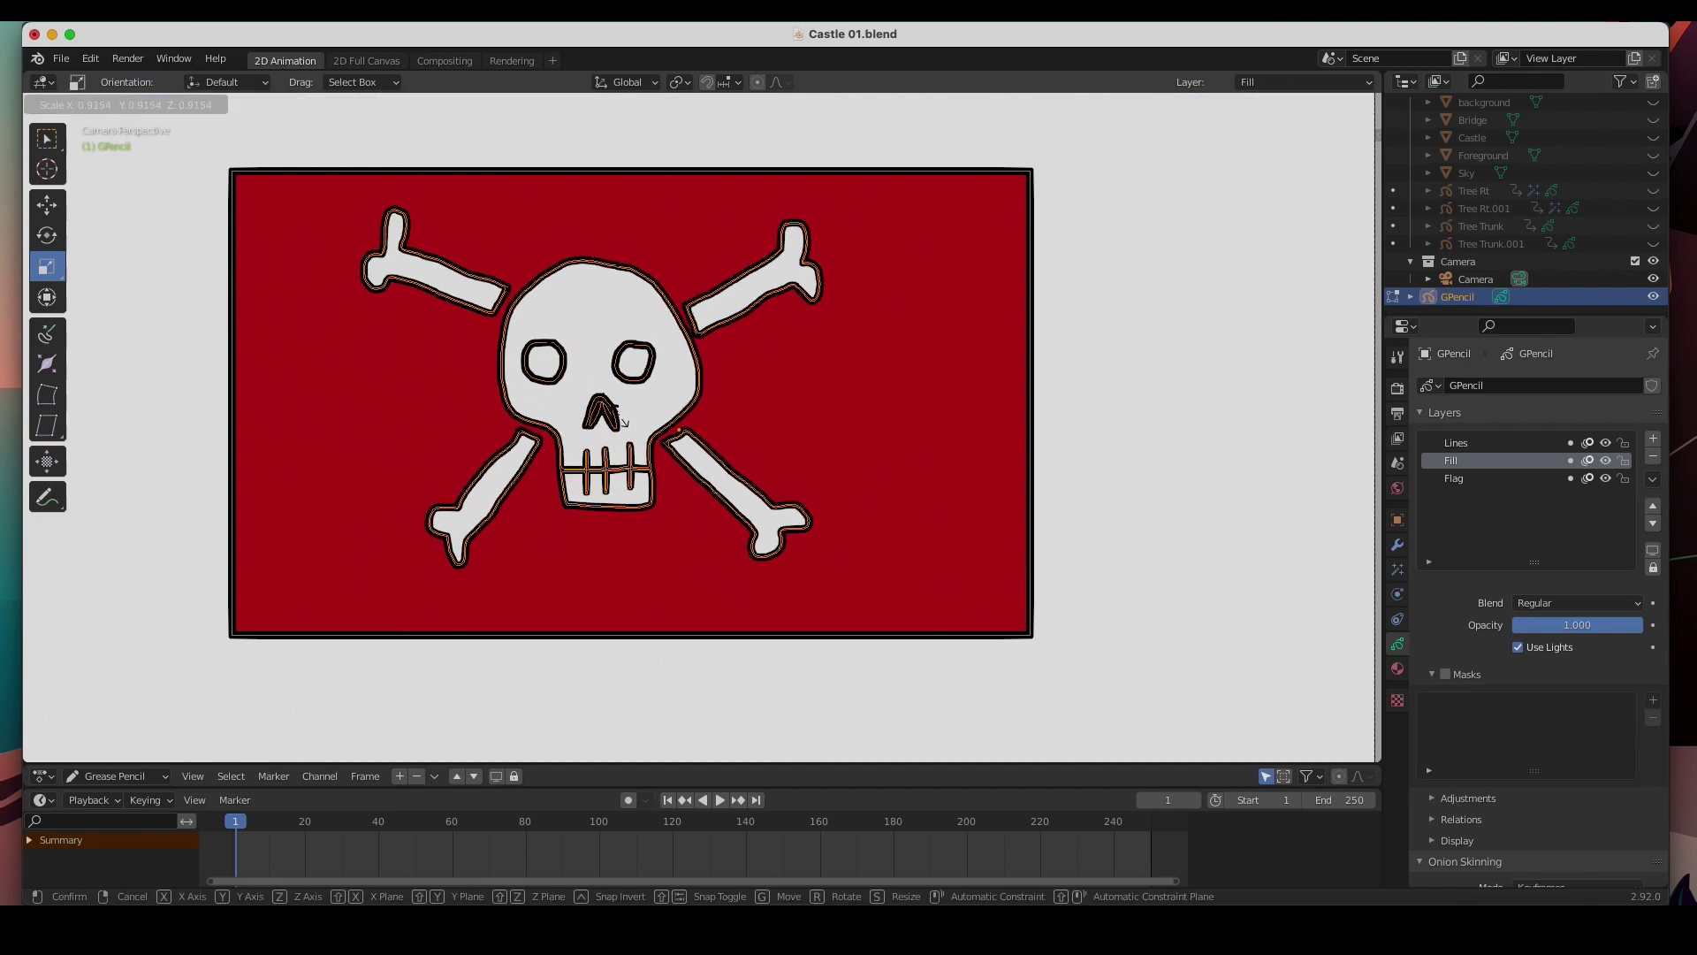
left_click(47, 204)
left_click_drag(609, 406, 631, 428)
key("alt+a")
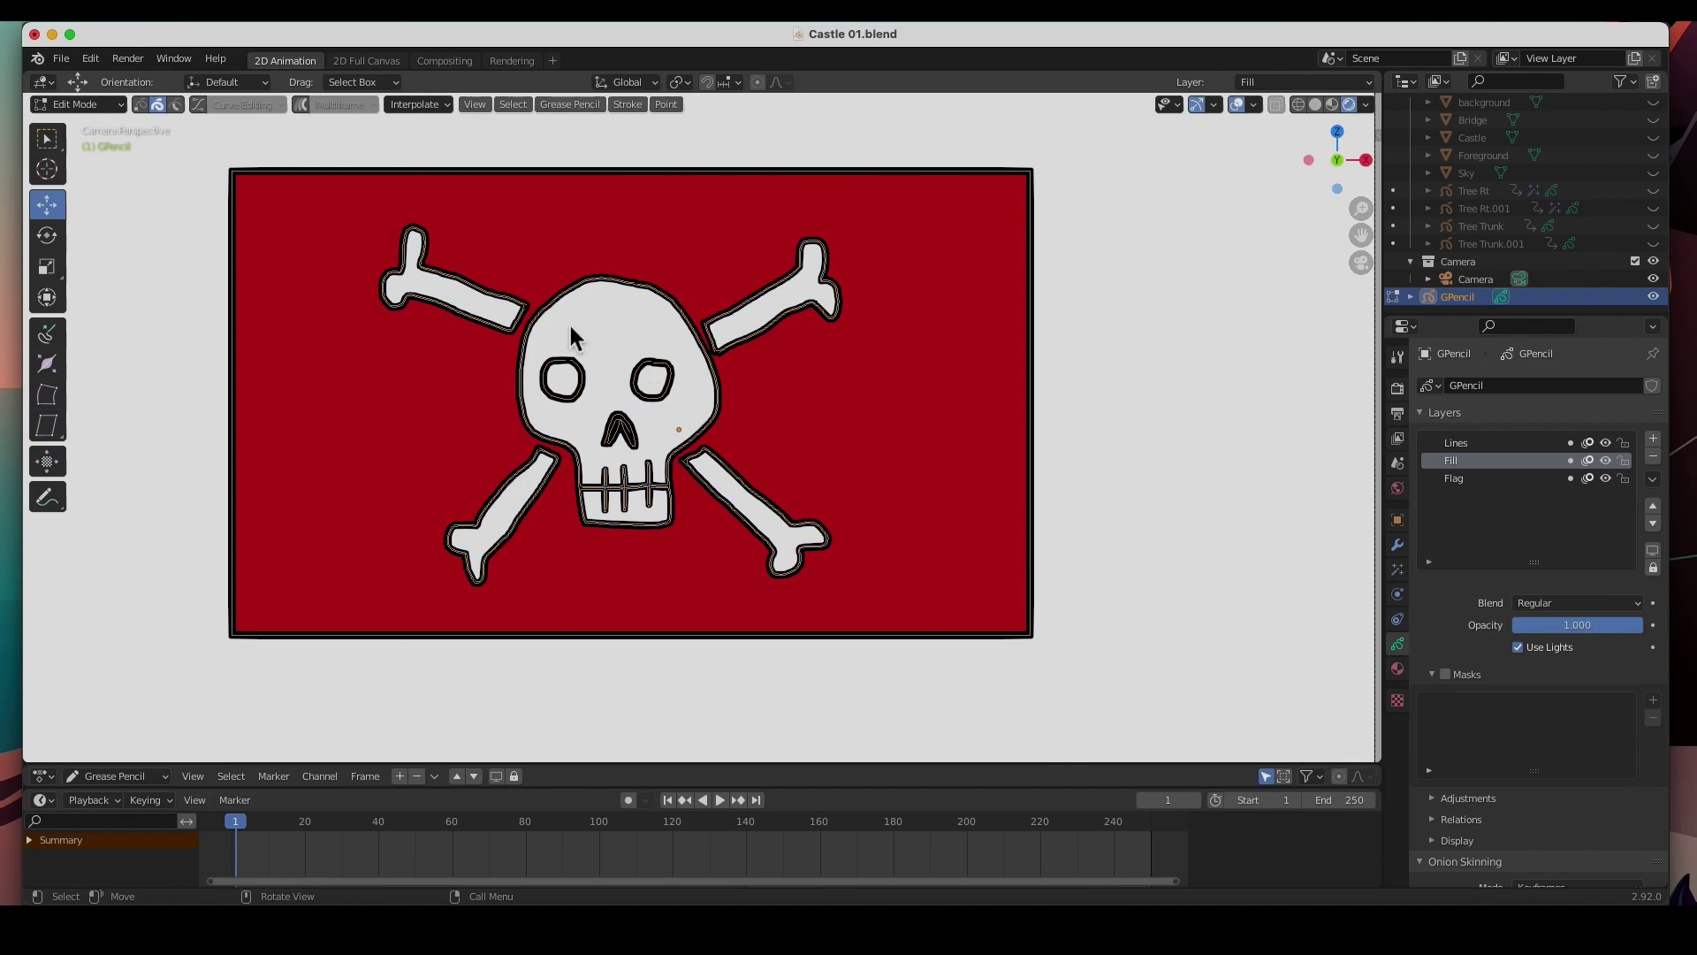
left_click(69, 105)
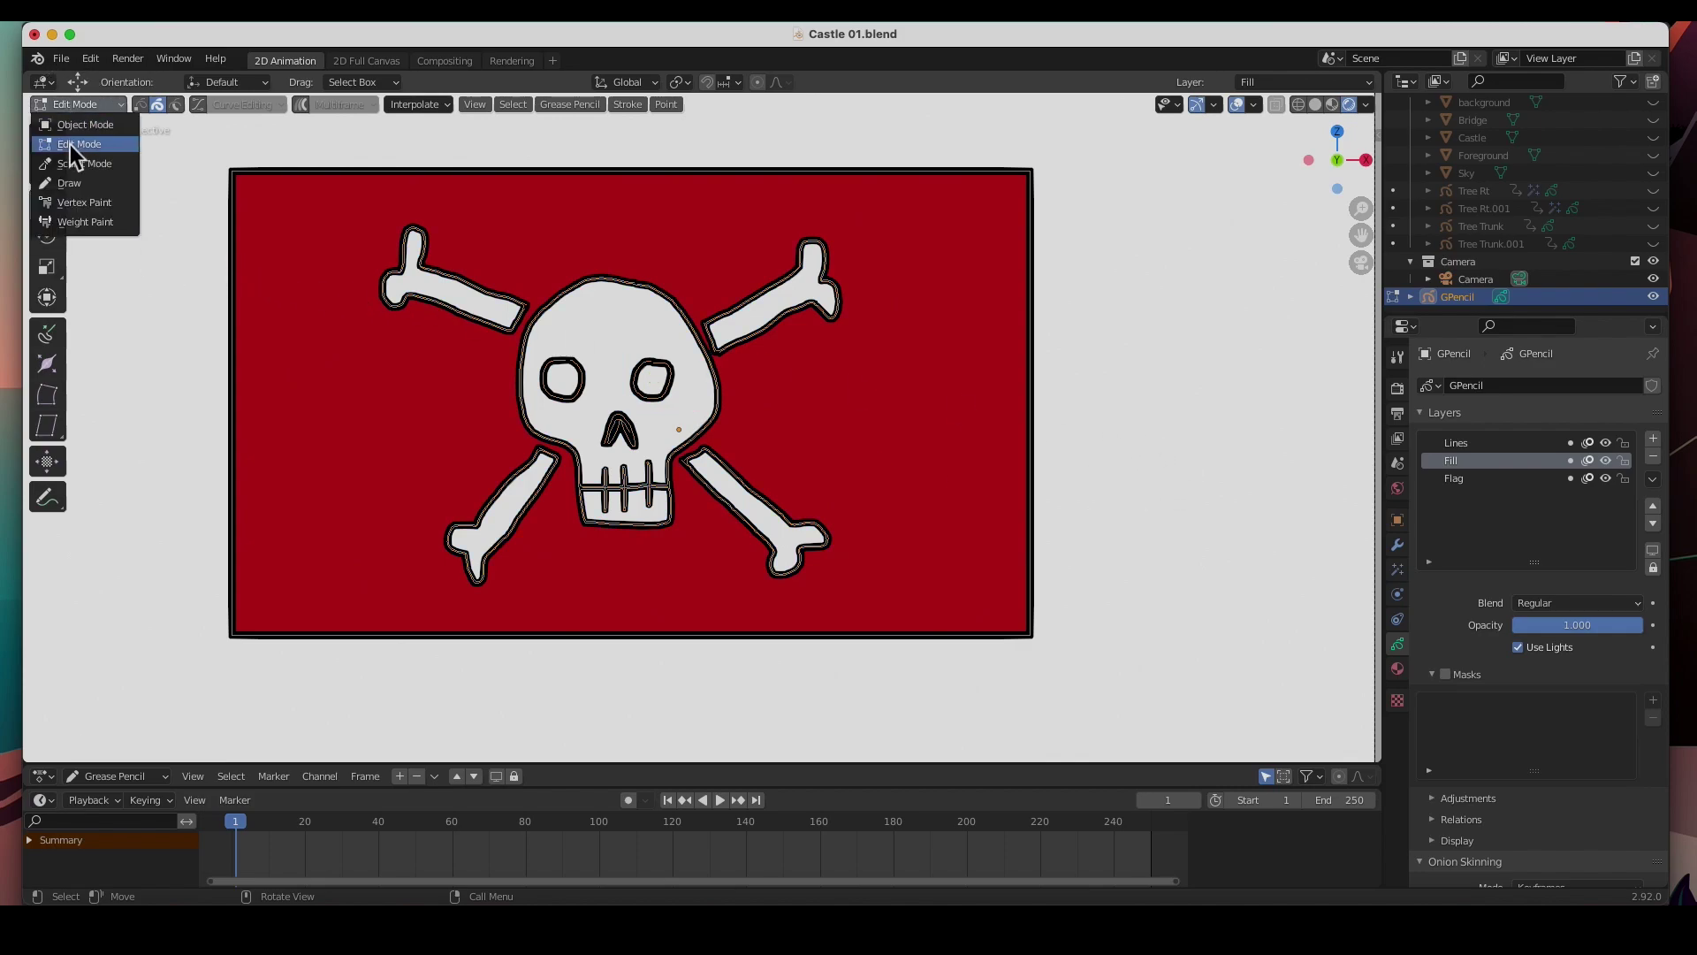
Step: Put the flag's GPencil object back into Object Mode
left_click(74, 128)
scroll(237, 363, "down", 1)
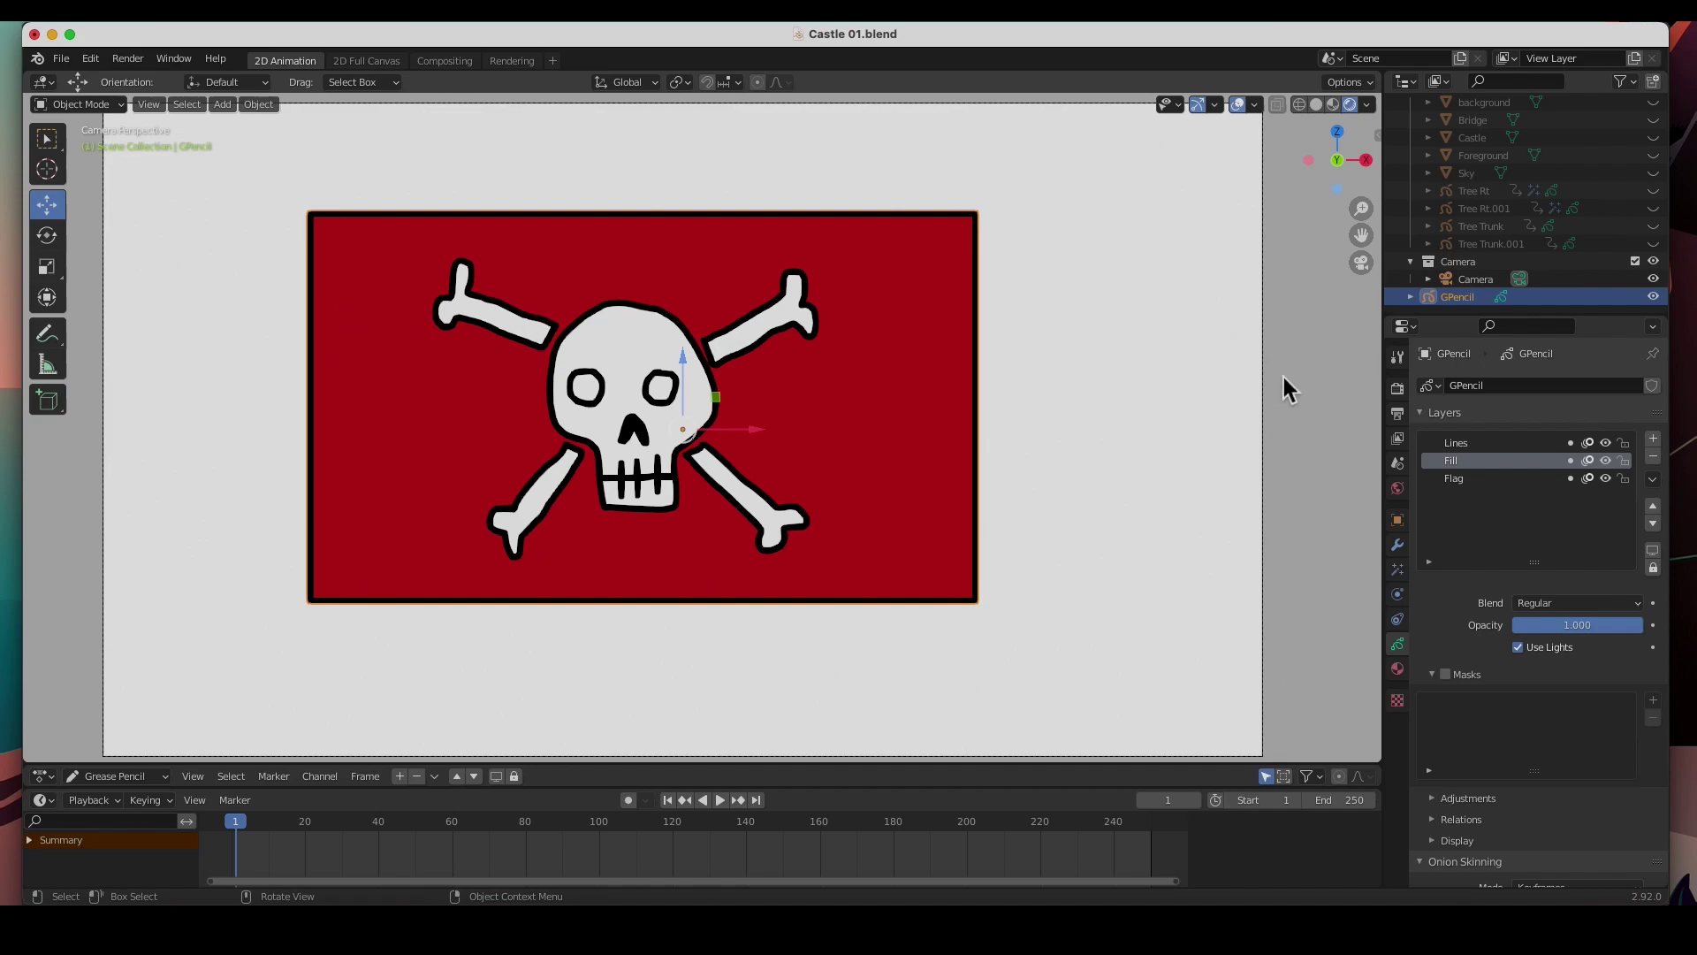
Step: Add a Wave Distortion effect with amplitude 55, period about 151.5 and Horizontal orientation
left_click(1402, 572)
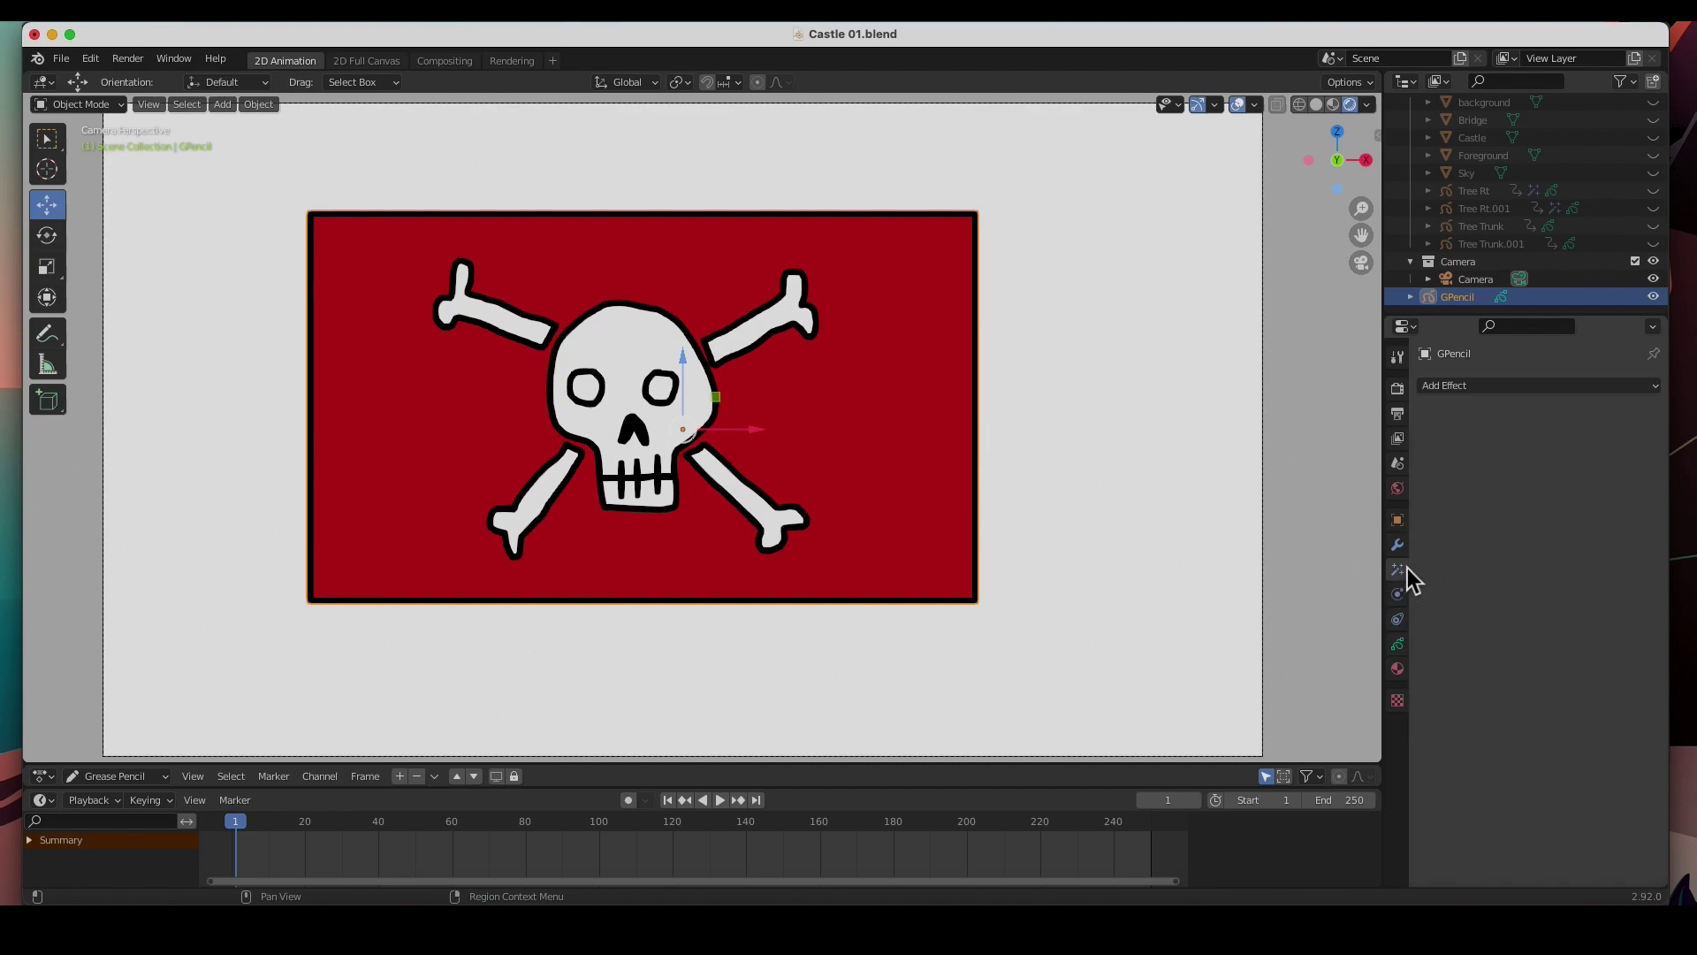
left_click(1487, 385)
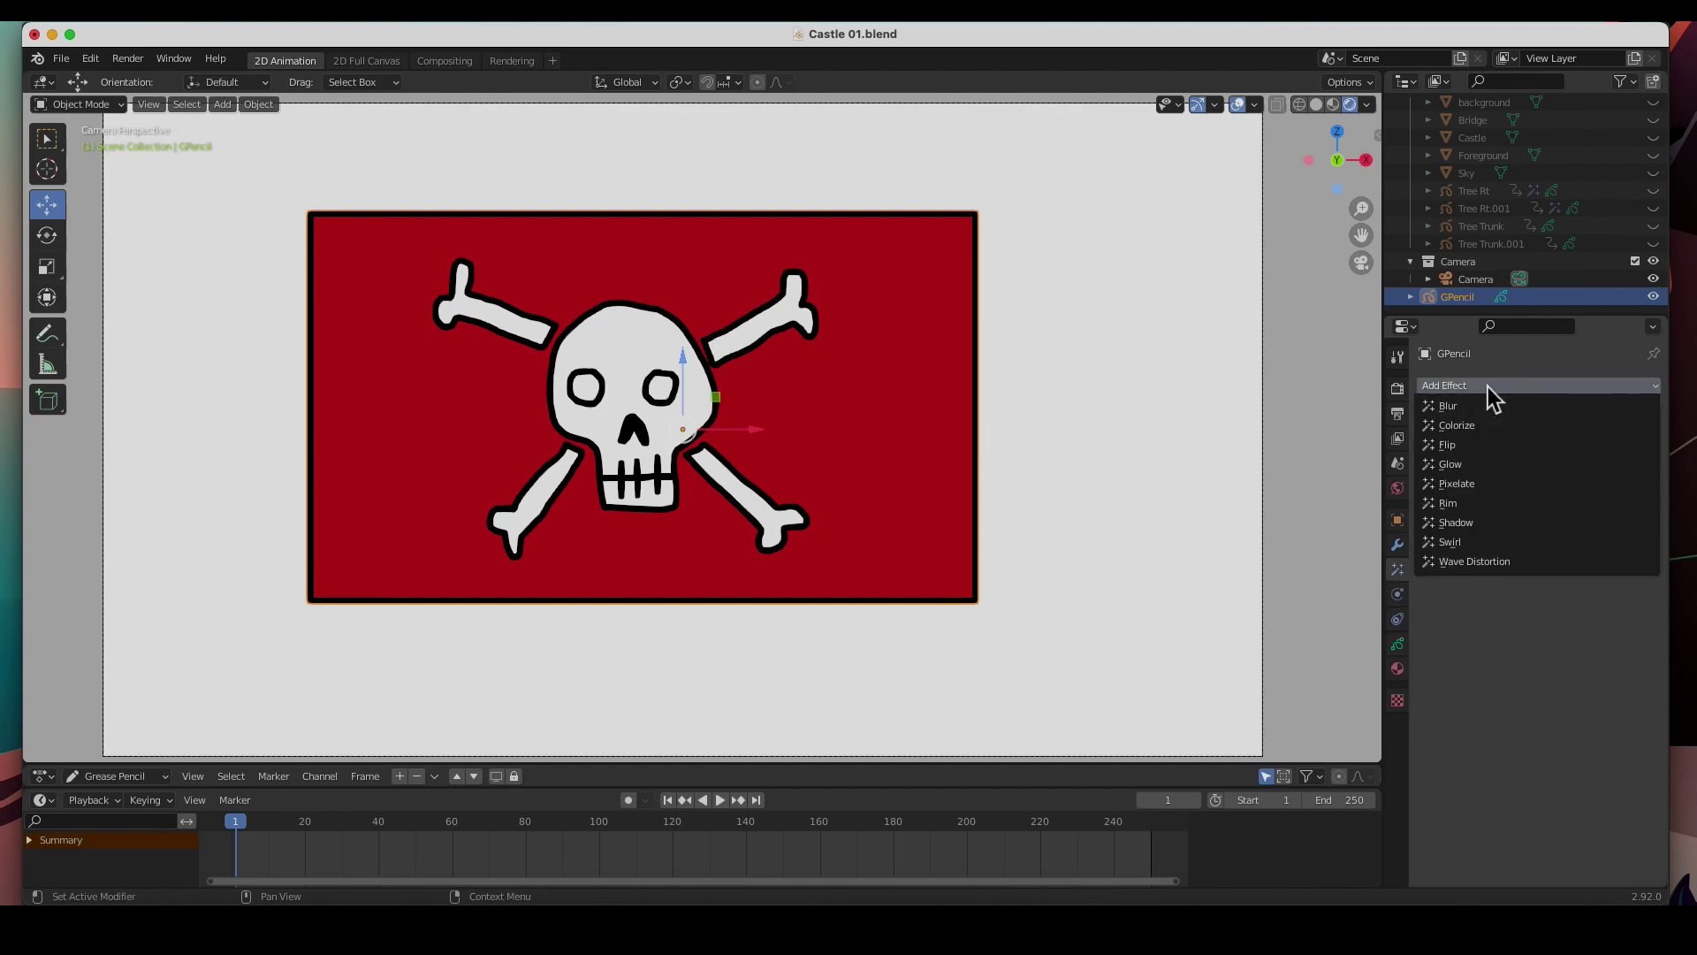
left_click(1478, 564)
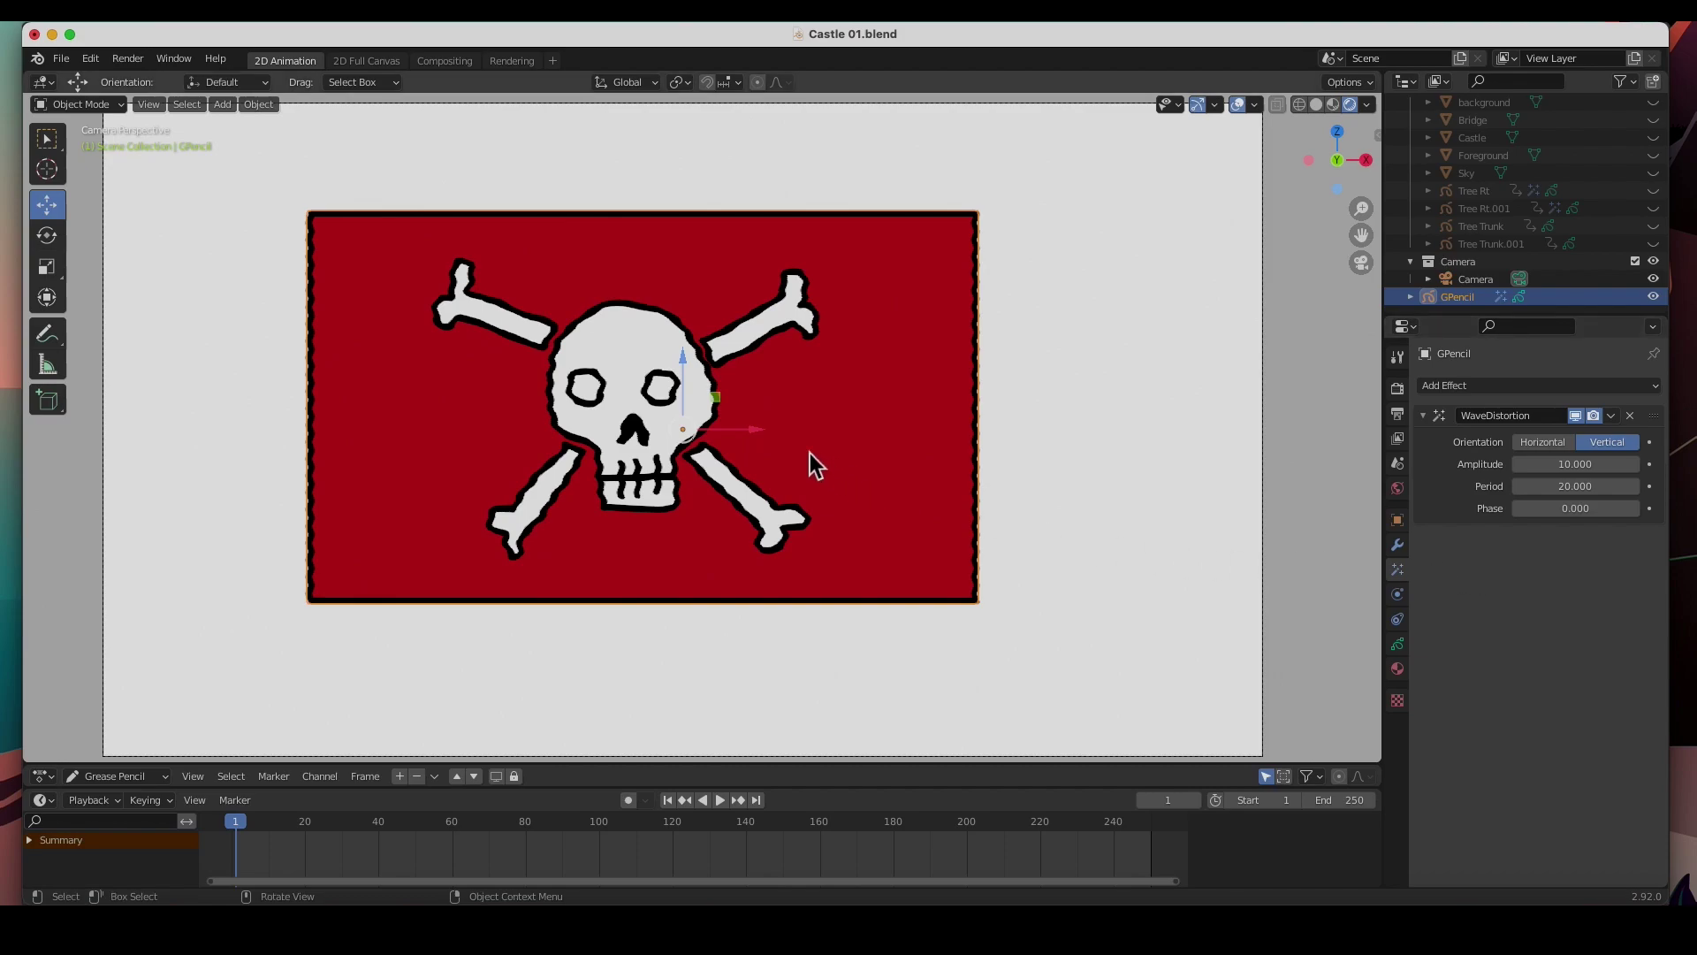
left_click(1563, 467)
type("10.0")
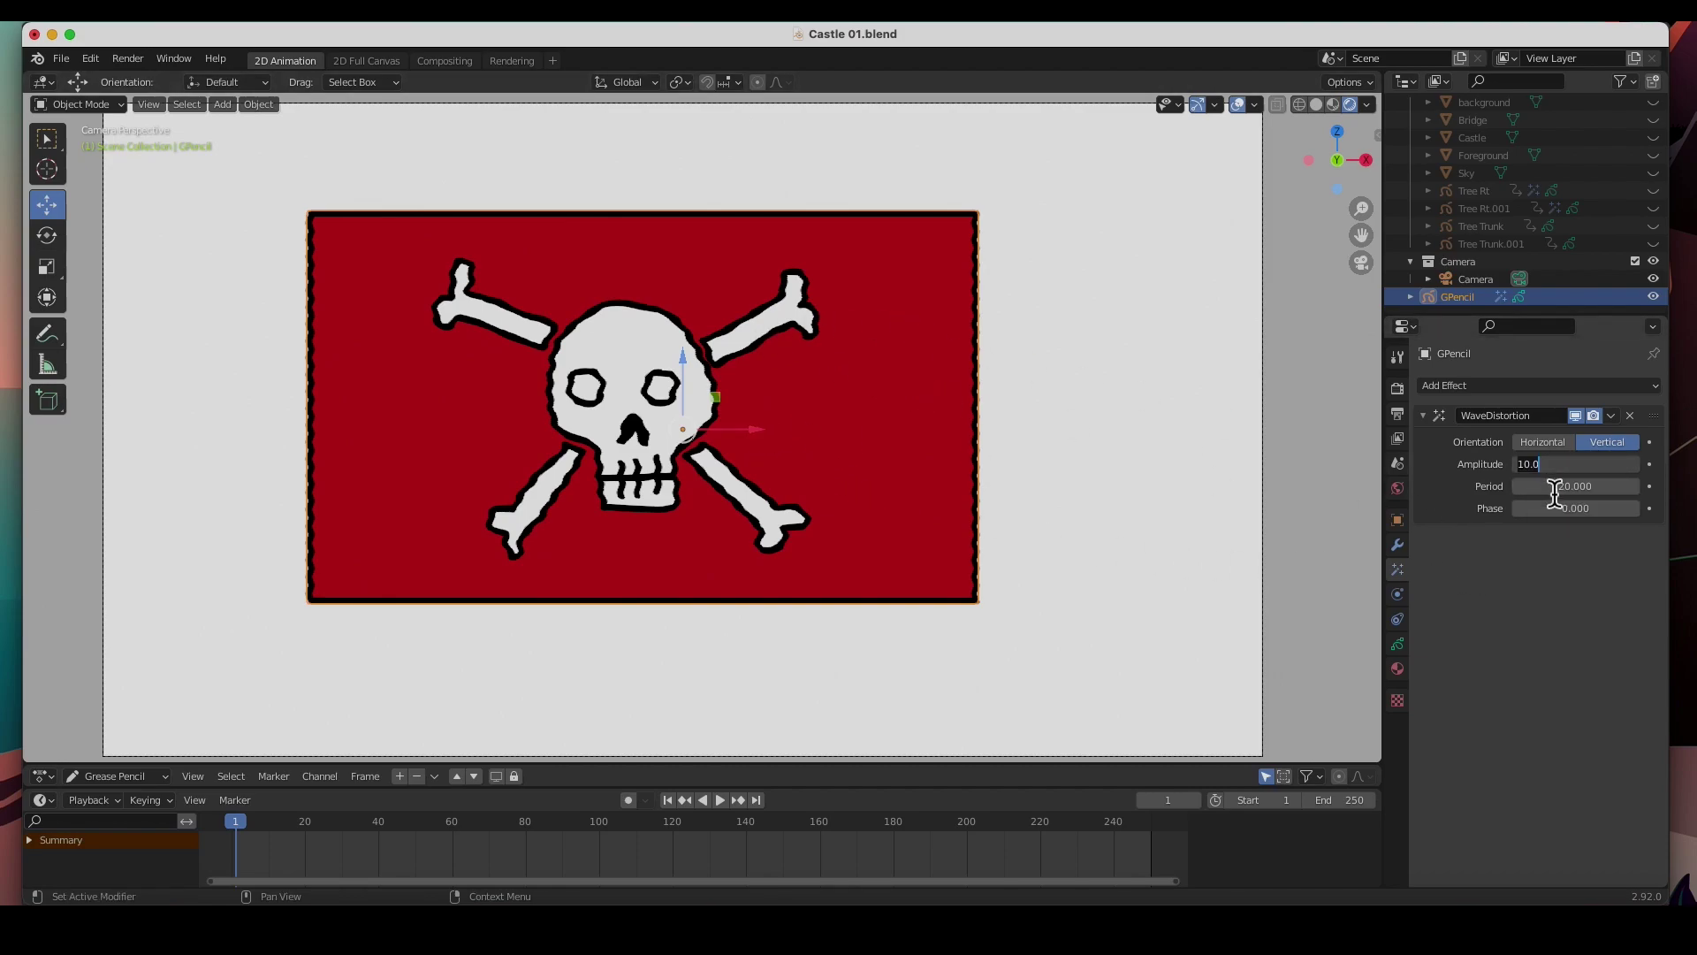
key("Return")
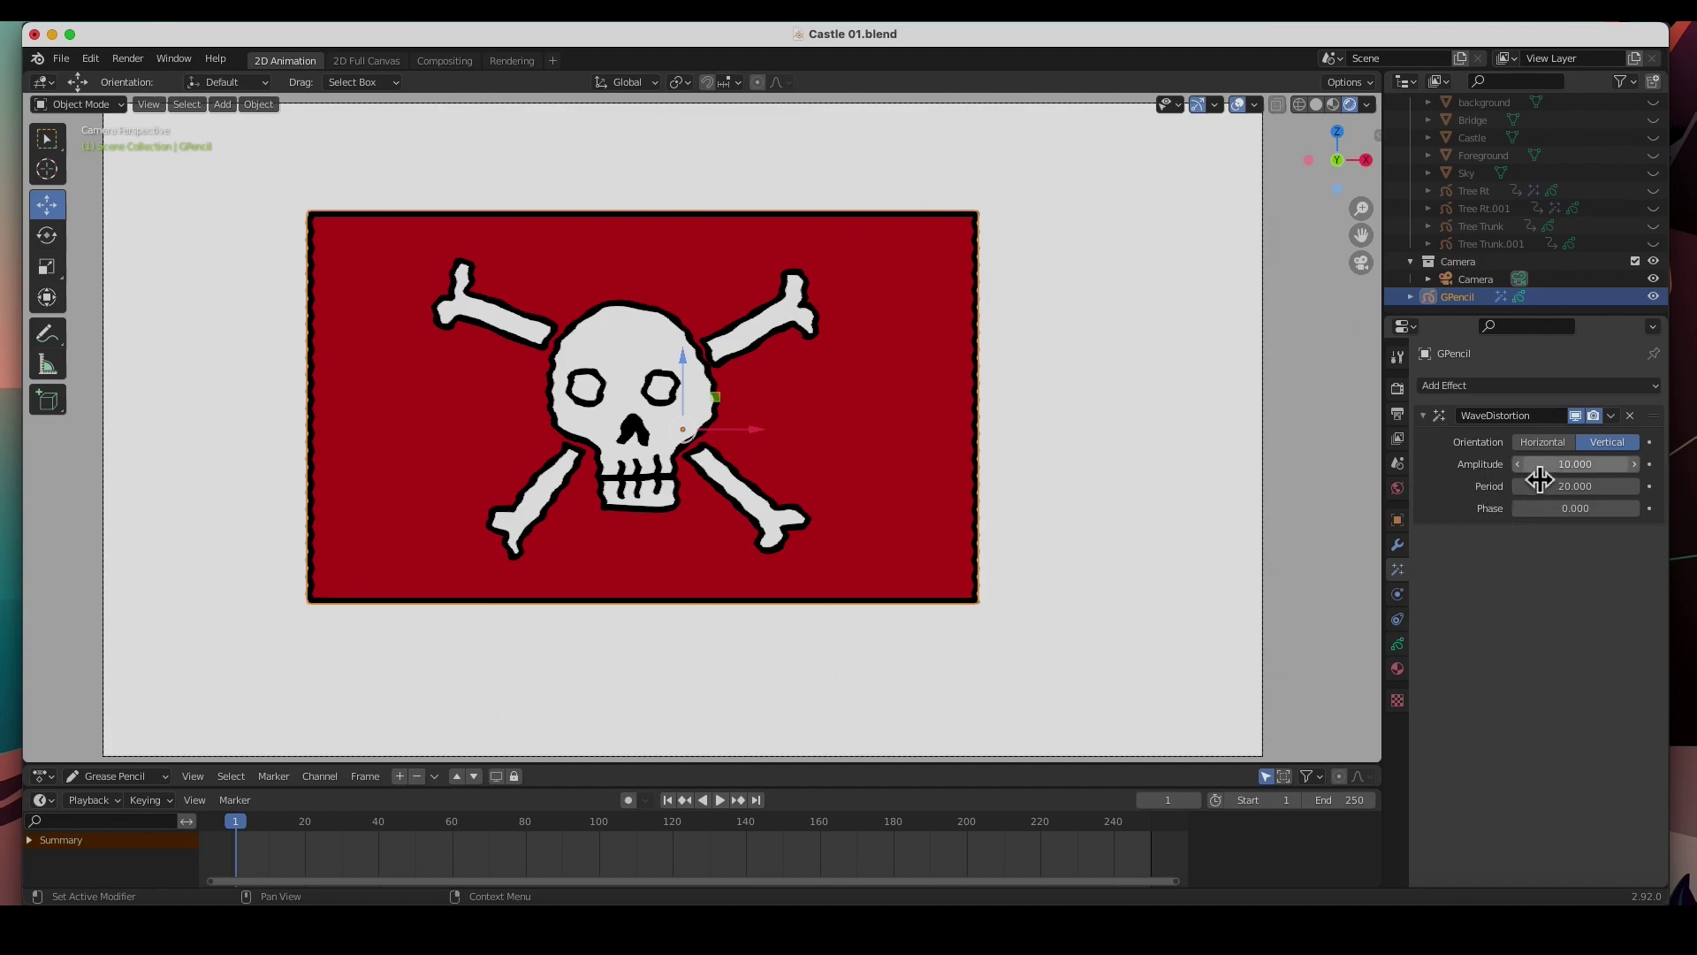
mouse_move(1542, 466)
left_mouse_down()
mouse_move(1666, 466)
mouse_move(1602, 466)
left_mouse_up()
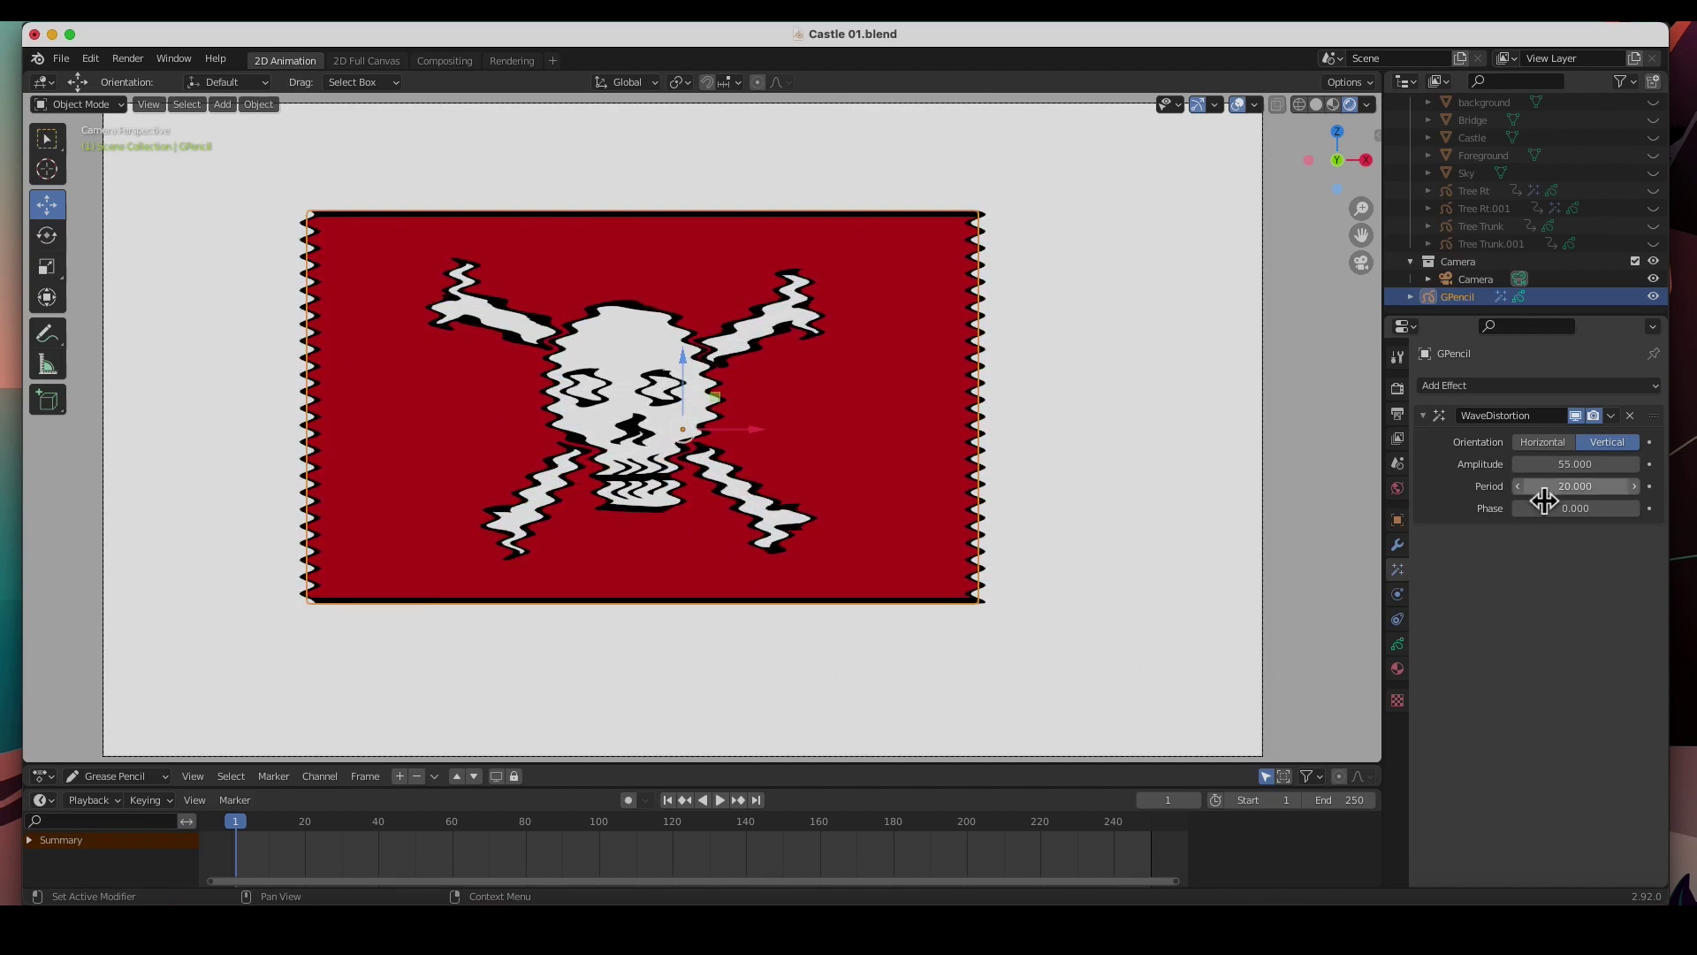
mouse_move(1553, 493)
left_mouse_down()
mouse_move(1666, 494)
mouse_move(1559, 497)
left_mouse_up()
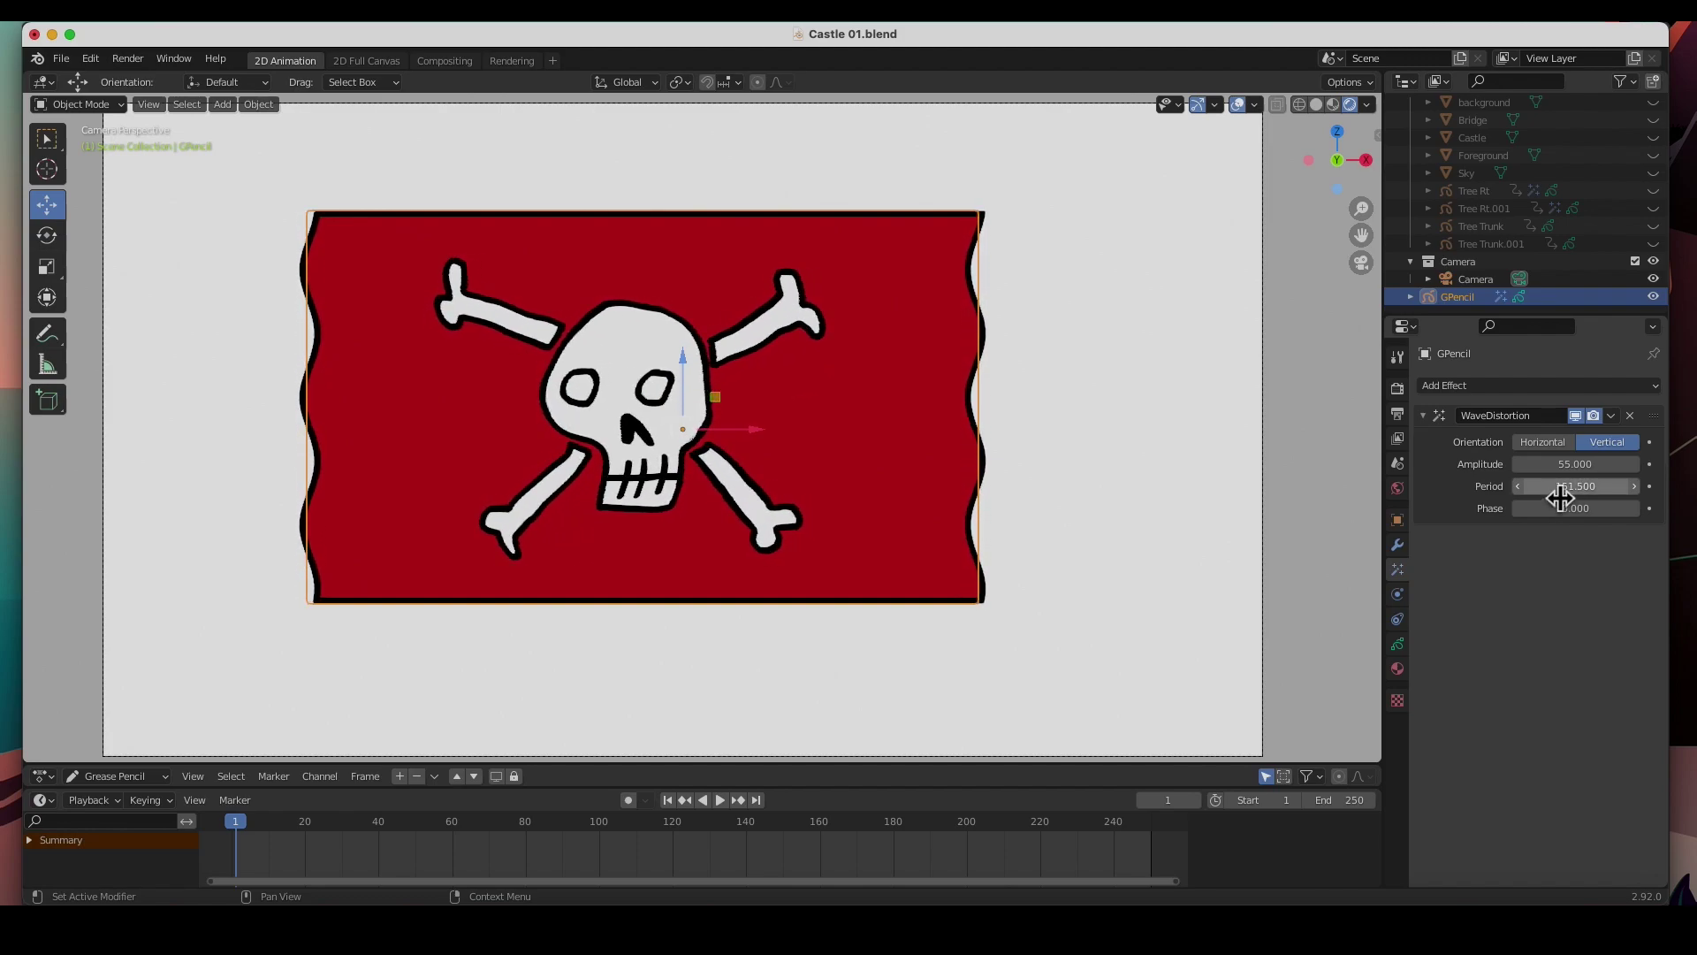
left_click(1550, 444)
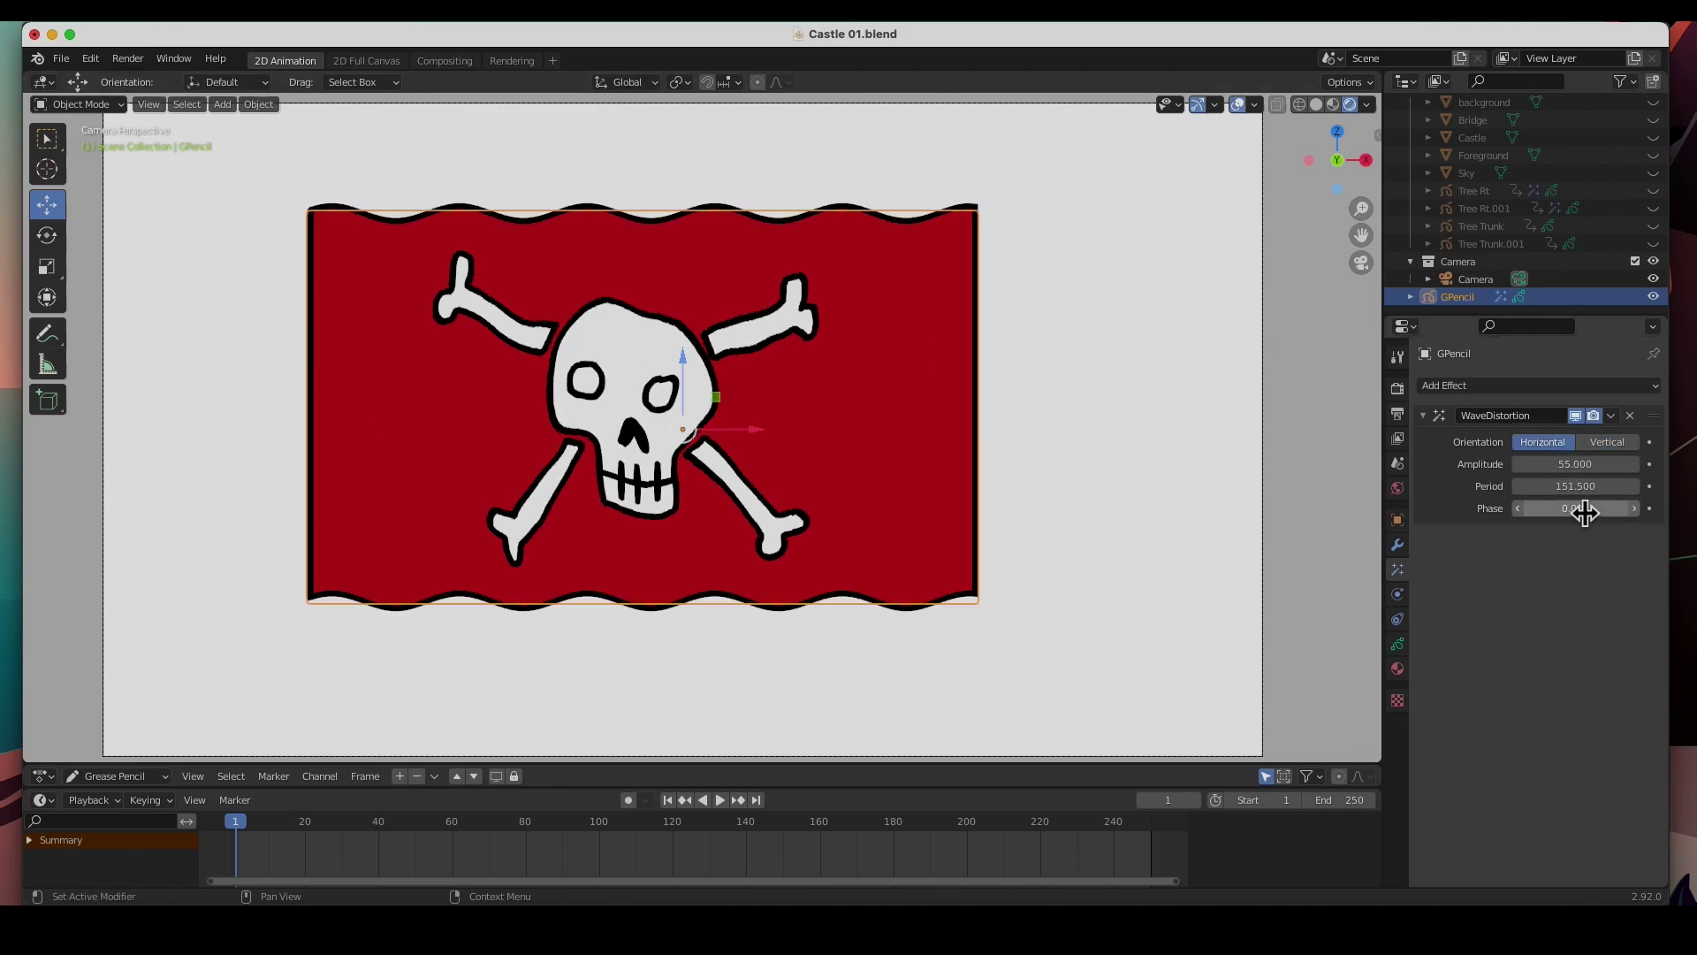
Step: Set the wave Amplitude to 150, Period to 438.6 and Phase to 0
left_click_drag(1569, 464, 1644, 464)
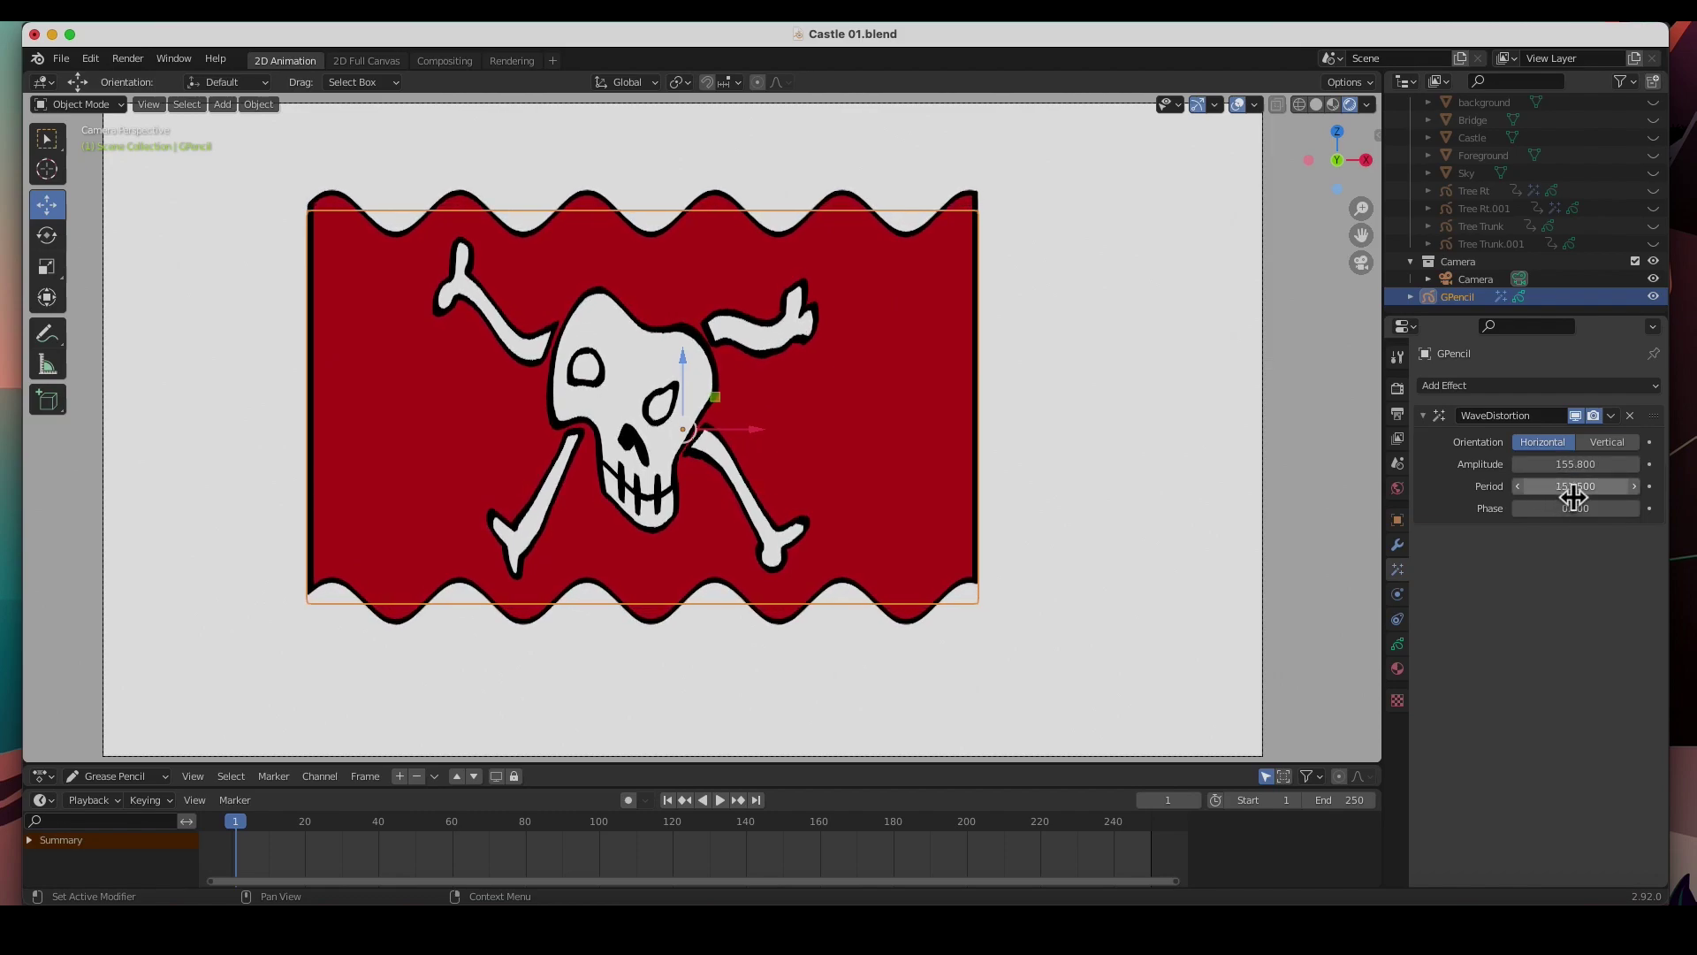
left_click(1556, 464)
type("150")
key("Return")
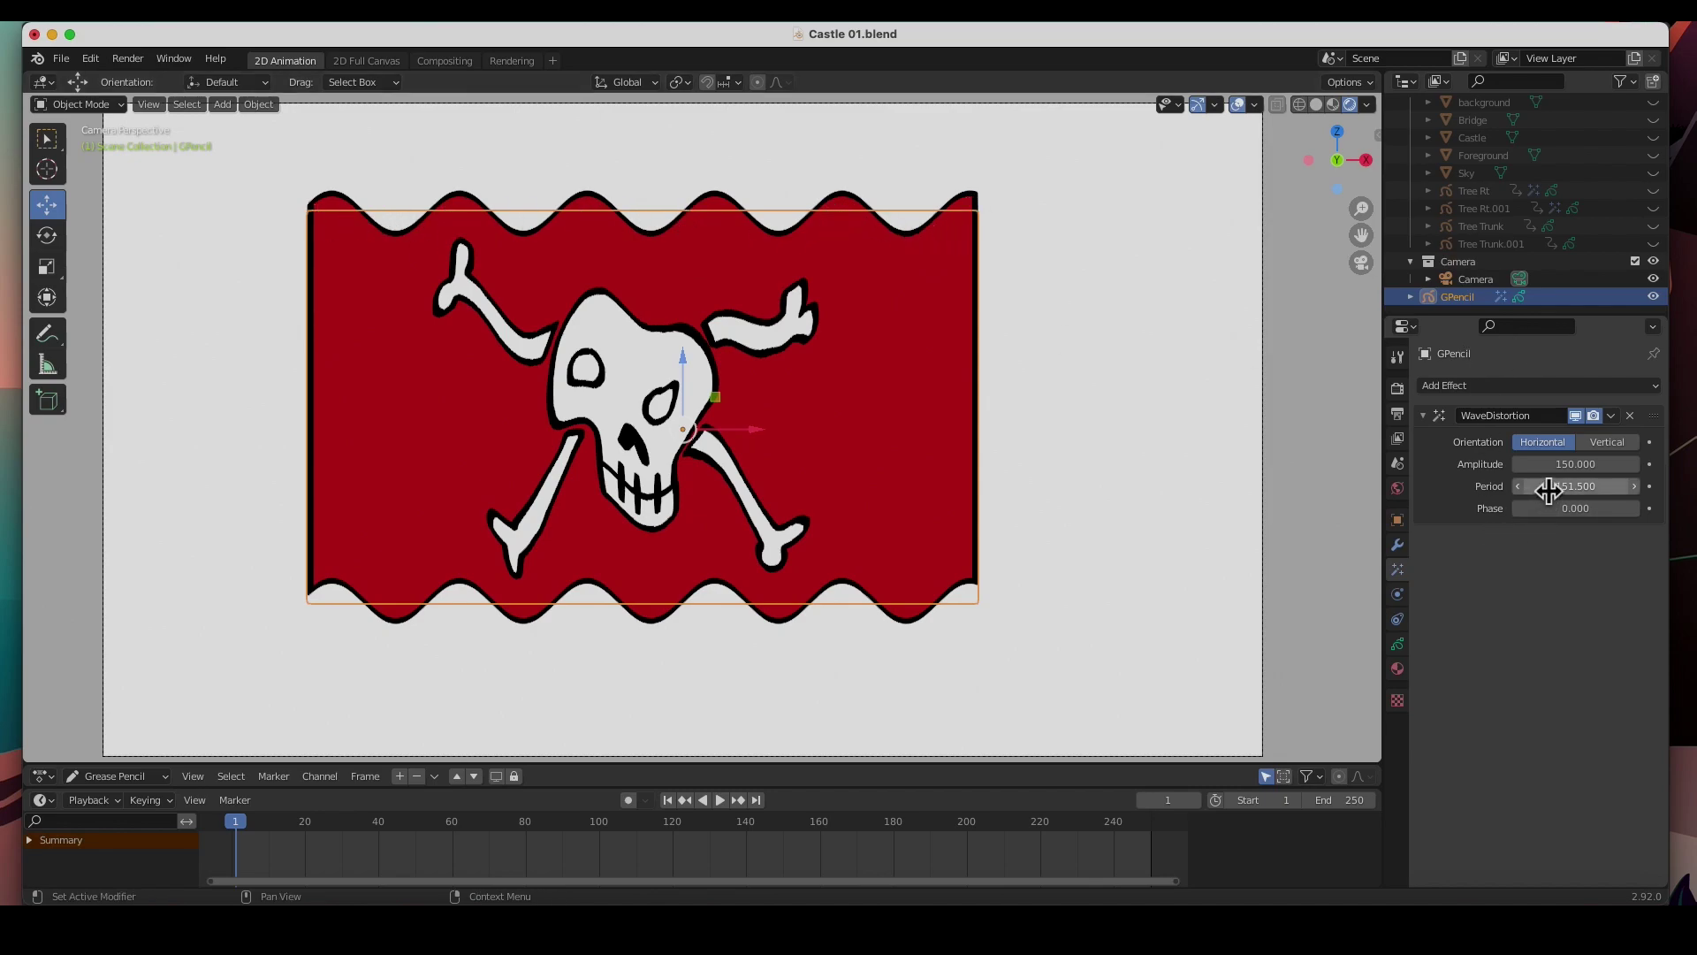
mouse_move(1546, 485)
left_mouse_down()
mouse_move(1502, 486)
mouse_move(1609, 486)
mouse_move(1550, 486)
left_mouse_up()
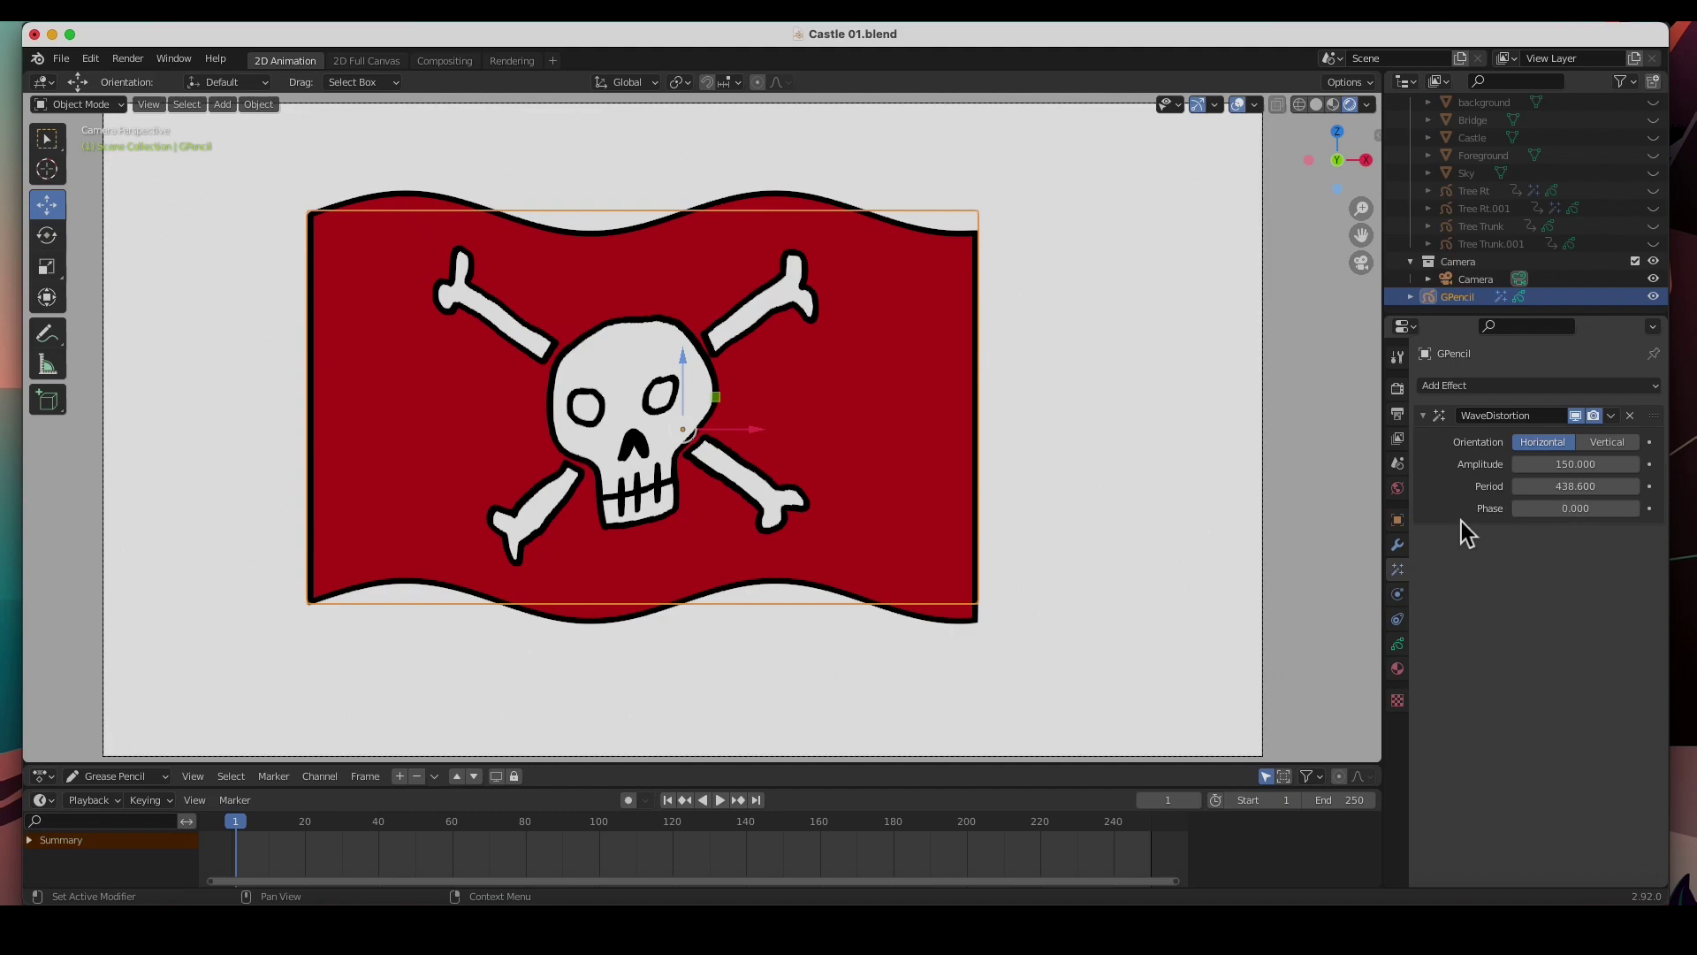
left_click_drag(1561, 512, 1503, 509)
left_click(1589, 511)
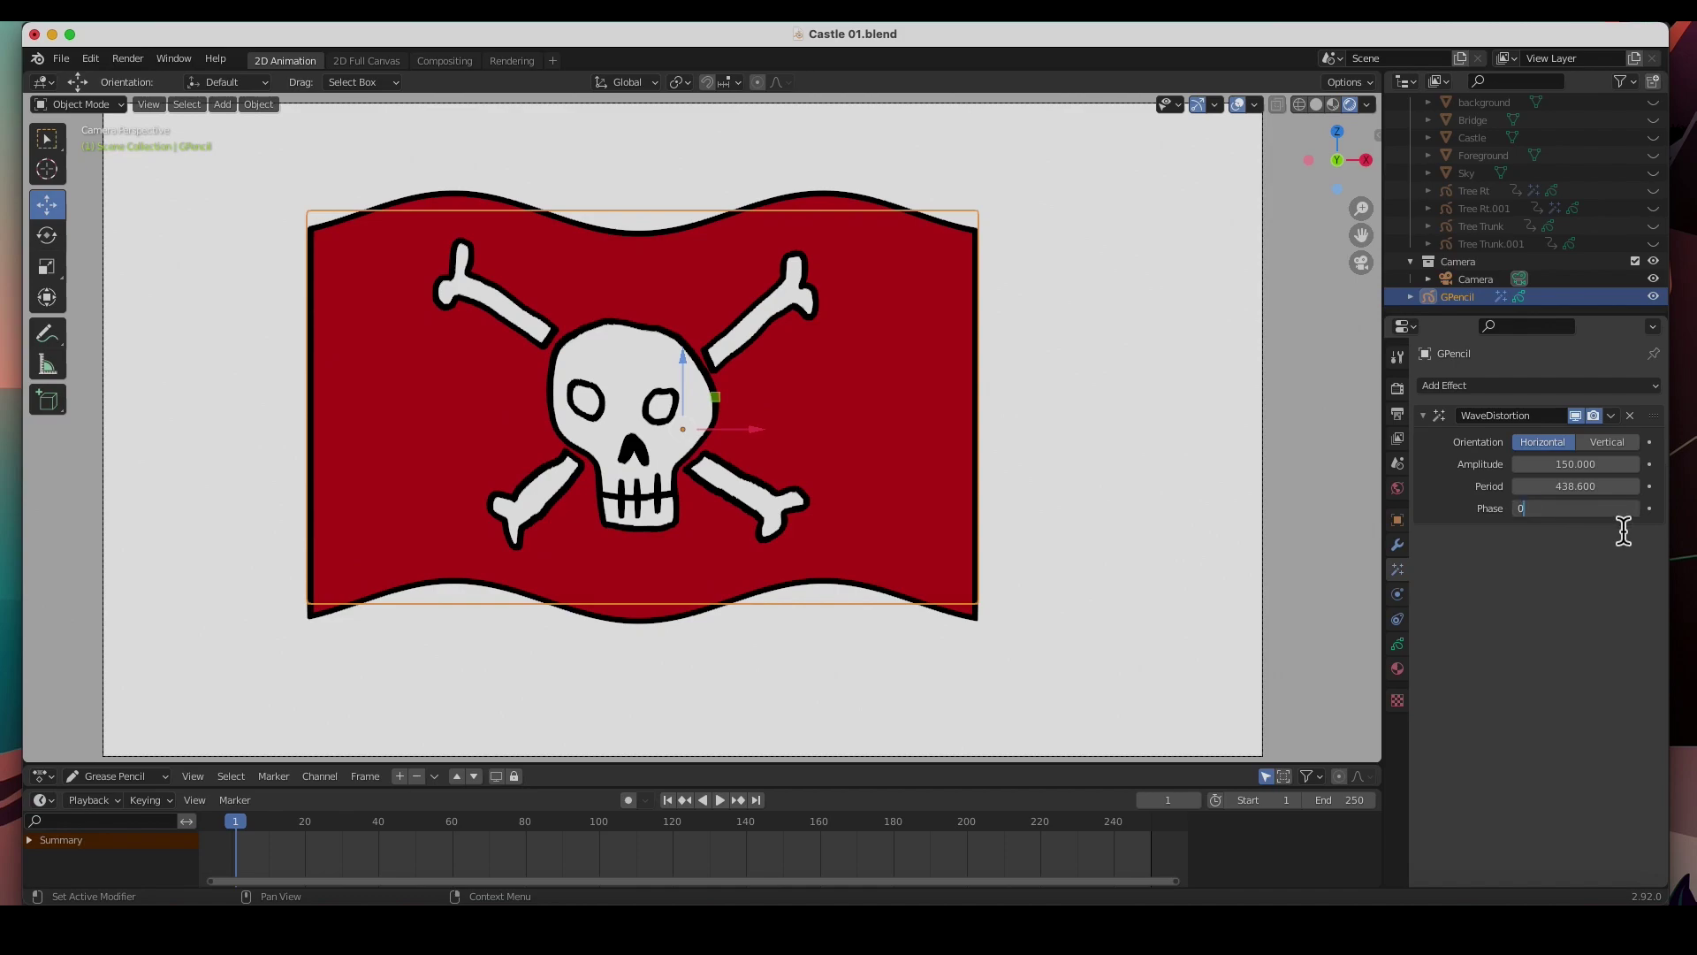
key("Return")
scroll(785, 482, "down", 3)
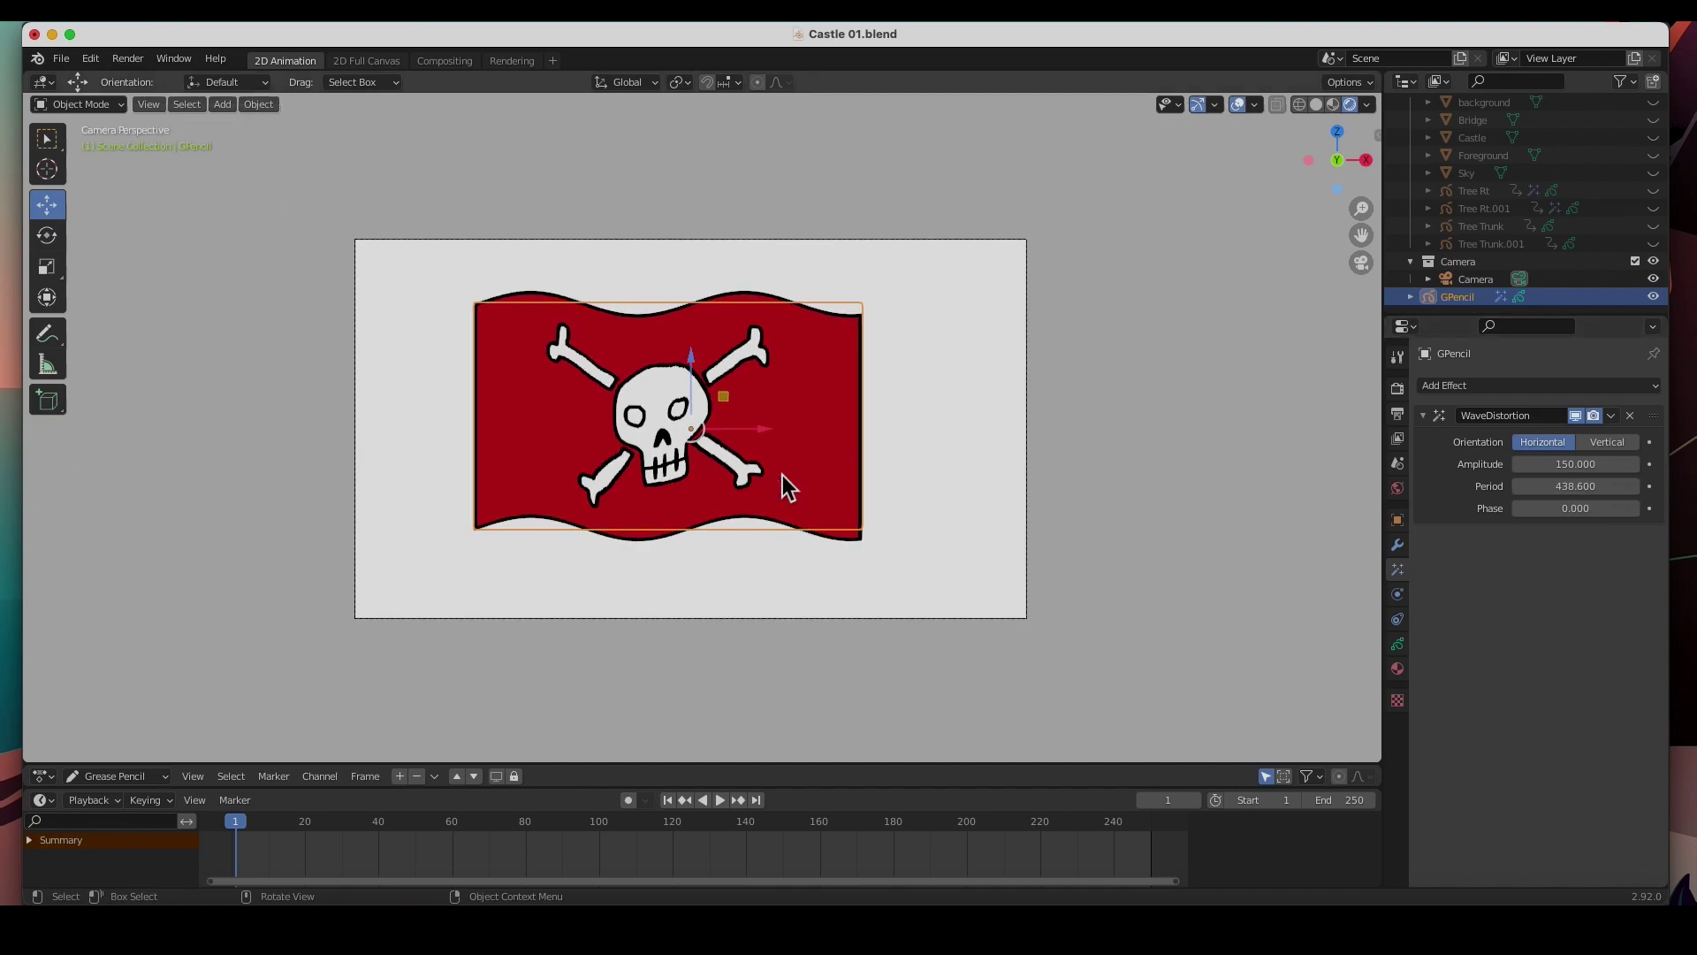
Step: Unhide the trees, sky and foreground in the Outliner to reveal the castle scene
scroll(781, 460, "up", 1)
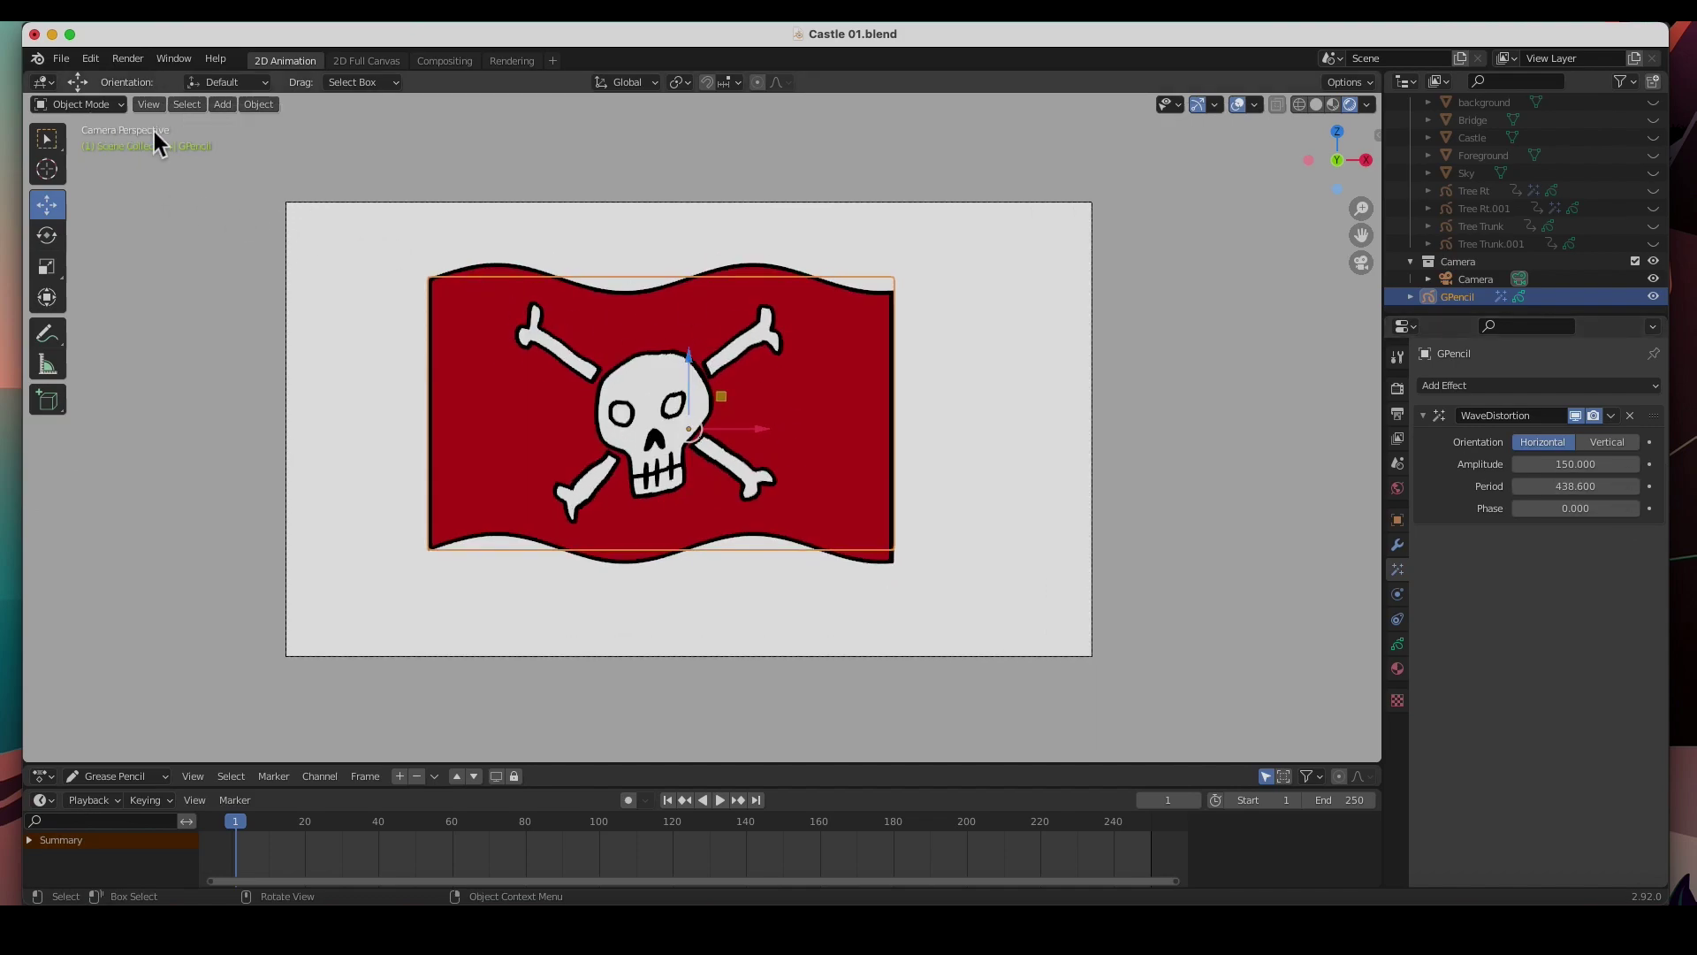
left_click(500, 158)
scroll(1487, 260, "up", 2)
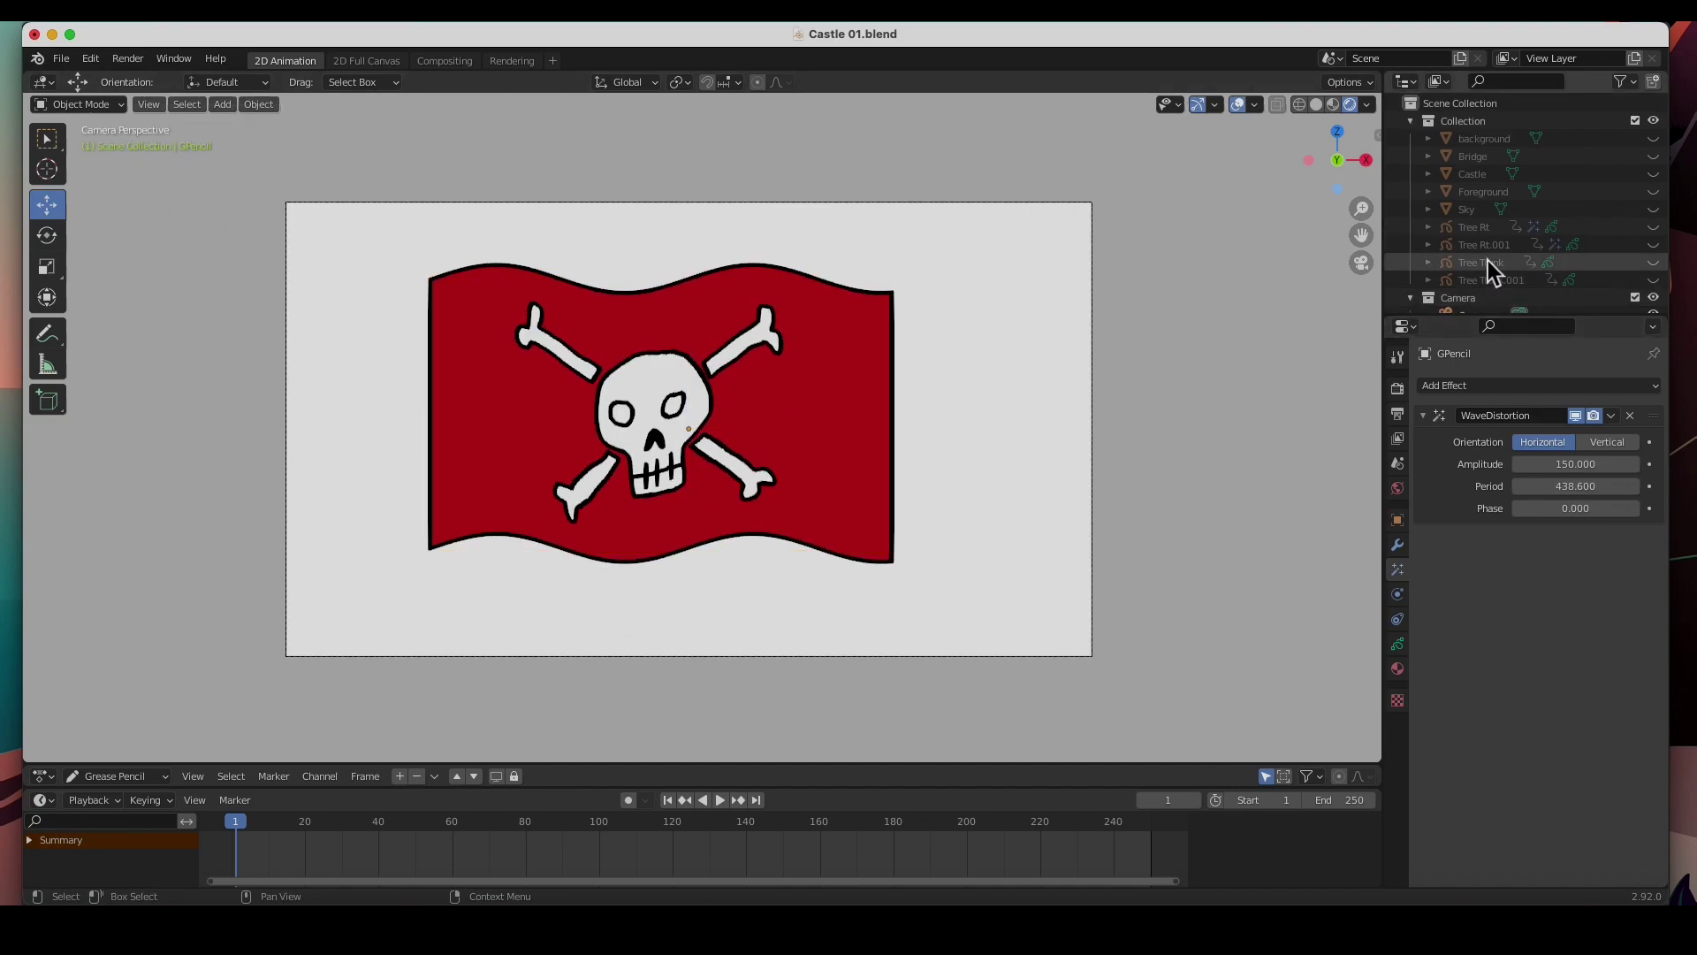
left_click_drag(1653, 281, 1655, 140)
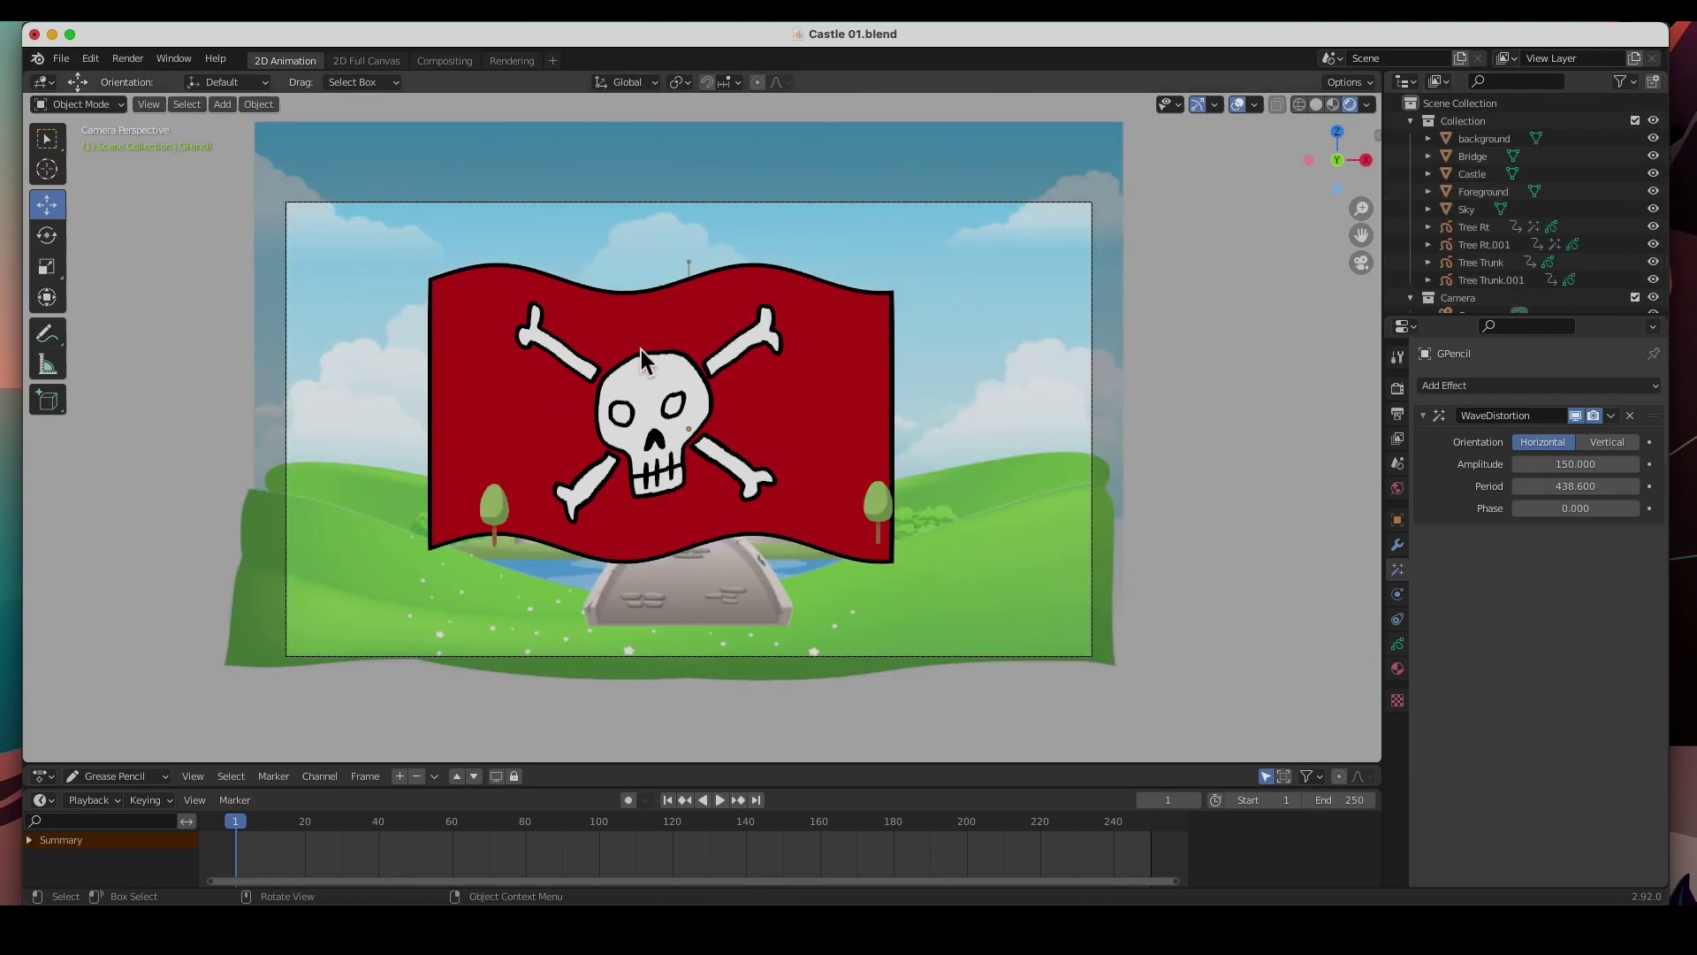
left_click(616, 386)
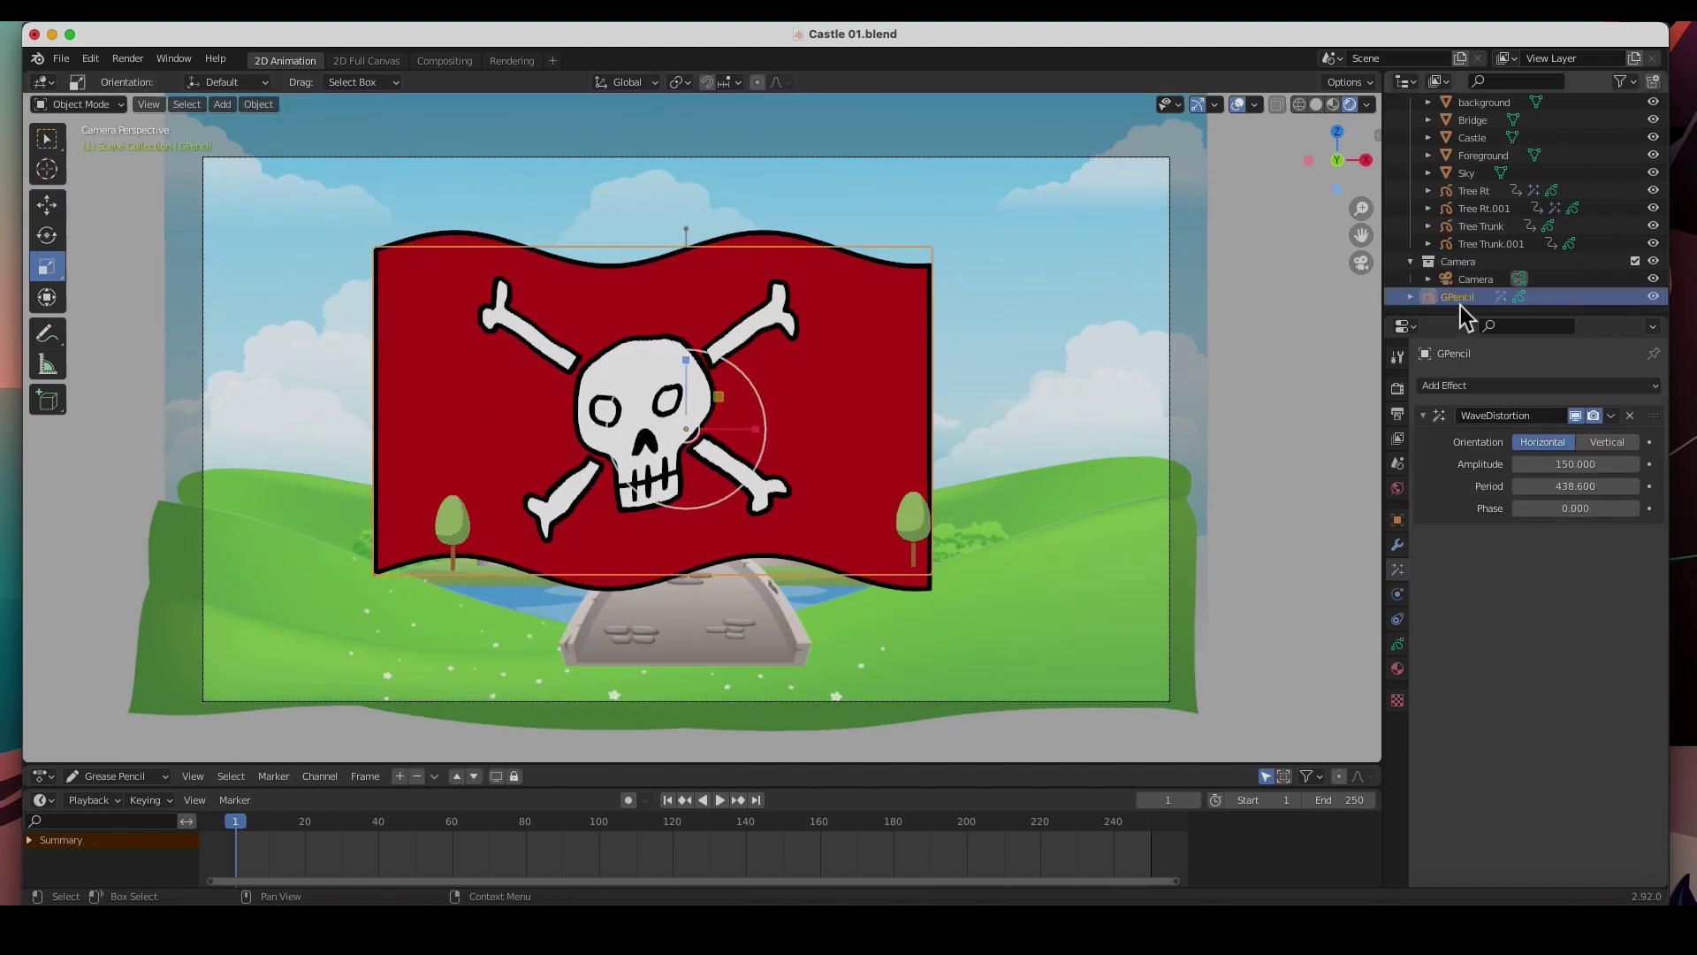
Step: Rename the GPencil object to Flag and move it from Camera into Collection
double_click(1460, 303)
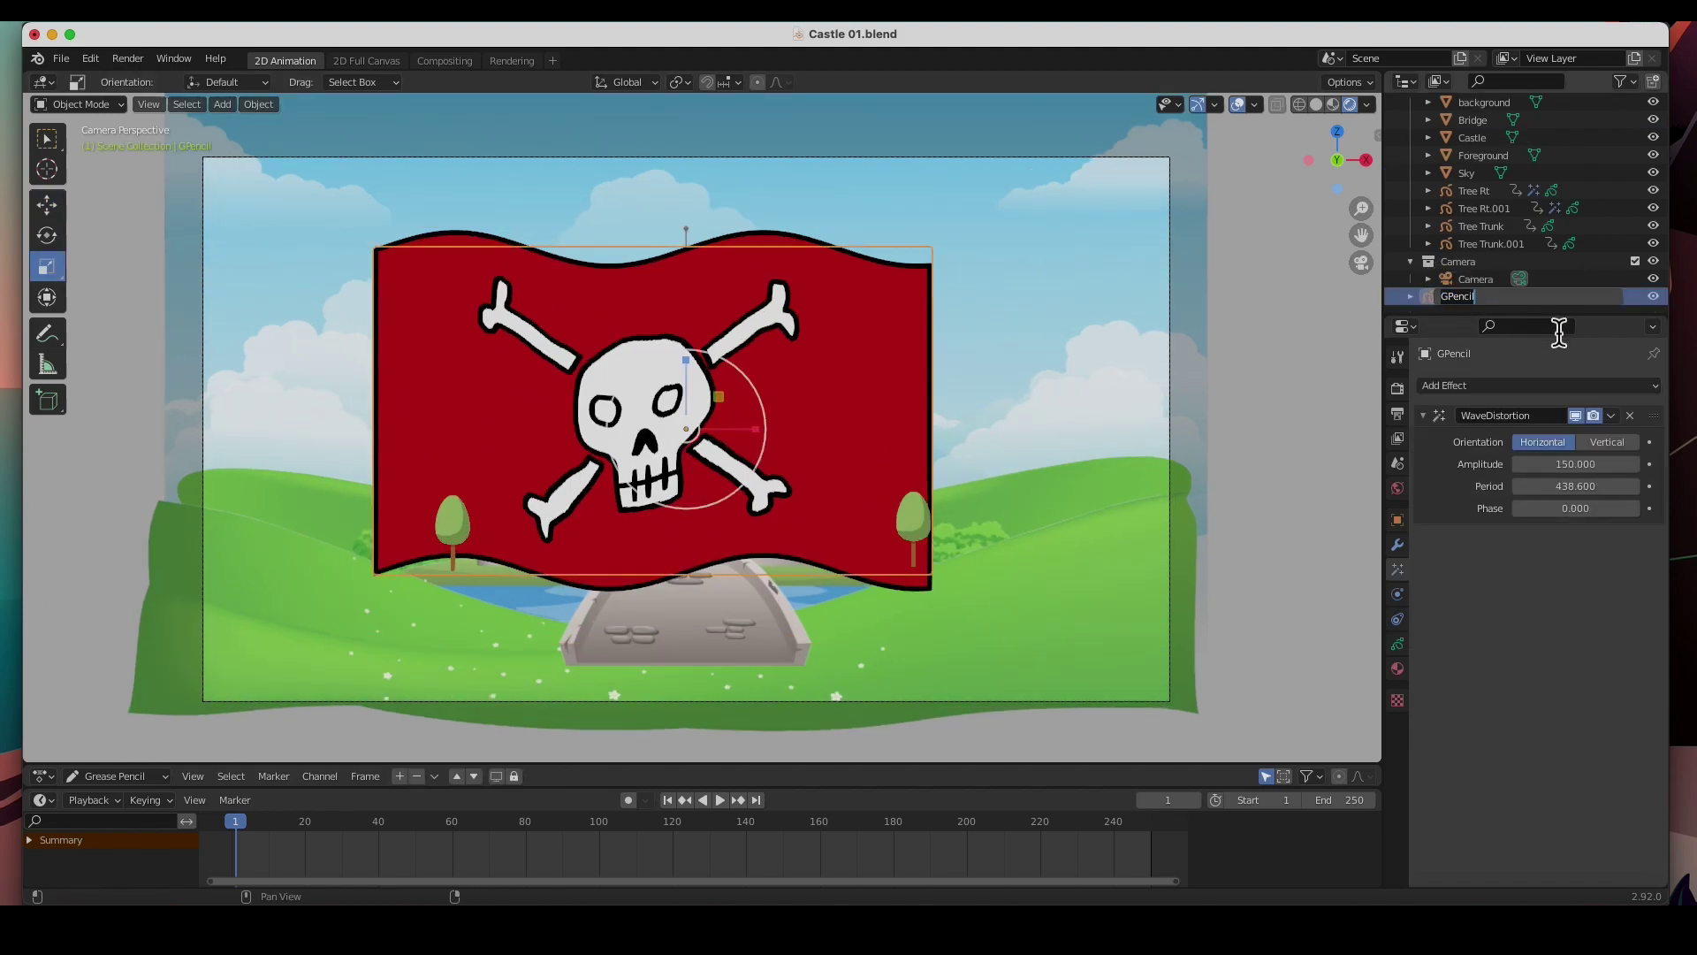
key("Return")
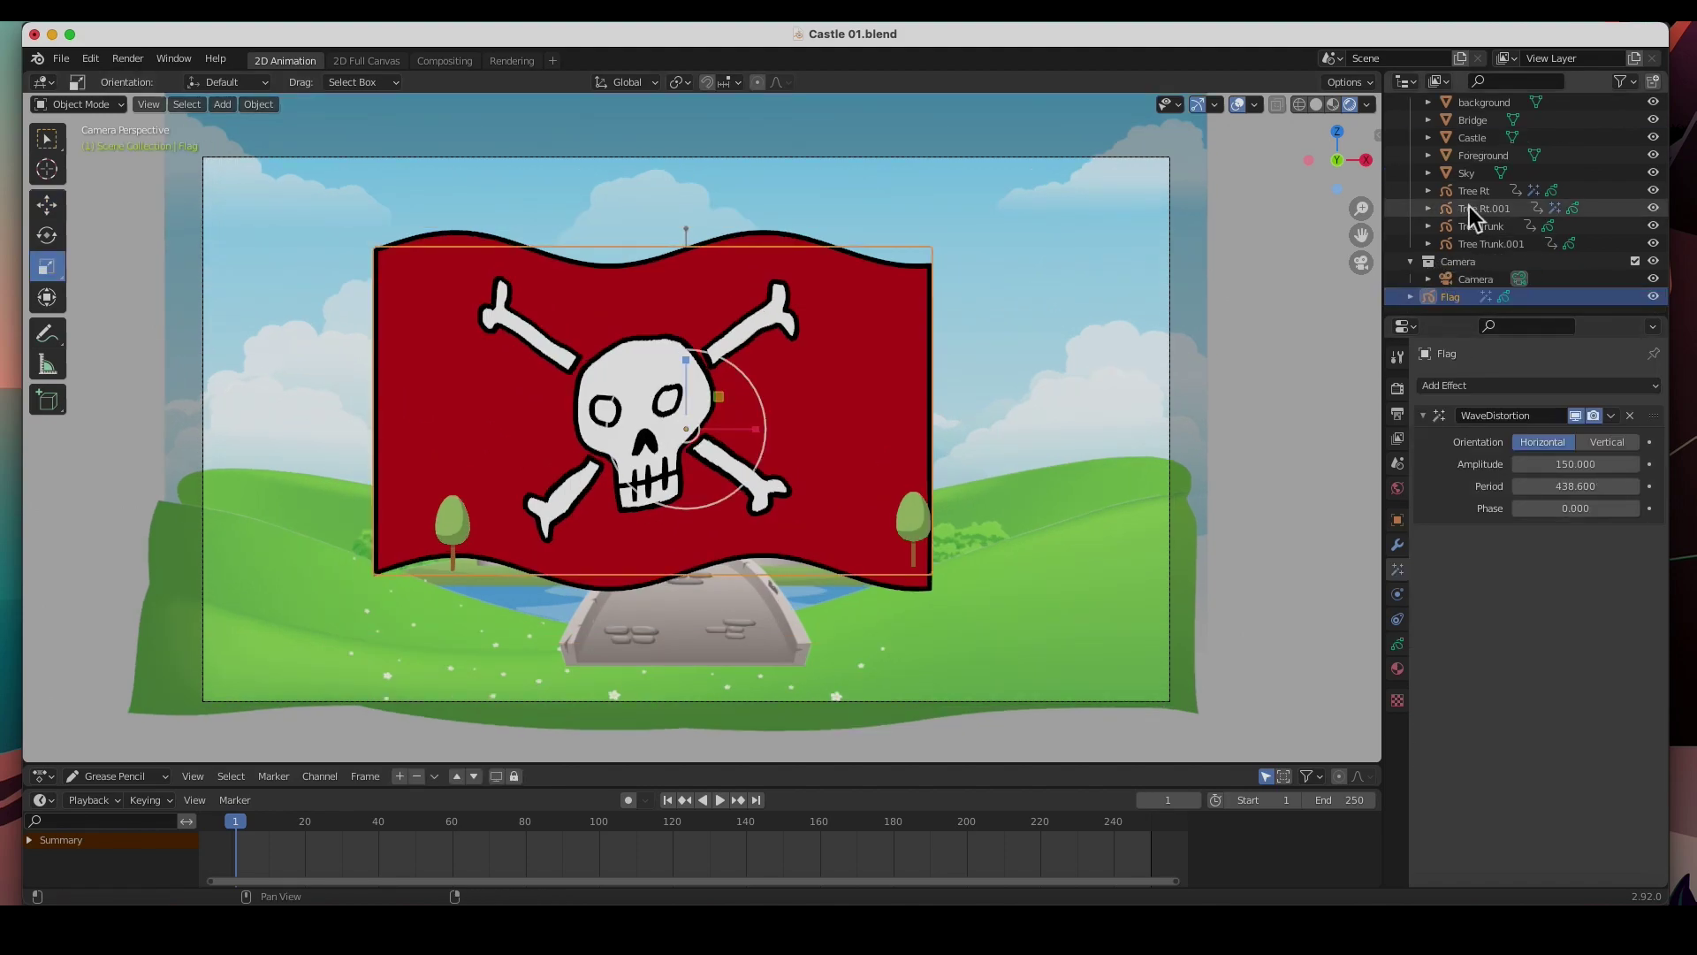
left_click_drag(1434, 299, 1493, 188)
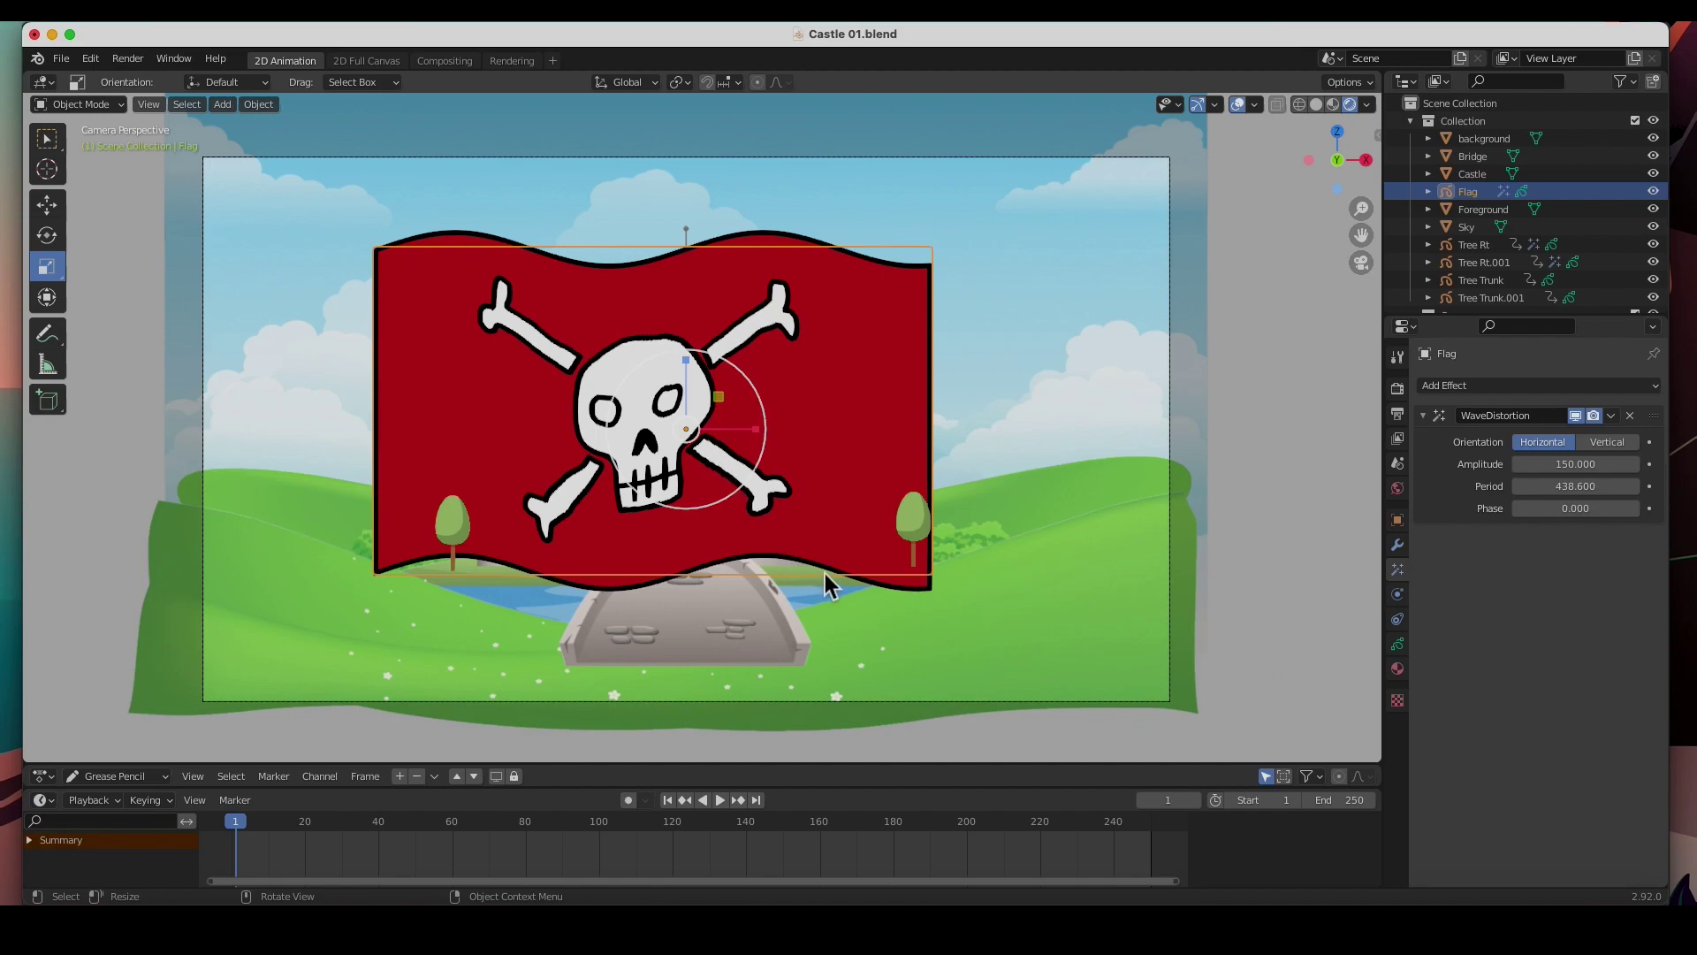
key("s")
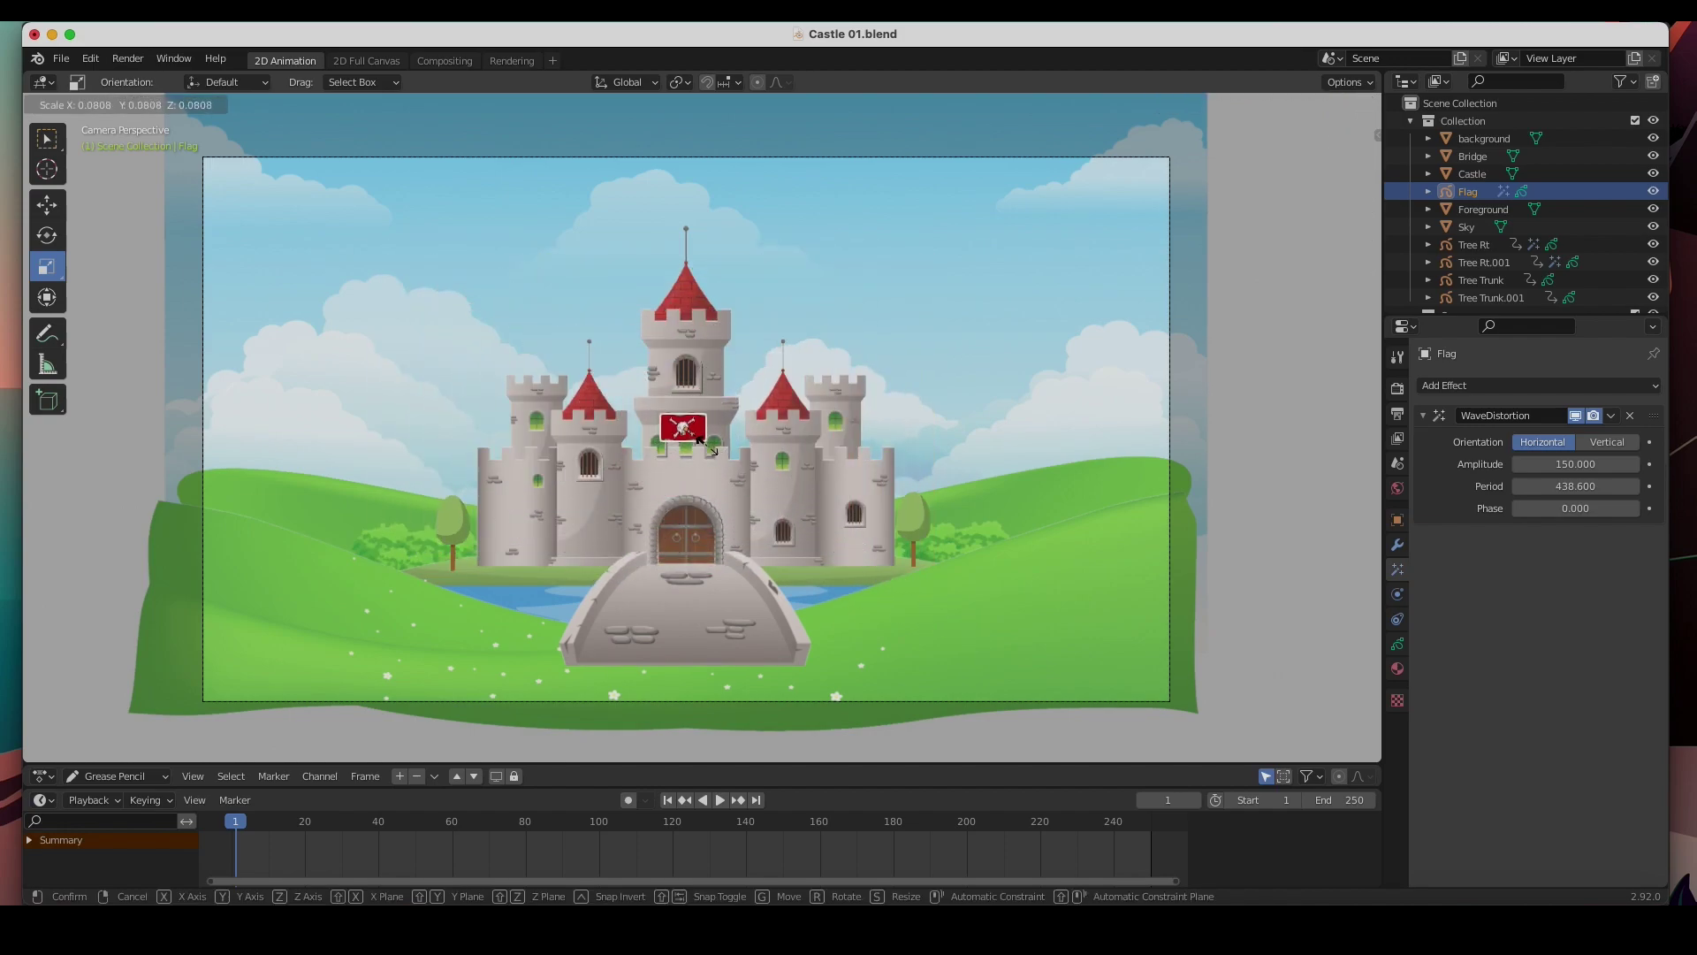
Step: Shrink the flag to about 0.08 scale and move it onto the central spire's pole
left_click(698, 439)
scroll(687, 416, "up", 6)
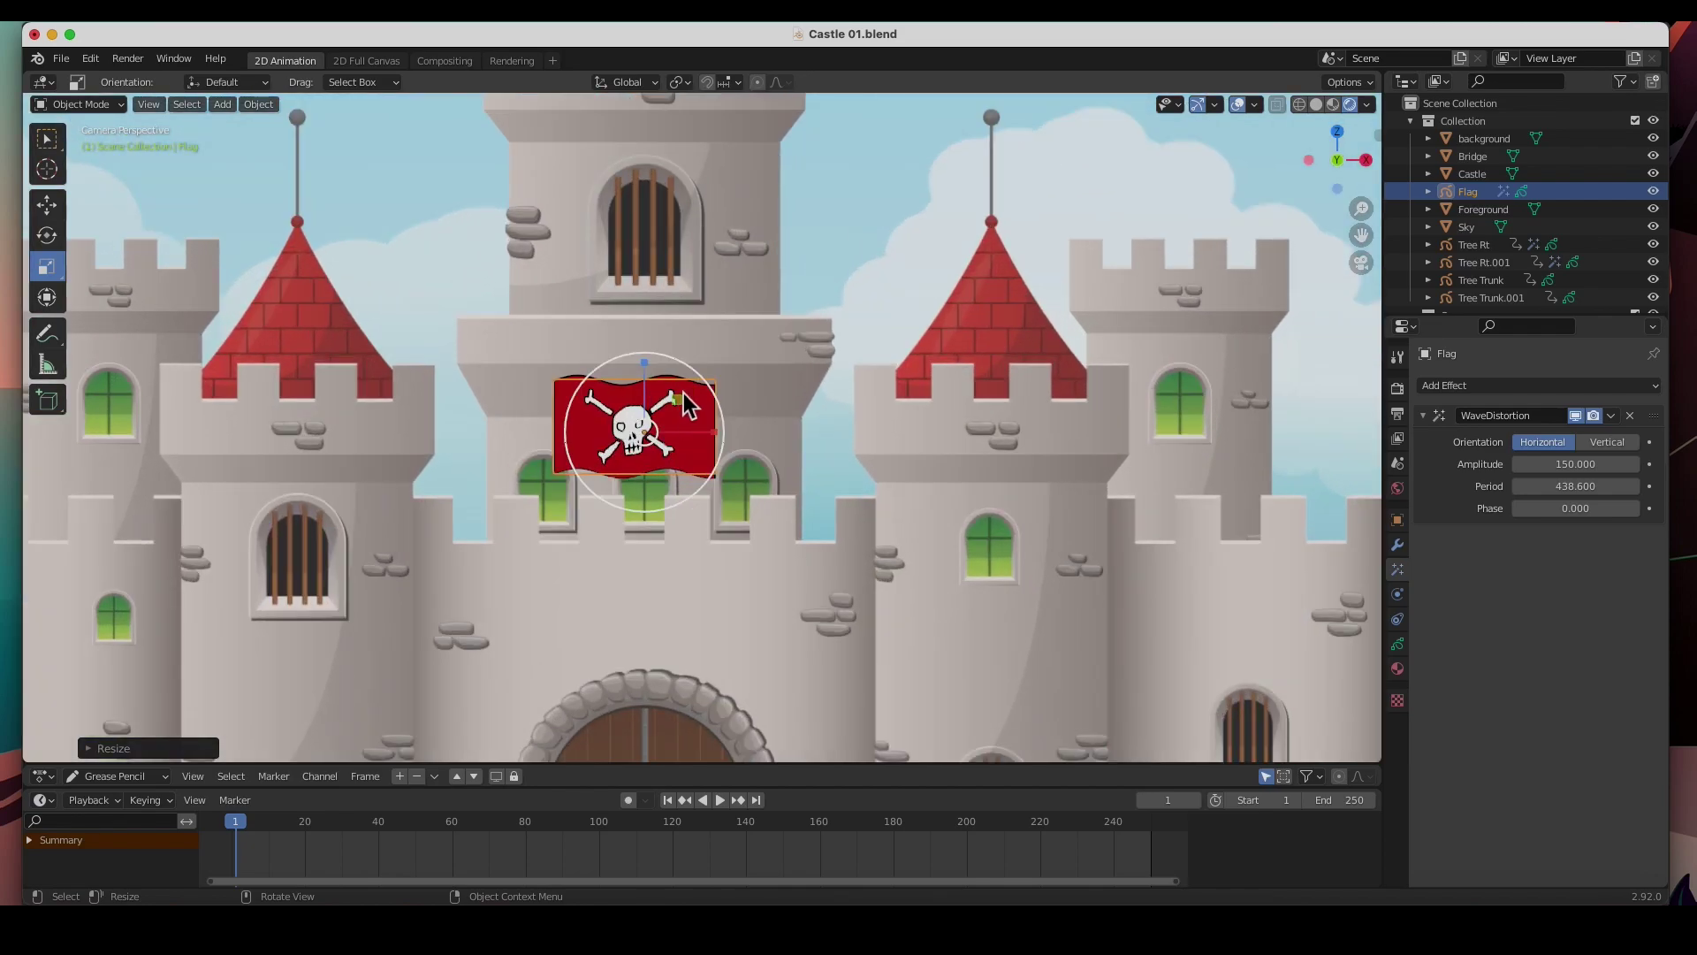
middle_click_drag(762, 257, 843, 583, "shift")
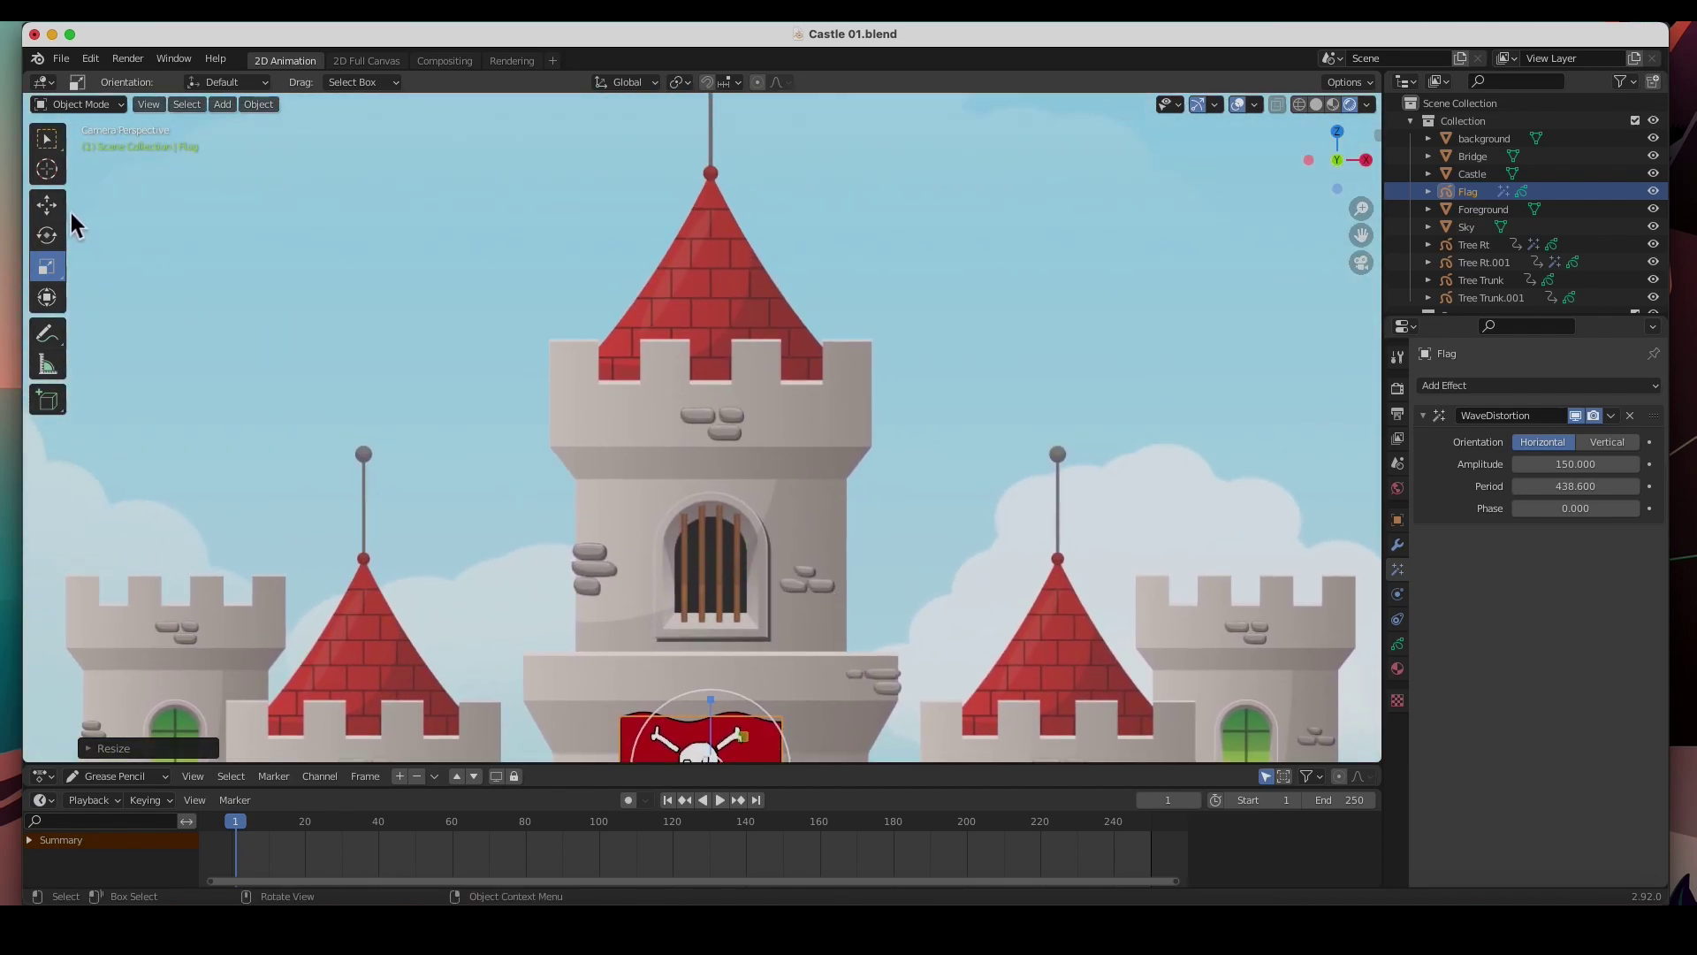
left_click(47, 204)
scroll(732, 671, "down", 1)
left_click_drag(714, 712, 786, 168)
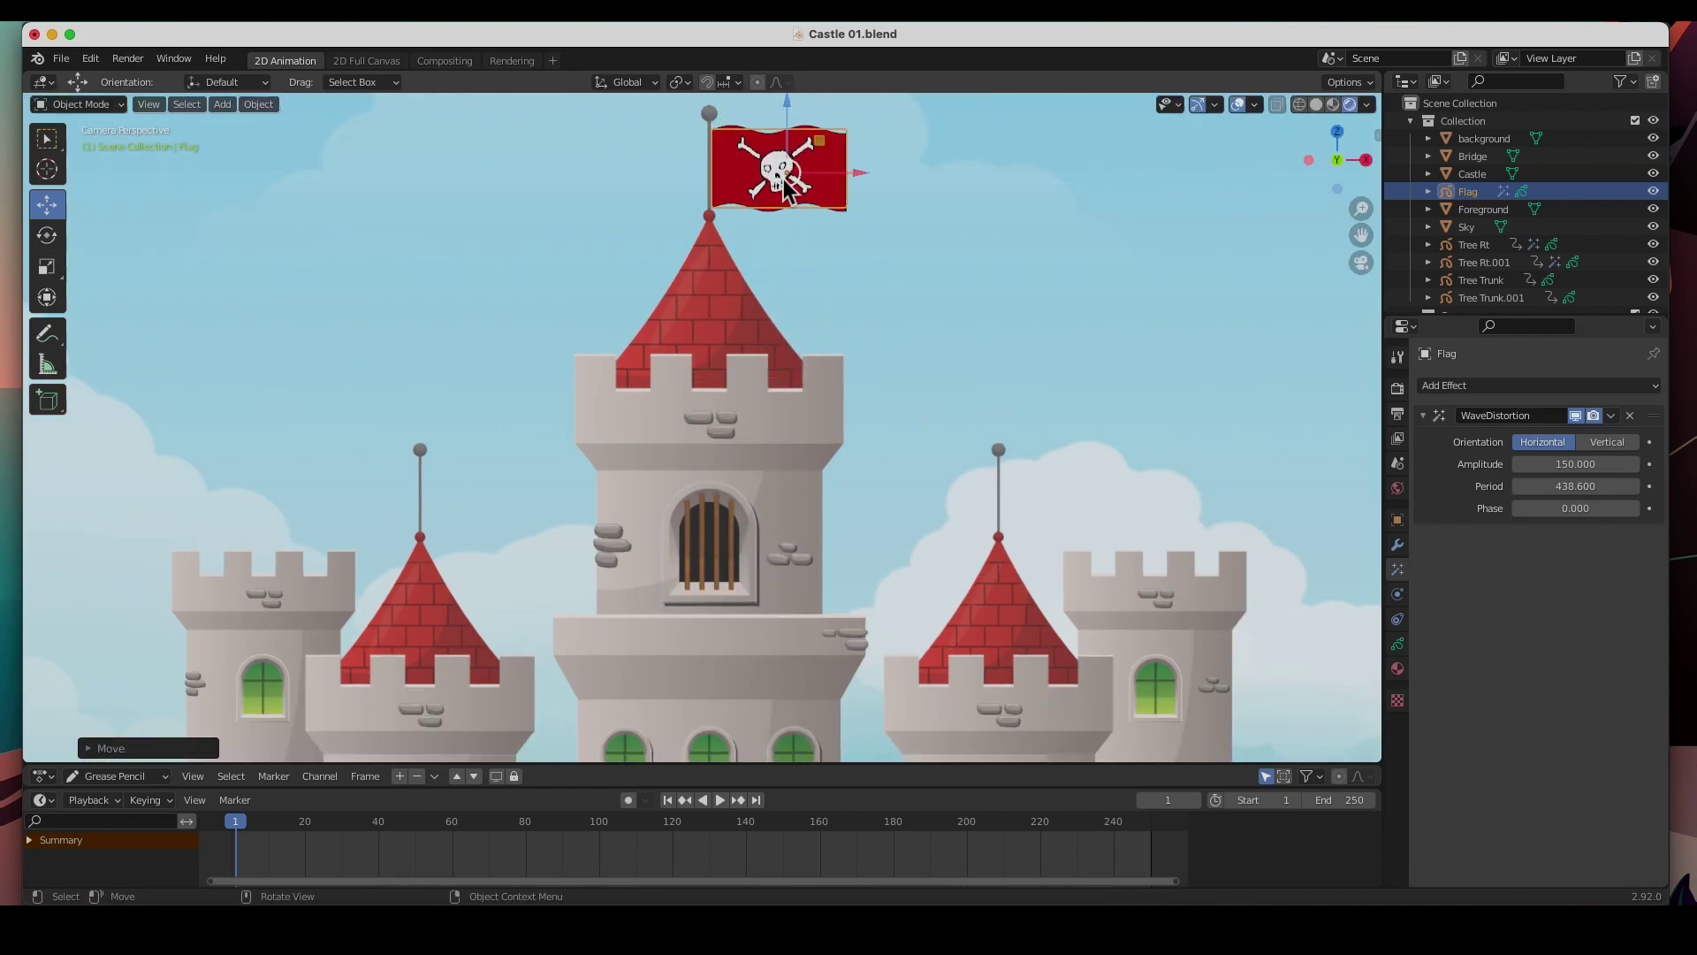
scroll(781, 178, "up", 6)
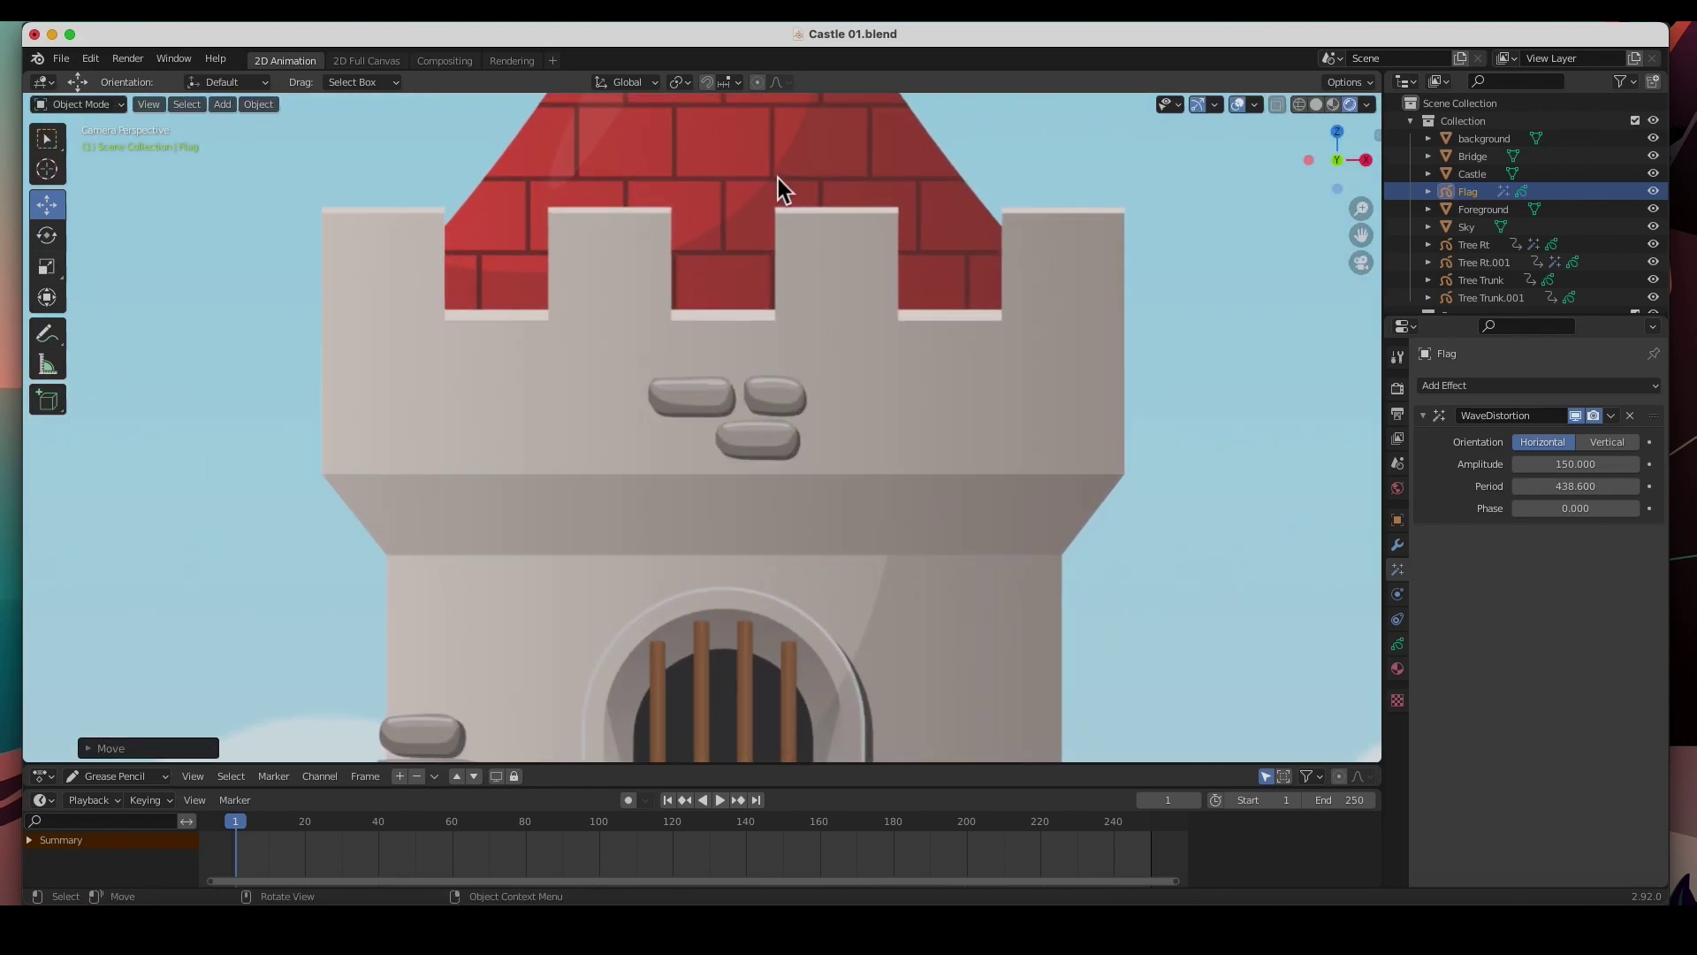
key("KP_Decimal")
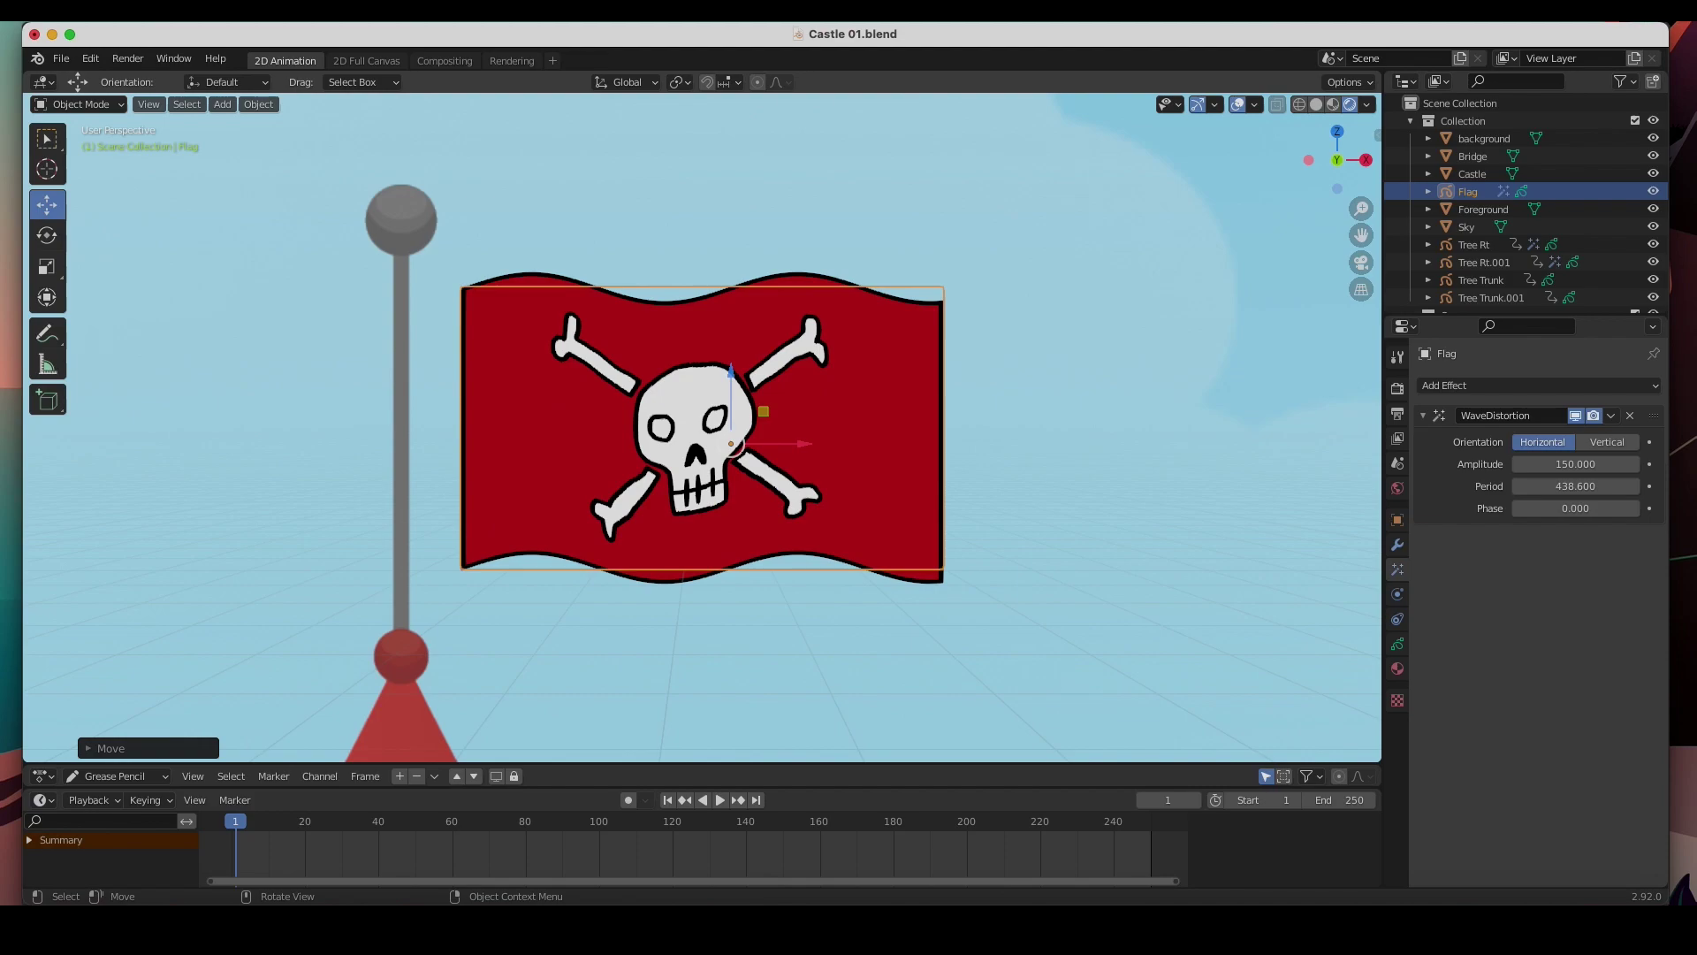
Step: Undo a further resize of the flag and reselect the castle while zooming around the tower
key("s")
left_click(982, 626)
key("ctrl+z")
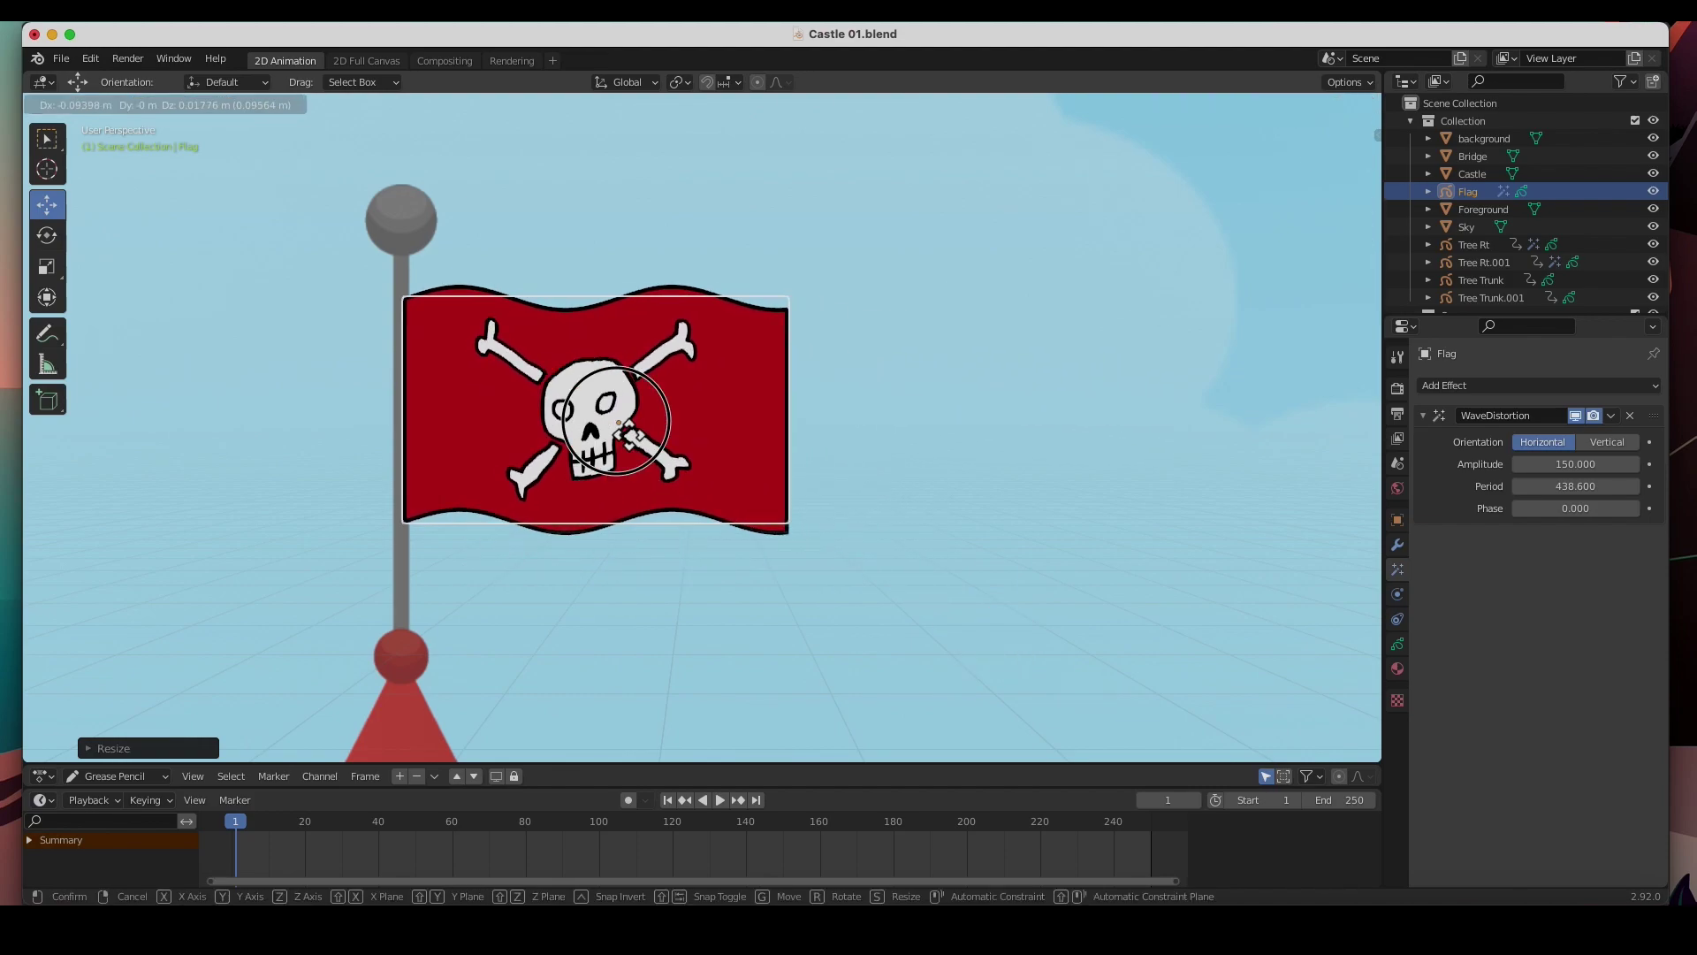
left_click(610, 580)
scroll(608, 583, "down", 4)
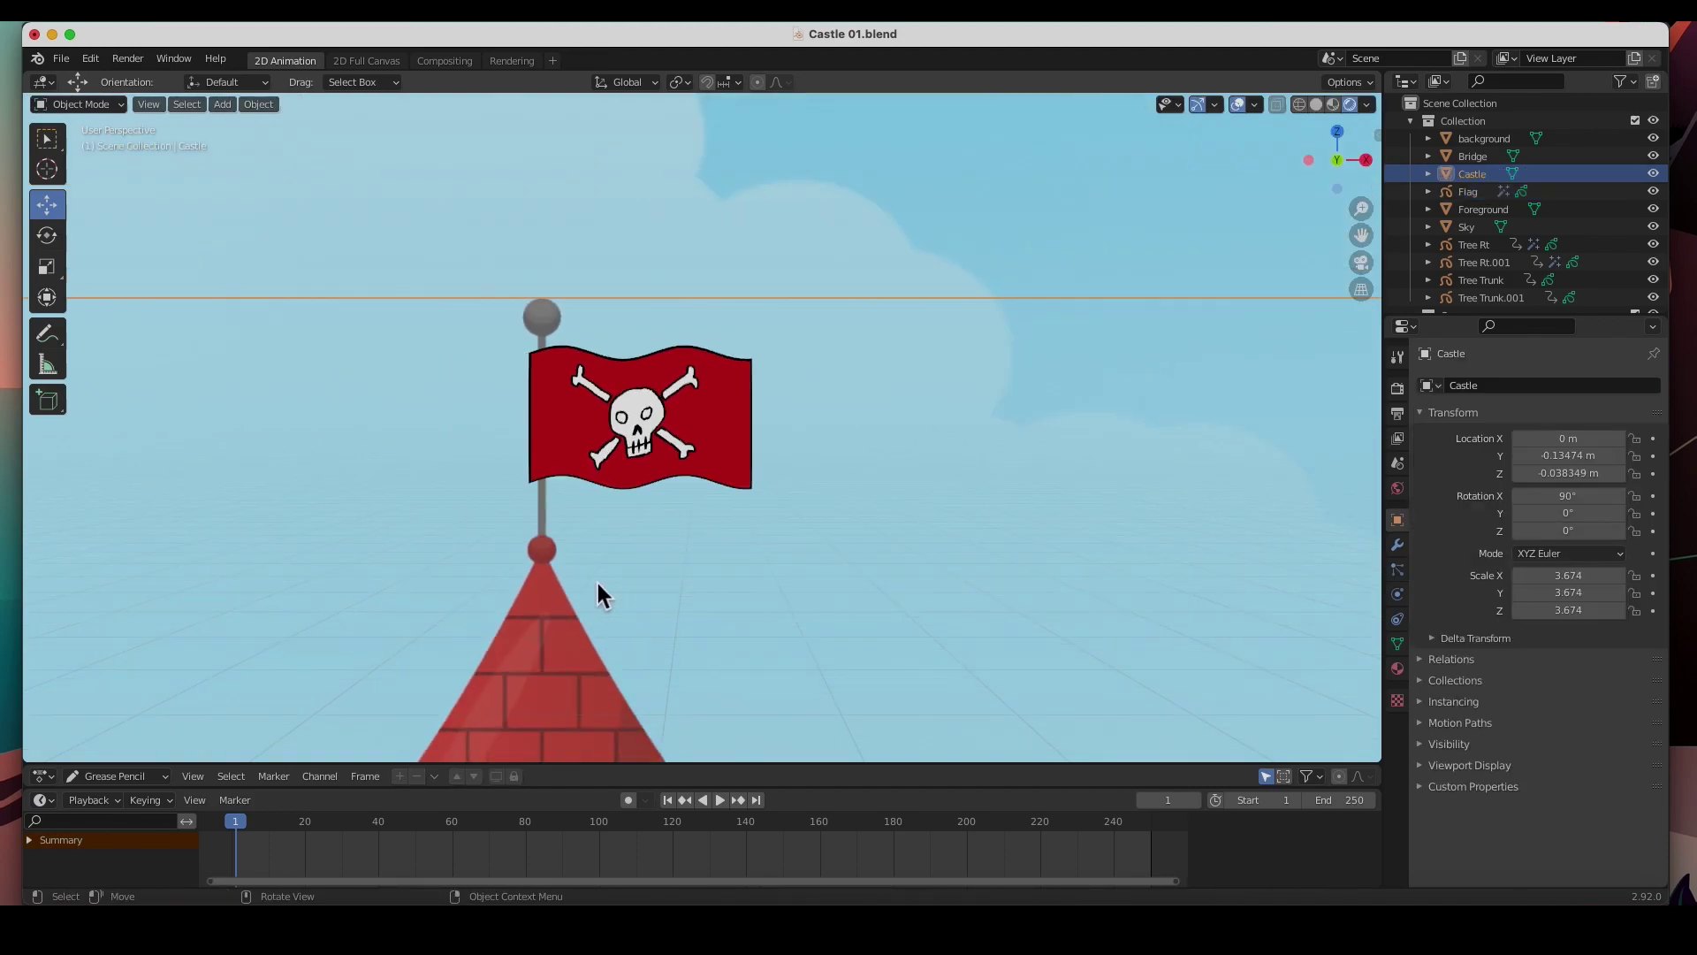
scroll(598, 590, "up", 1)
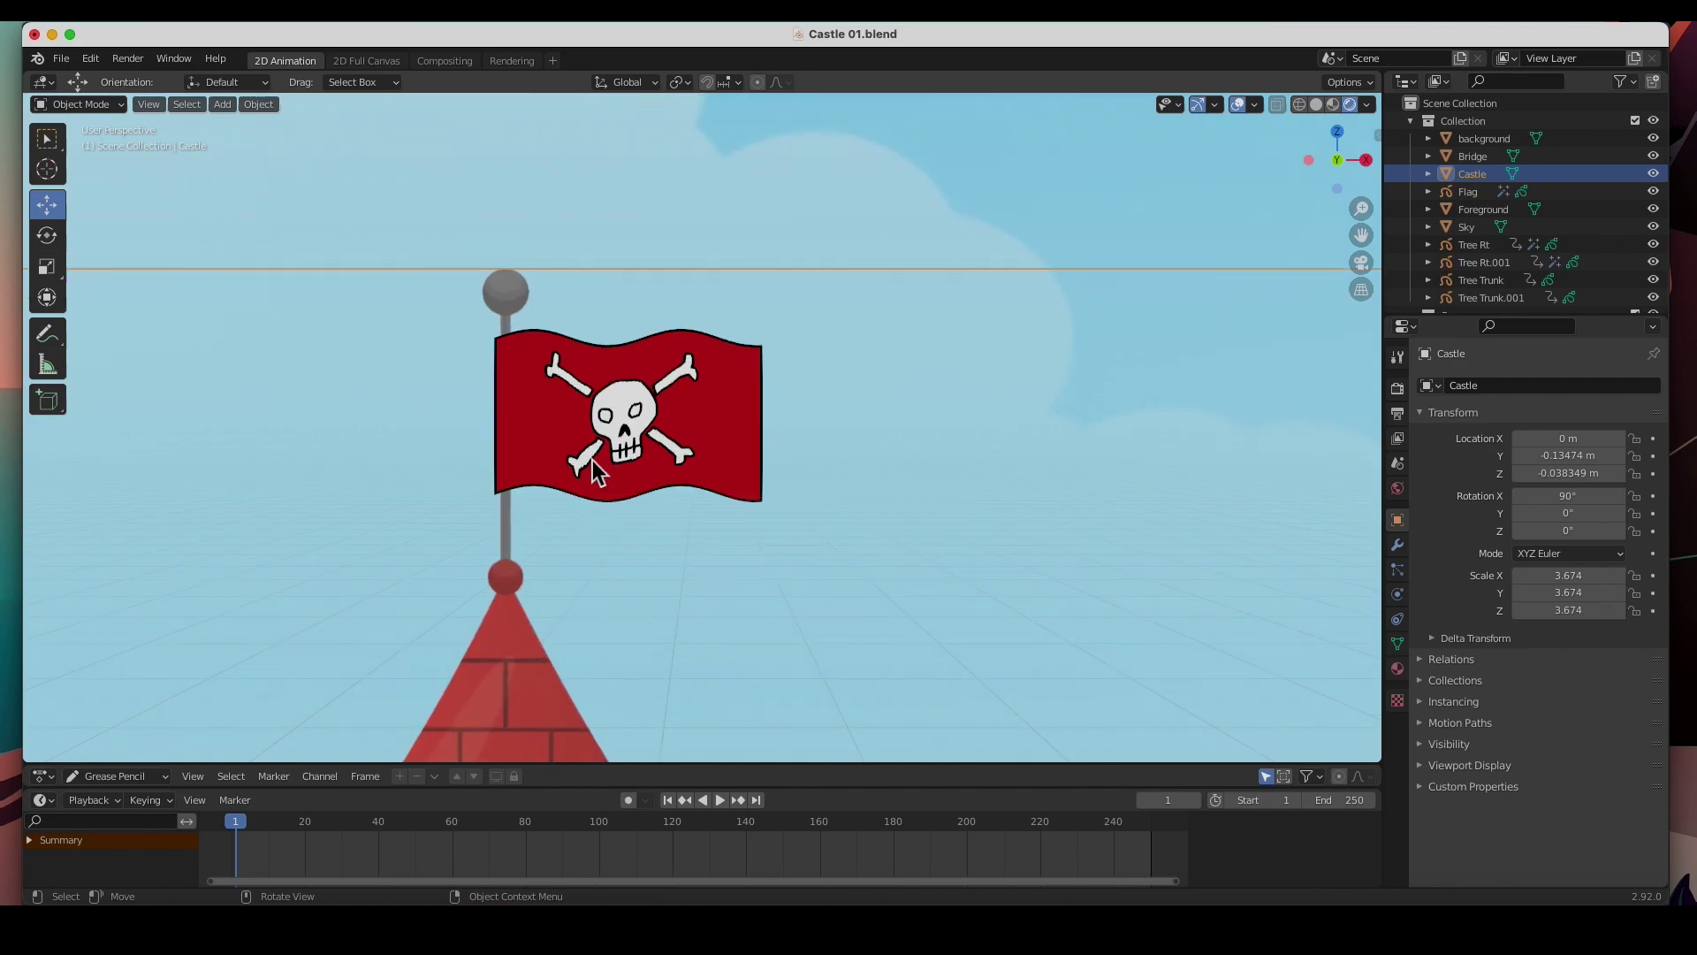
scroll(592, 462, "down", 5)
scroll(590, 468, "up", 4)
scroll(589, 465, "down", 3)
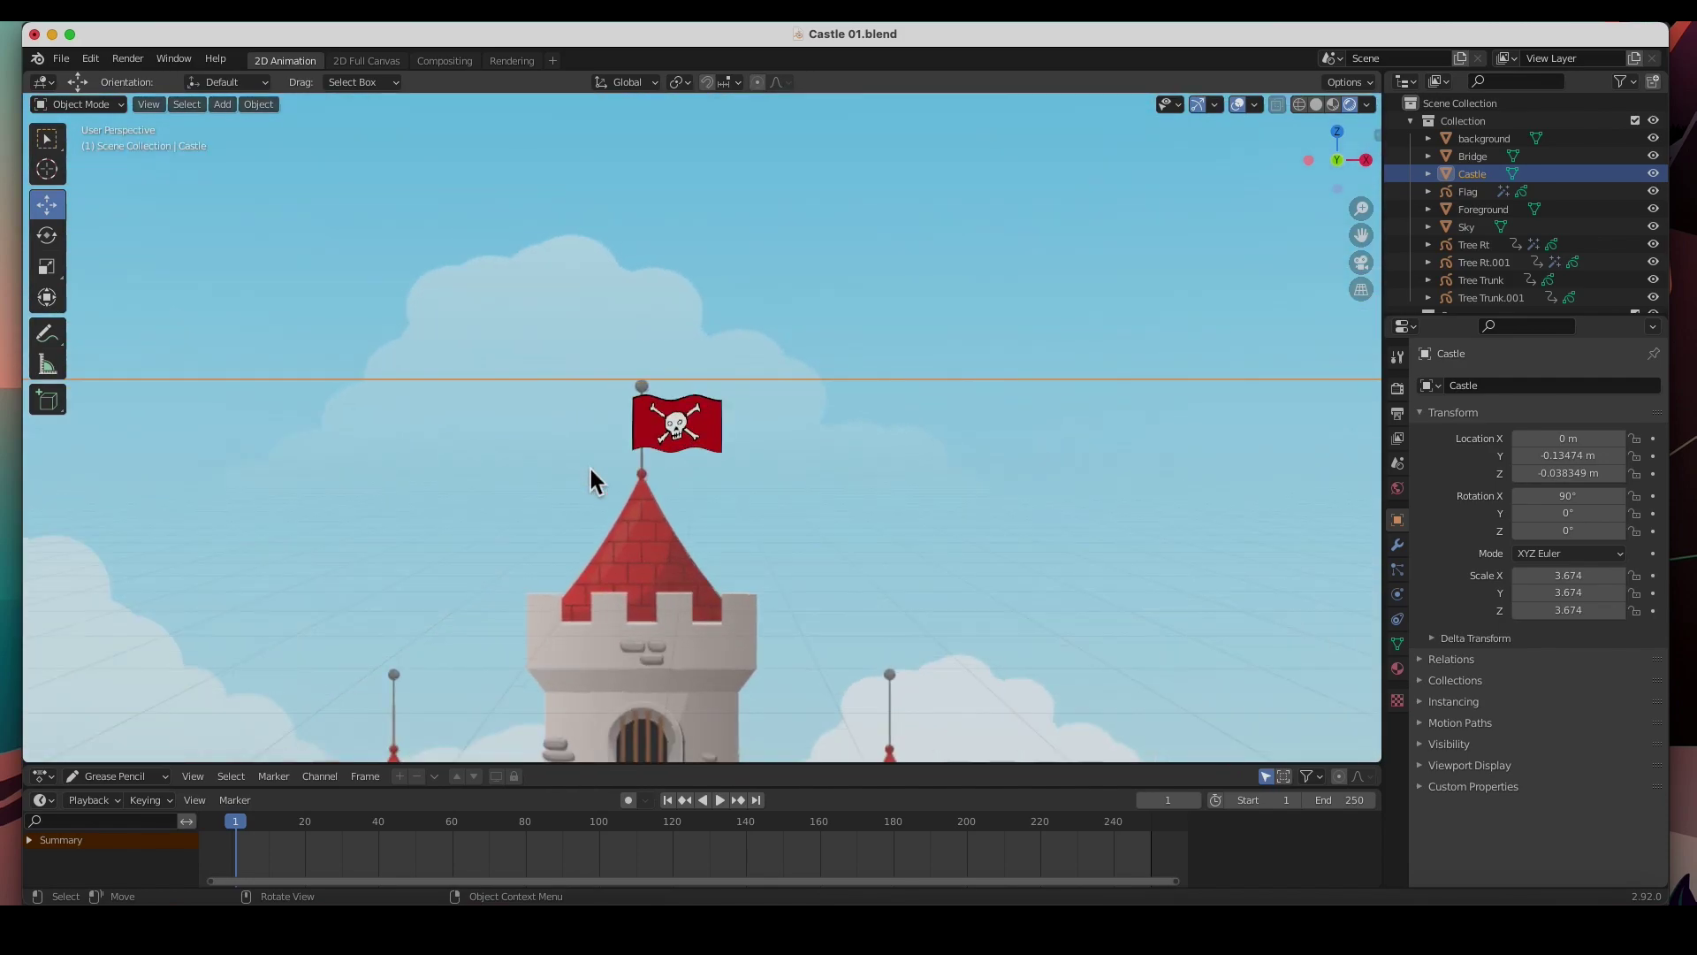
scroll(590, 467, "up", 7)
scroll(592, 468, "down", 5)
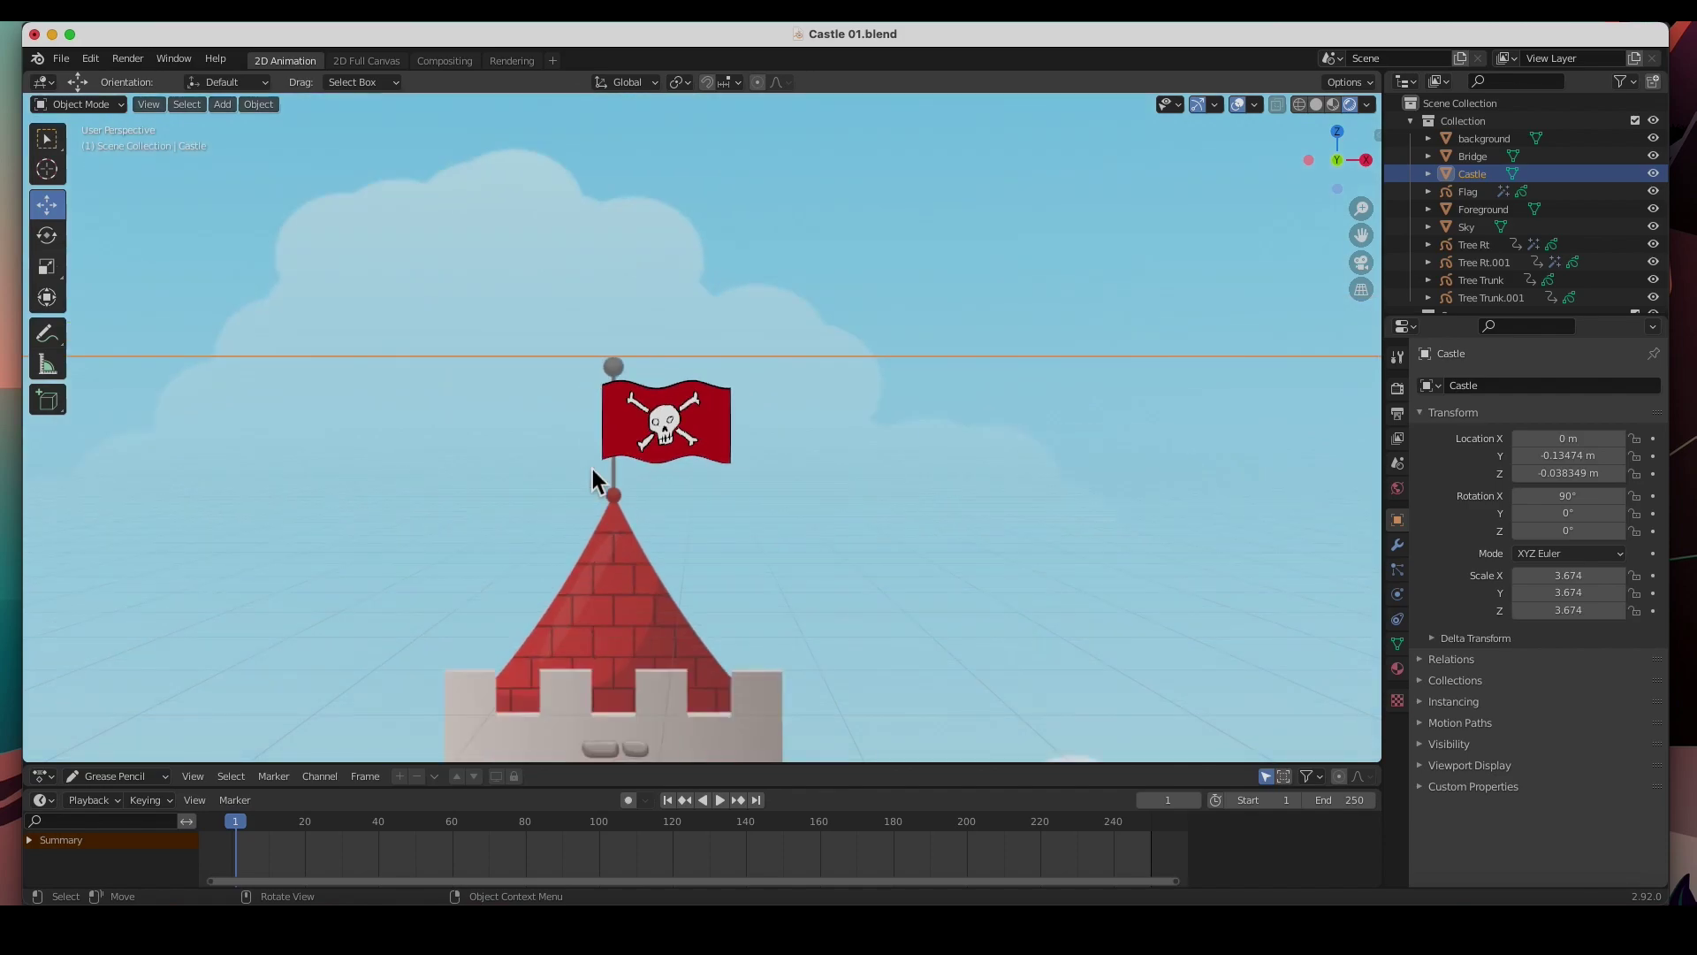
left_click(621, 369)
left_click(619, 369)
Step: In Right Ortho, slide Flag along Y to the castle's depth, then view it rendered through the camera
key("KP_3")
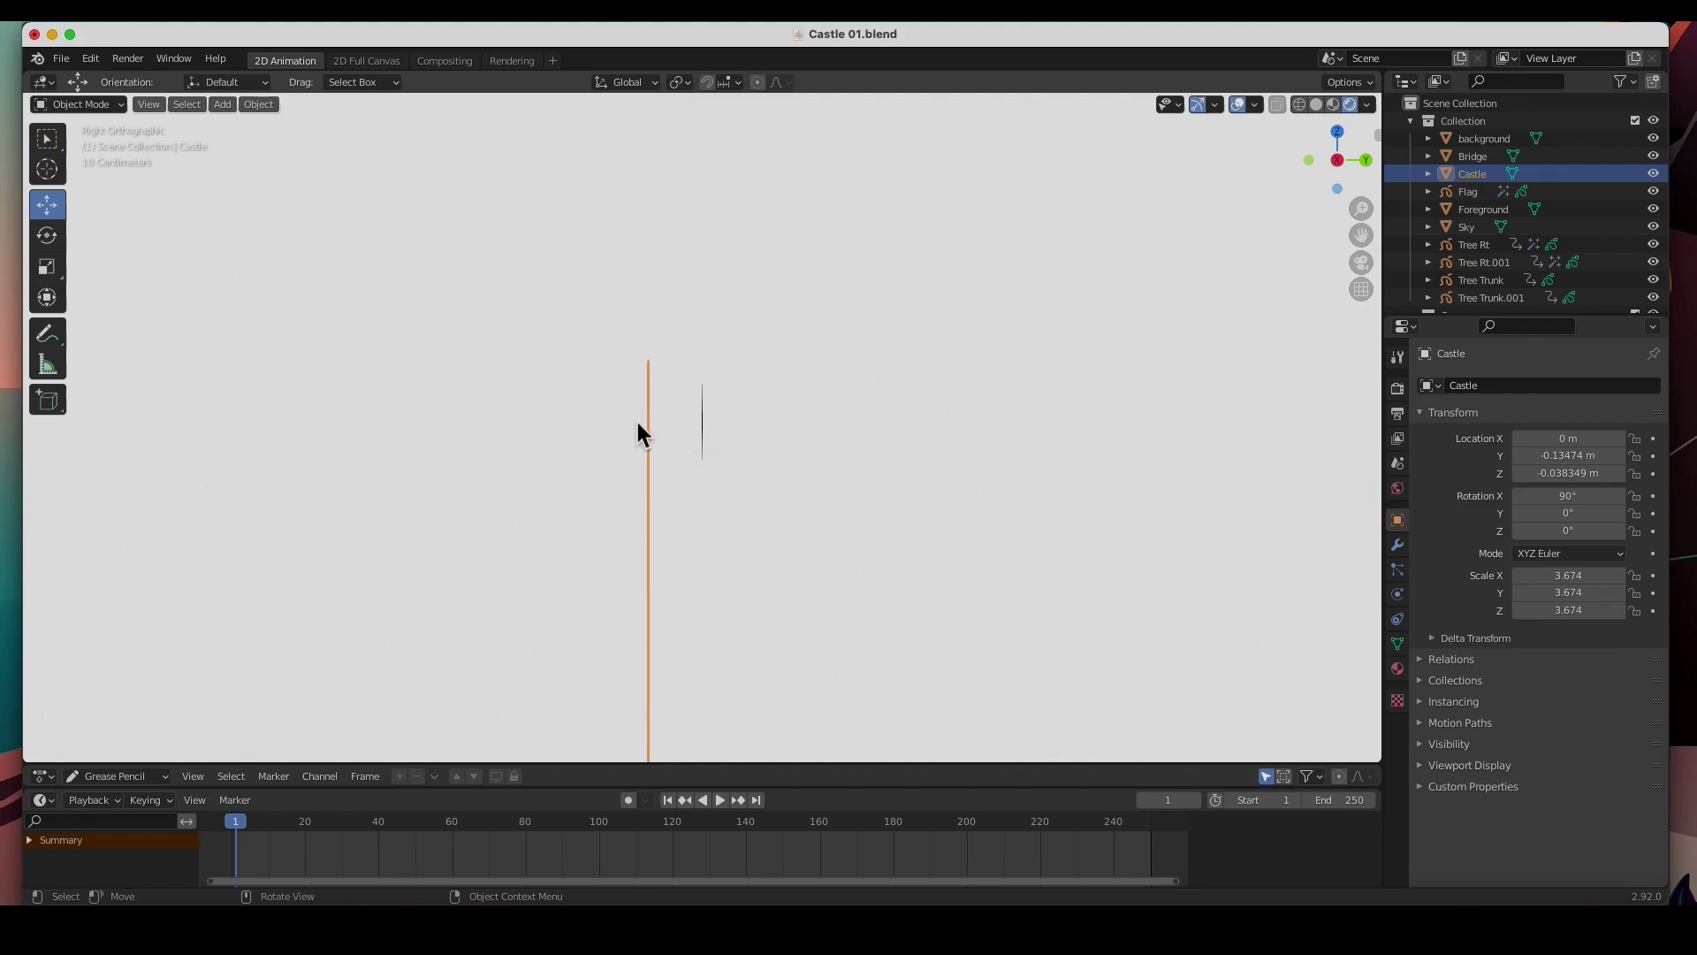
left_click(1301, 106)
left_click(628, 372)
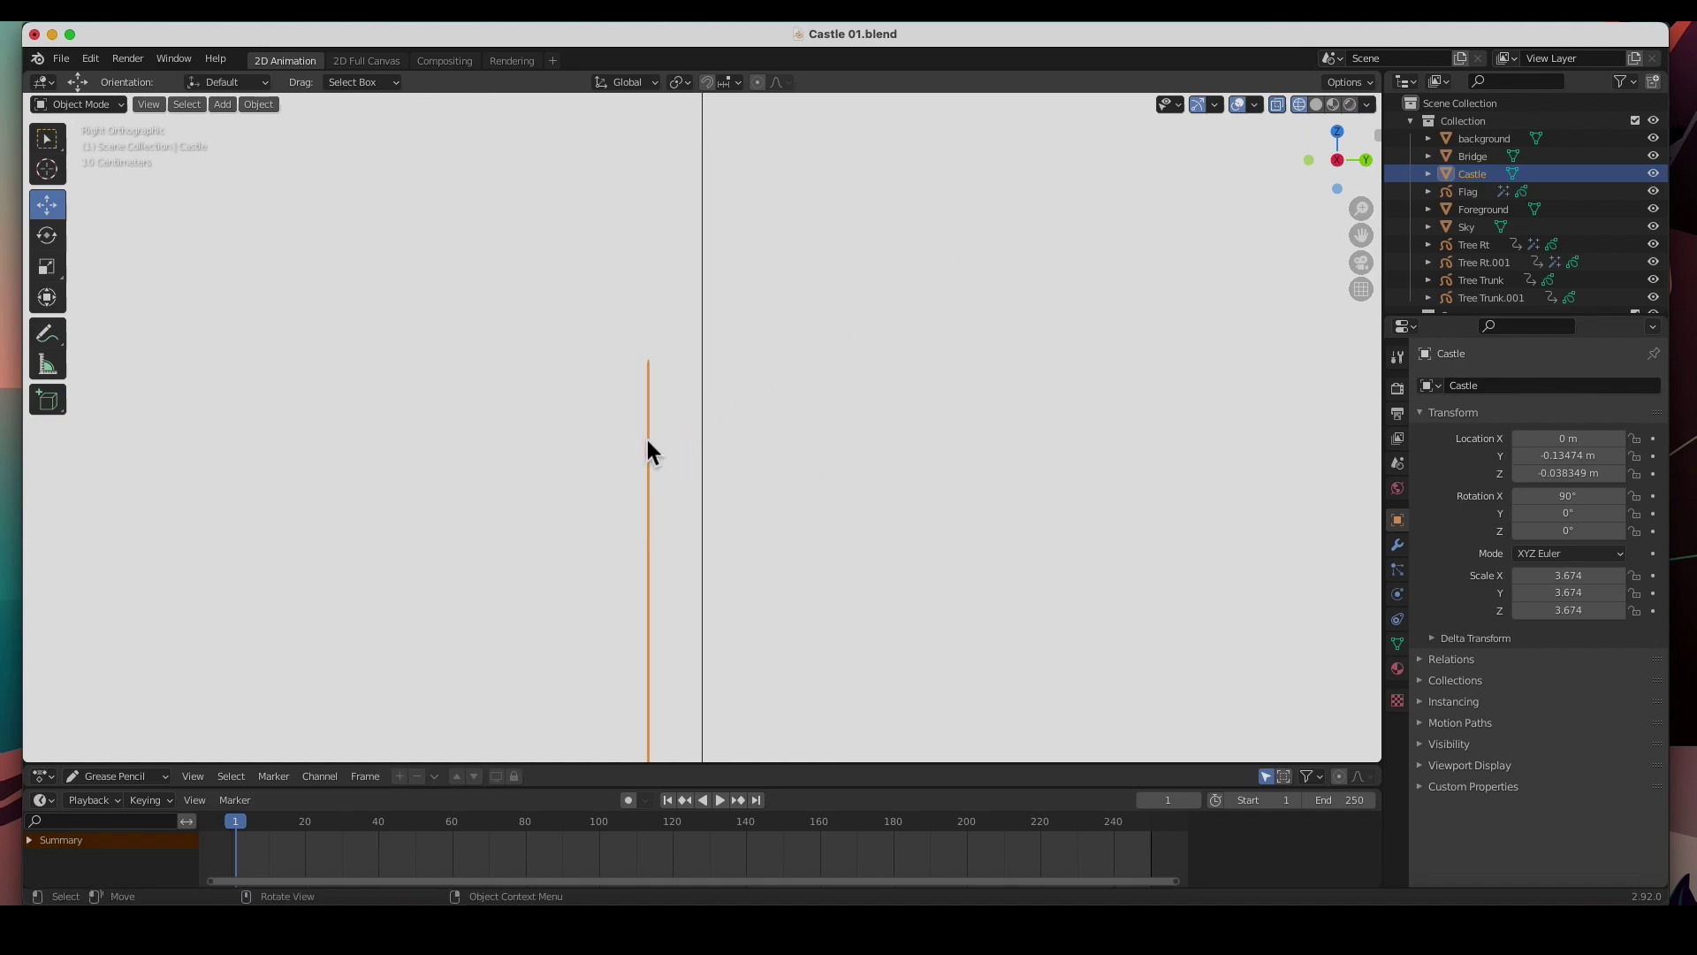
left_click(1478, 193)
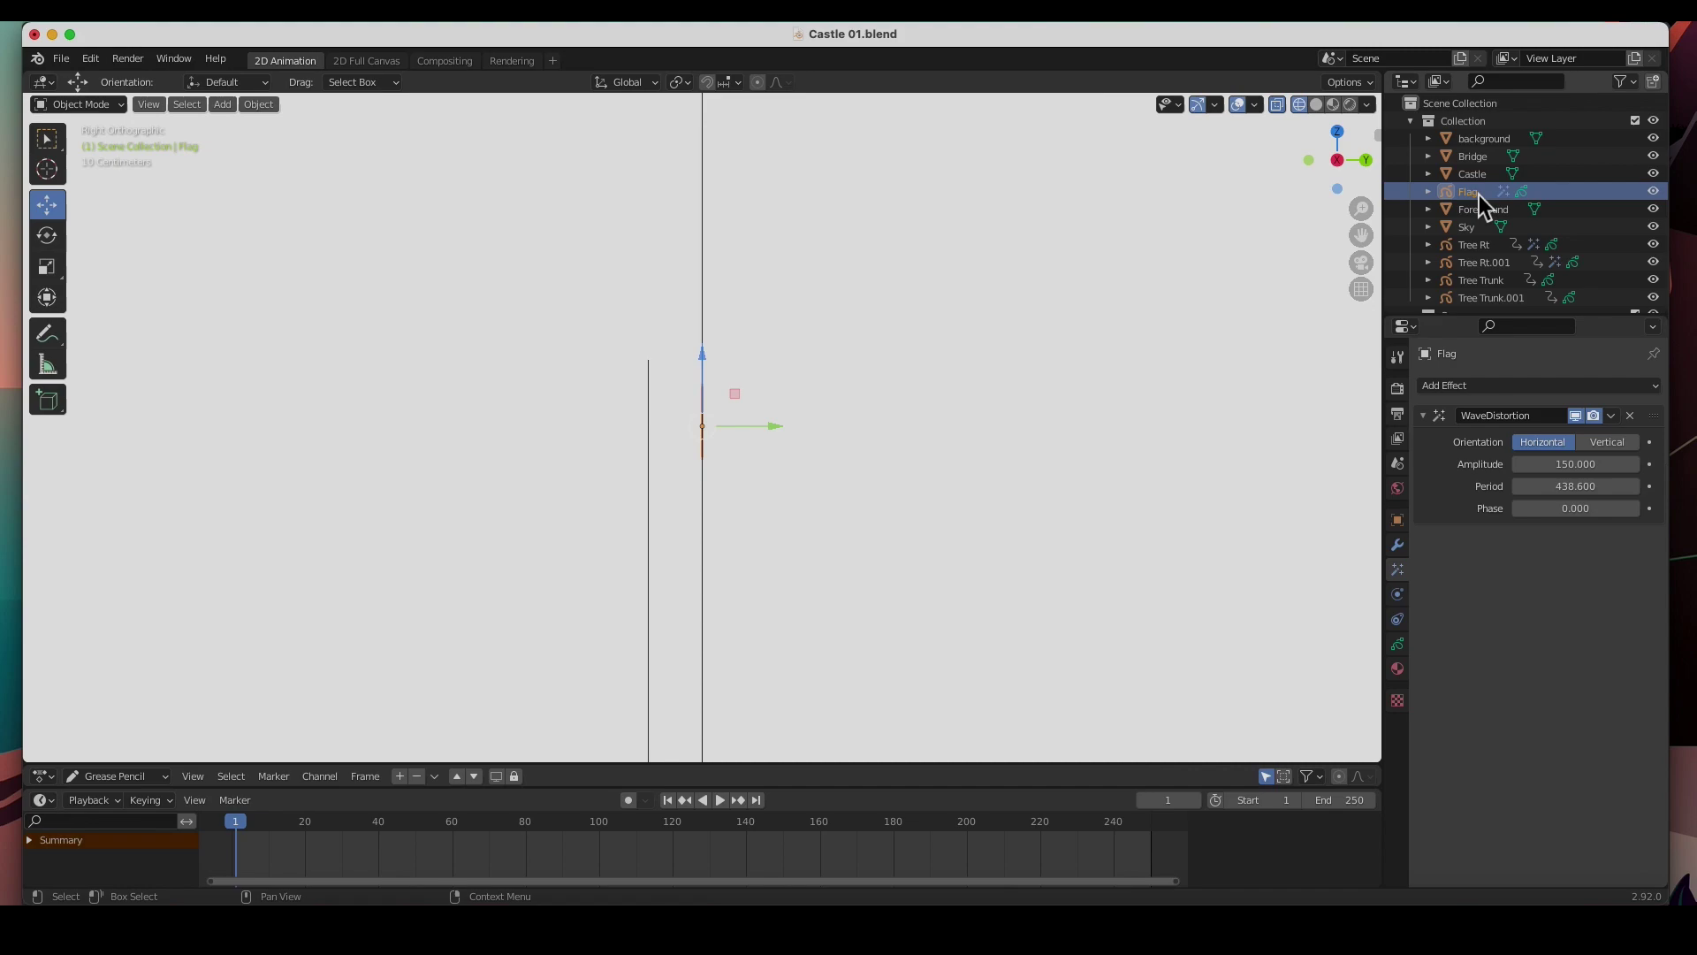
left_click_drag(777, 425, 727, 437)
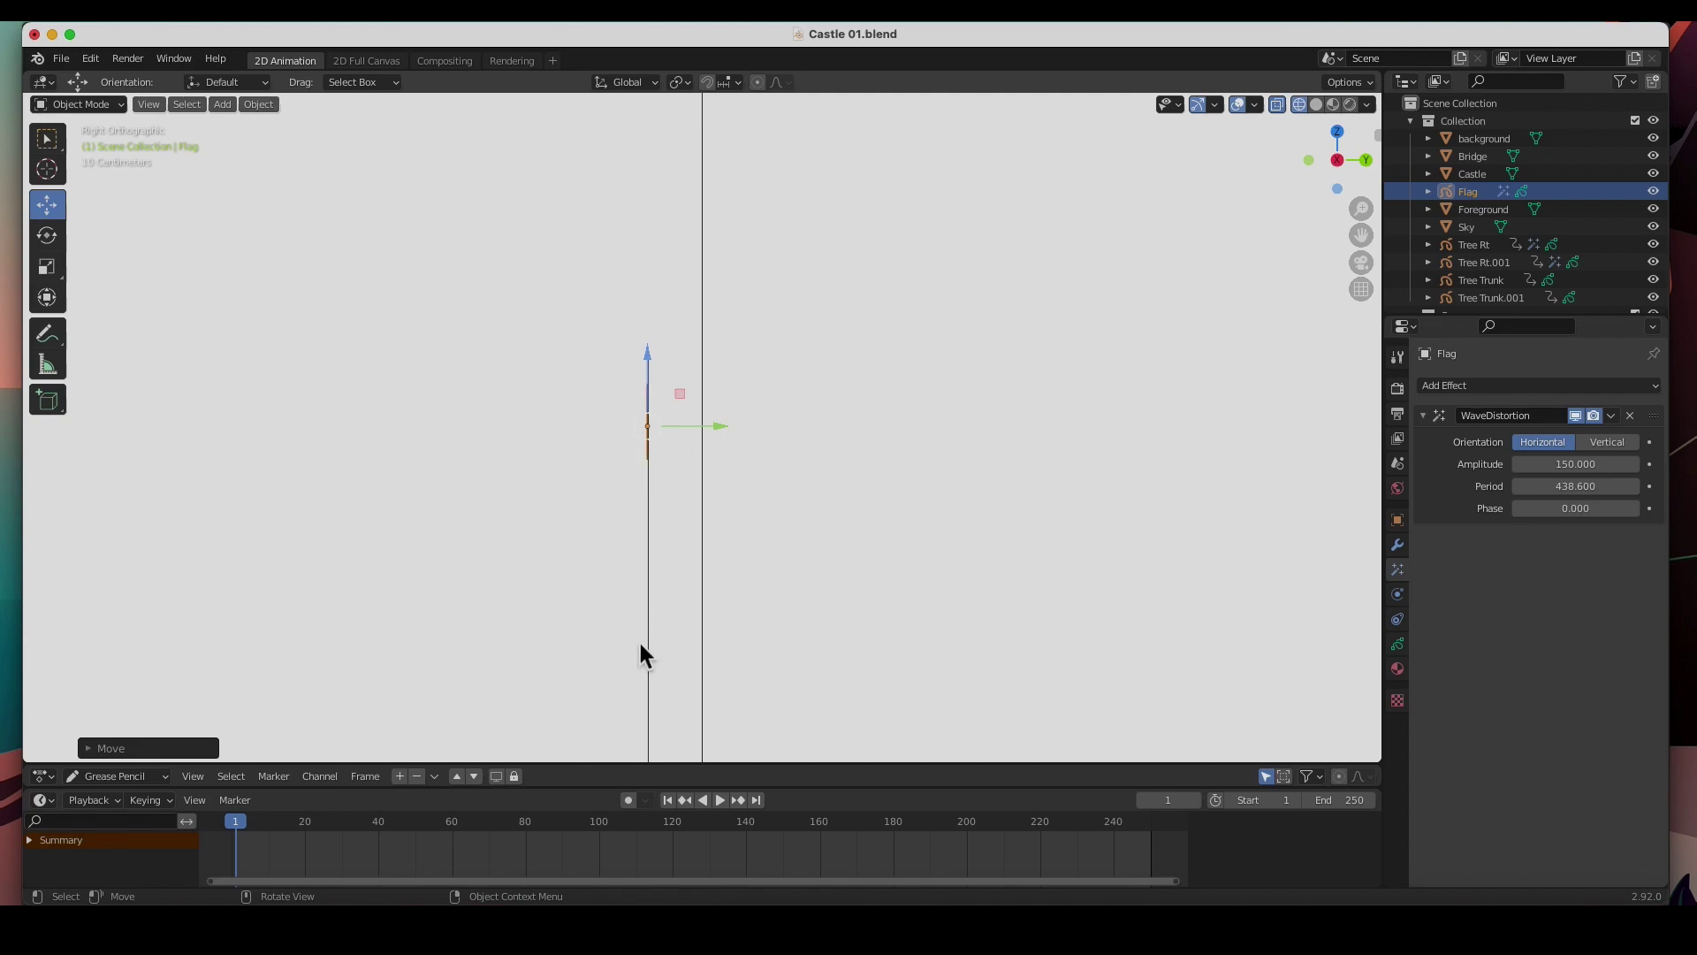
key("KP_0")
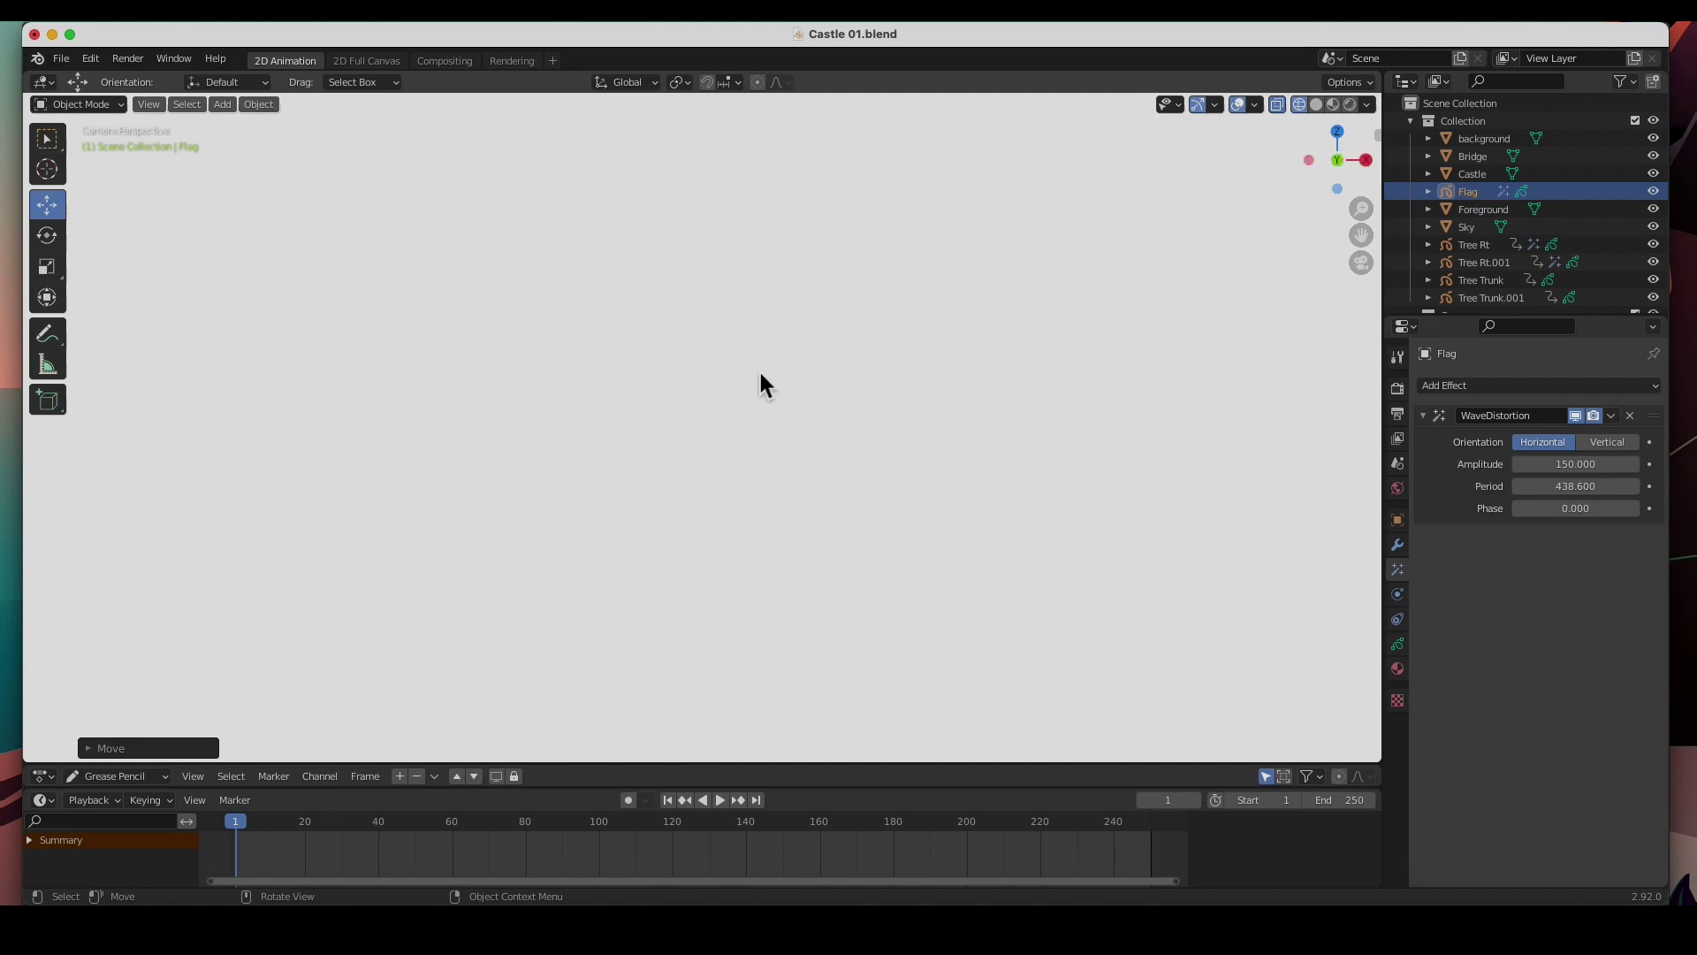
left_click(1349, 104)
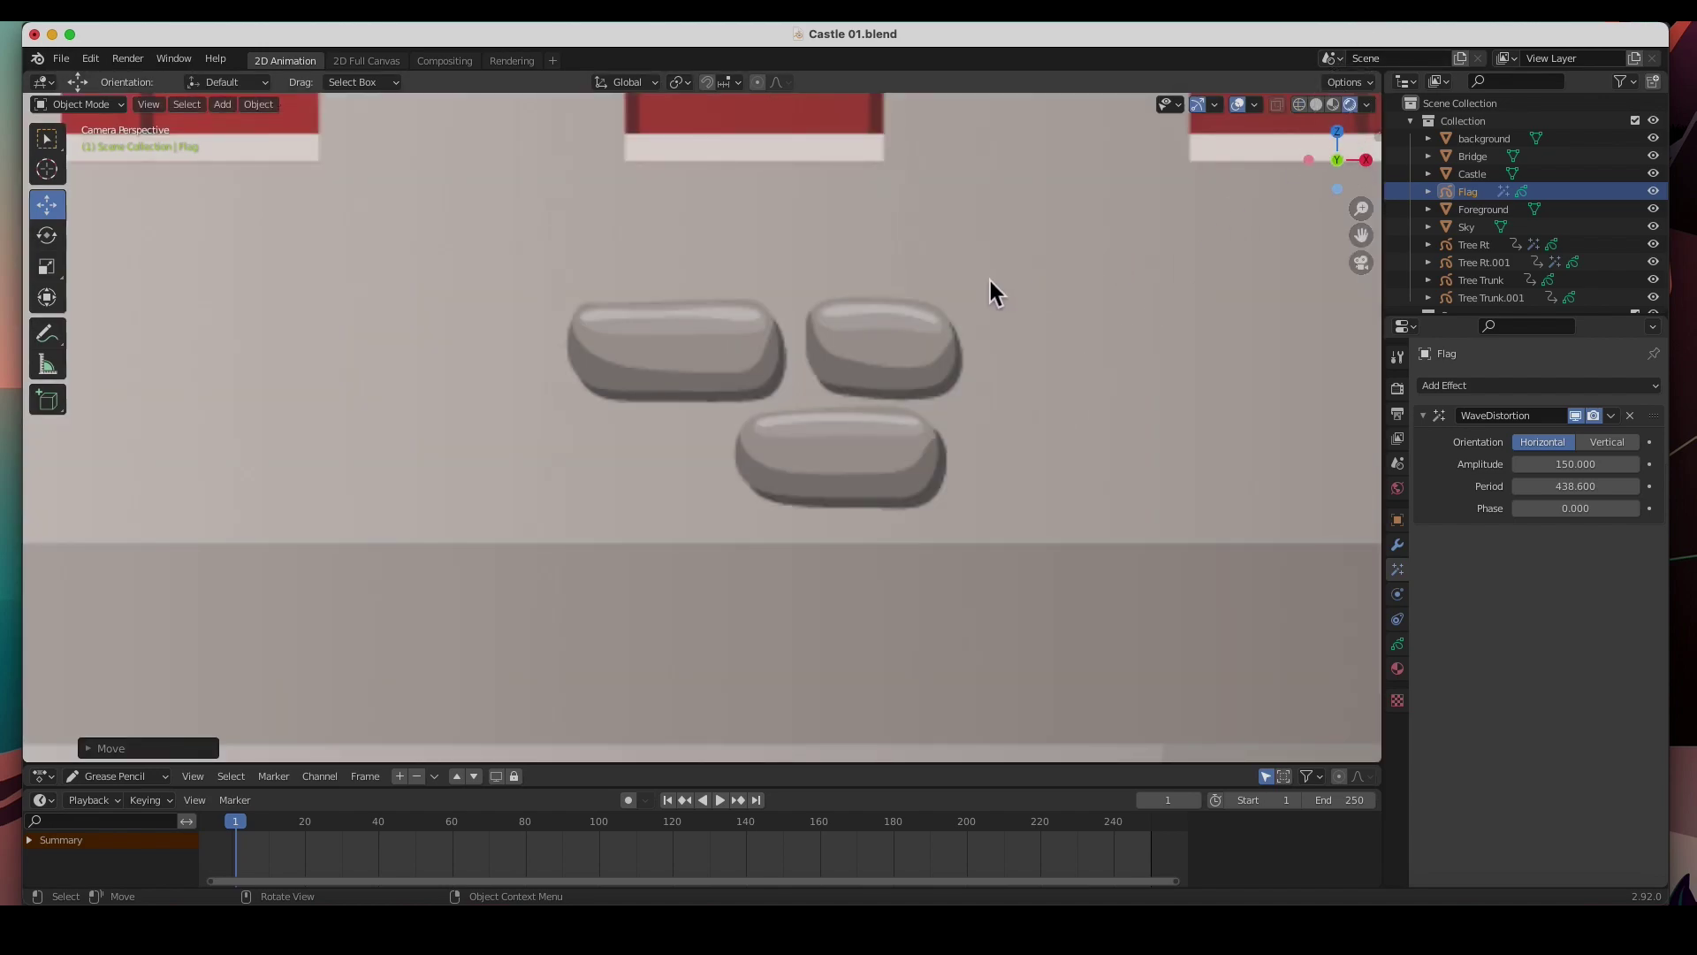
Step: Move the flag onto the pole above the red tower roof and keyframe its Phase of 0 at frame 1
scroll(987, 288, "down", 6)
middle_click_drag(898, 224, 821, 647, "shift")
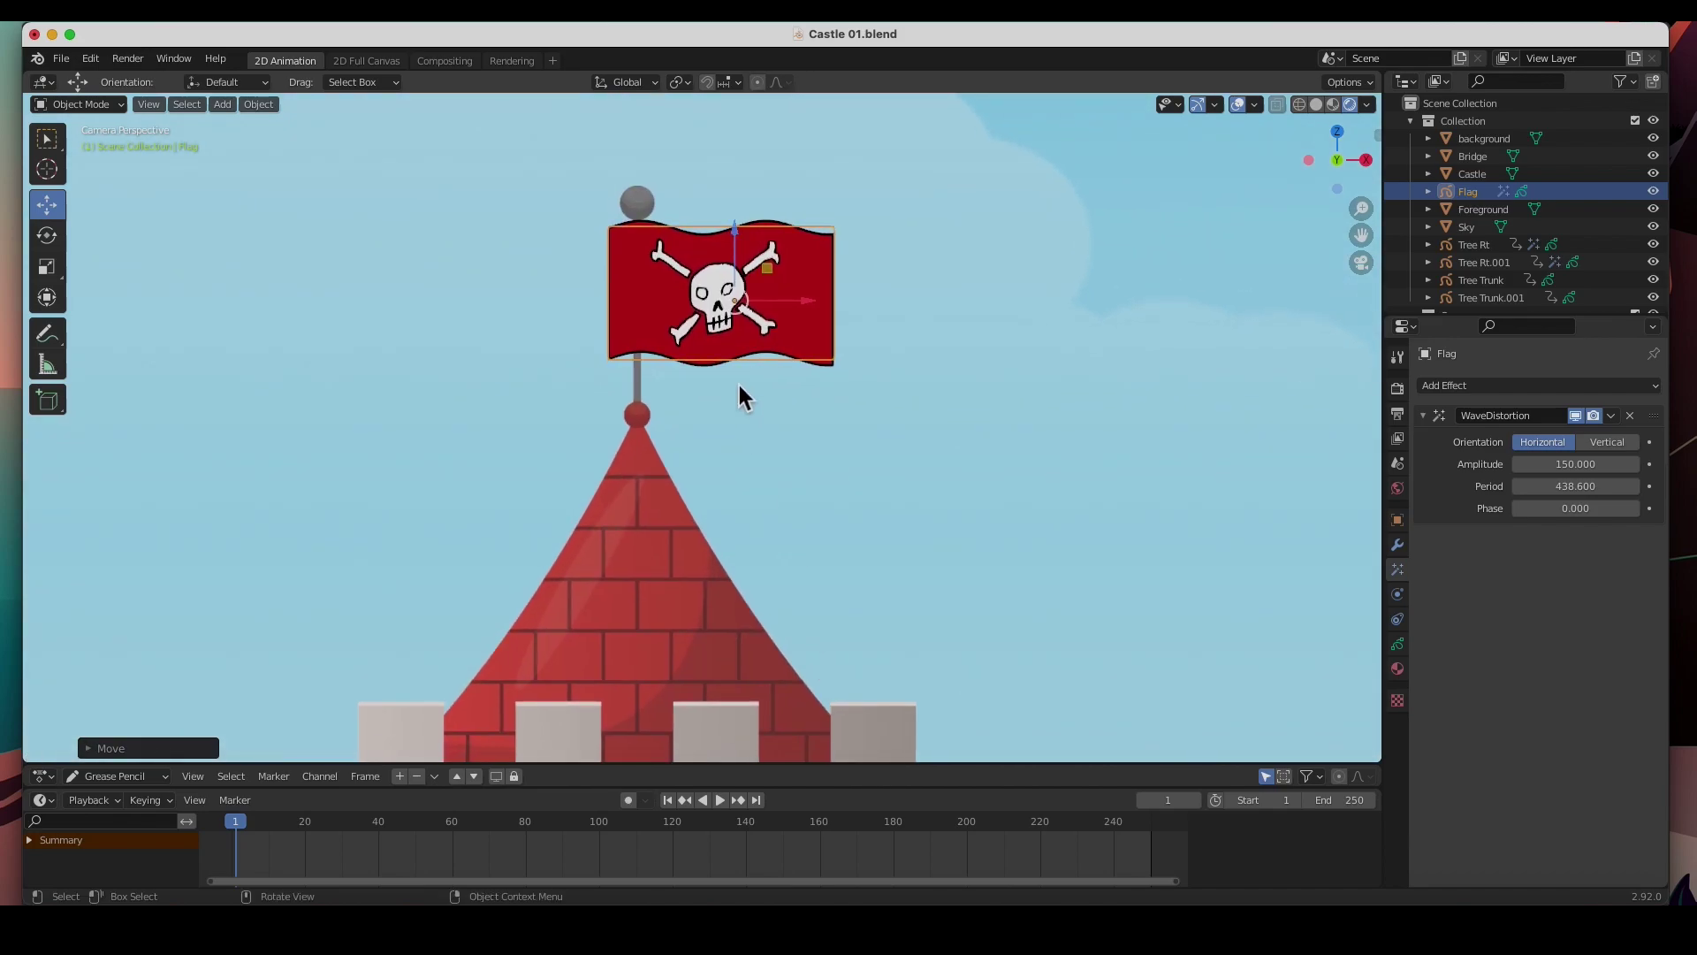
left_click_drag(789, 311, 832, 311)
left_click_drag(757, 189, 757, 212)
scroll(716, 449, "up", 1)
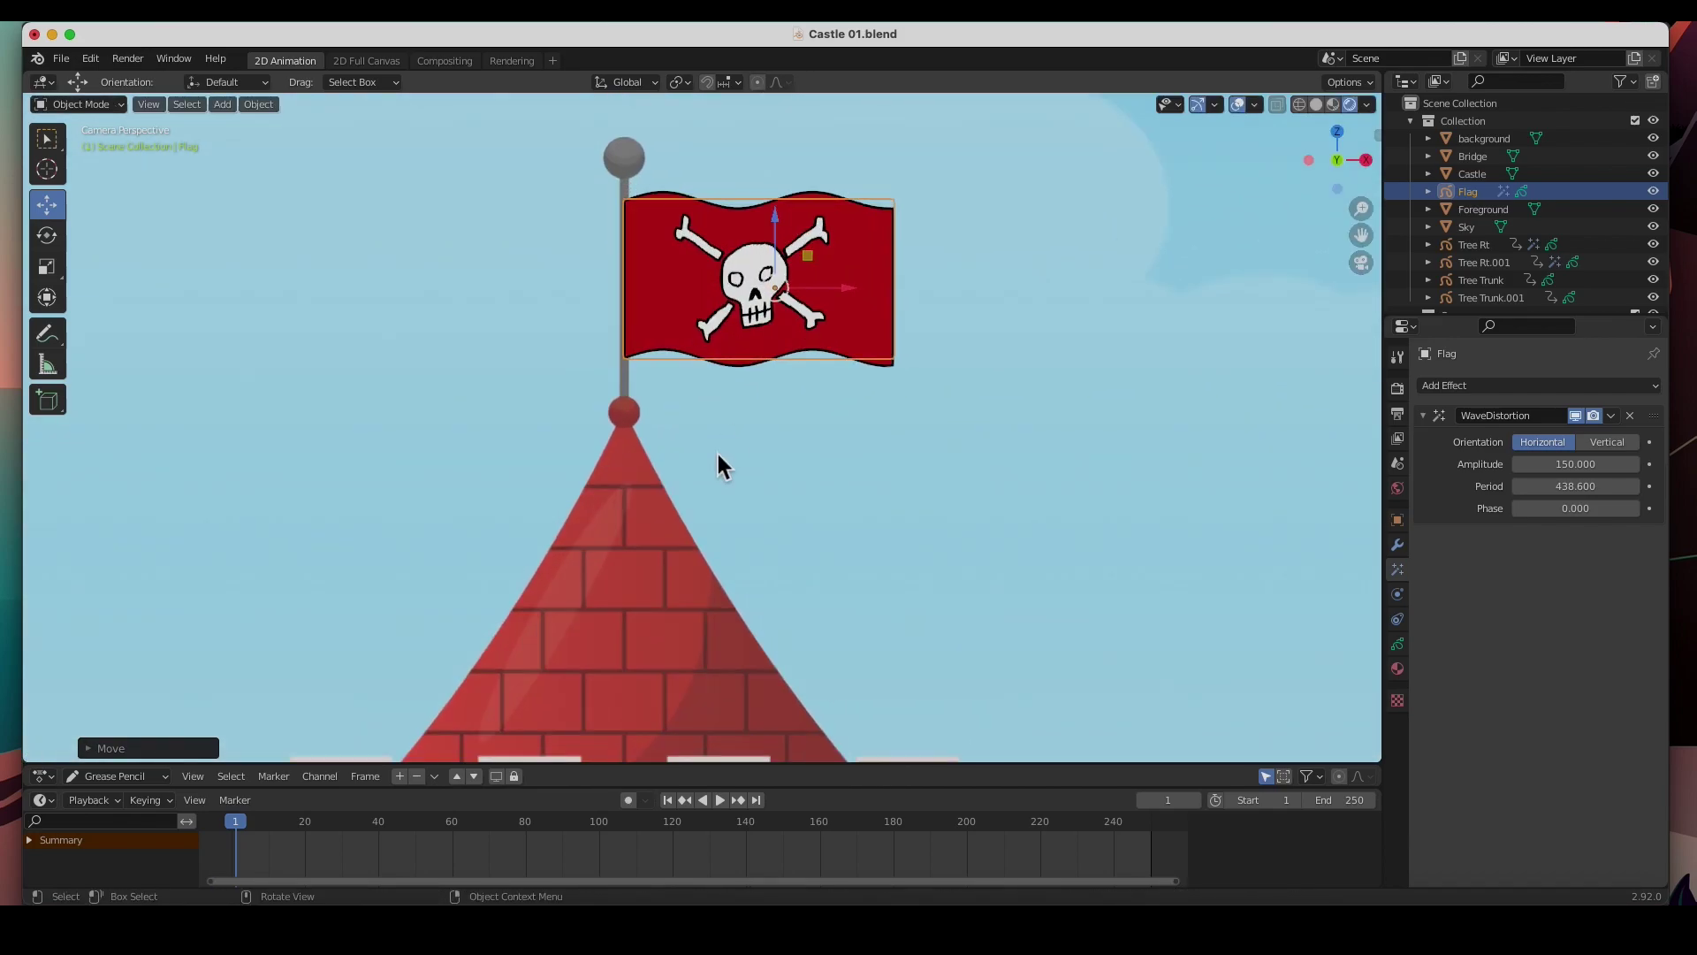
scroll(717, 446, "up", 5)
scroll(717, 439, "down", 6)
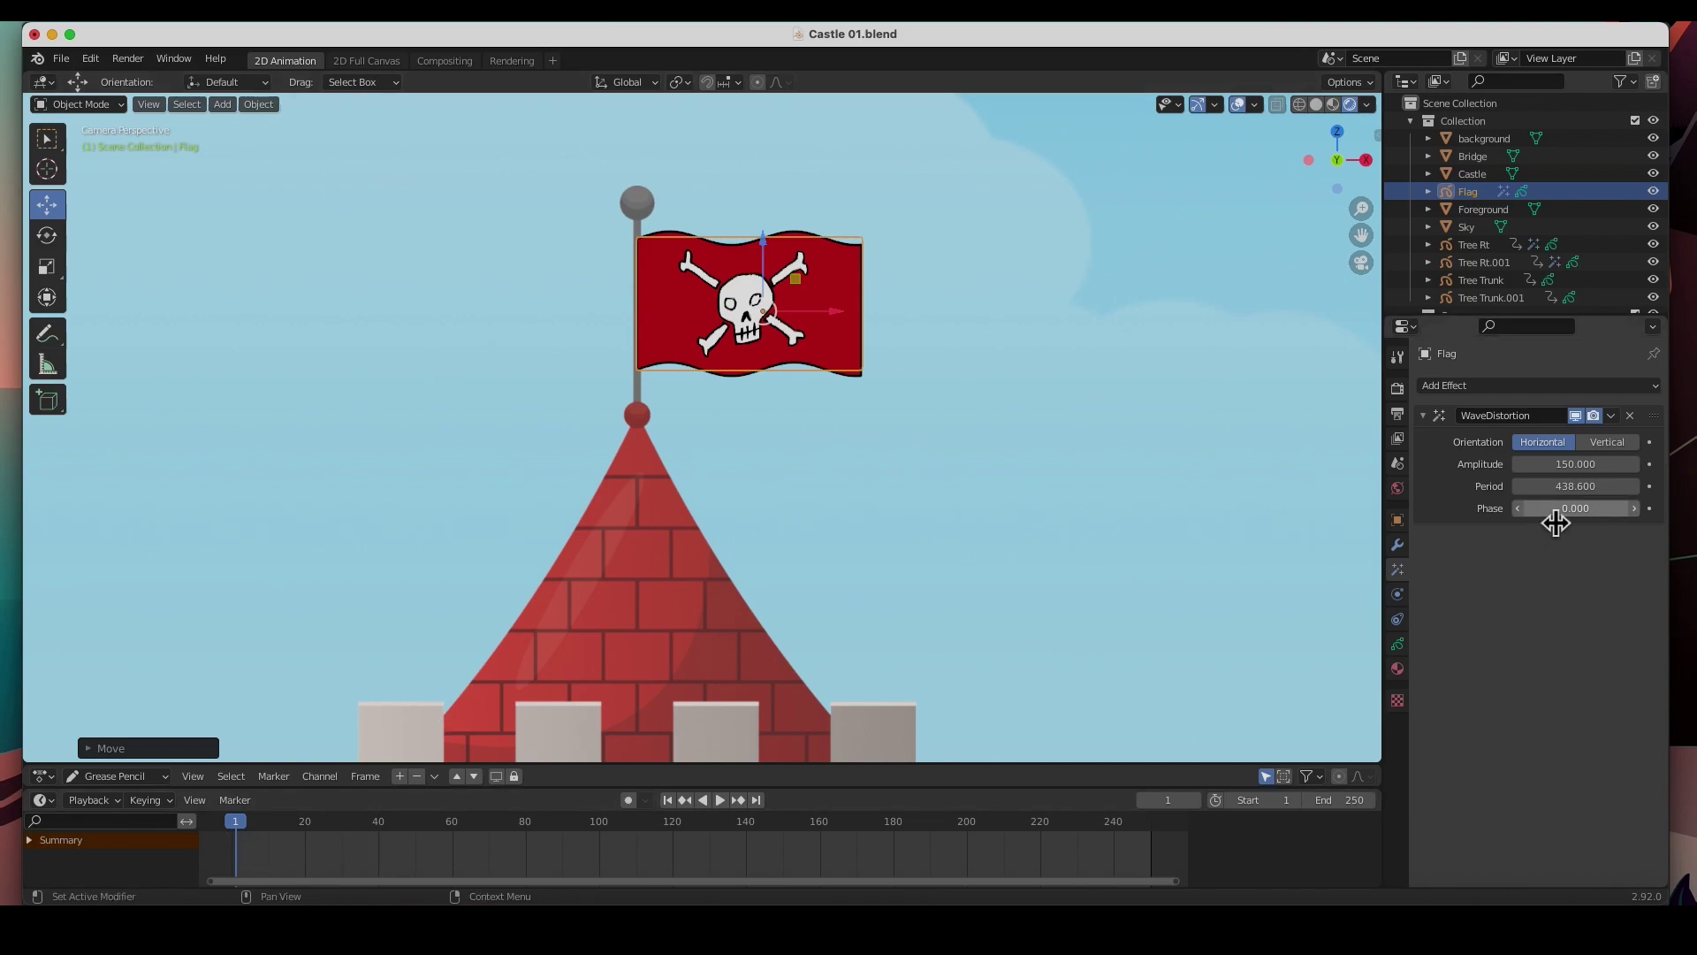
left_click(1649, 508)
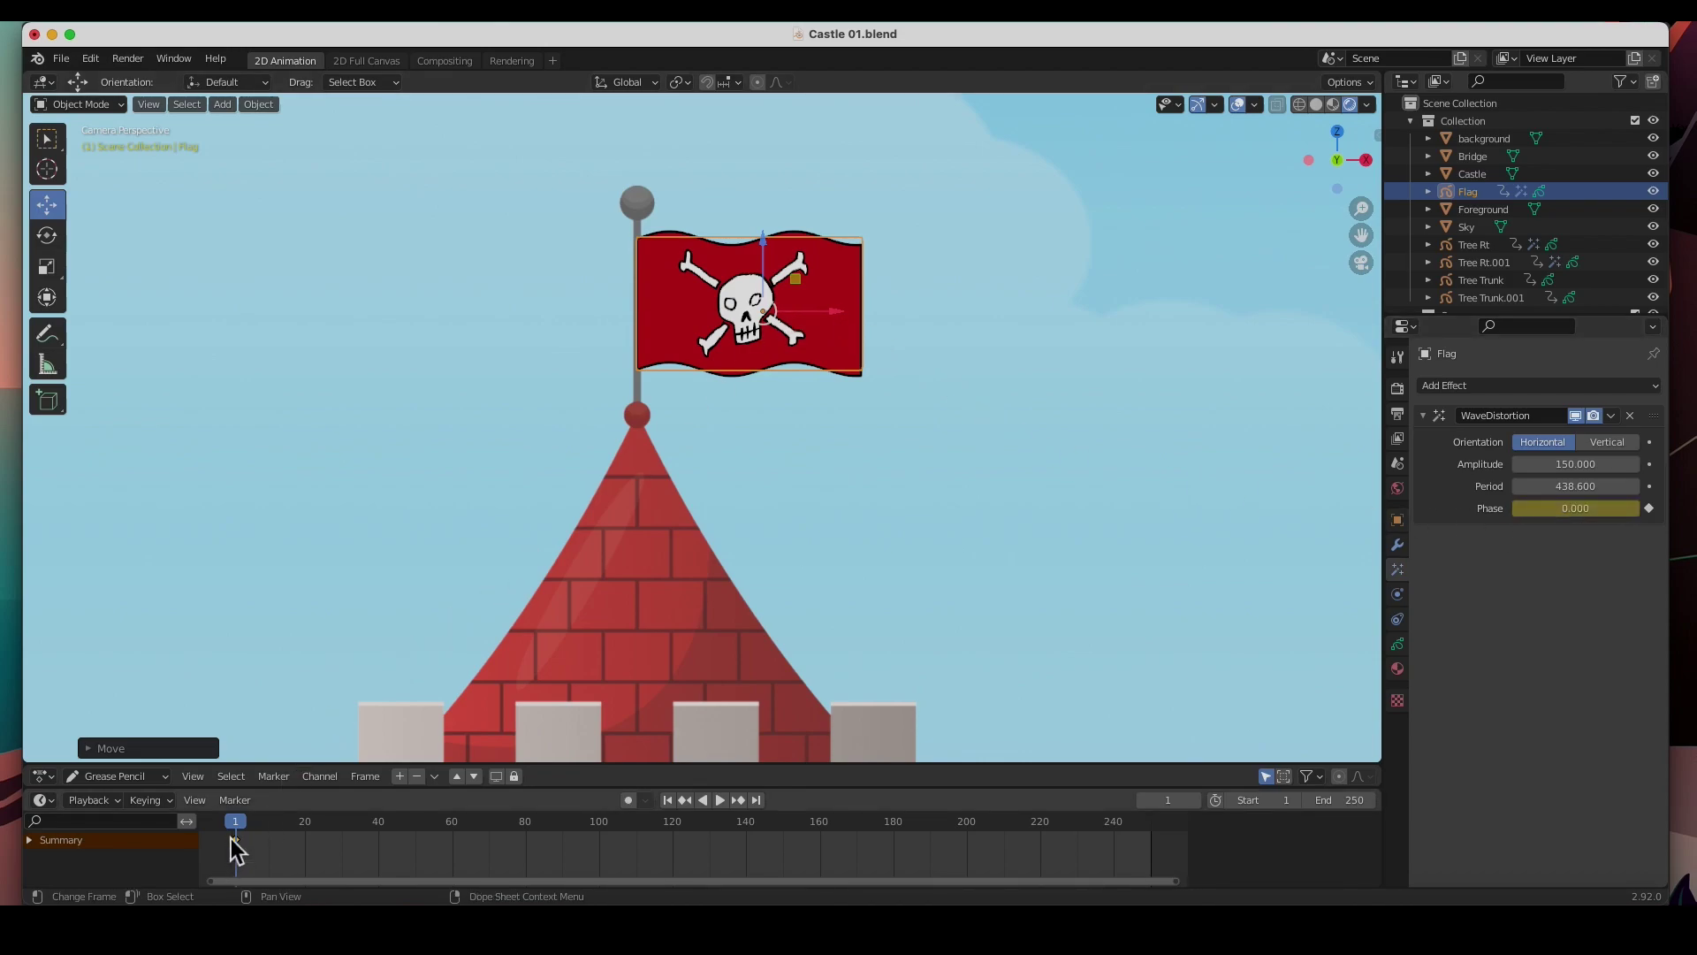
Step: Keyframe the flag's wave Phase at -50 on frame 250, then play and stop the animation
left_click_drag(238, 838, 1152, 867)
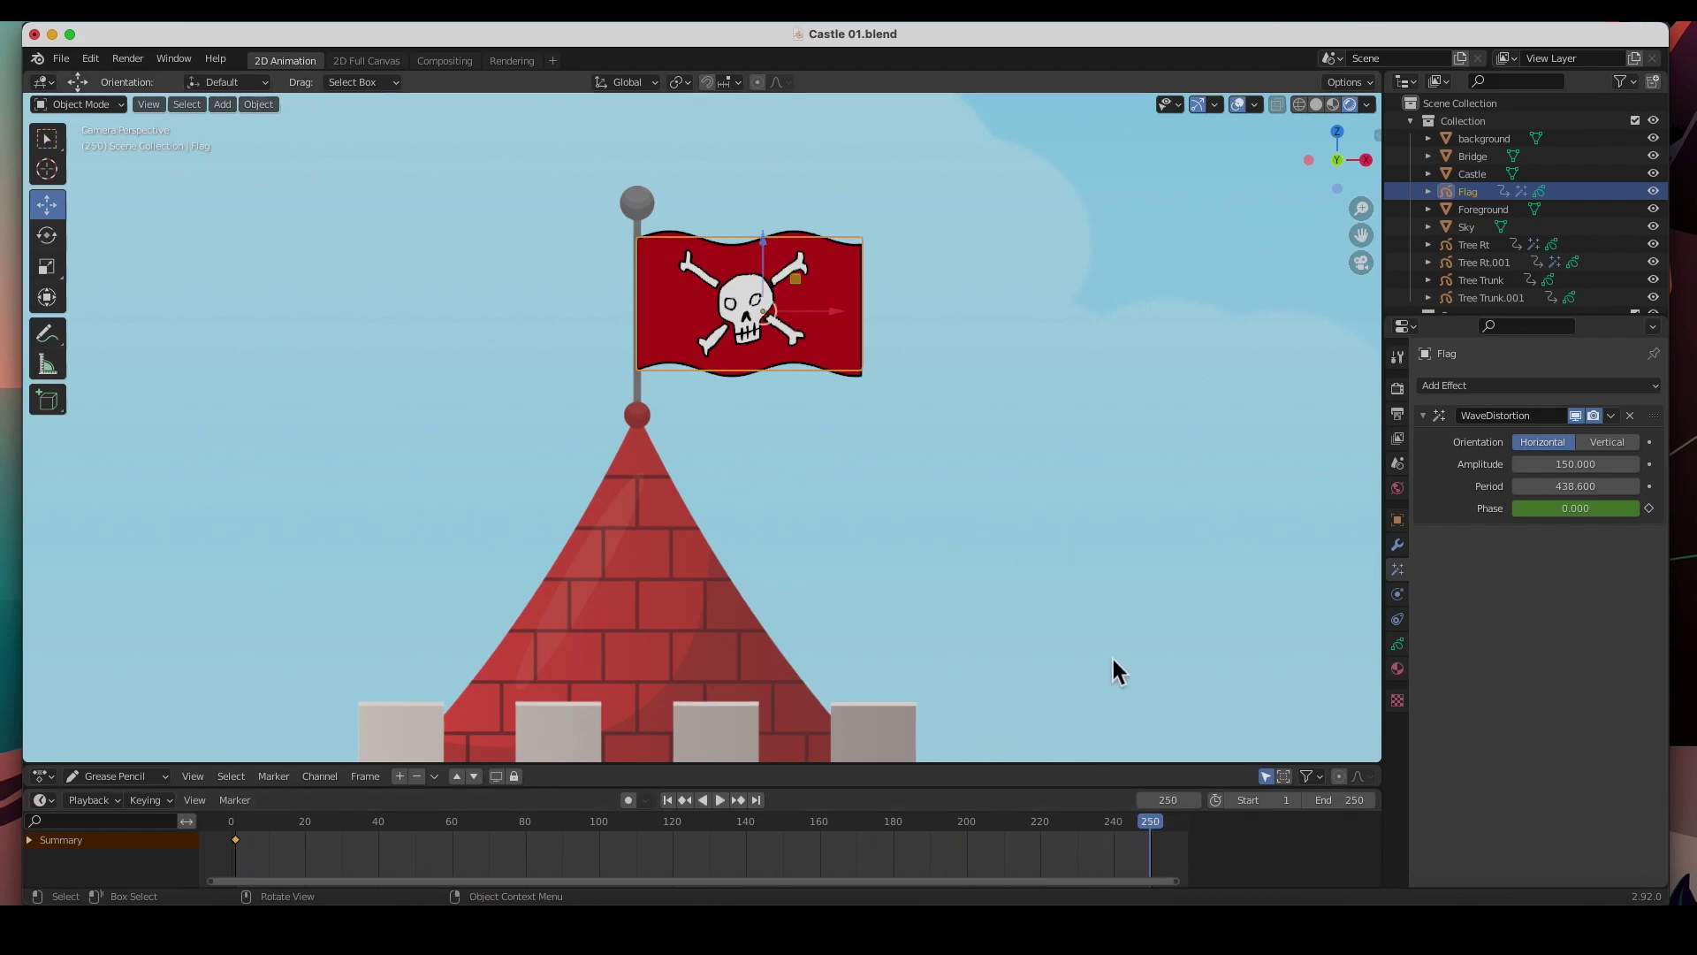
left_click(1604, 511)
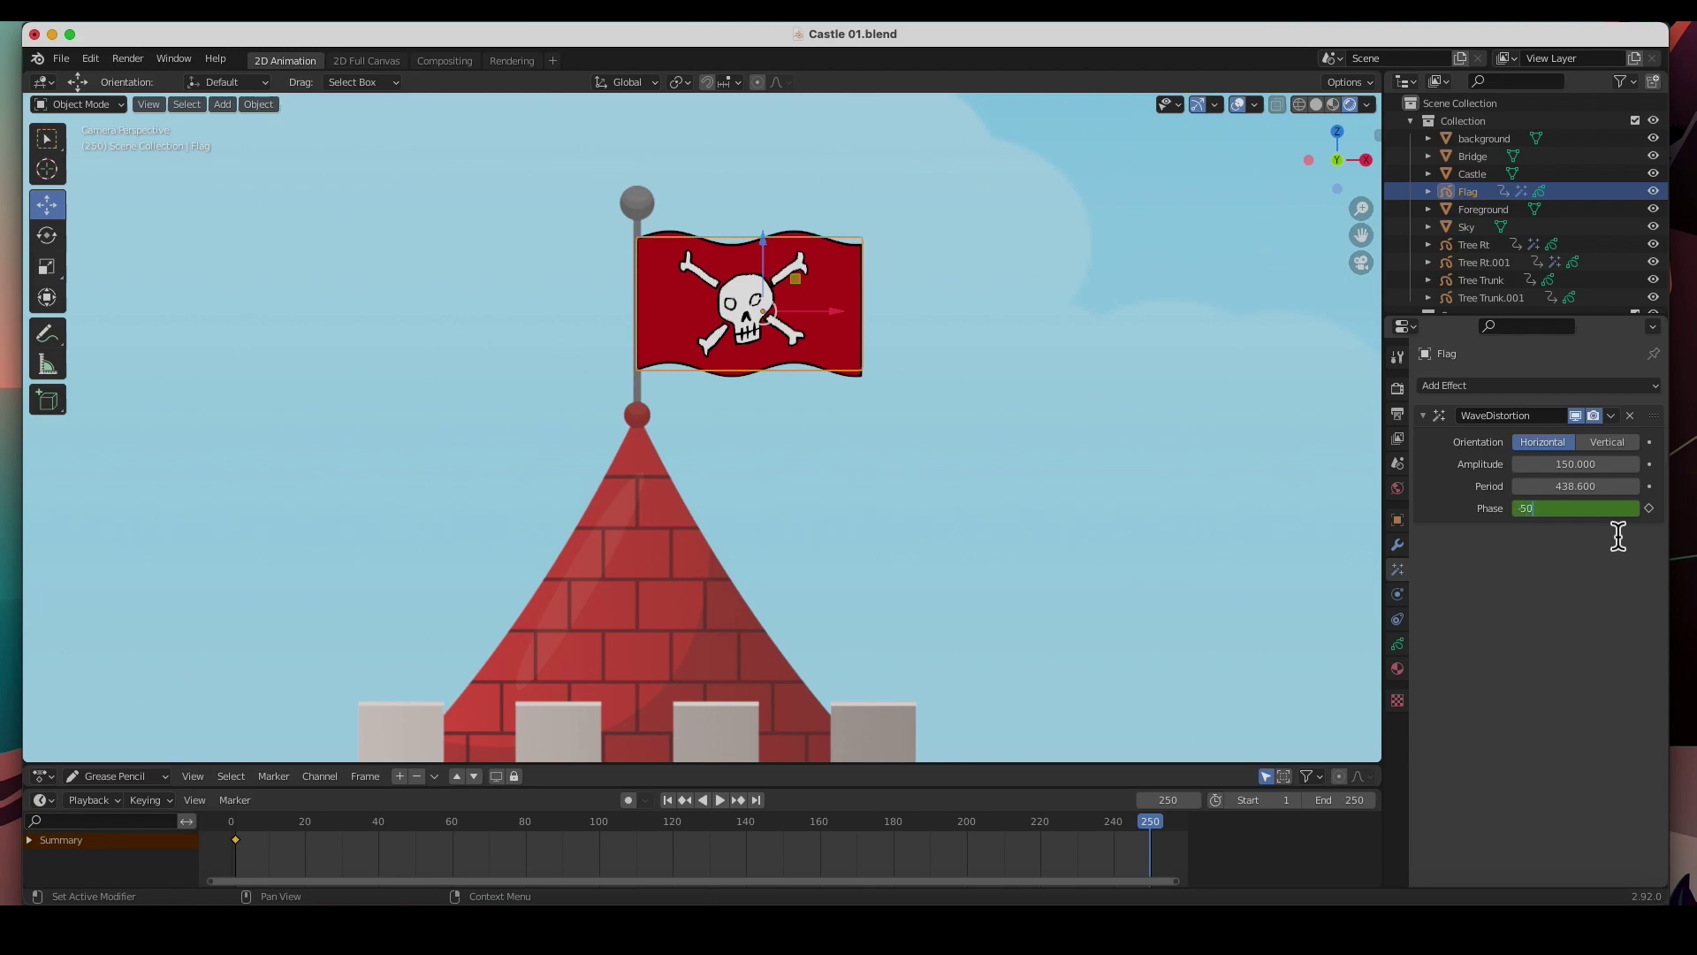
key("Return")
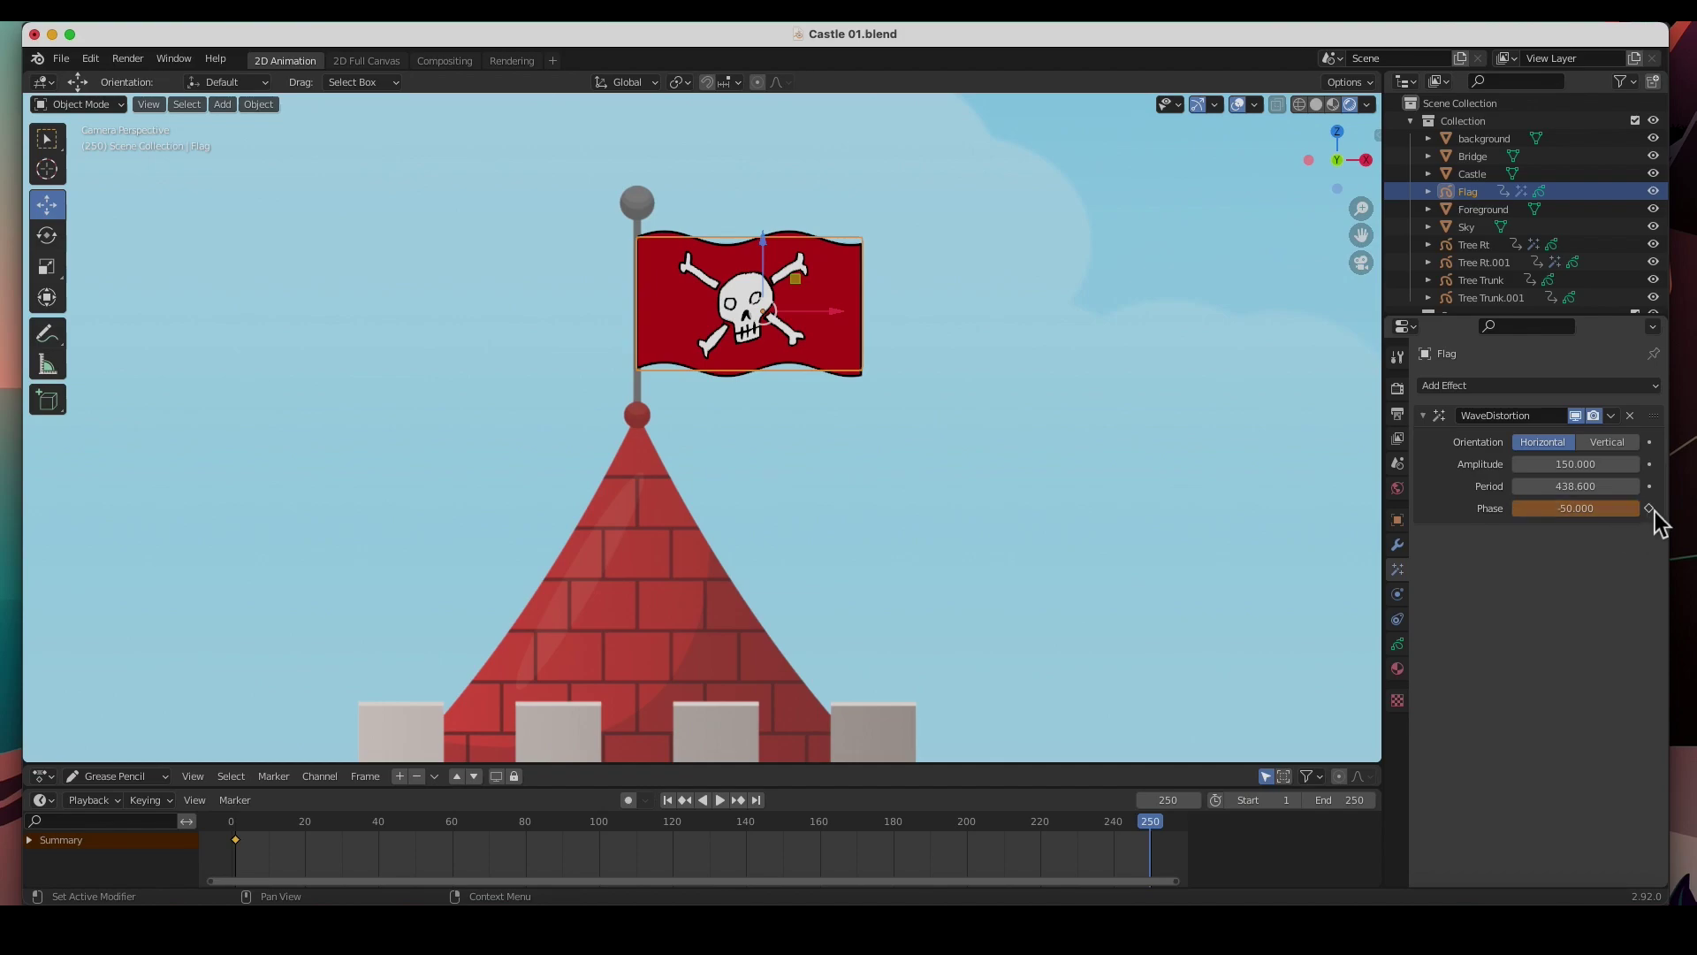
left_click(1649, 509)
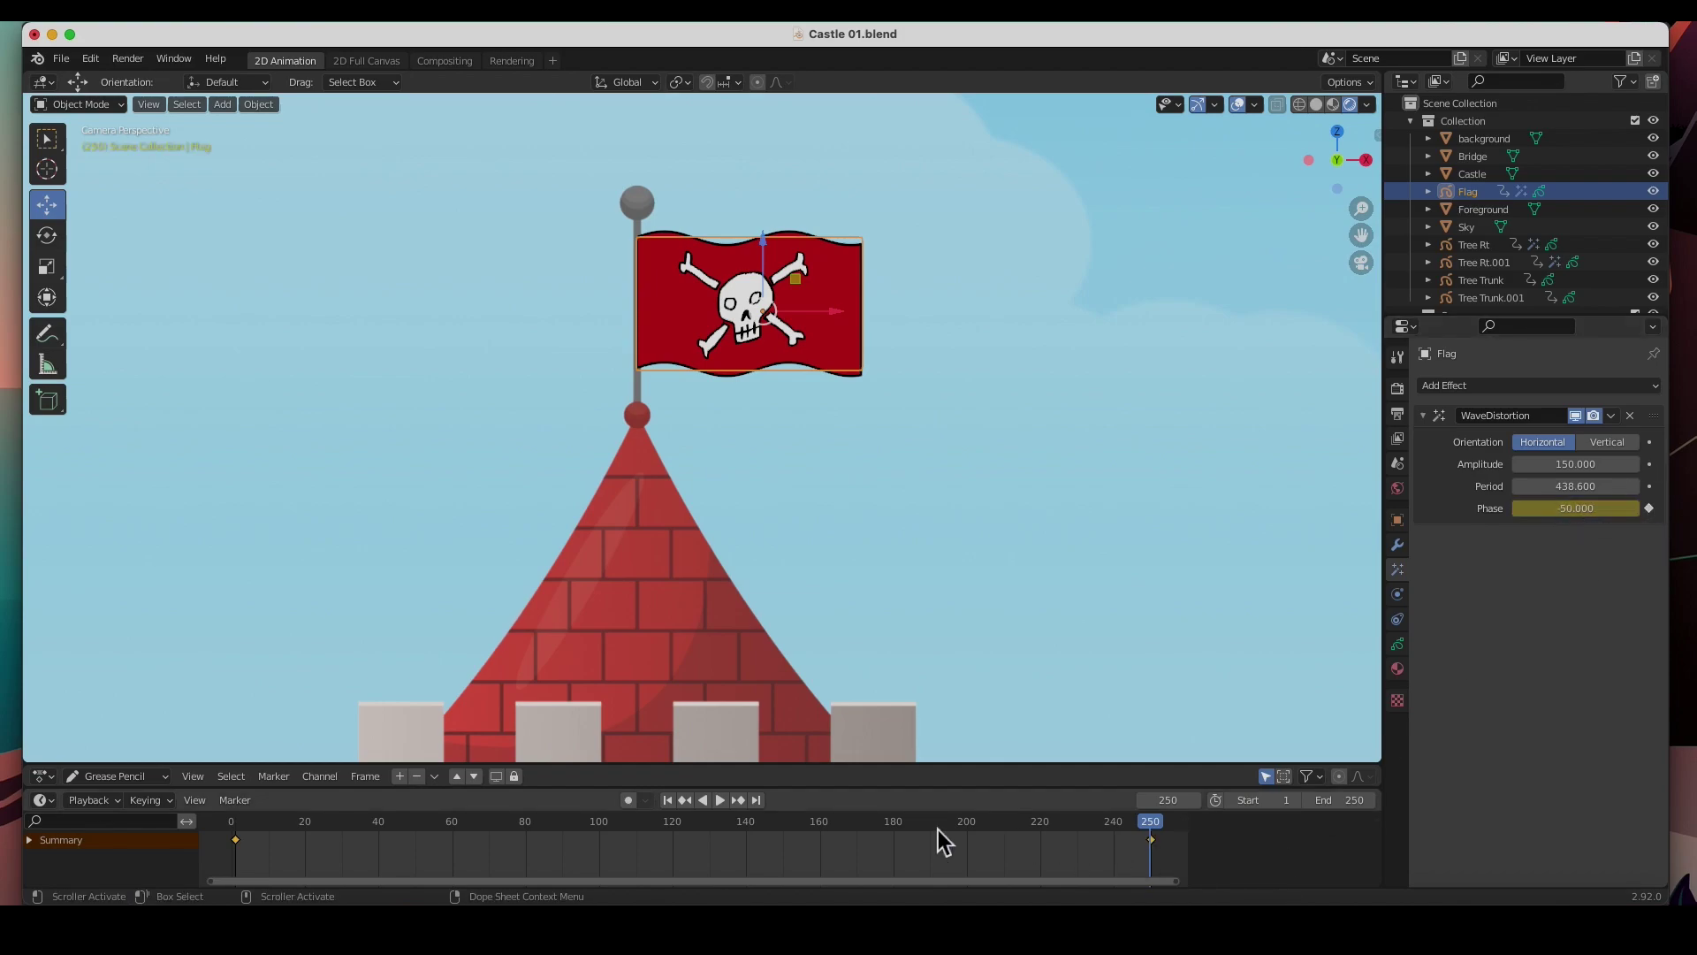
left_click(723, 799)
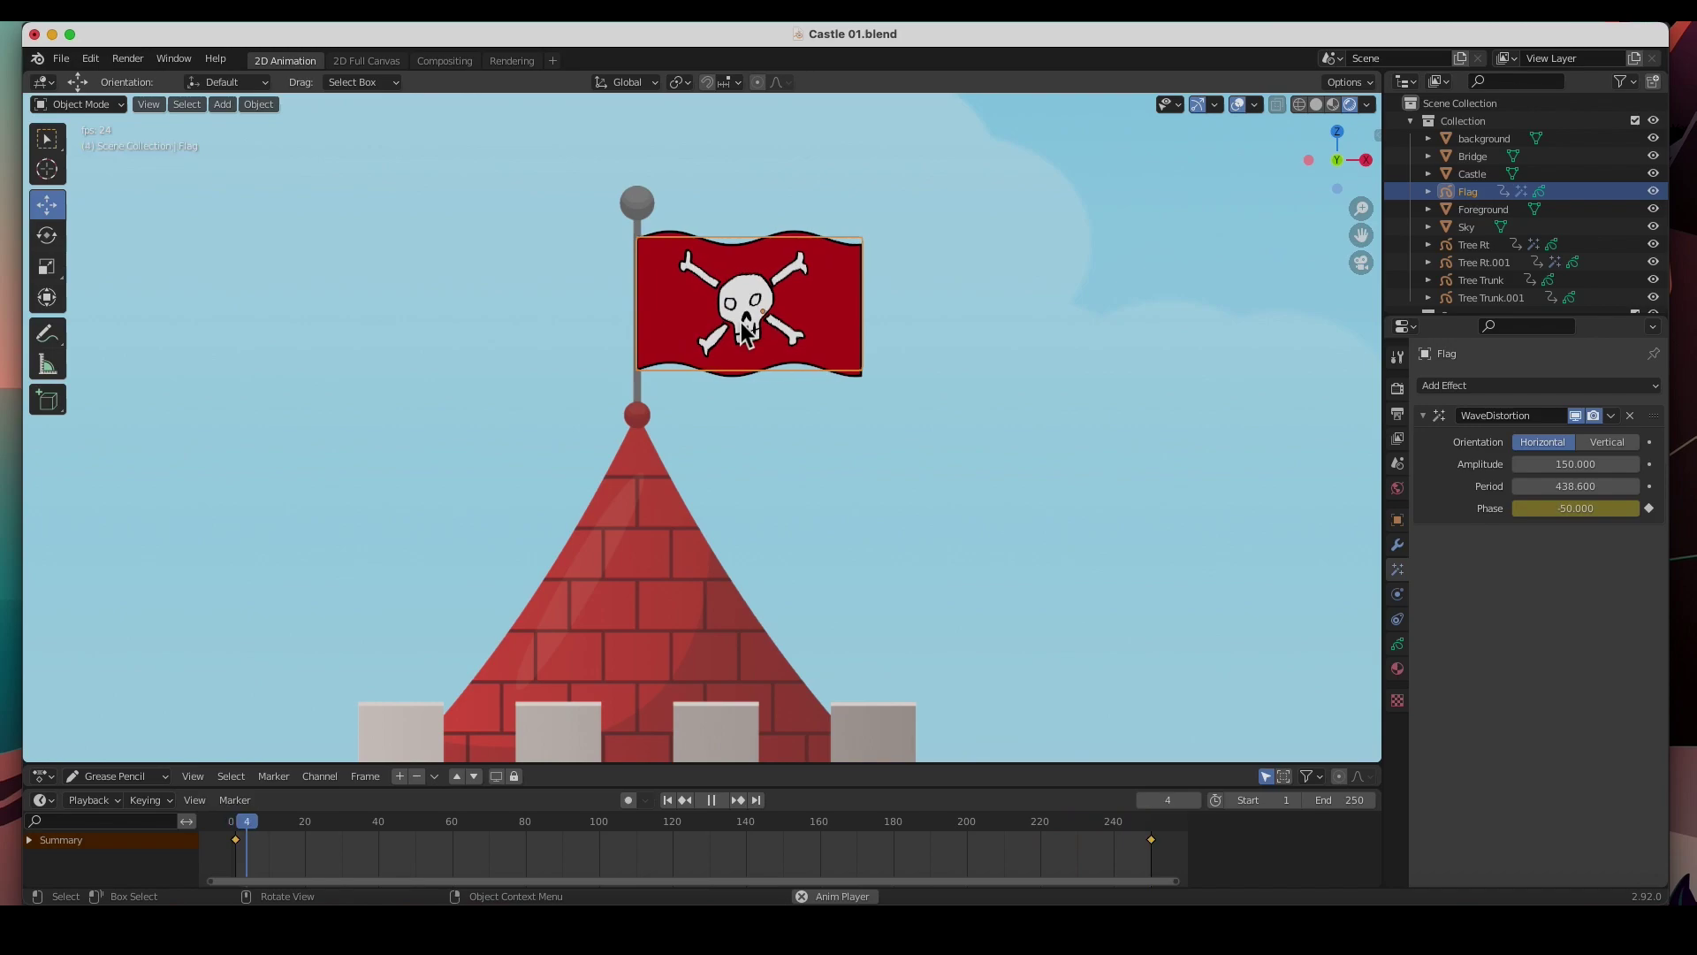
left_click(711, 800)
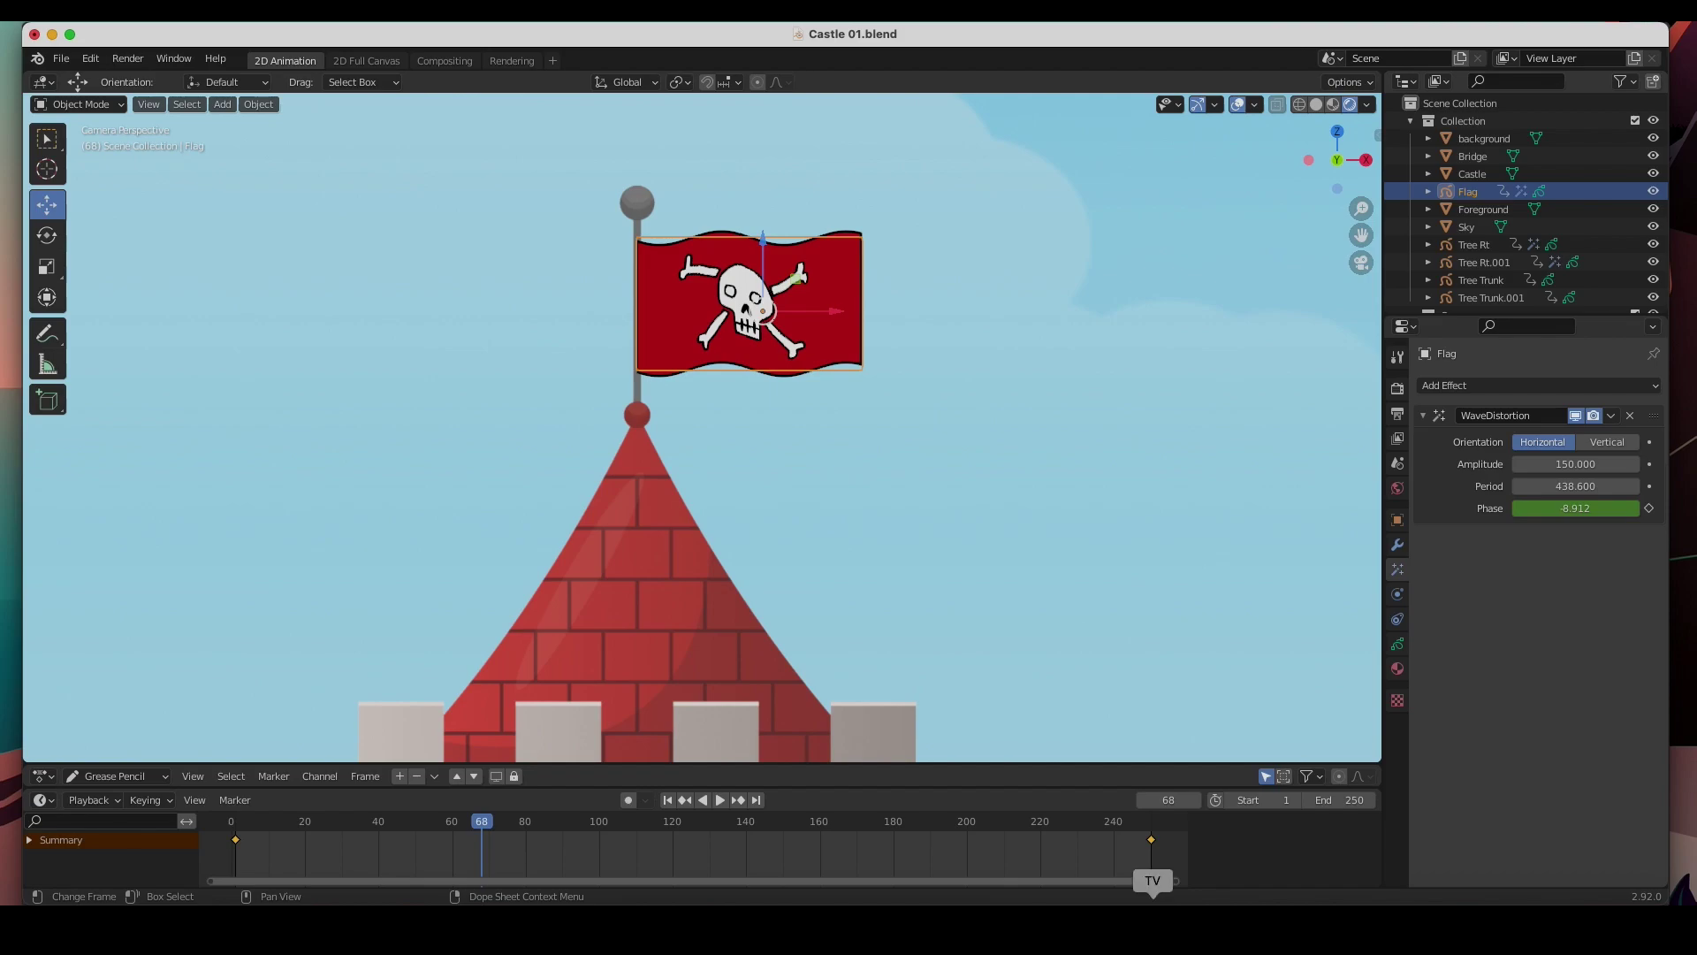
Step: Scrub to frame 131 and split the viewport into two stacked areas
left_click_drag(493, 825, 712, 830)
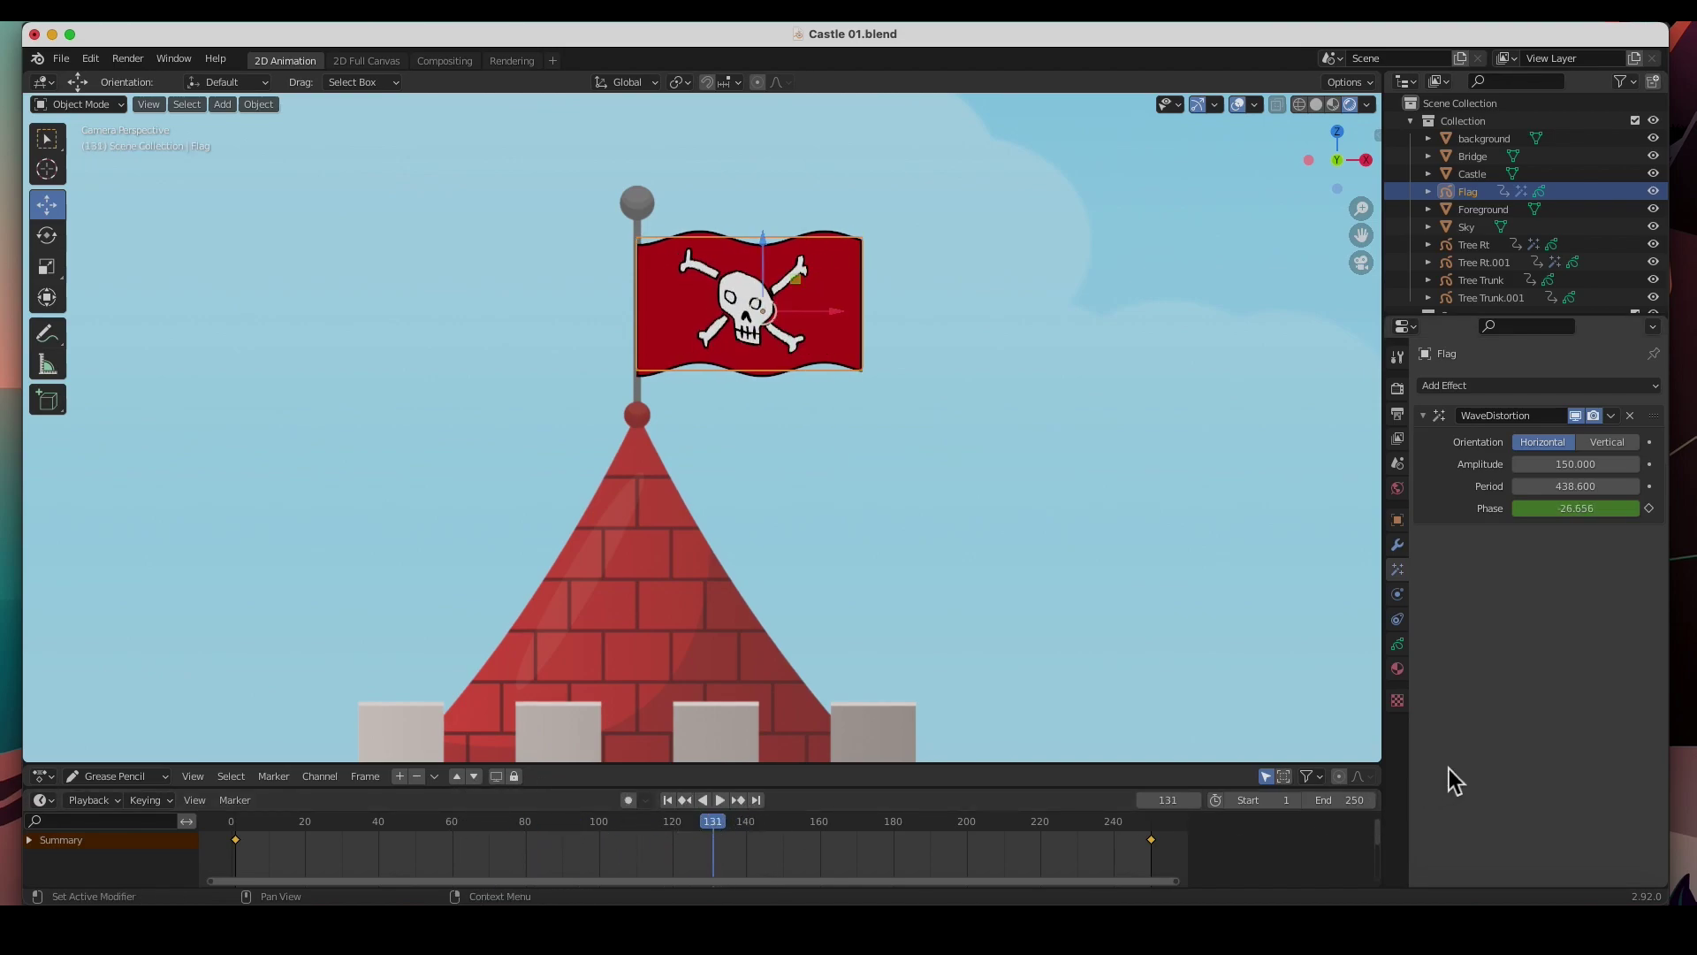
left_click_drag(1379, 762, 1334, 449)
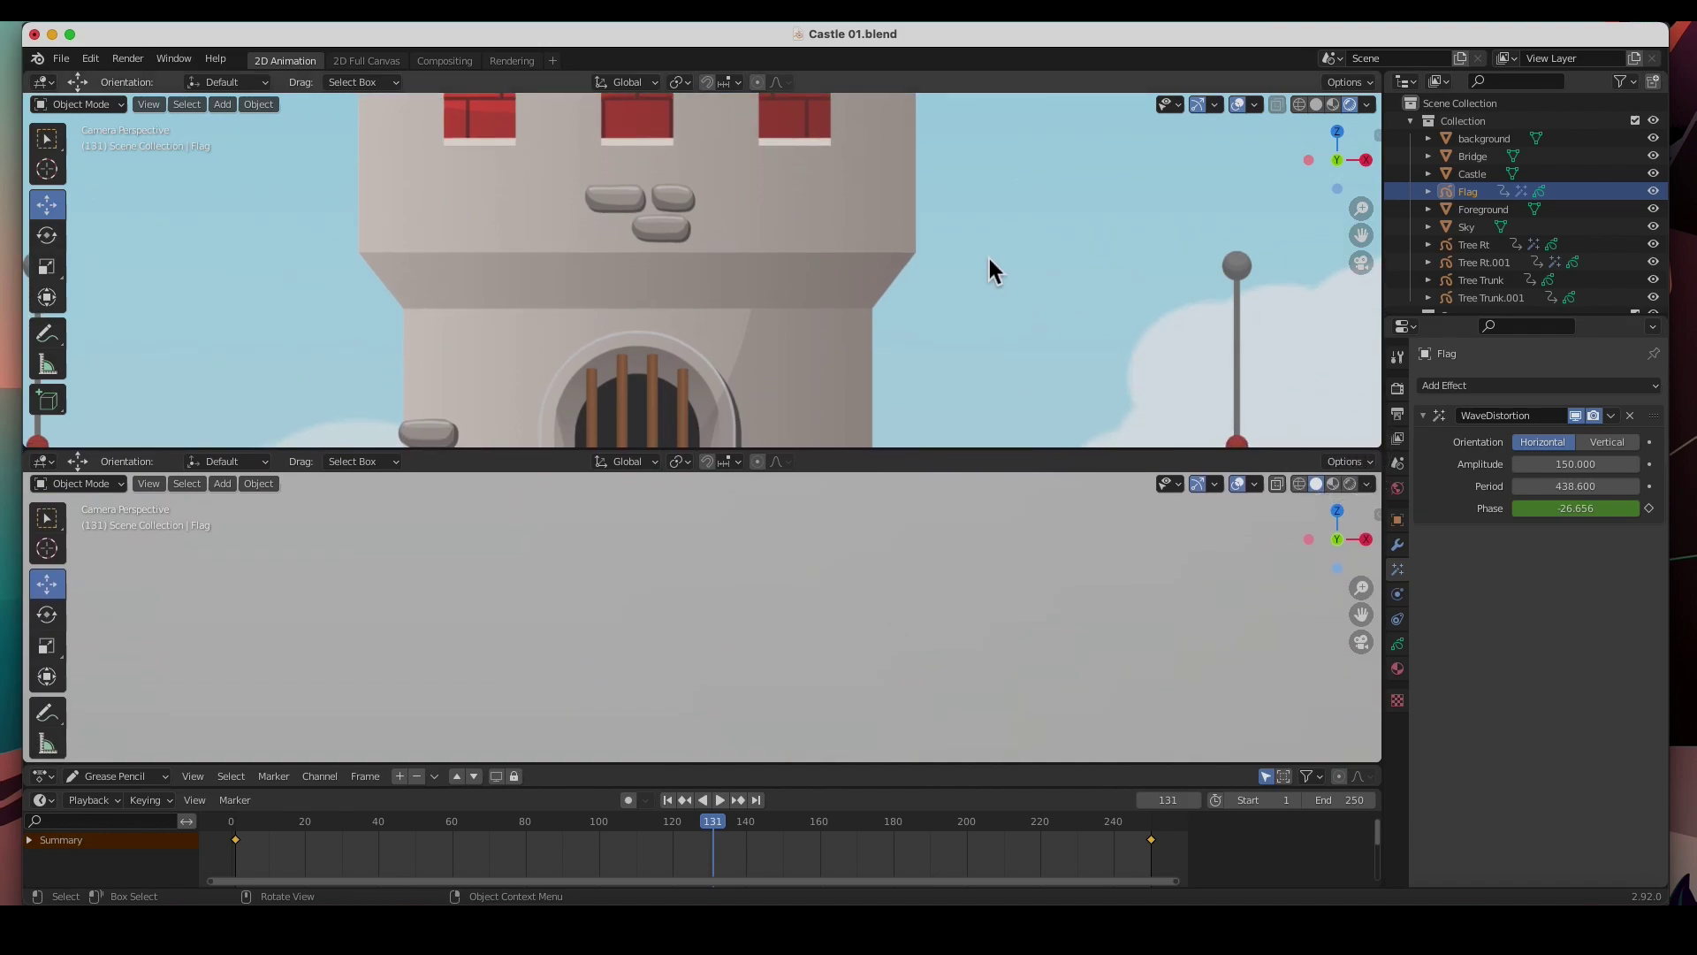
Step: Set the Phase curve to Linear interpolation in the Graph Editor, then merge the areas back
scroll(898, 159, "up", 8)
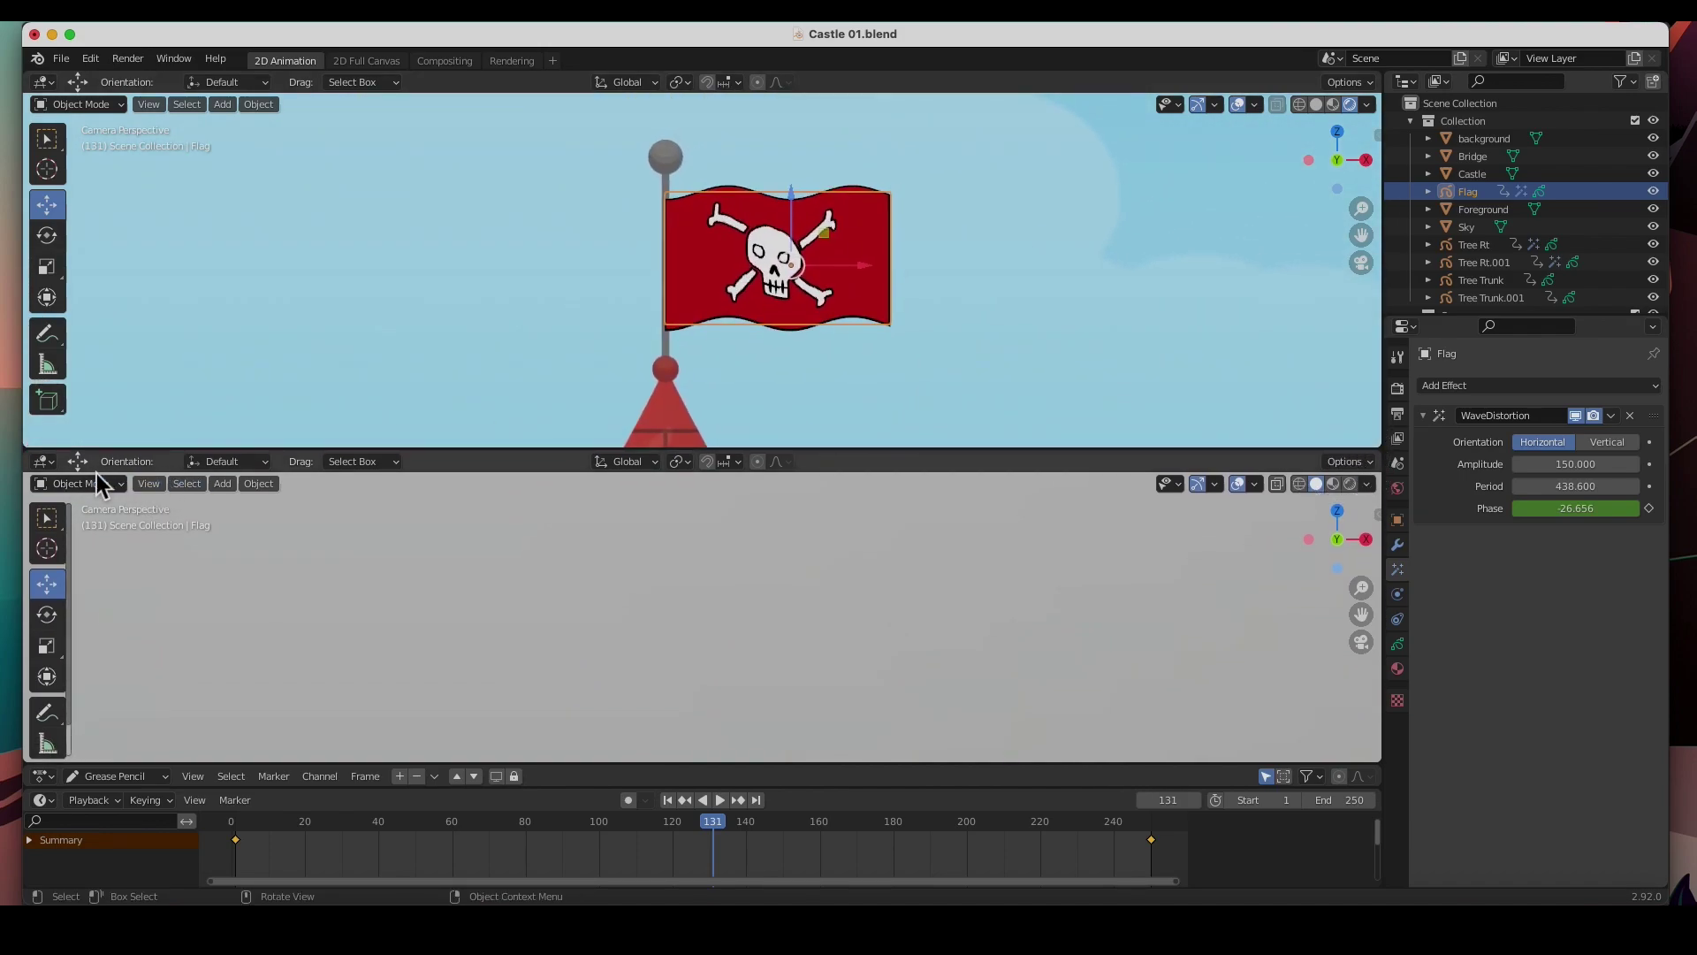
left_click(44, 462)
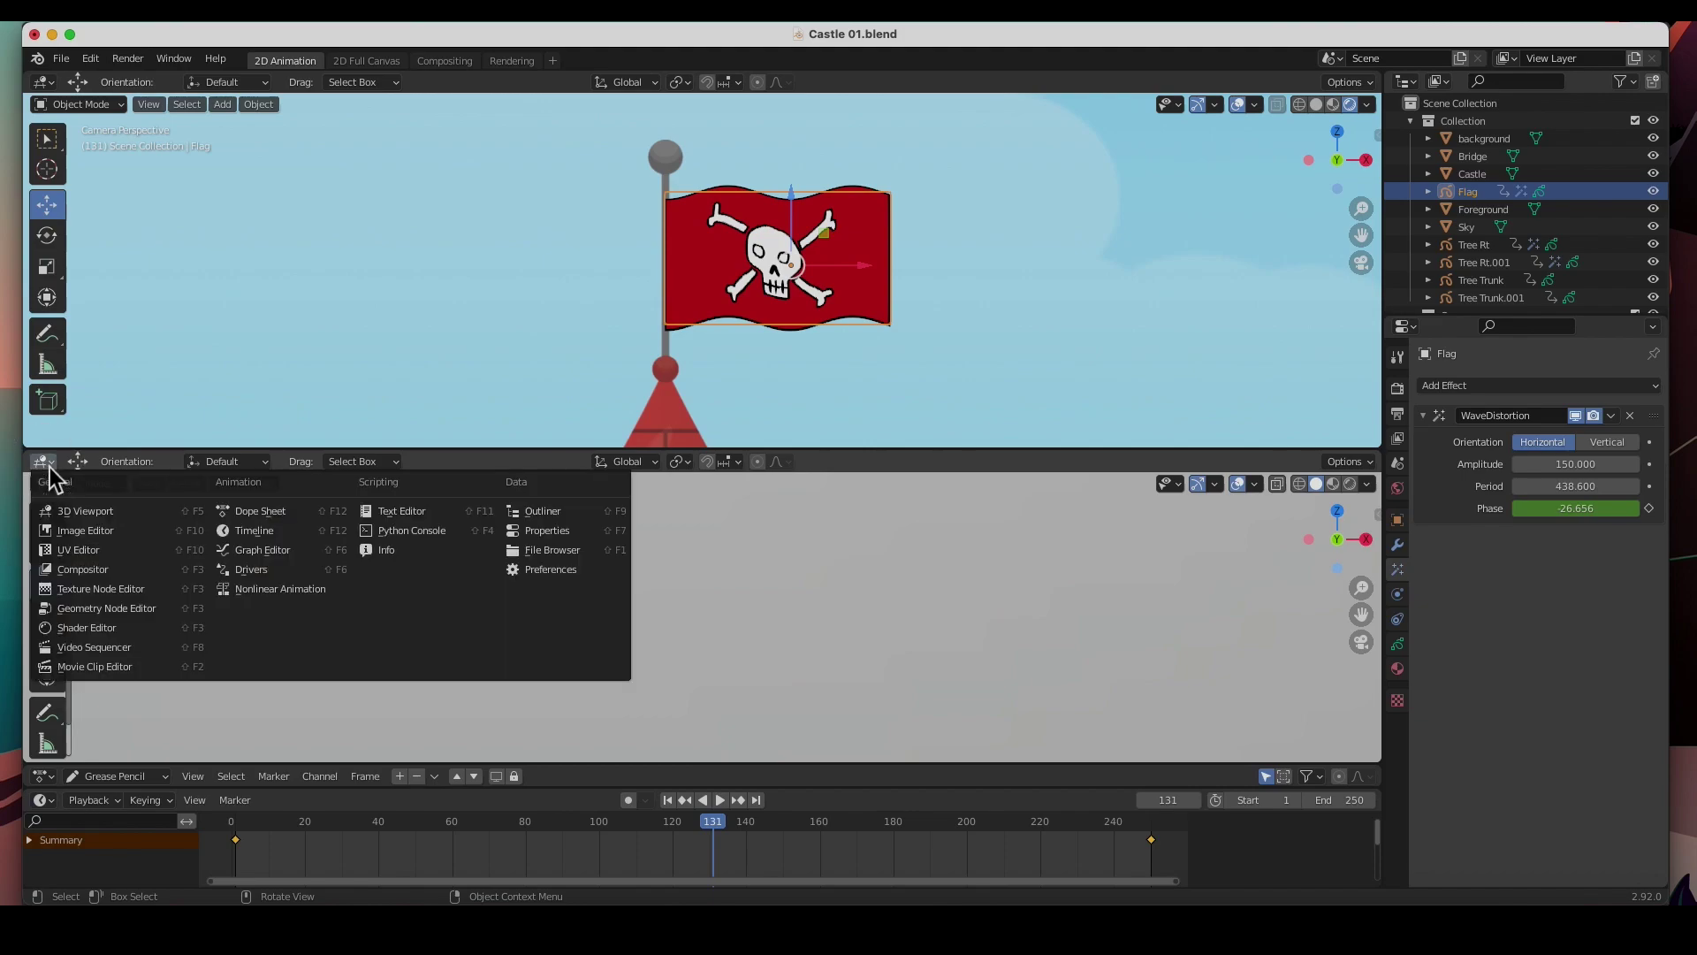
left_click(254, 552)
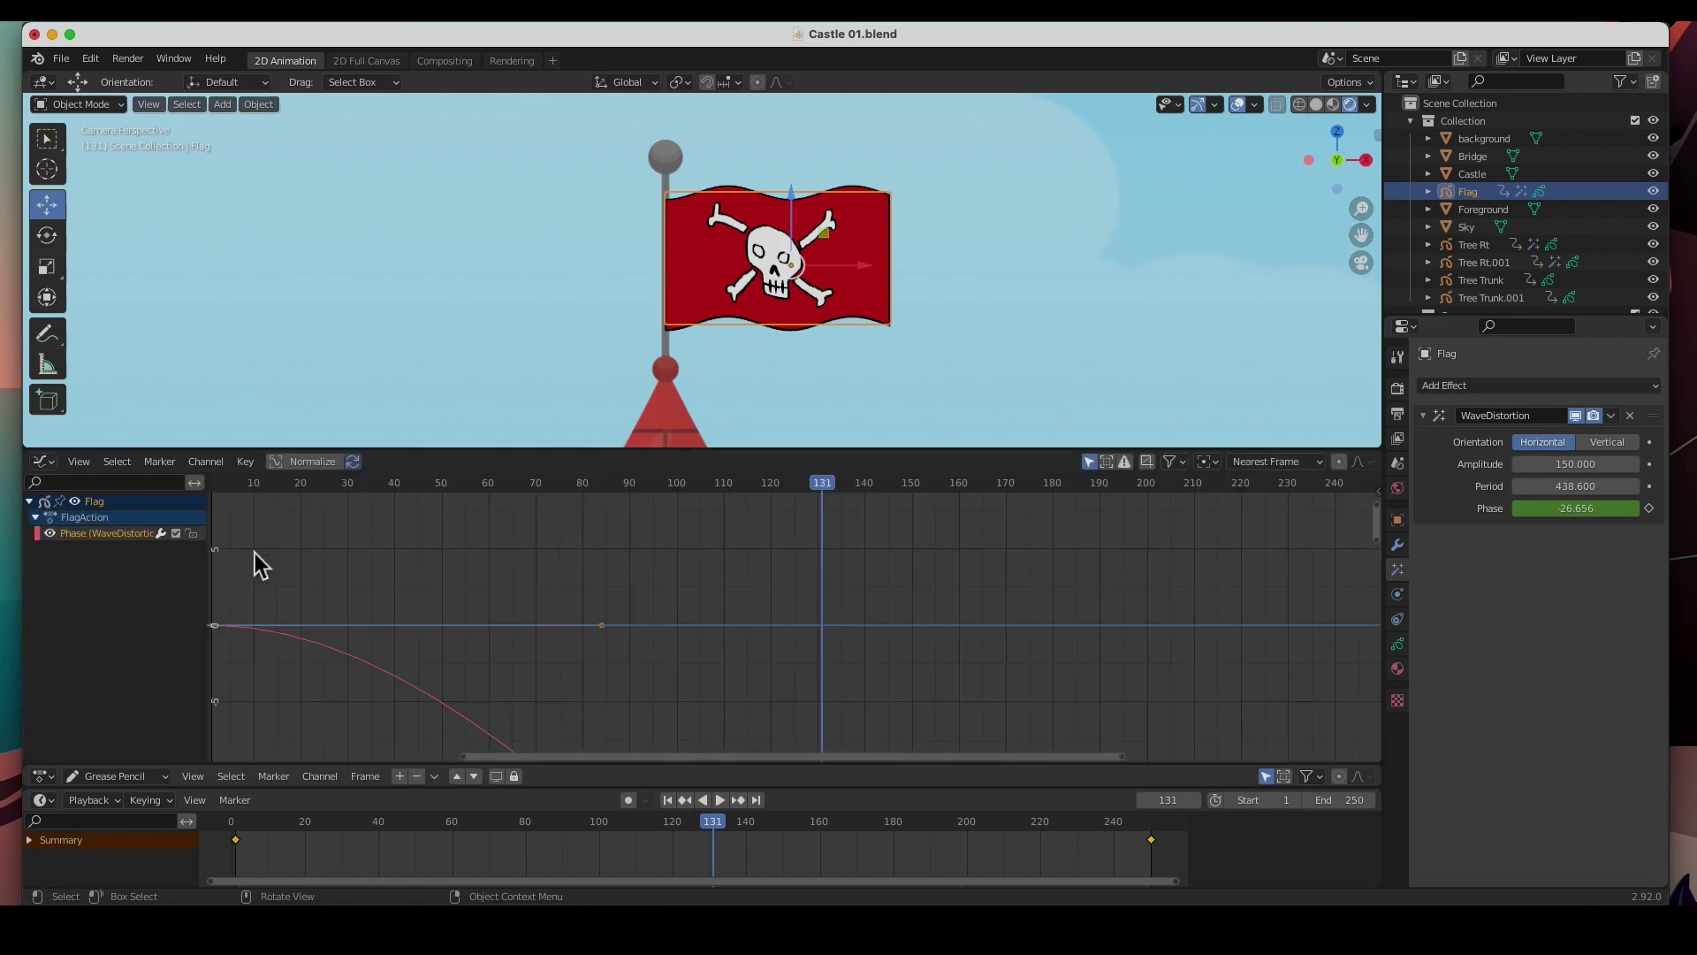
key("Home")
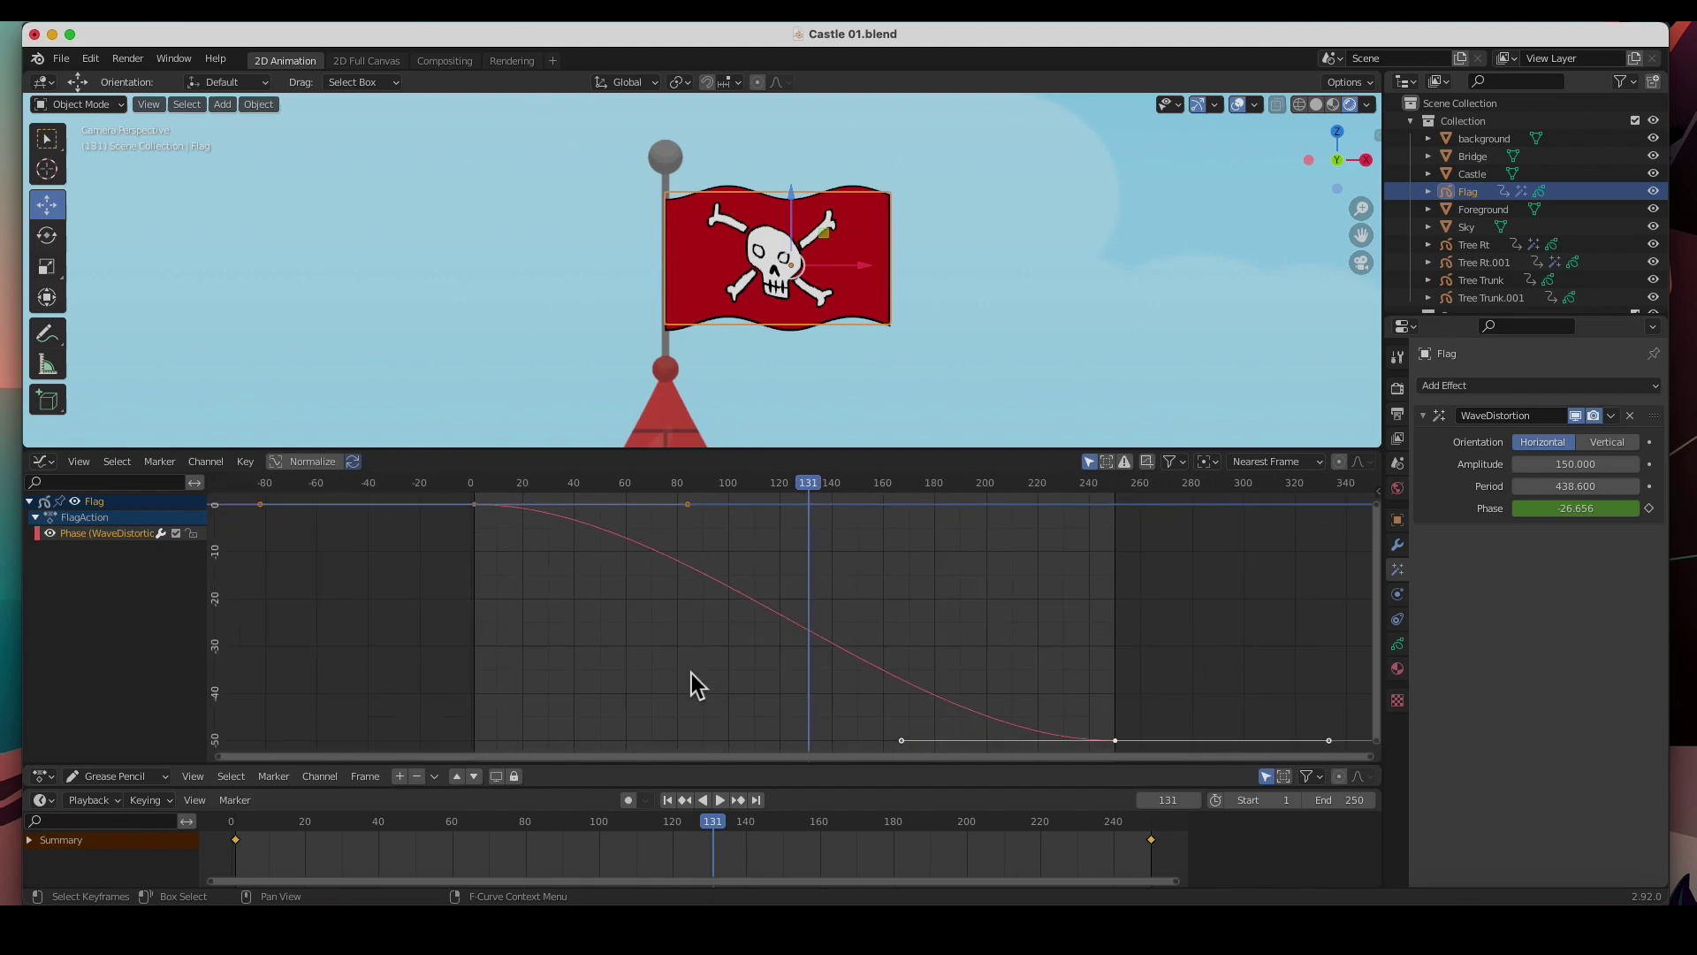
right_click(1115, 744)
mouse_move(1110, 764)
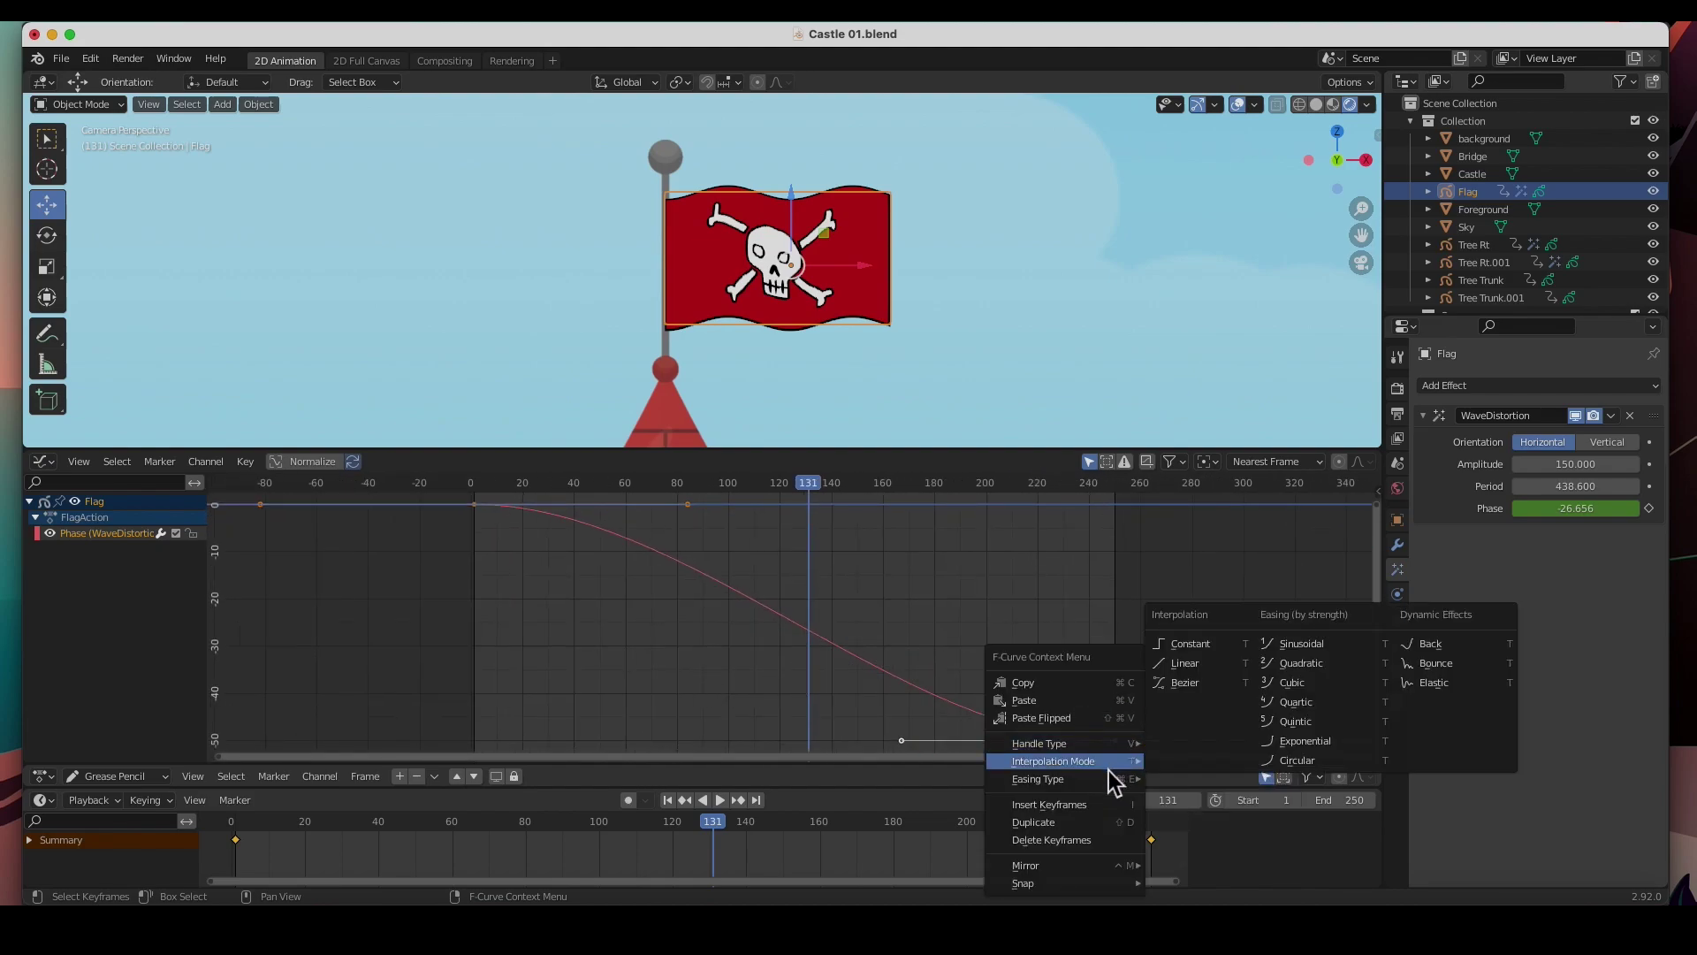
left_click(1189, 667)
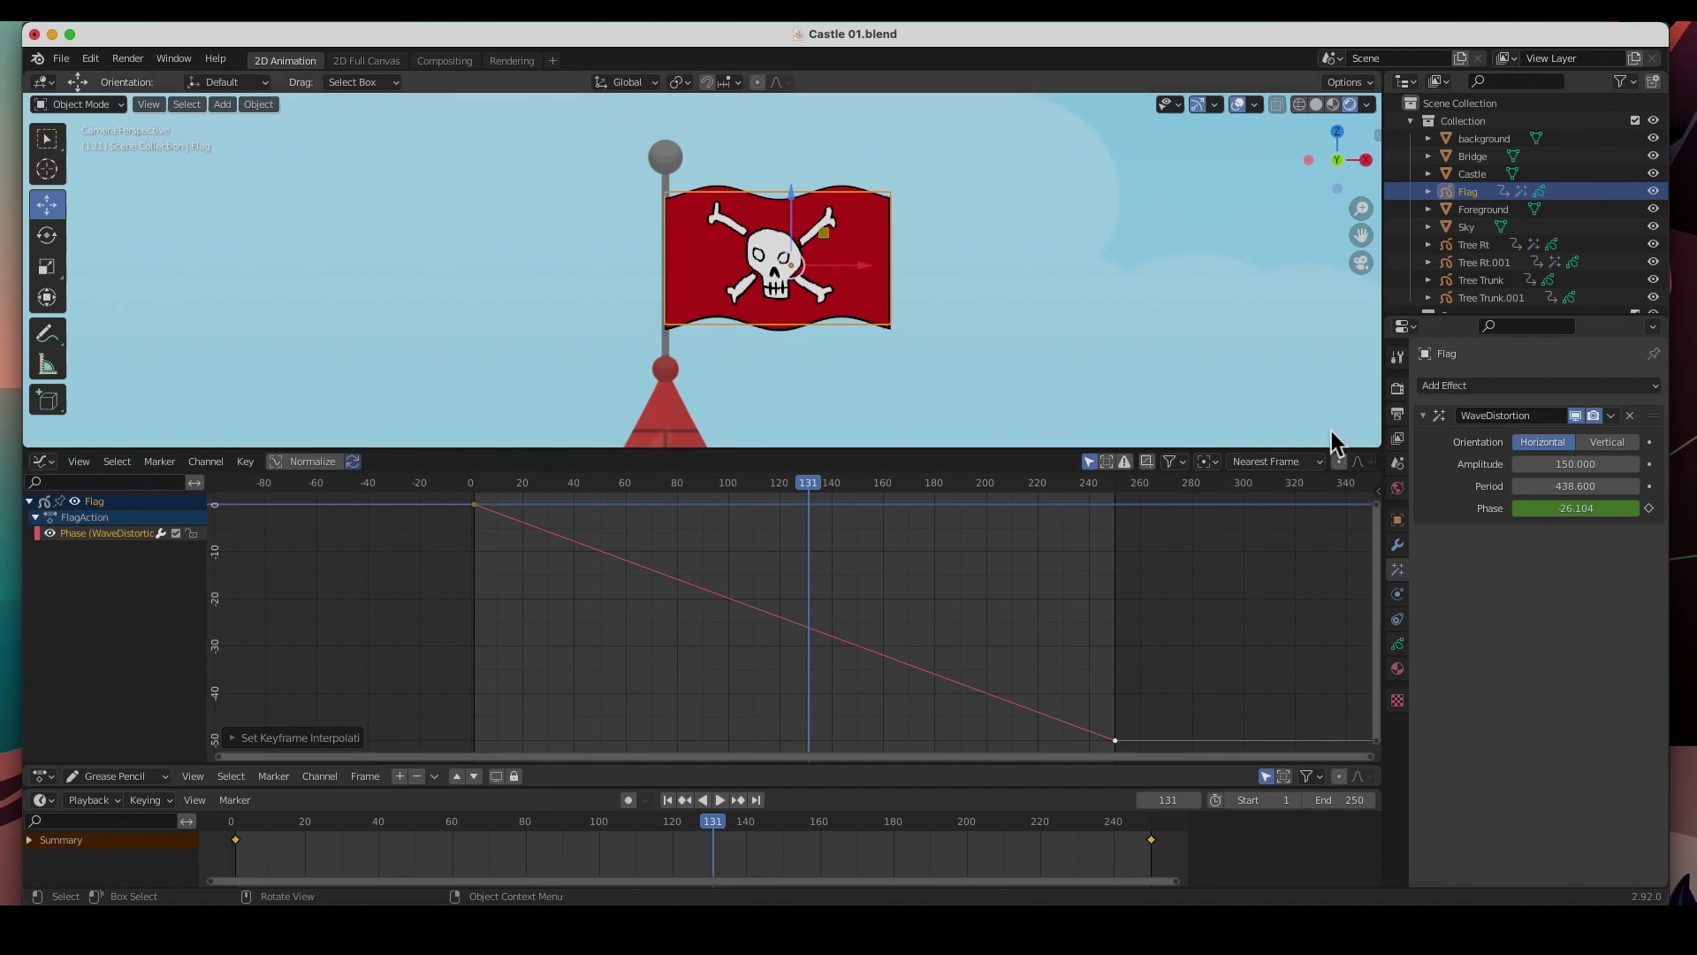
left_click_drag(1384, 449, 856, 629)
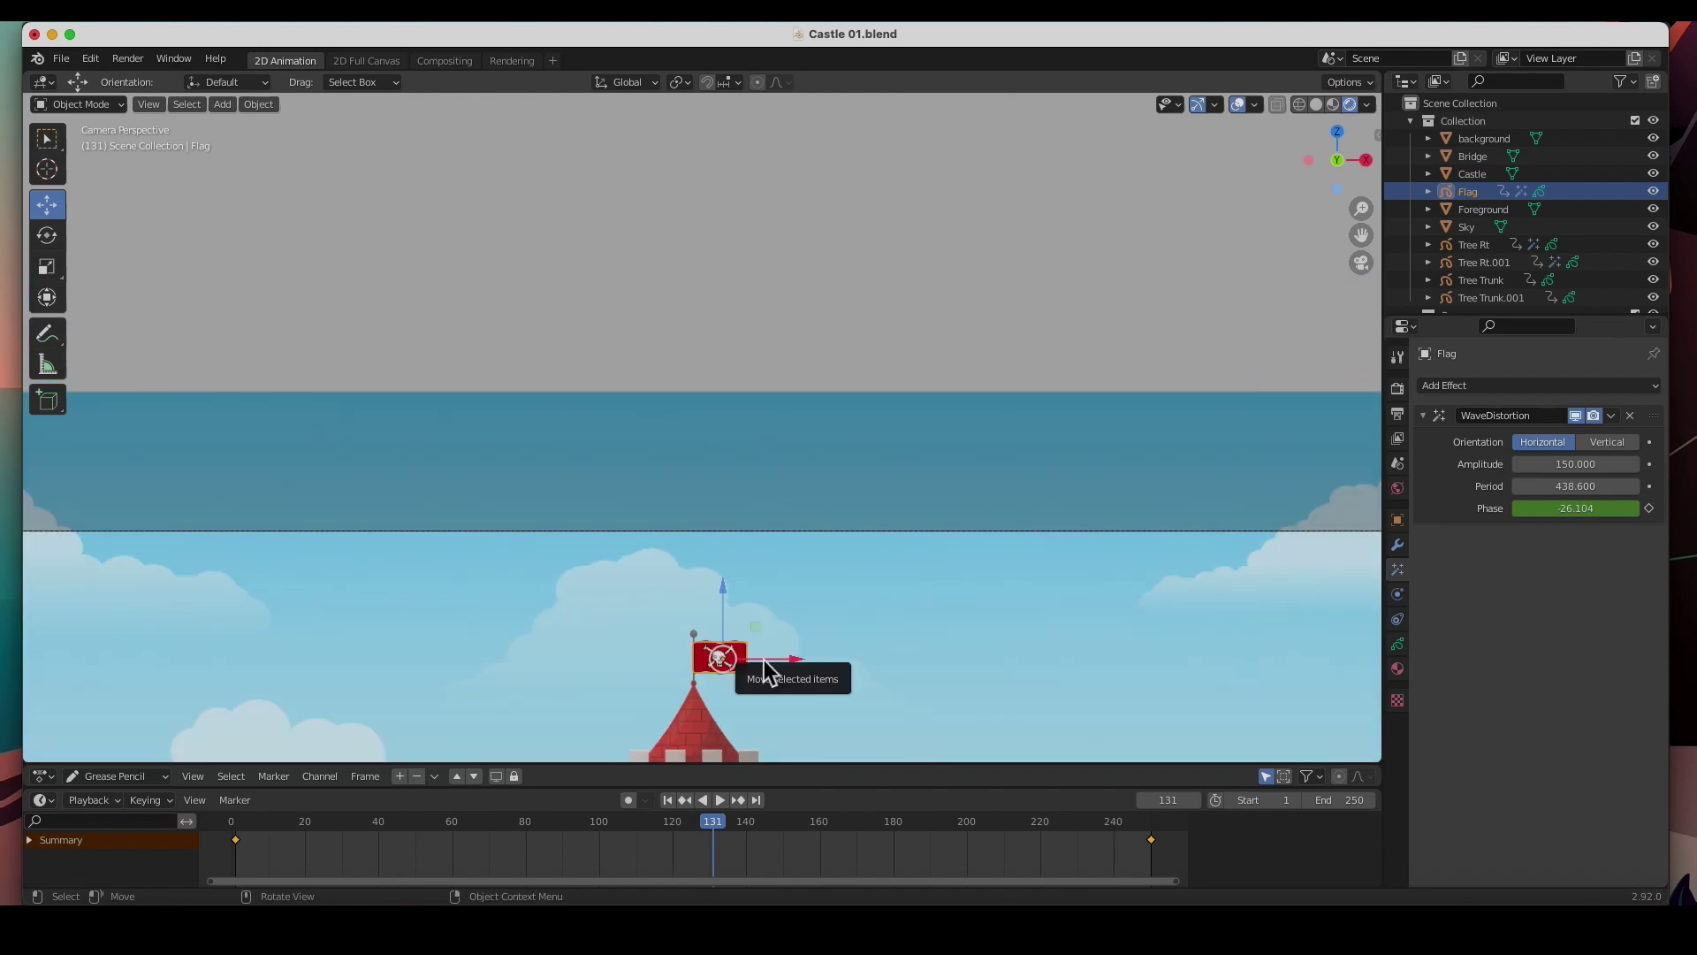
Step: Frame the flag in perspective view and play the animation from the first frame
key("KP_Decimal")
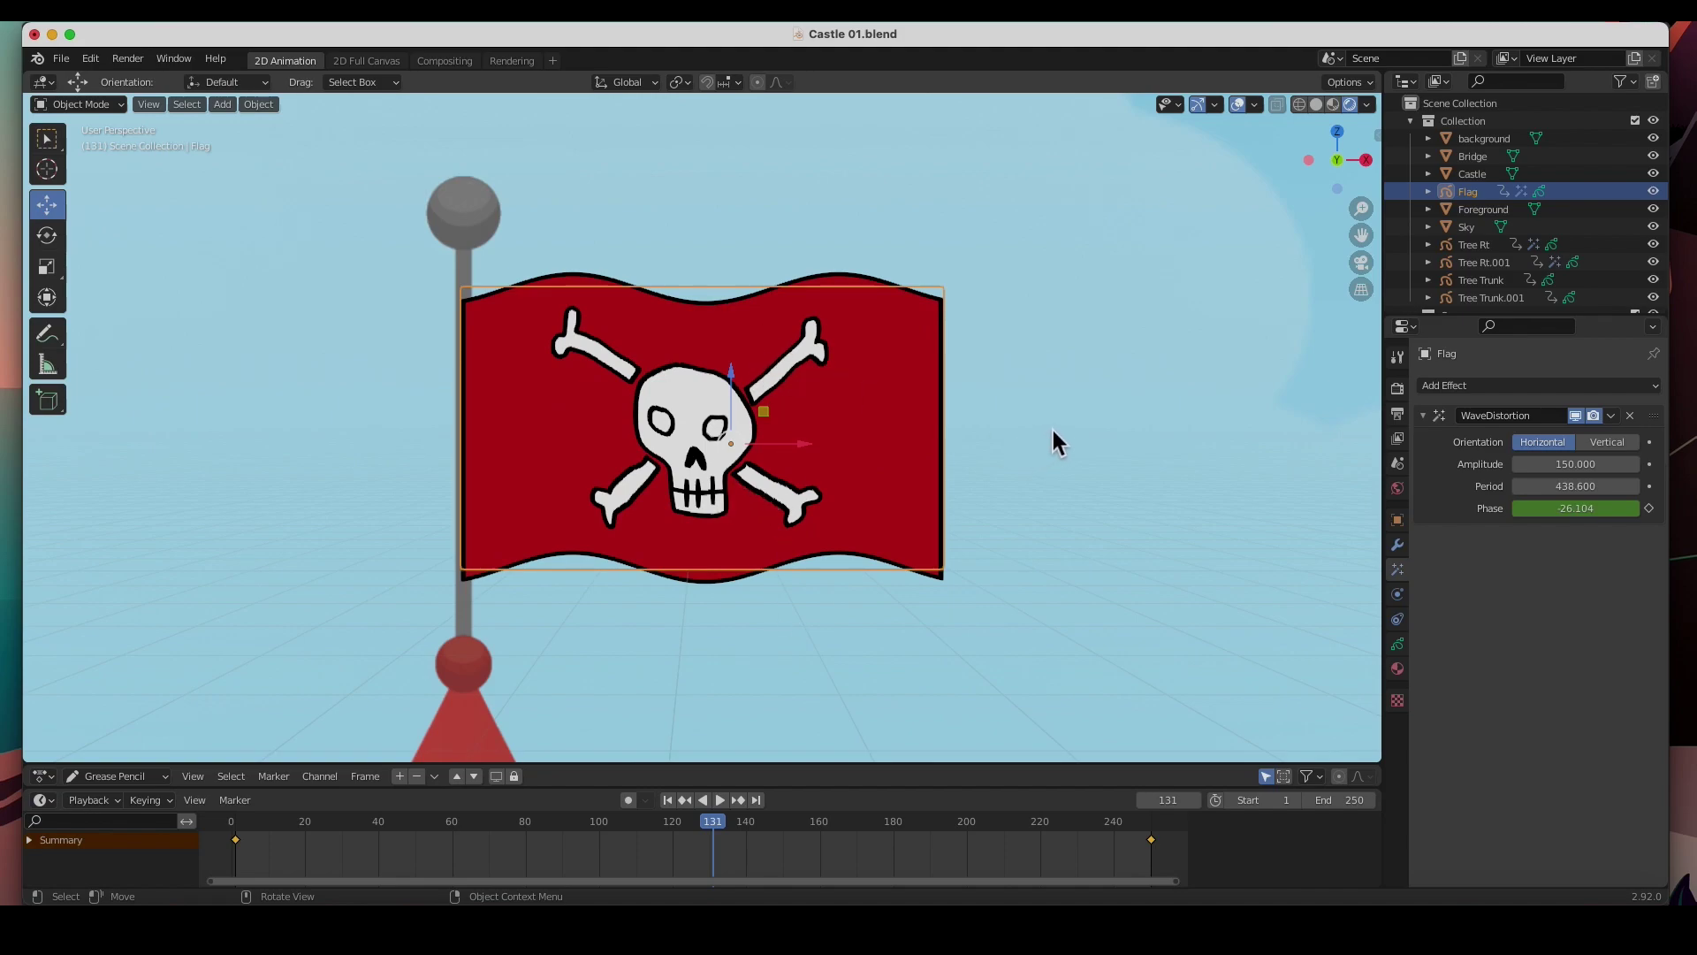
left_click(669, 801)
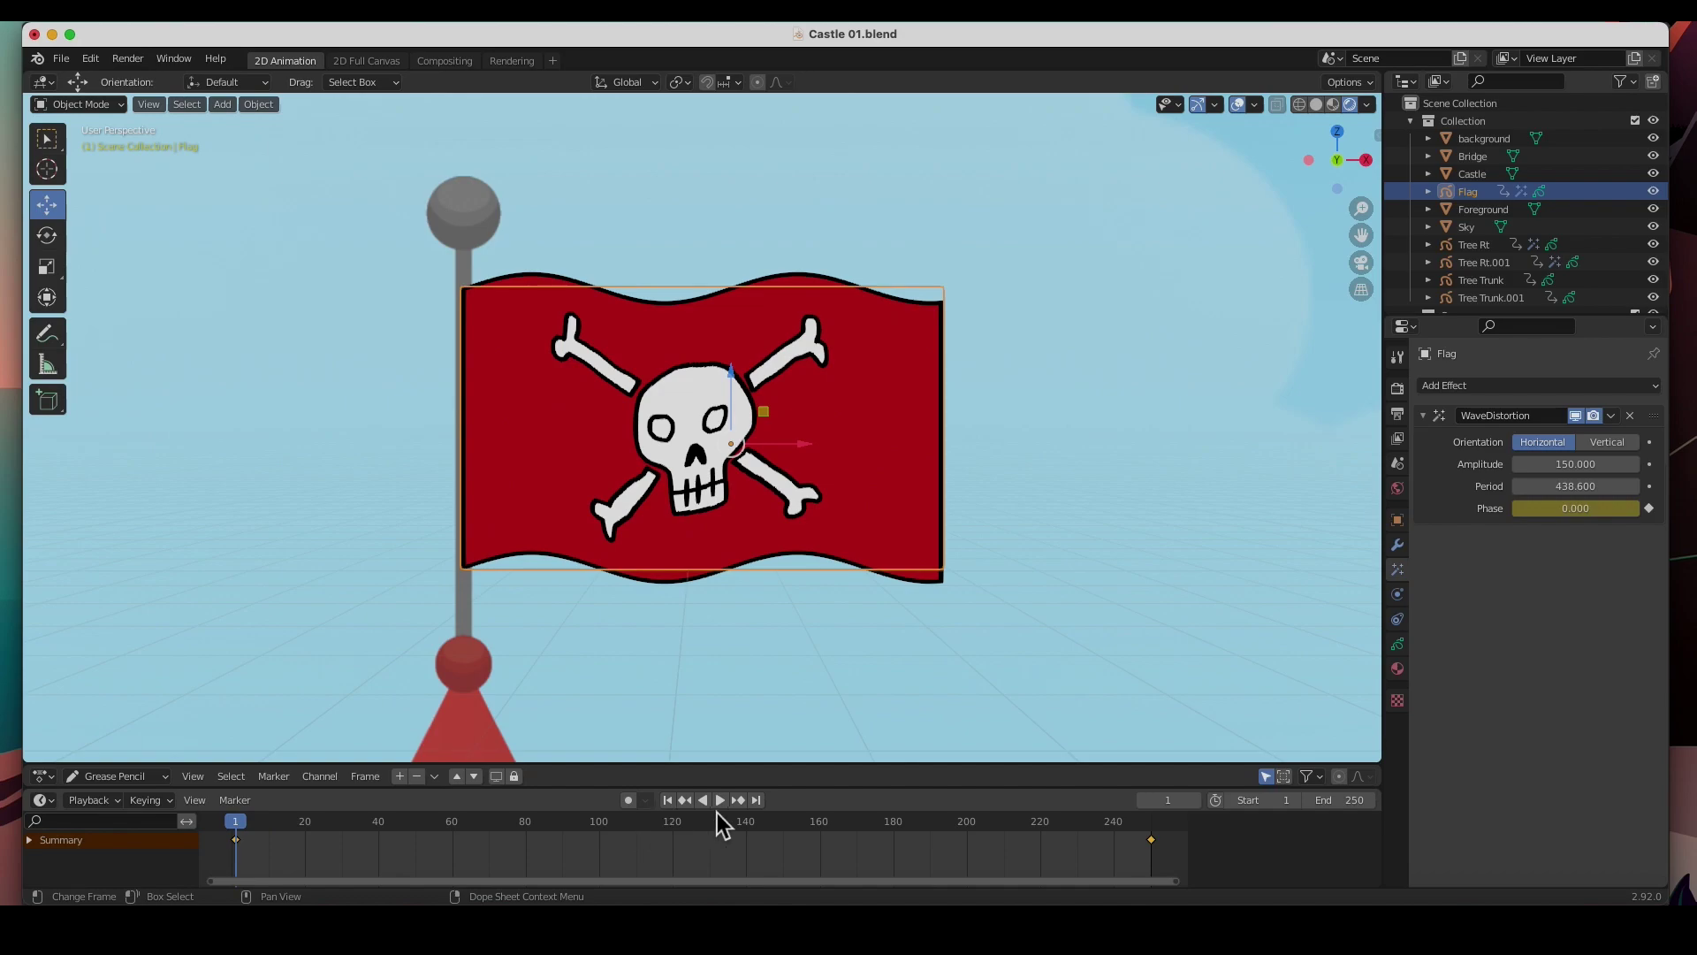
left_click(721, 800)
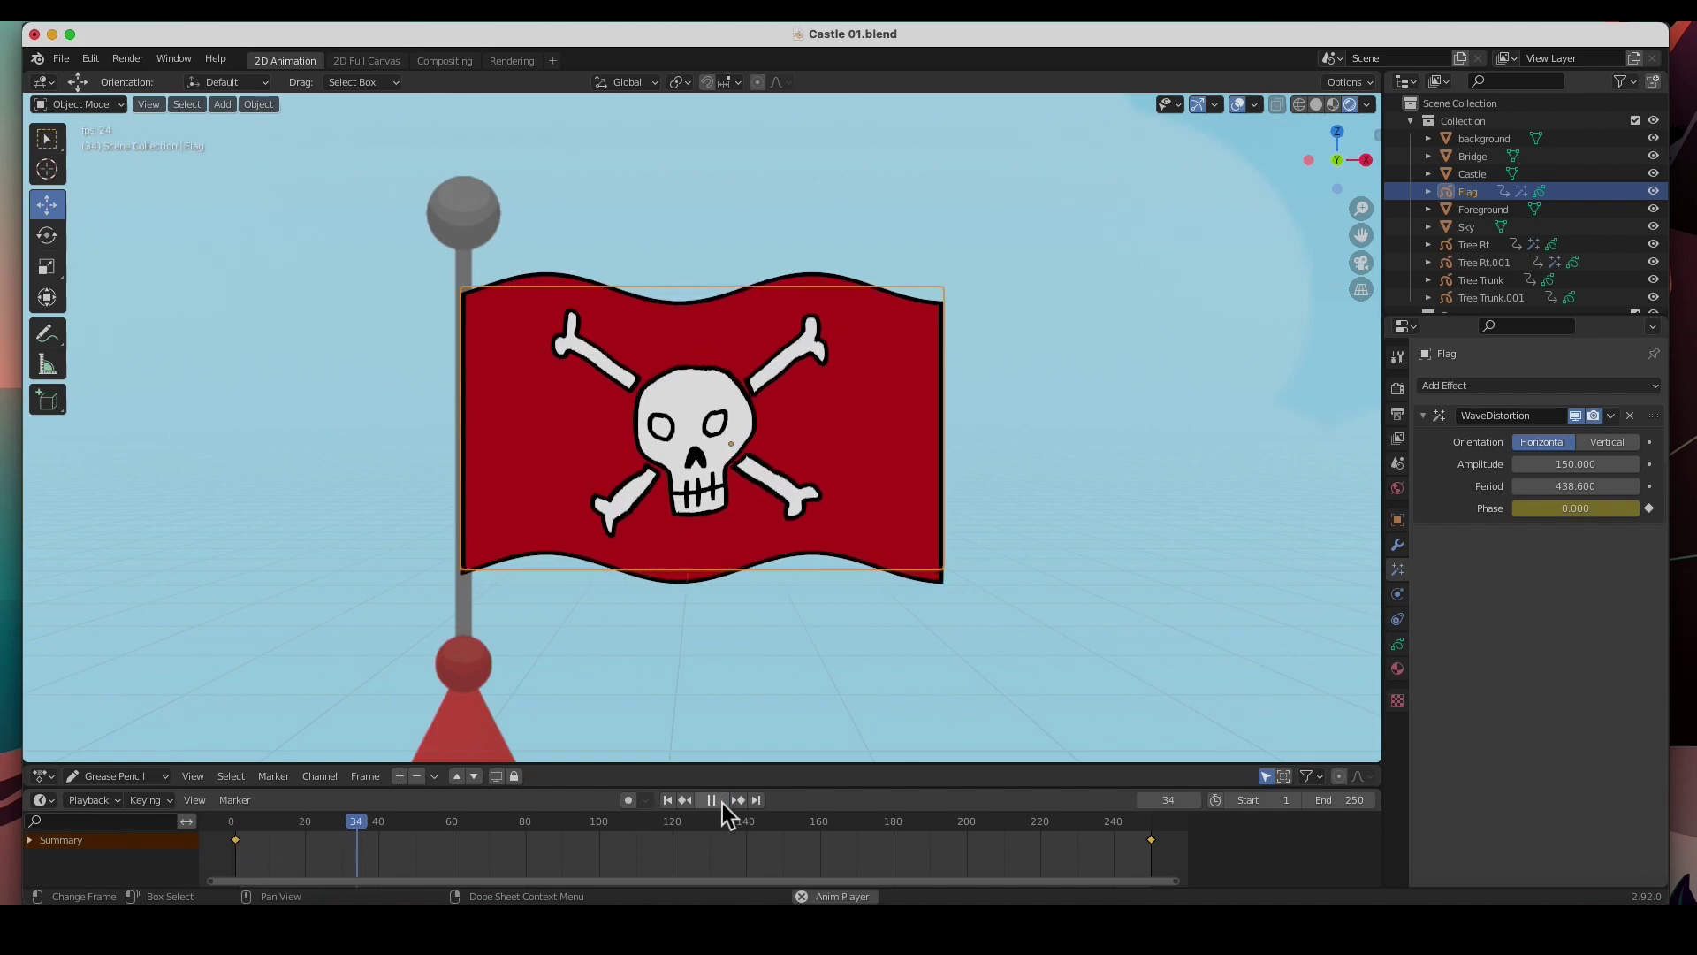
Step: Pan and zoom the view to frame the main tower with its flag, then select the castle
scroll(710, 661, "down", 10)
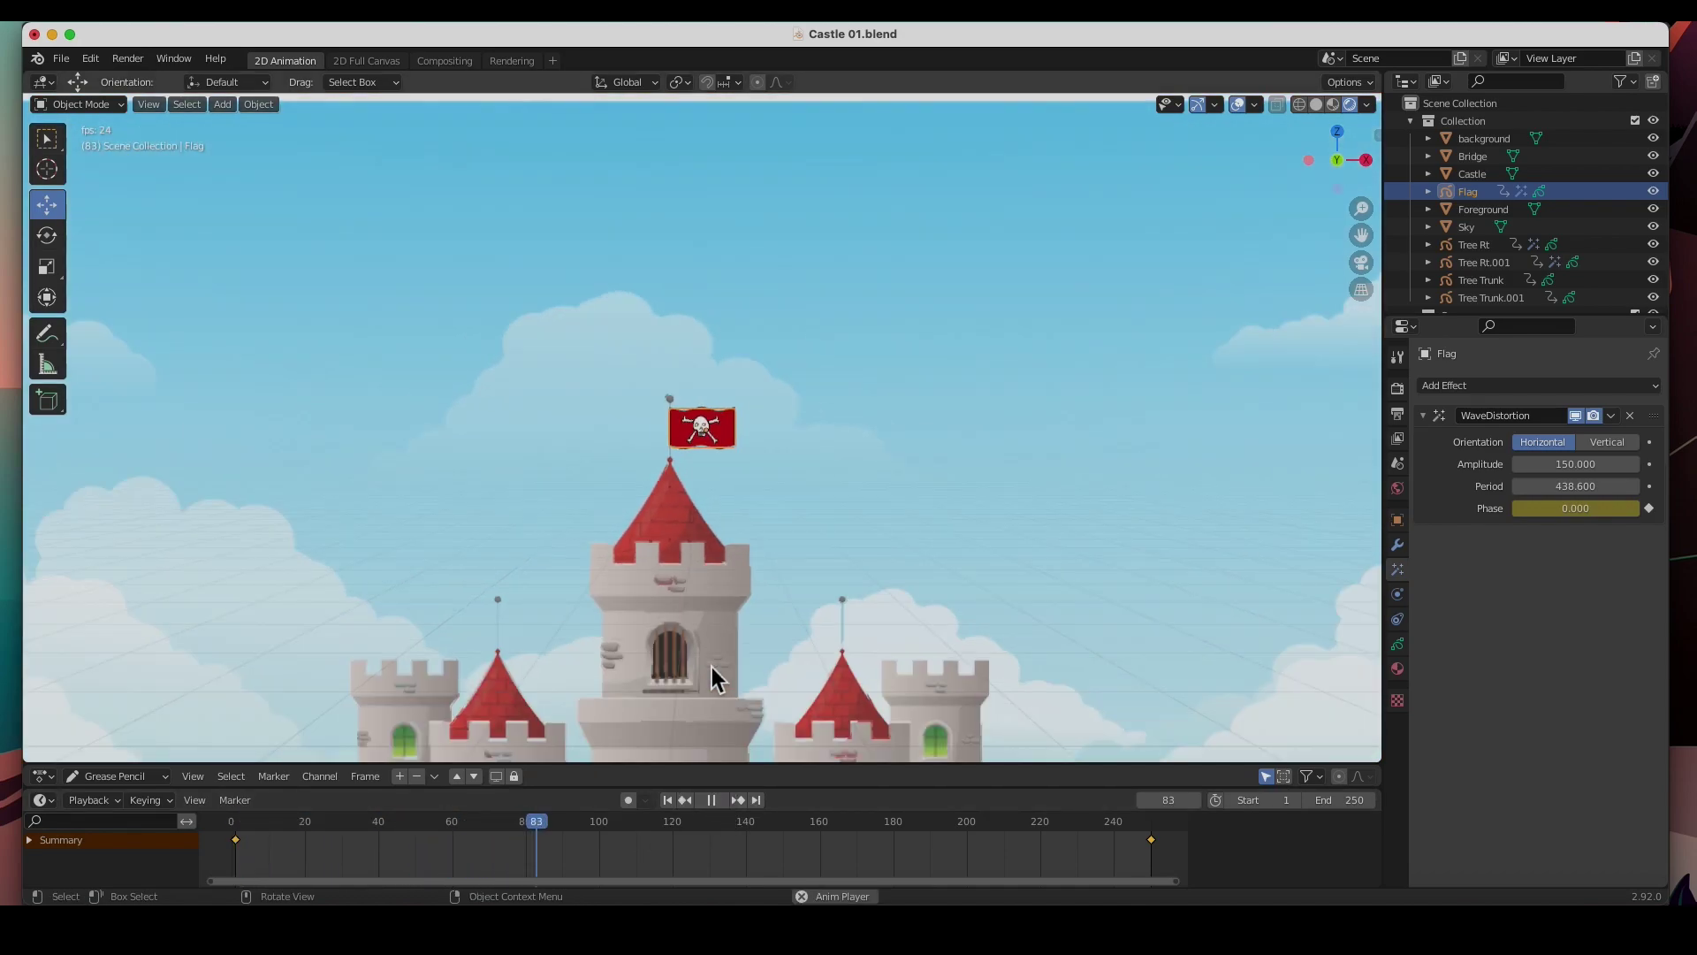
scroll(713, 666, "up", 5)
scroll(696, 667, "up", 1)
middle_click_drag(693, 675, 731, 189, "shift")
scroll(724, 277, "up", 5)
middle_click_drag(727, 268, 580, 626, "shift")
scroll(656, 555, "down", 4)
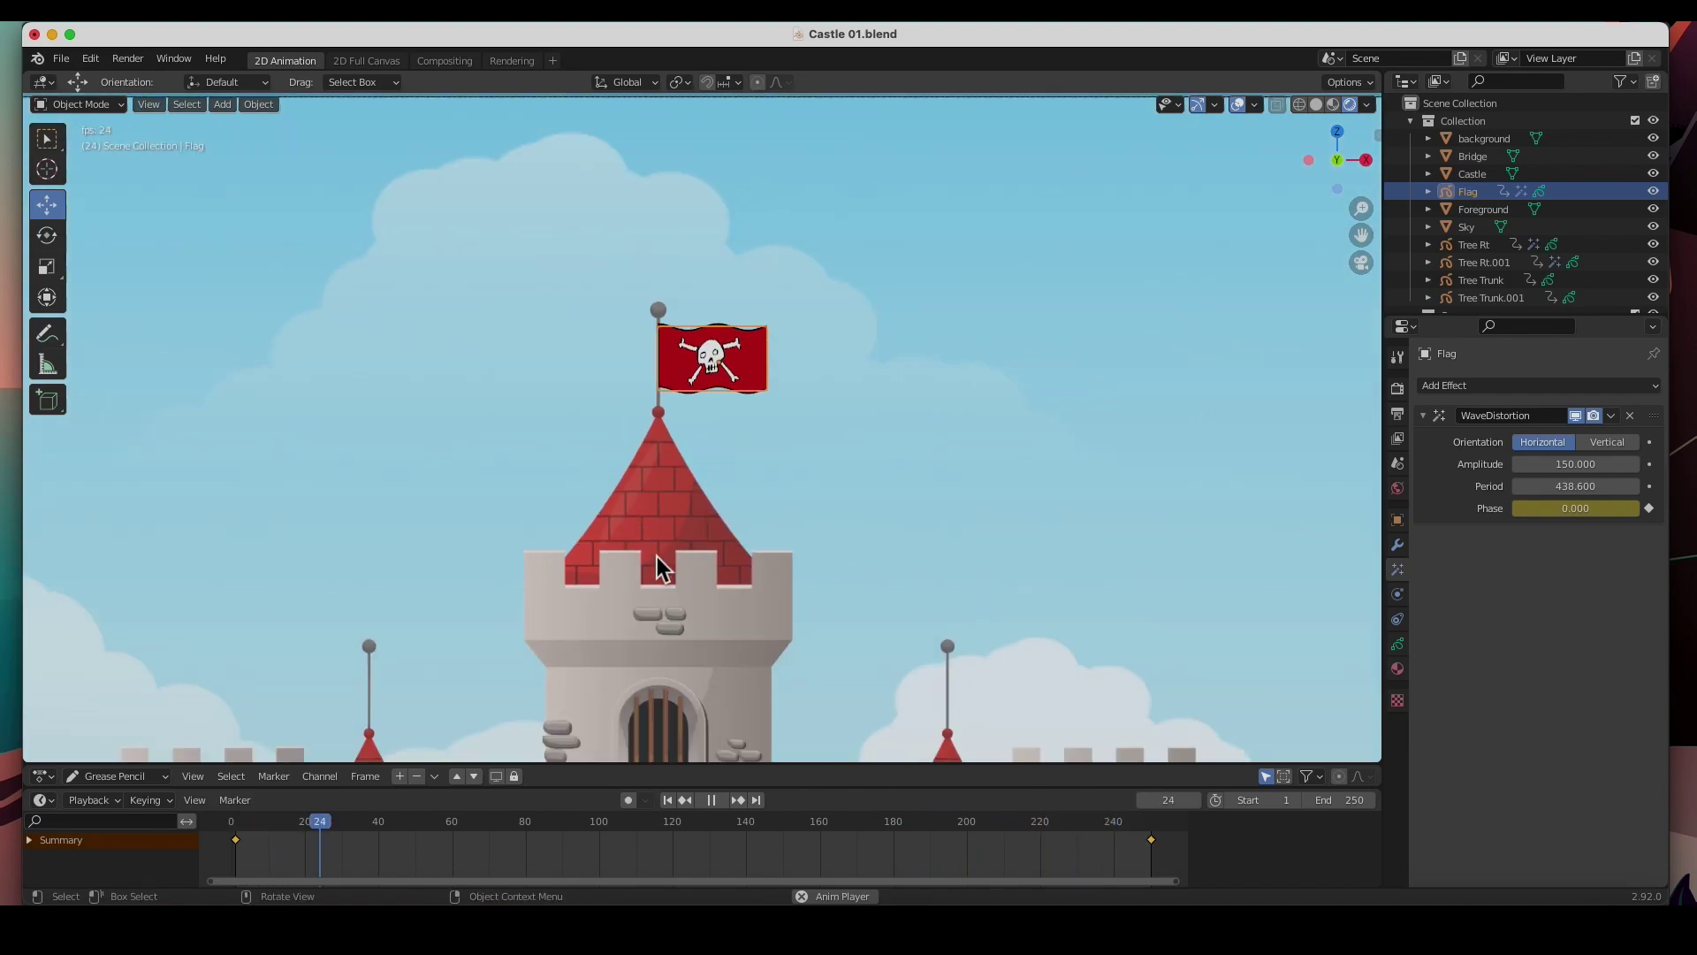
middle_click_drag(666, 548, 671, 447, "shift")
left_click(971, 340)
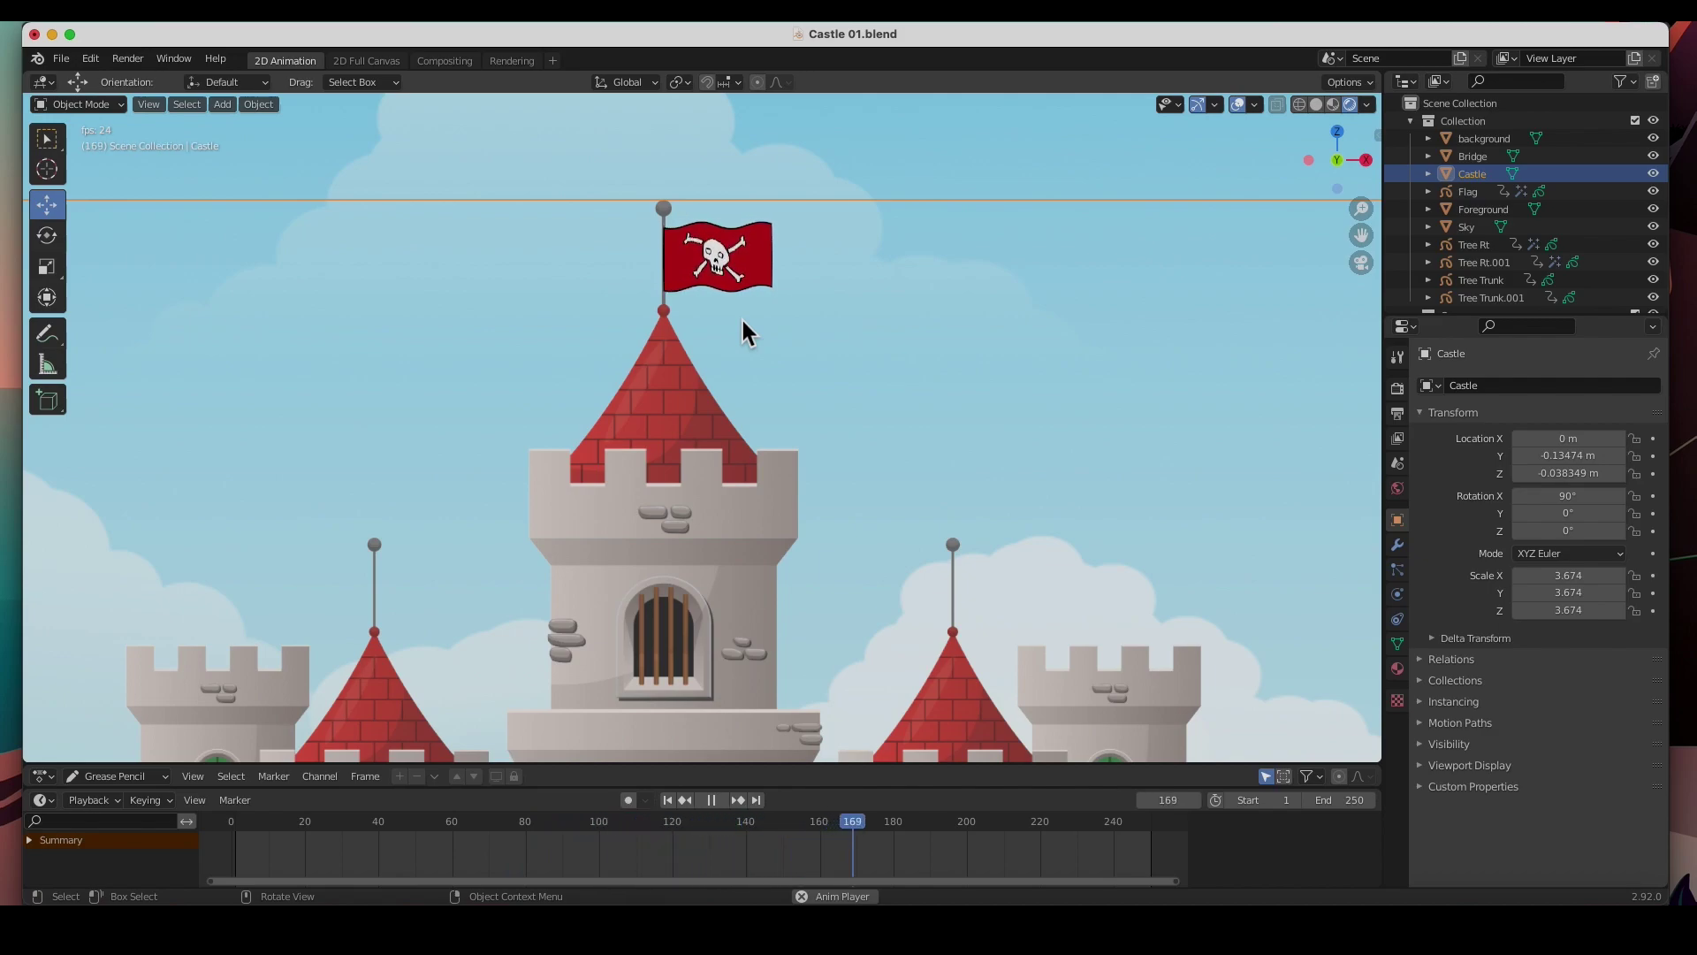
Step: Duplicate the top flag, scale the copy down and place it on the left tower's spire
left_click(707, 277)
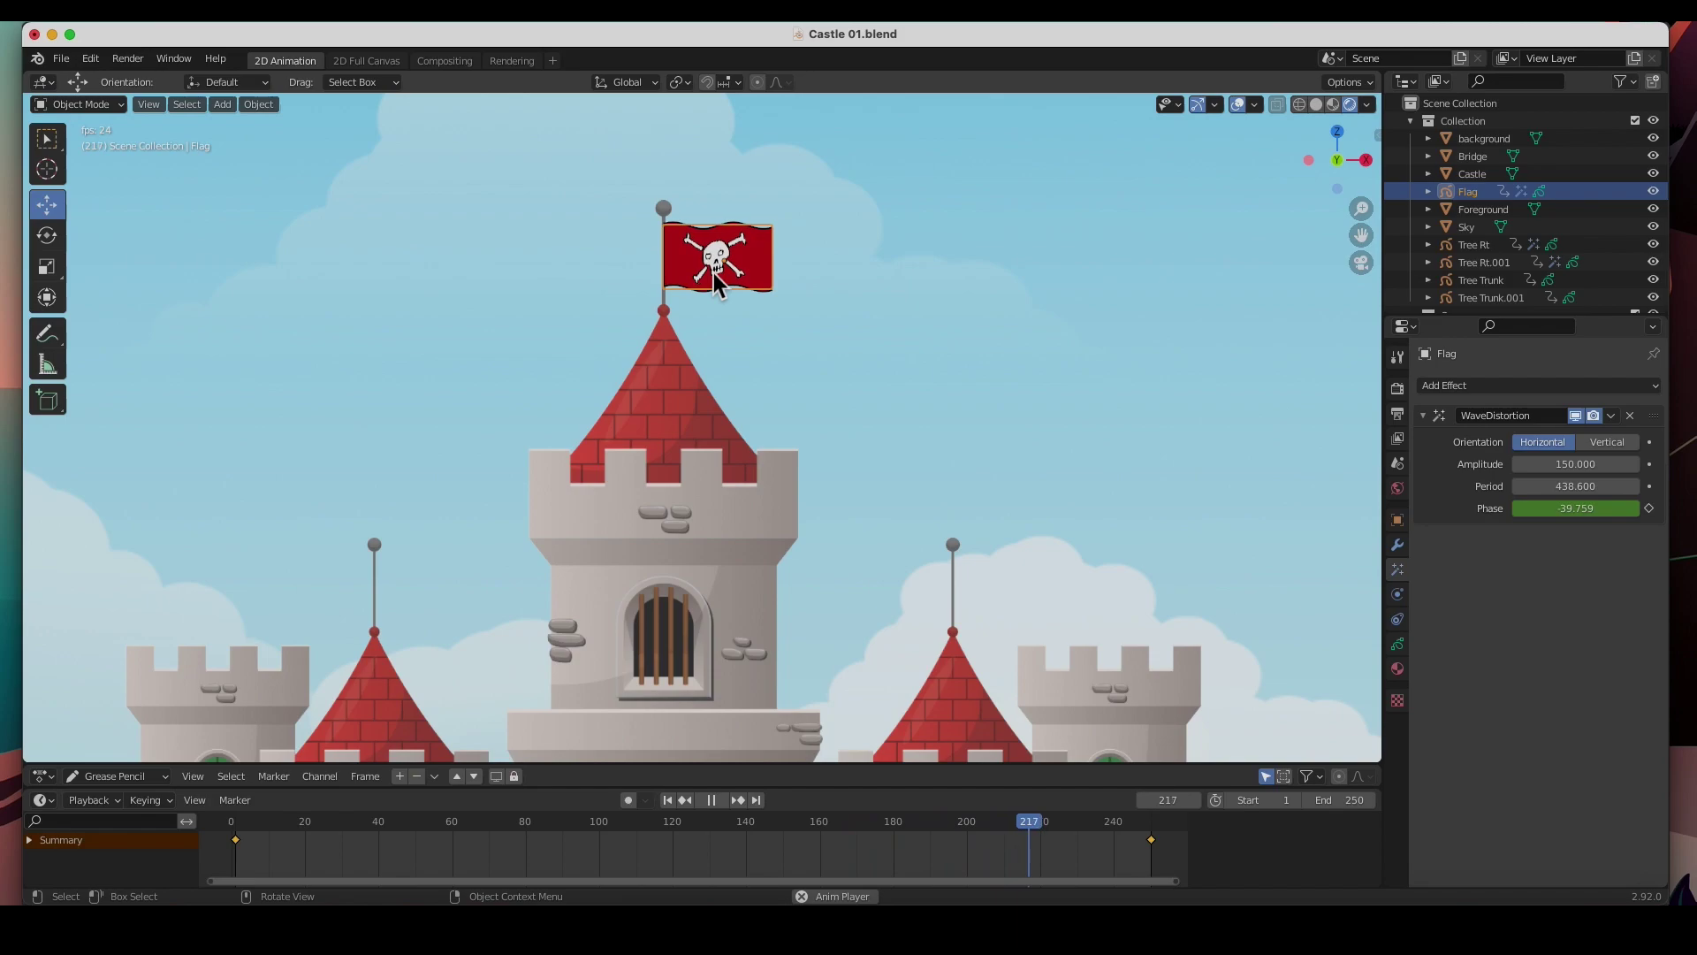
key("shift+d")
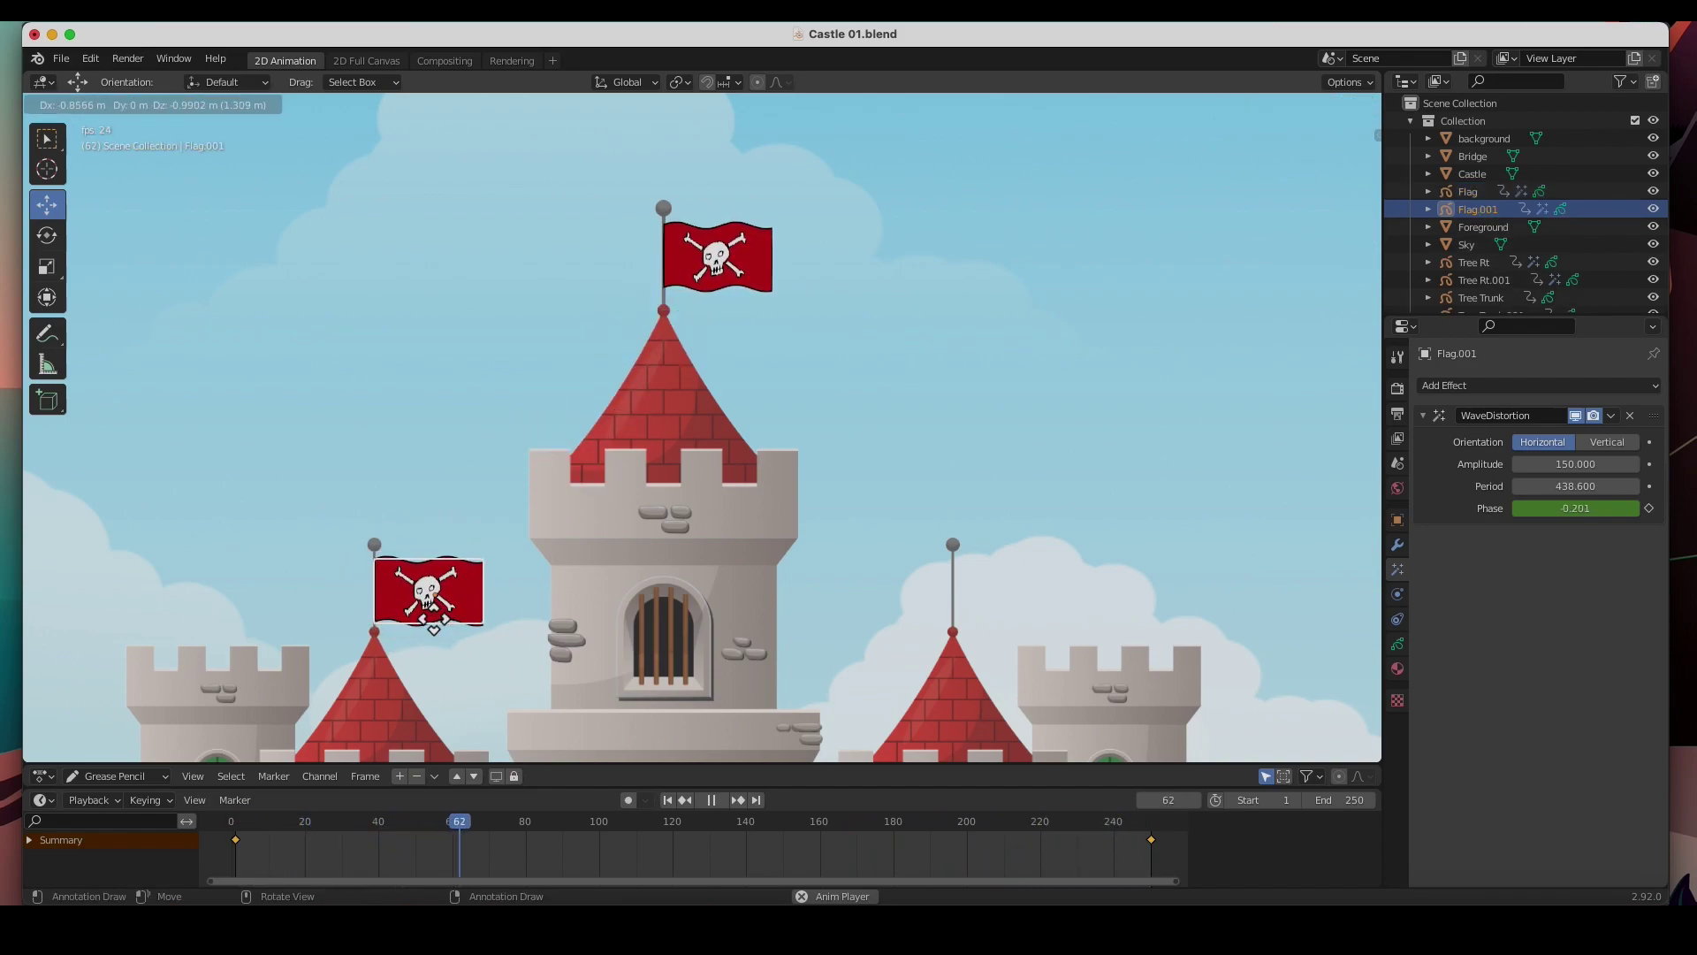
left_click(434, 629)
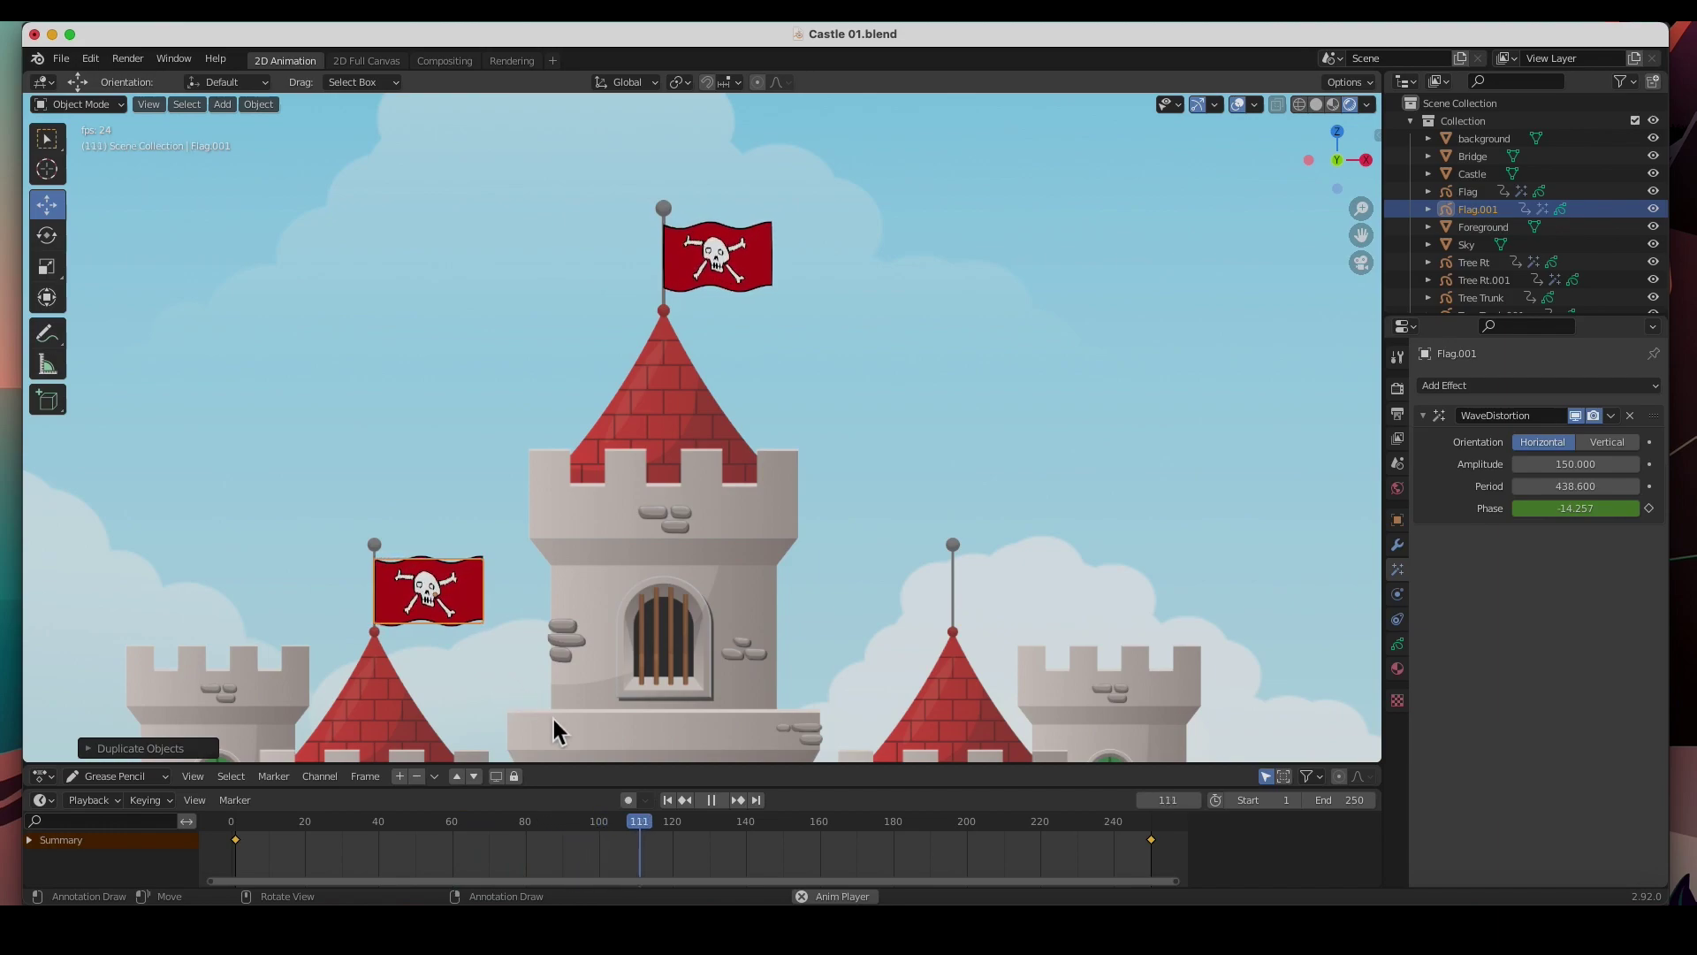
key("s")
left_click(485, 650)
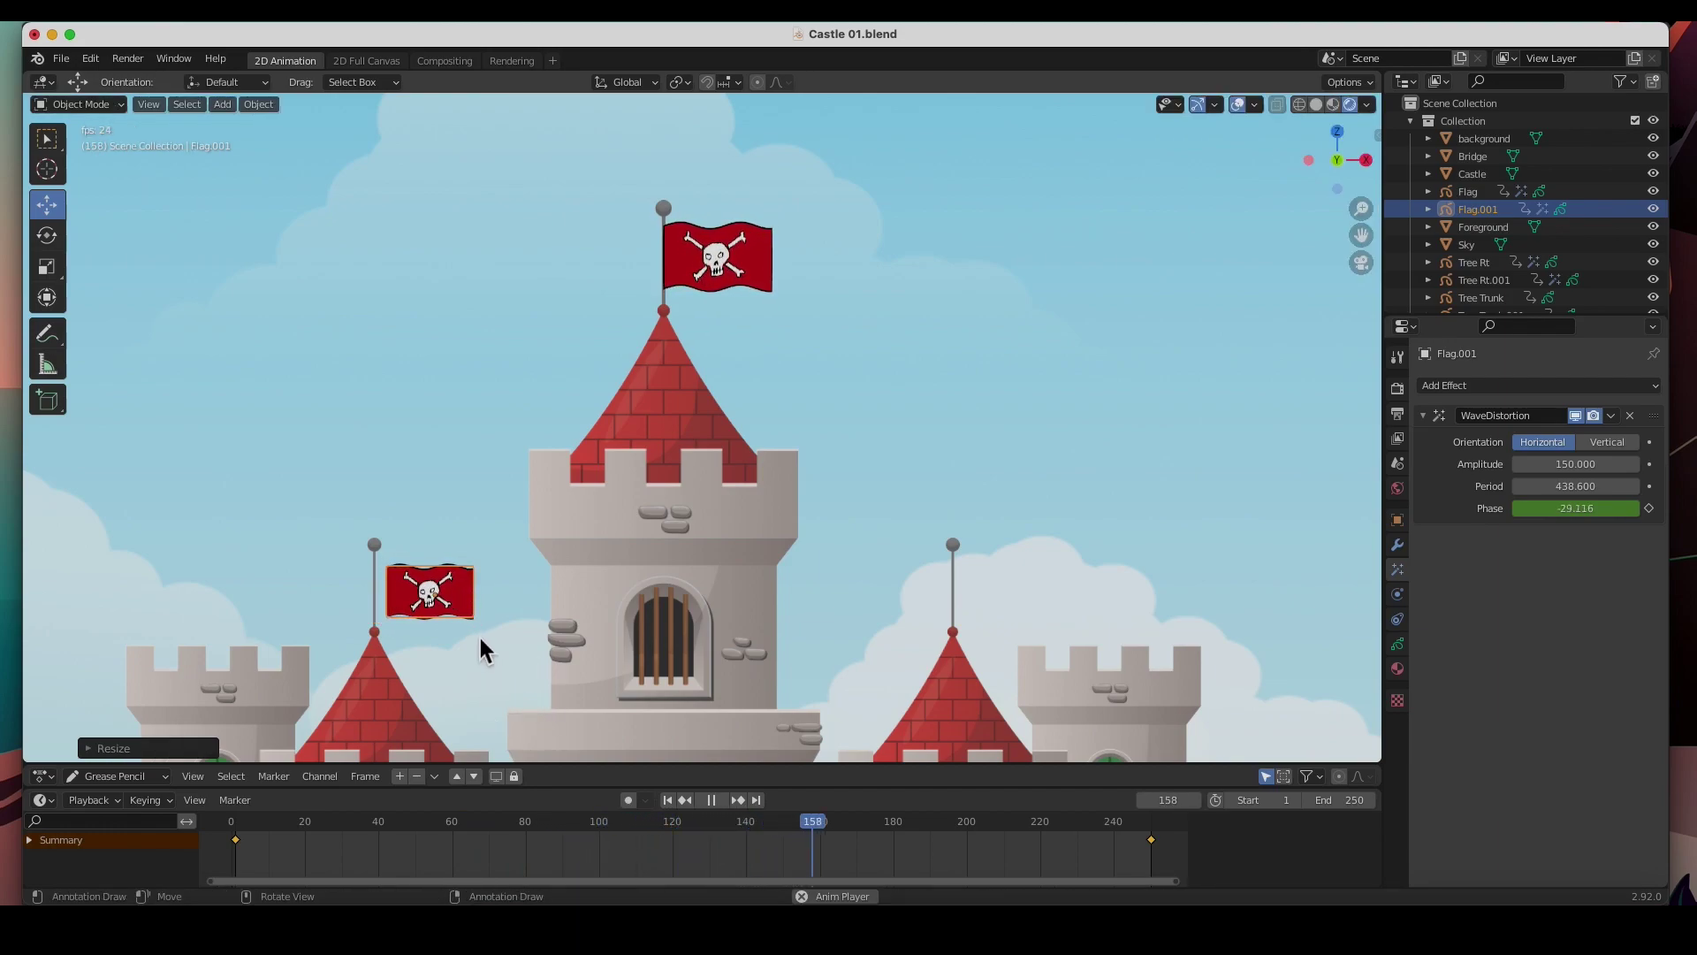
left_click(711, 800)
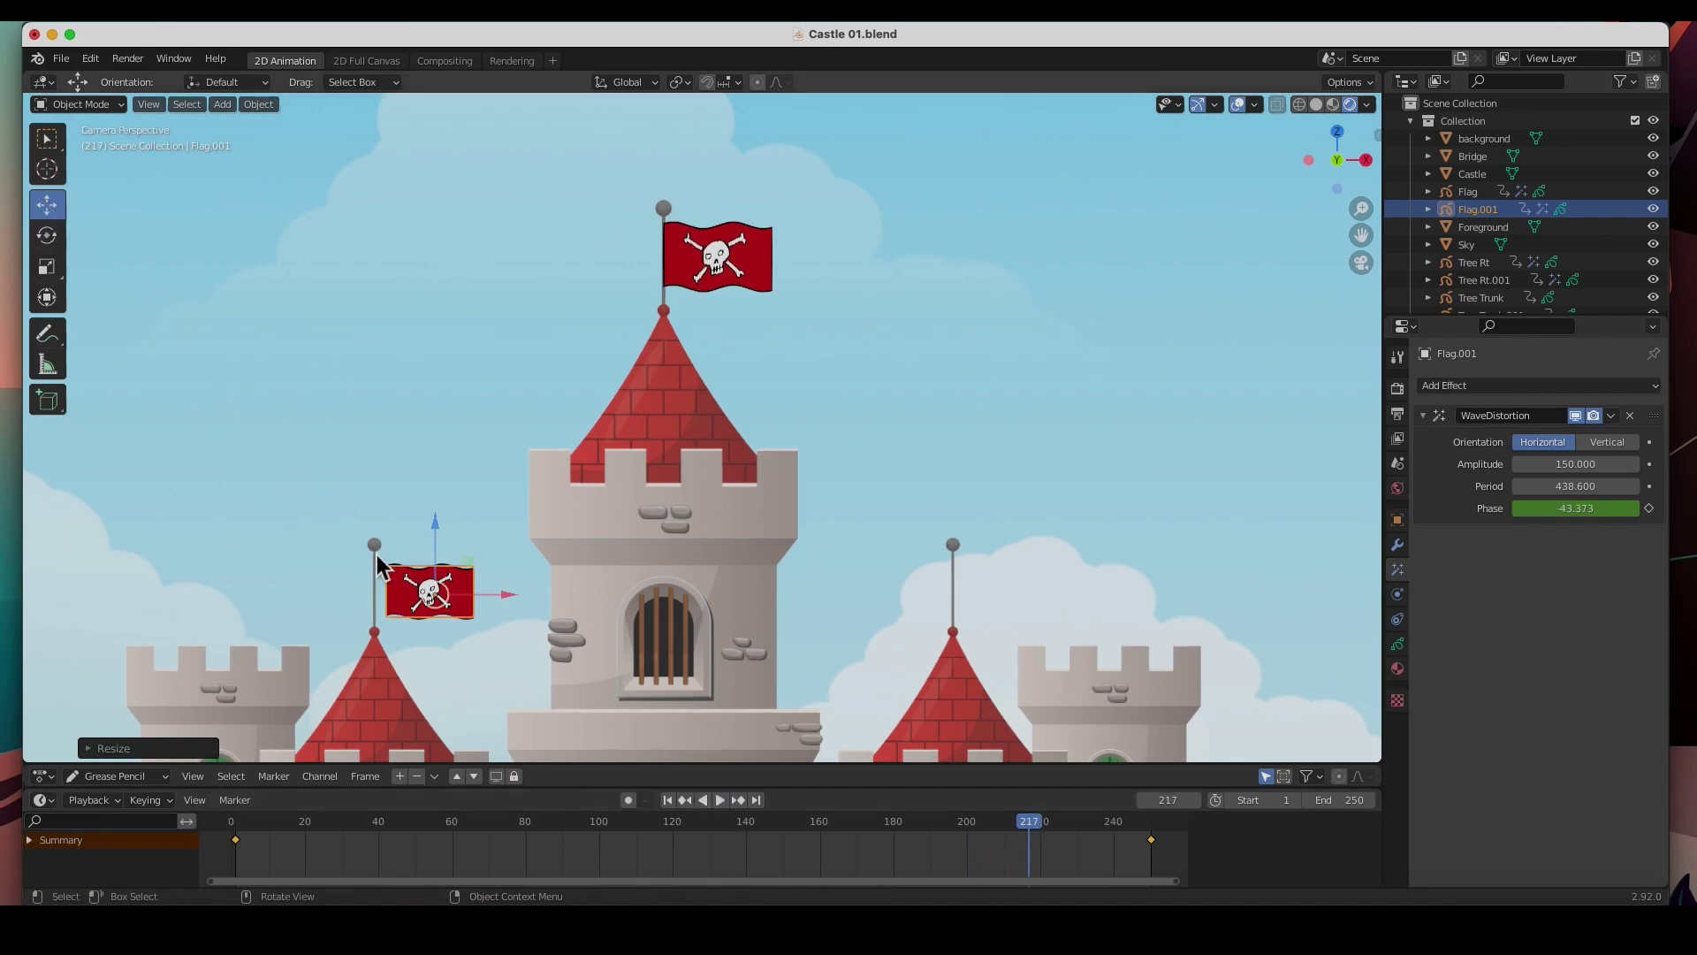
left_click_drag(425, 603, 419, 595)
Step: Duplicate the small flag onto the right tower's spire and return to the centred camera view
key("shift+d")
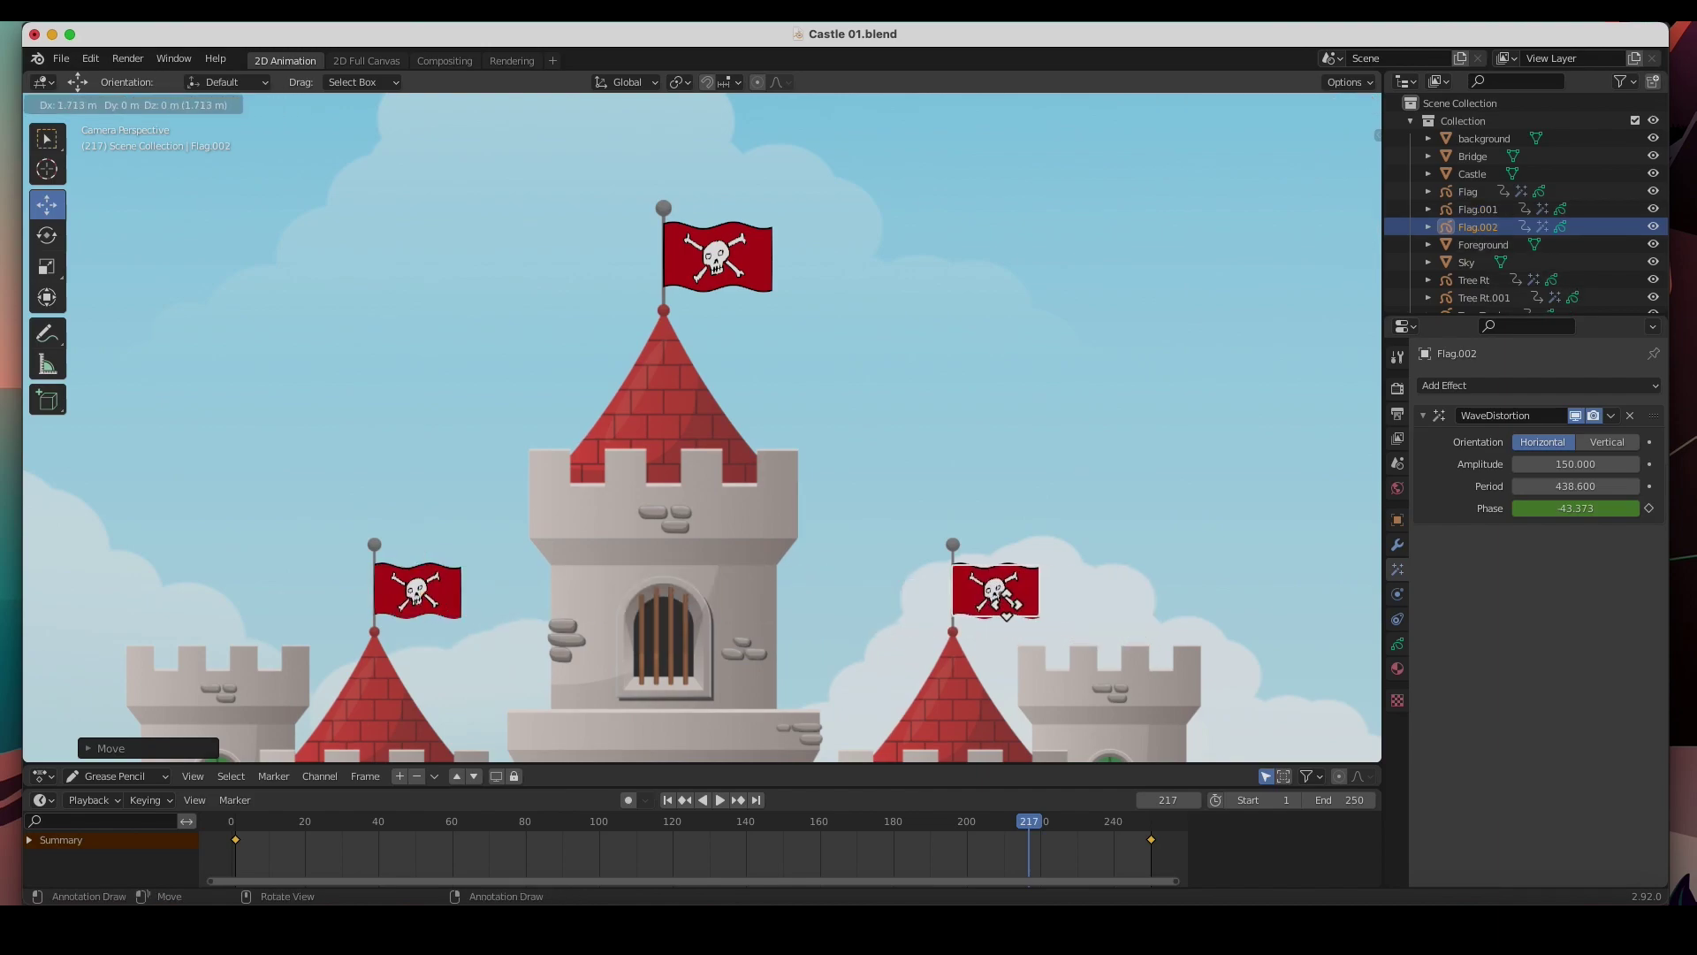
left_click(1007, 610)
scroll(841, 585, "down", 3)
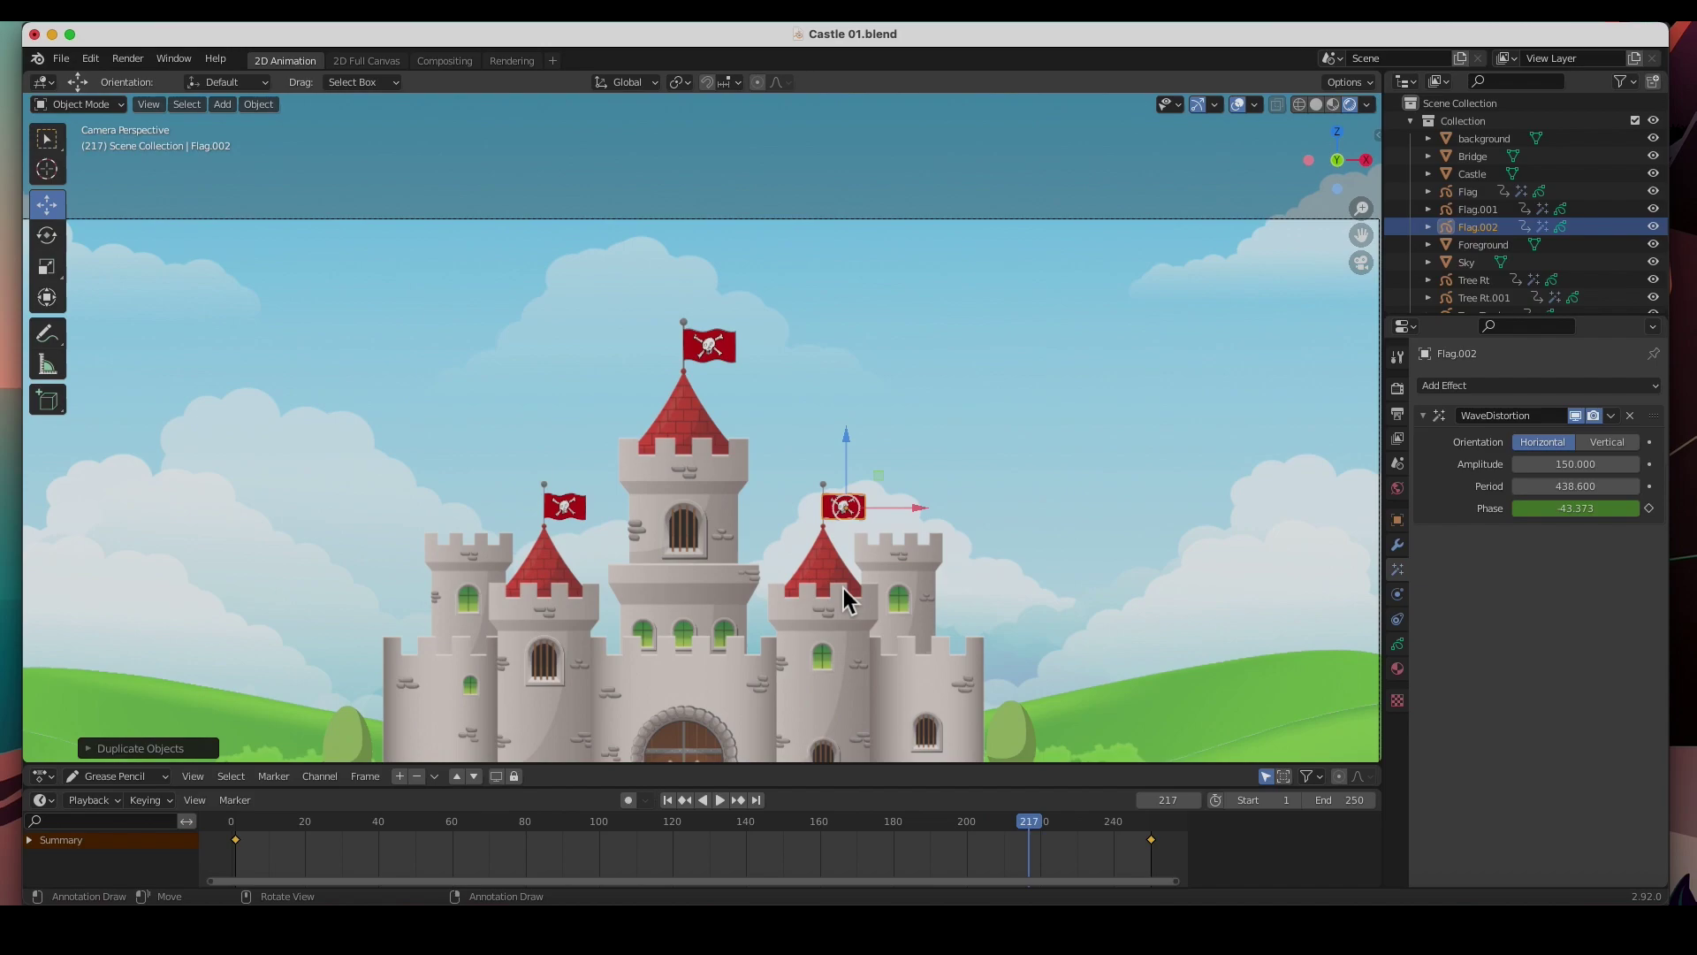
middle_click_drag(843, 588, 843, 592)
scroll(843, 592, "up", 2)
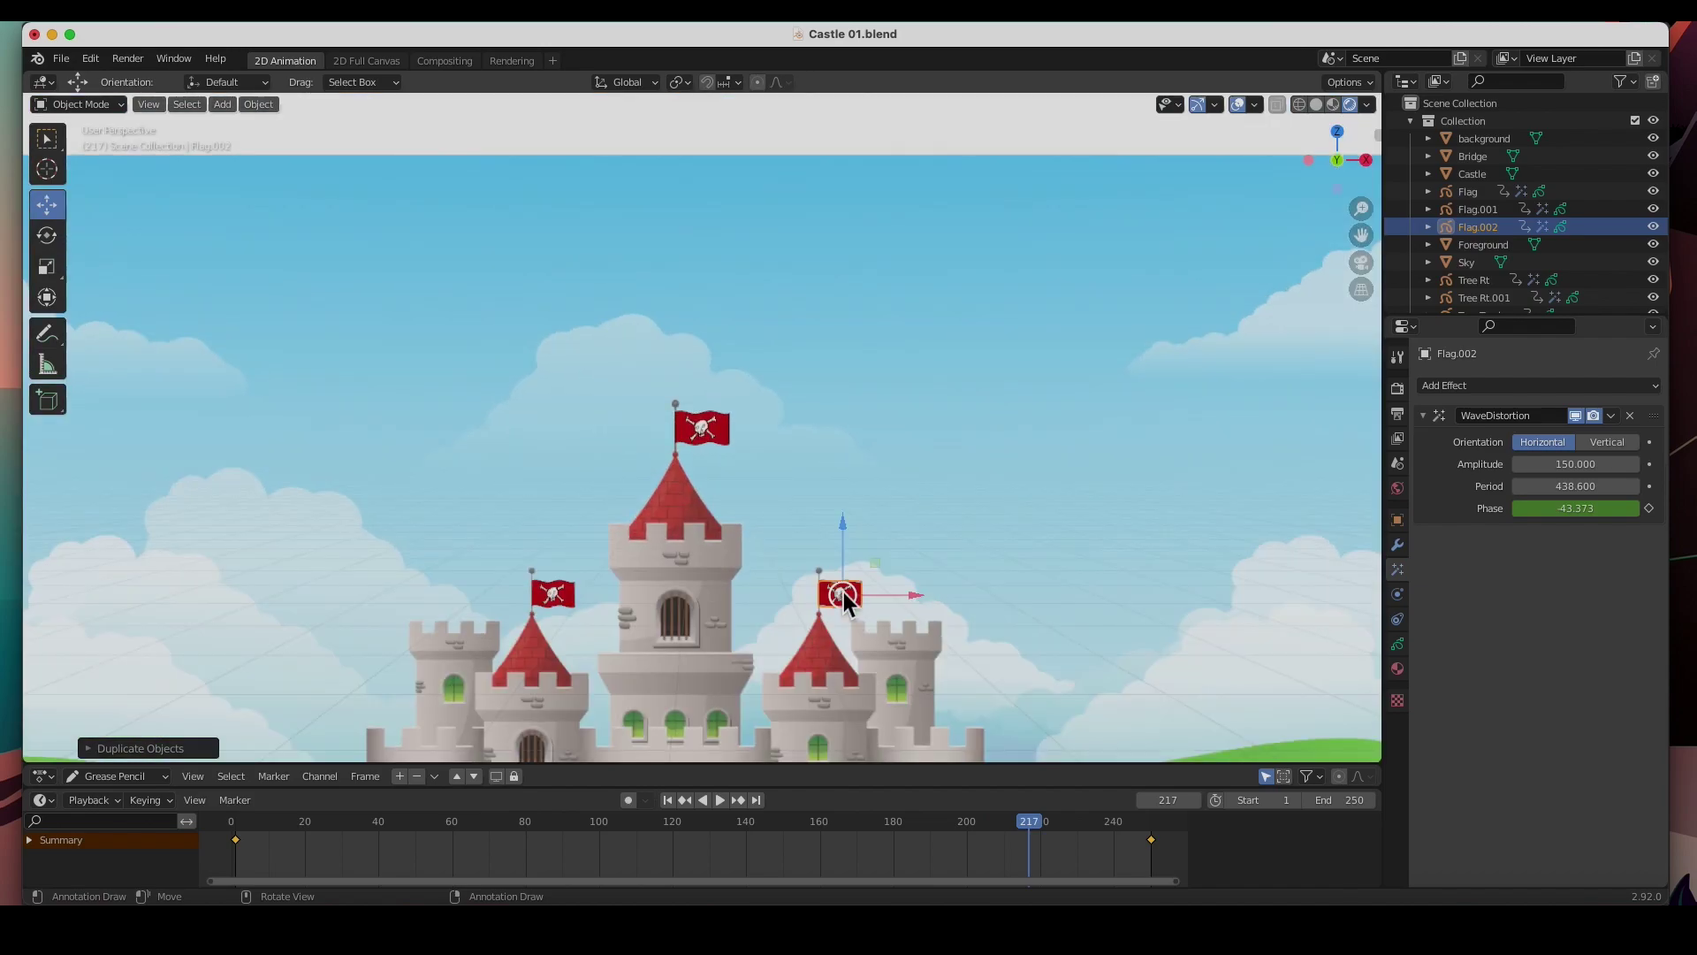
scroll(815, 582, "down", 3)
scroll(814, 581, "down", 4)
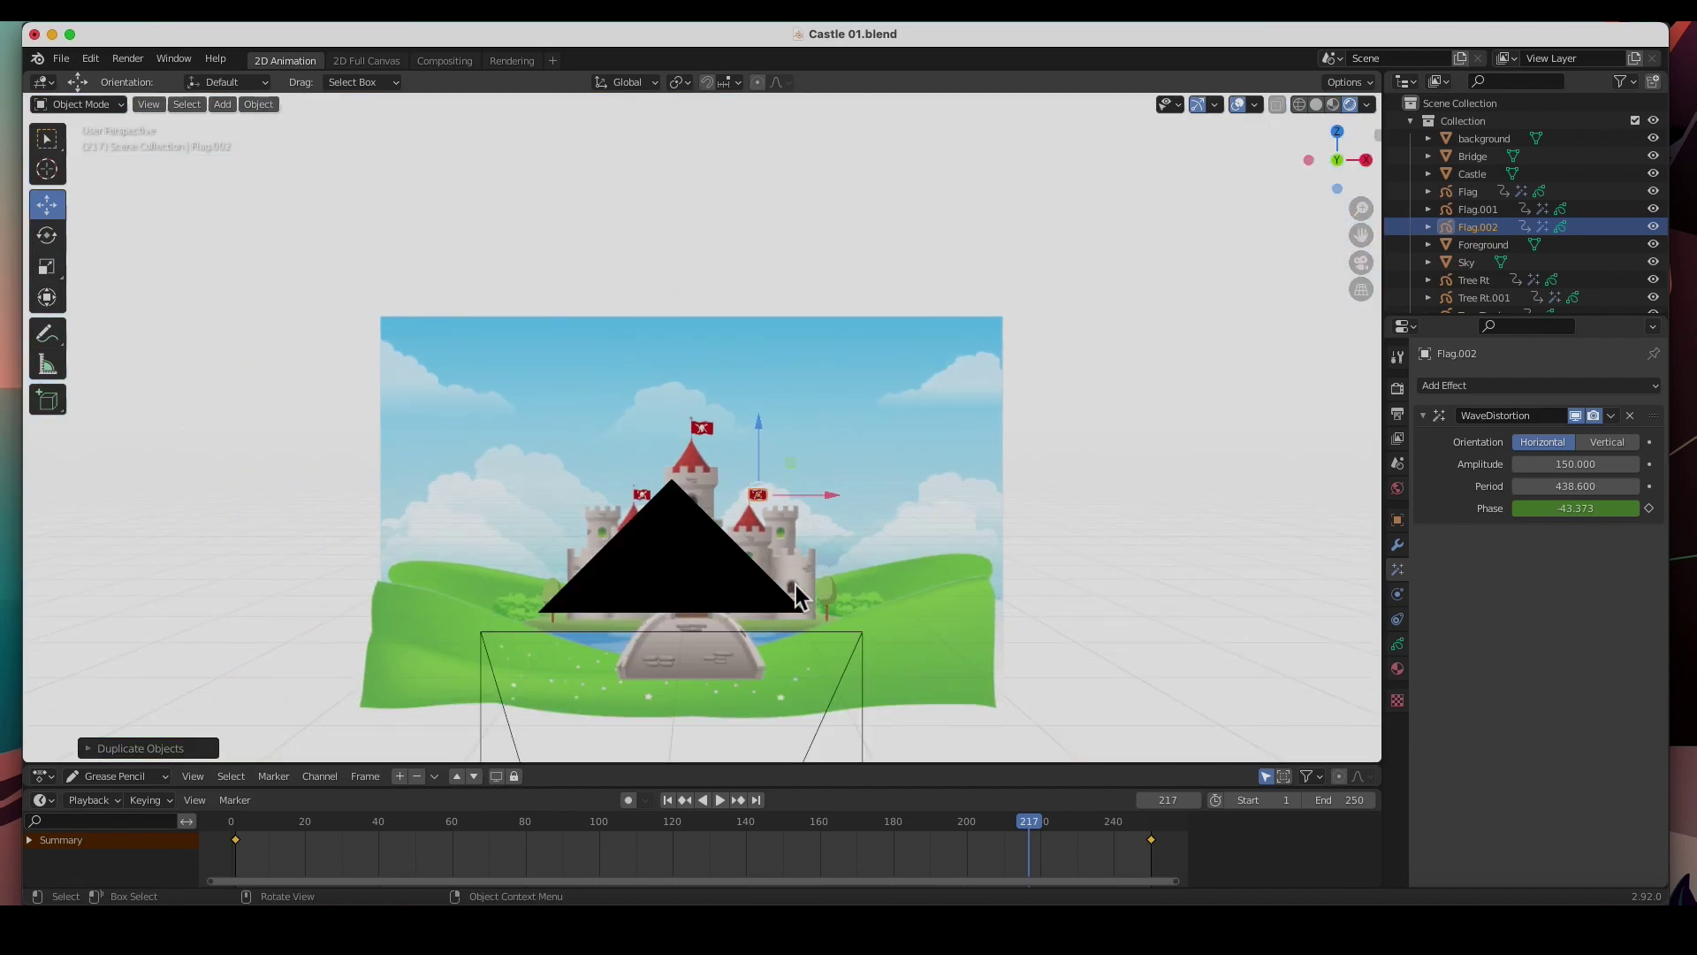
key("KP_0")
scroll(749, 554, "down", 1)
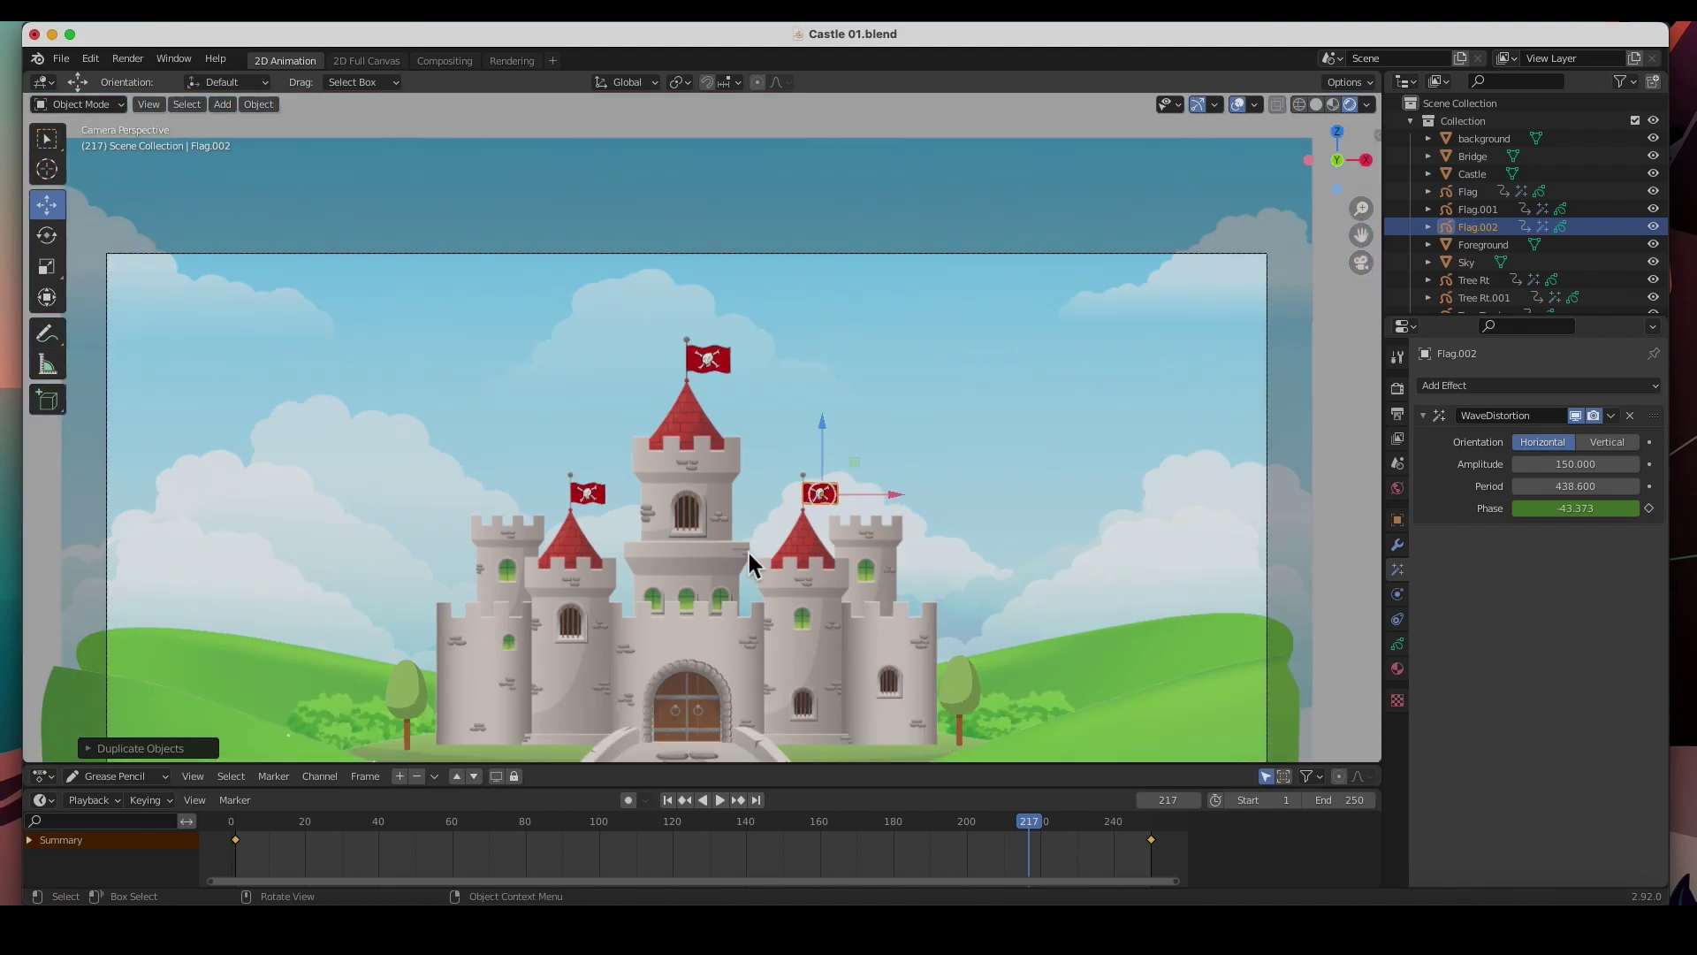
middle_click_drag(749, 553, 751, 406, "shift")
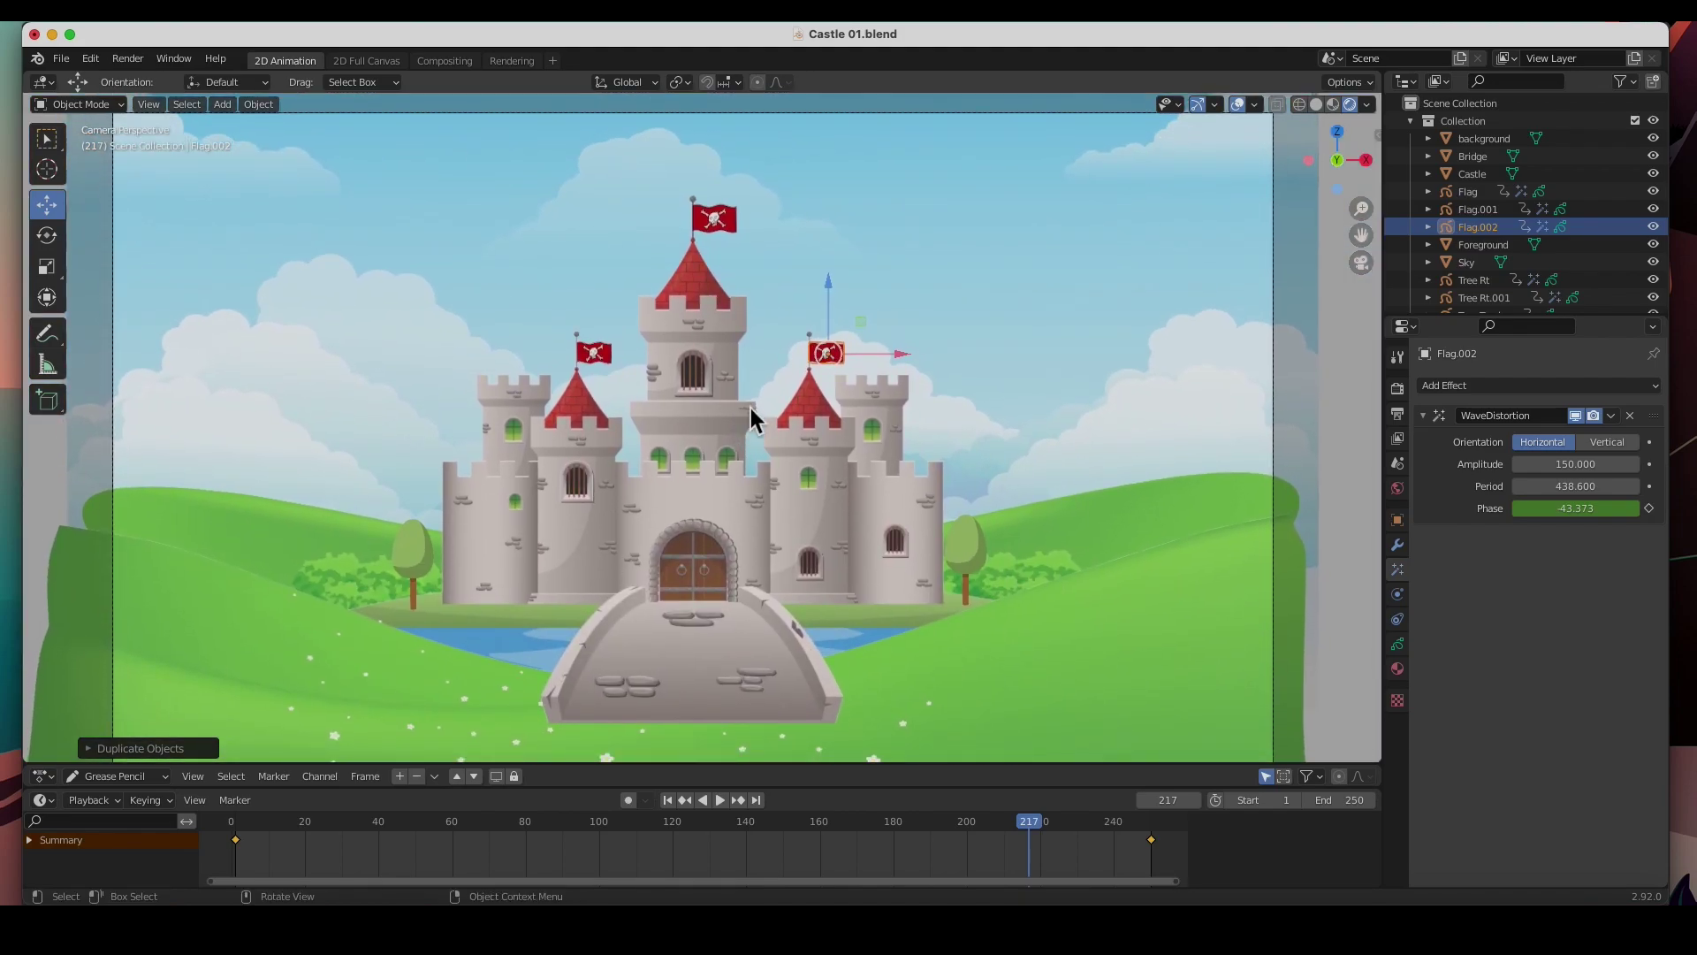
left_click(1340, 474)
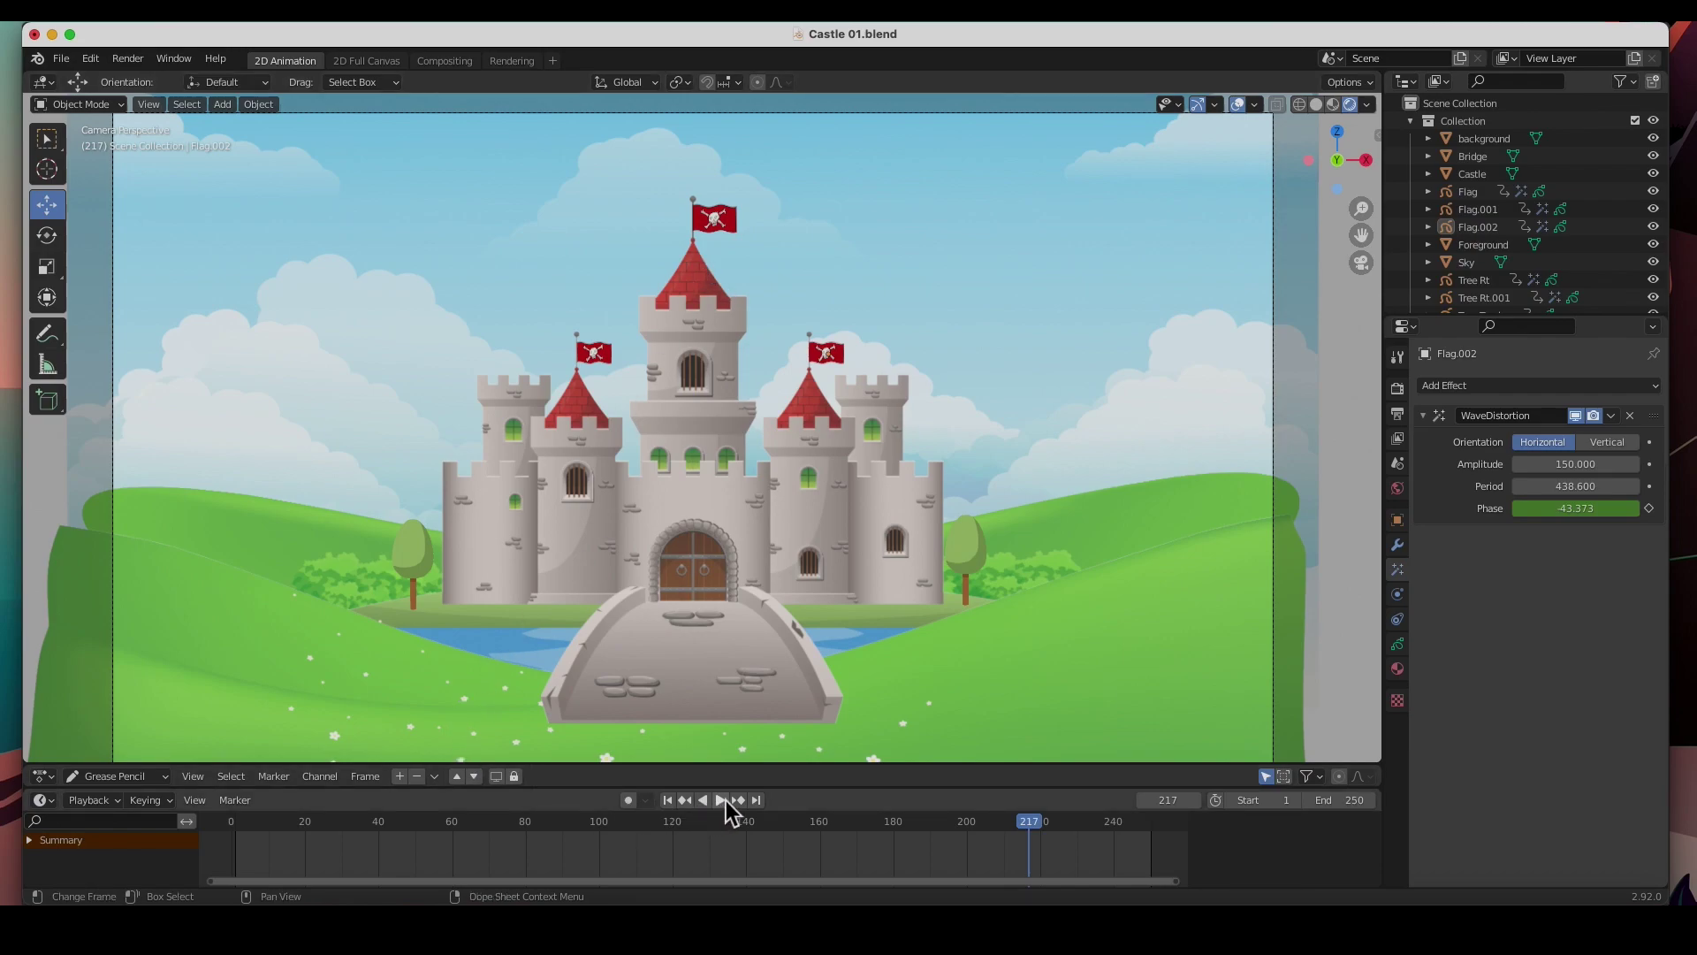
Step: Play the animation with all three flags waving, inspect the top flag, then stop playback
left_click(723, 799)
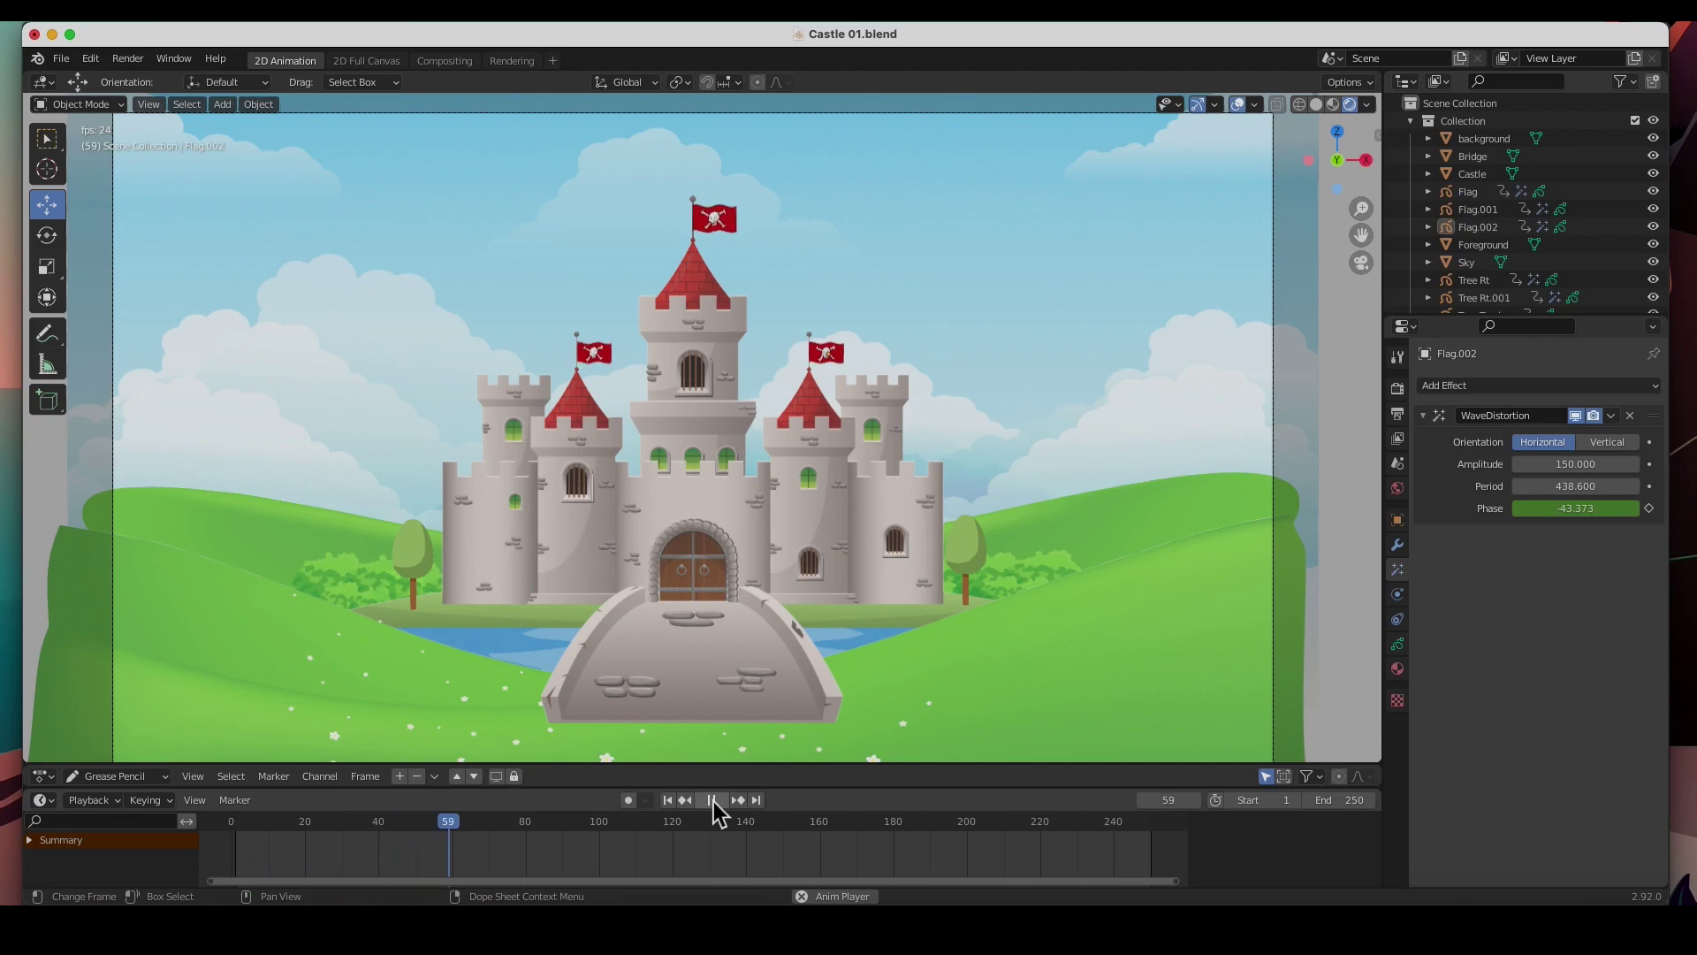
left_click(735, 229)
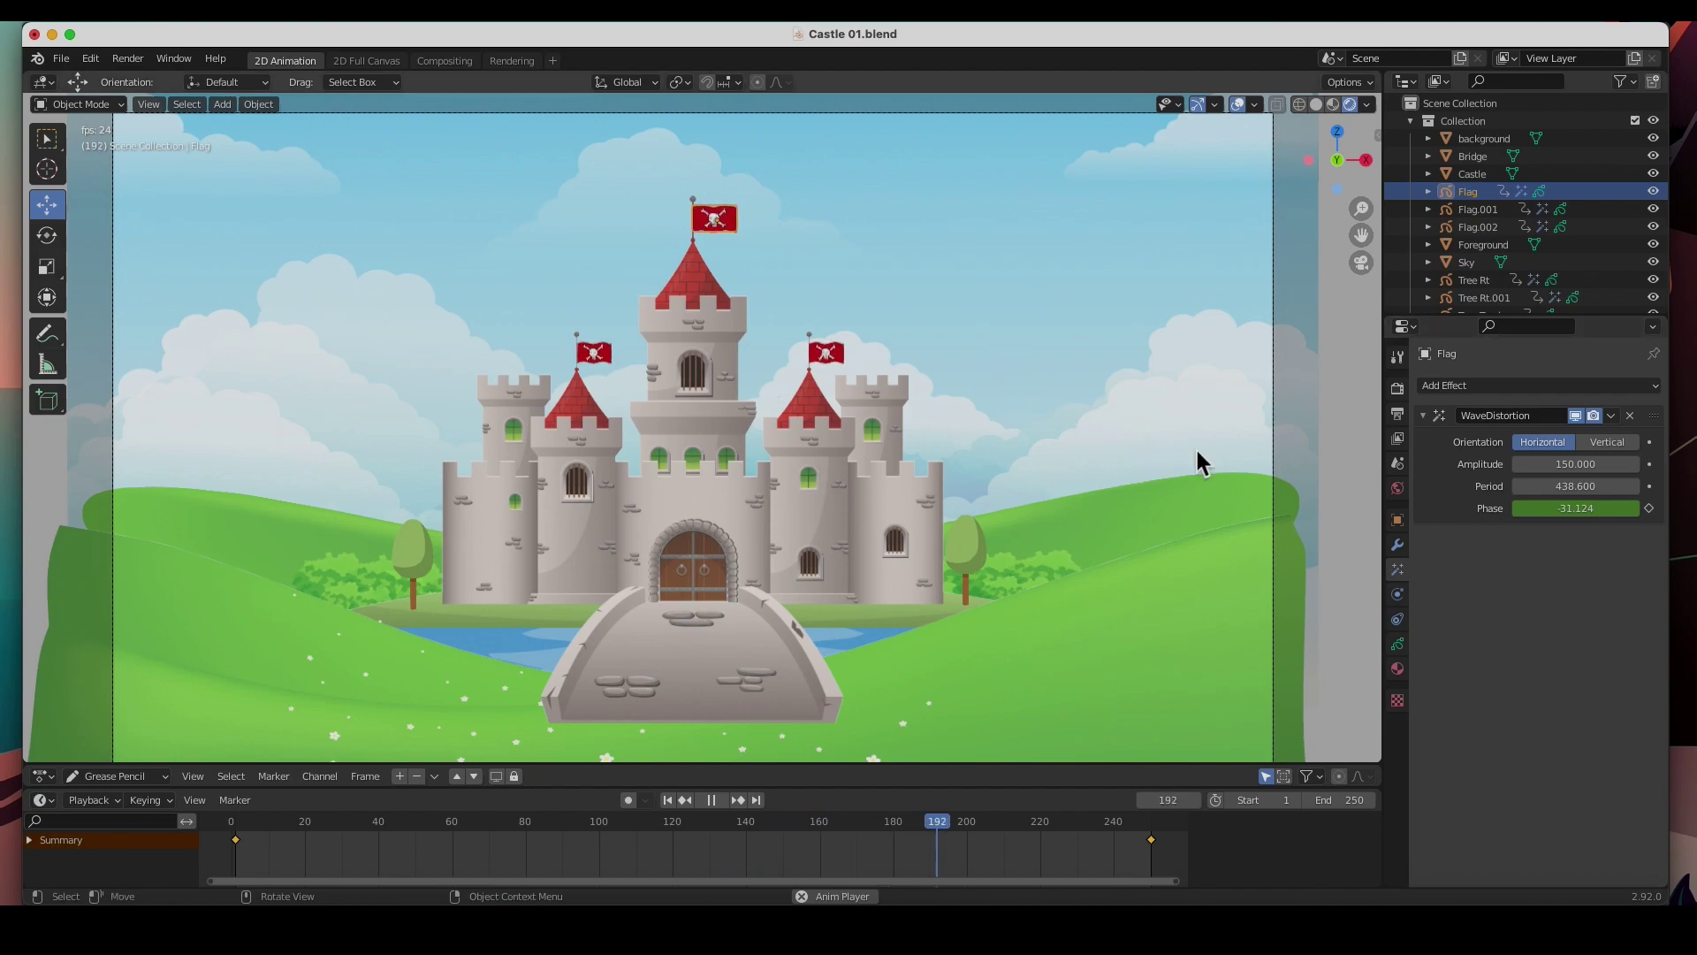
left_click(1349, 475)
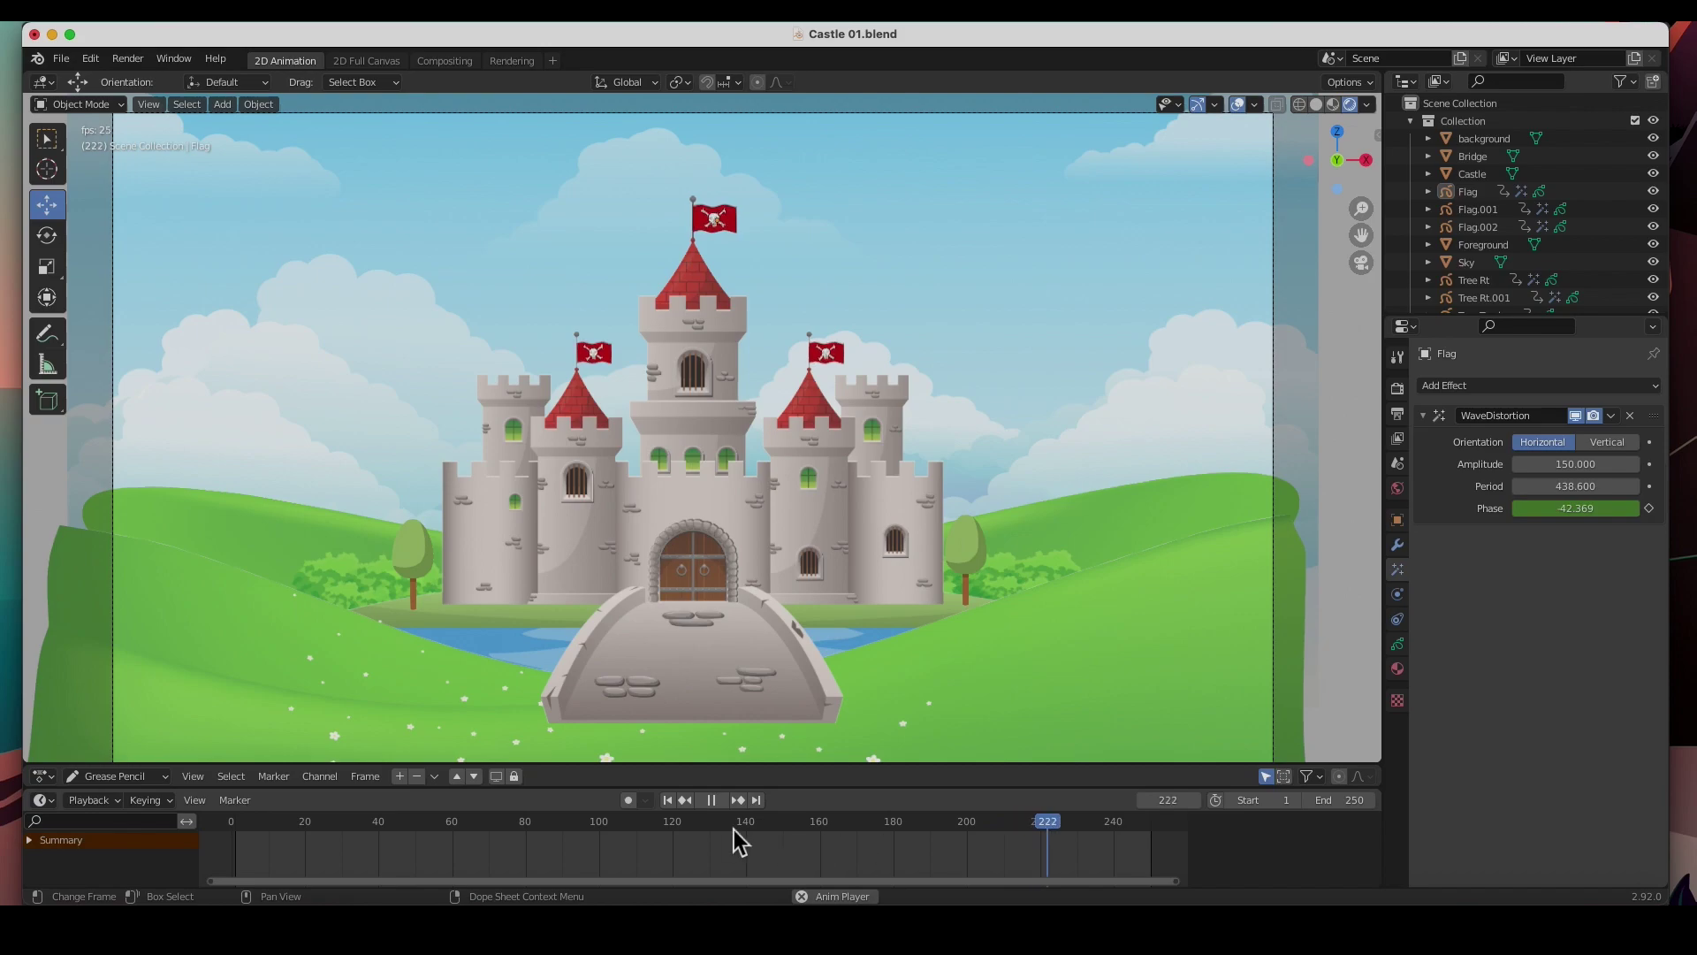
left_click(715, 800)
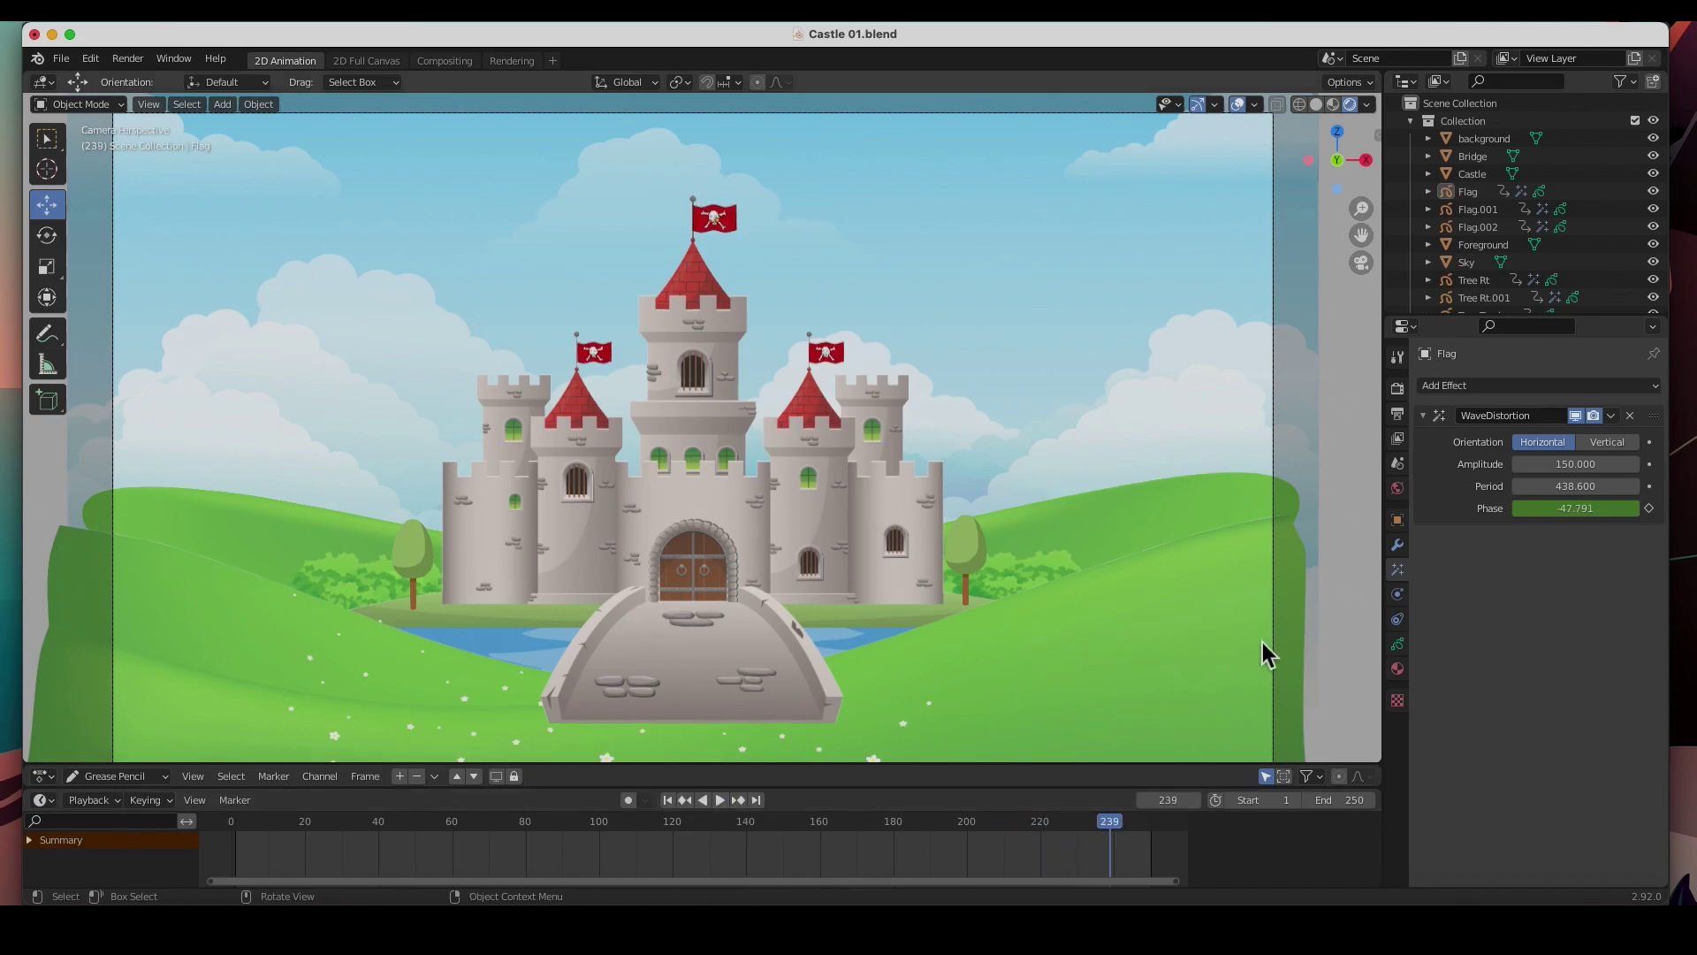
Step: Enable the WaveDistortion viewport toggle on Tree Rt and Tree Rt.001, then play the animation
left_click(1474, 281)
scroll(1483, 301, "down", 2)
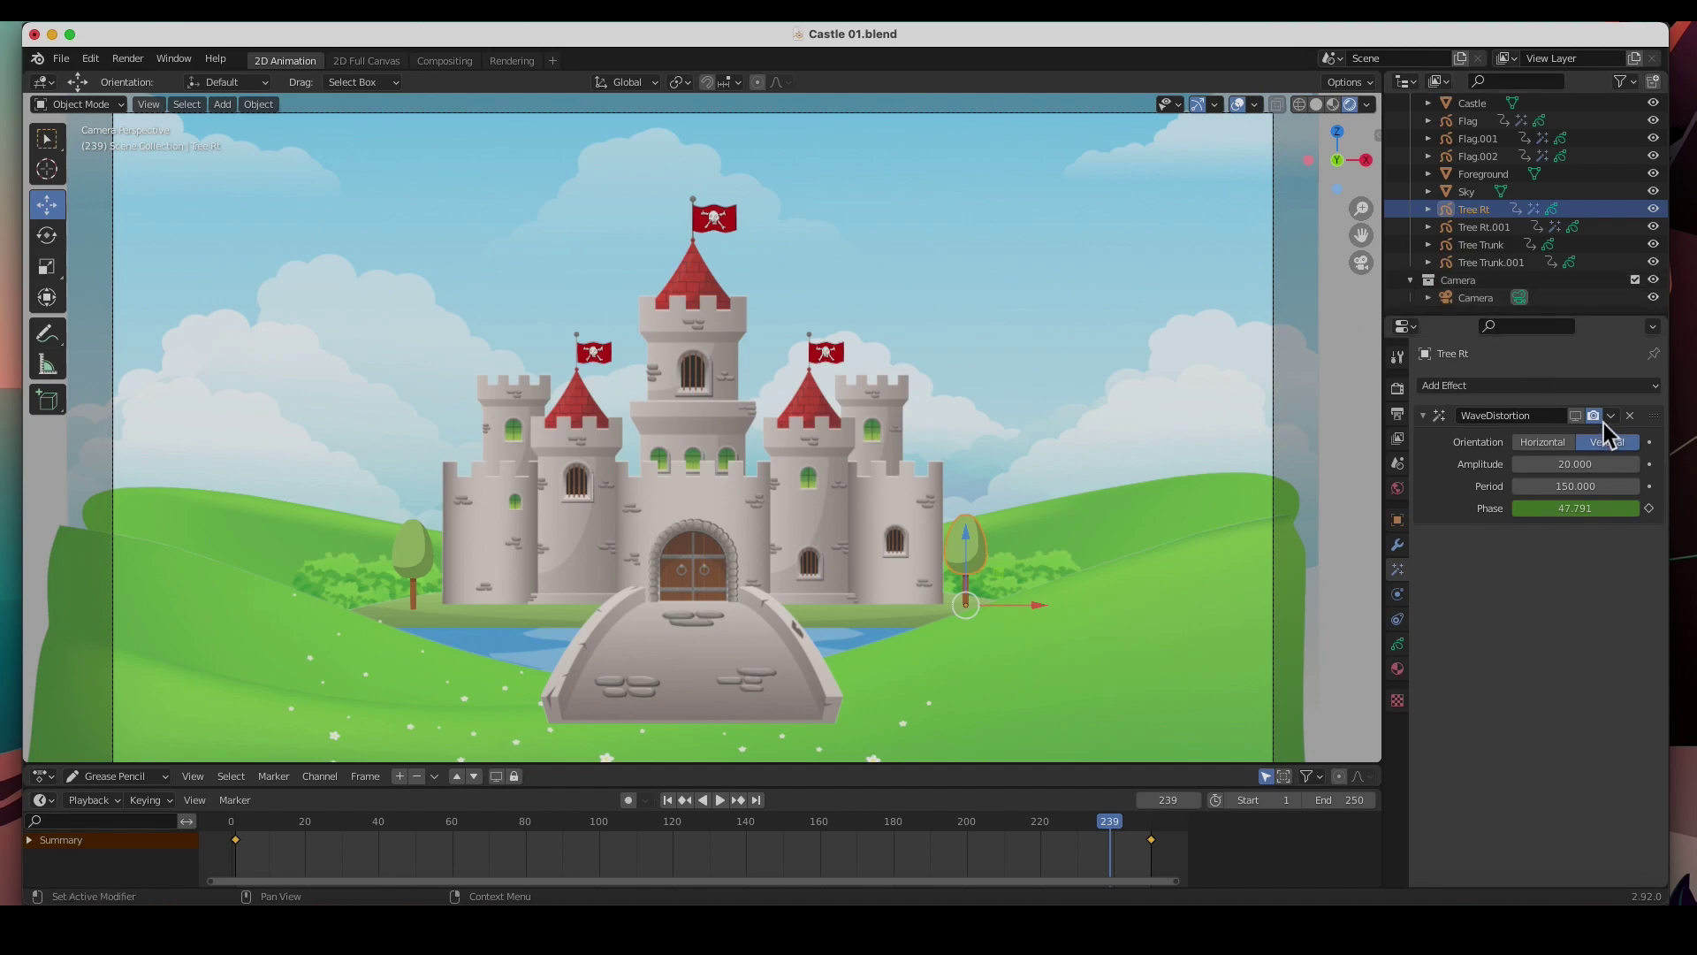
left_click(1578, 419)
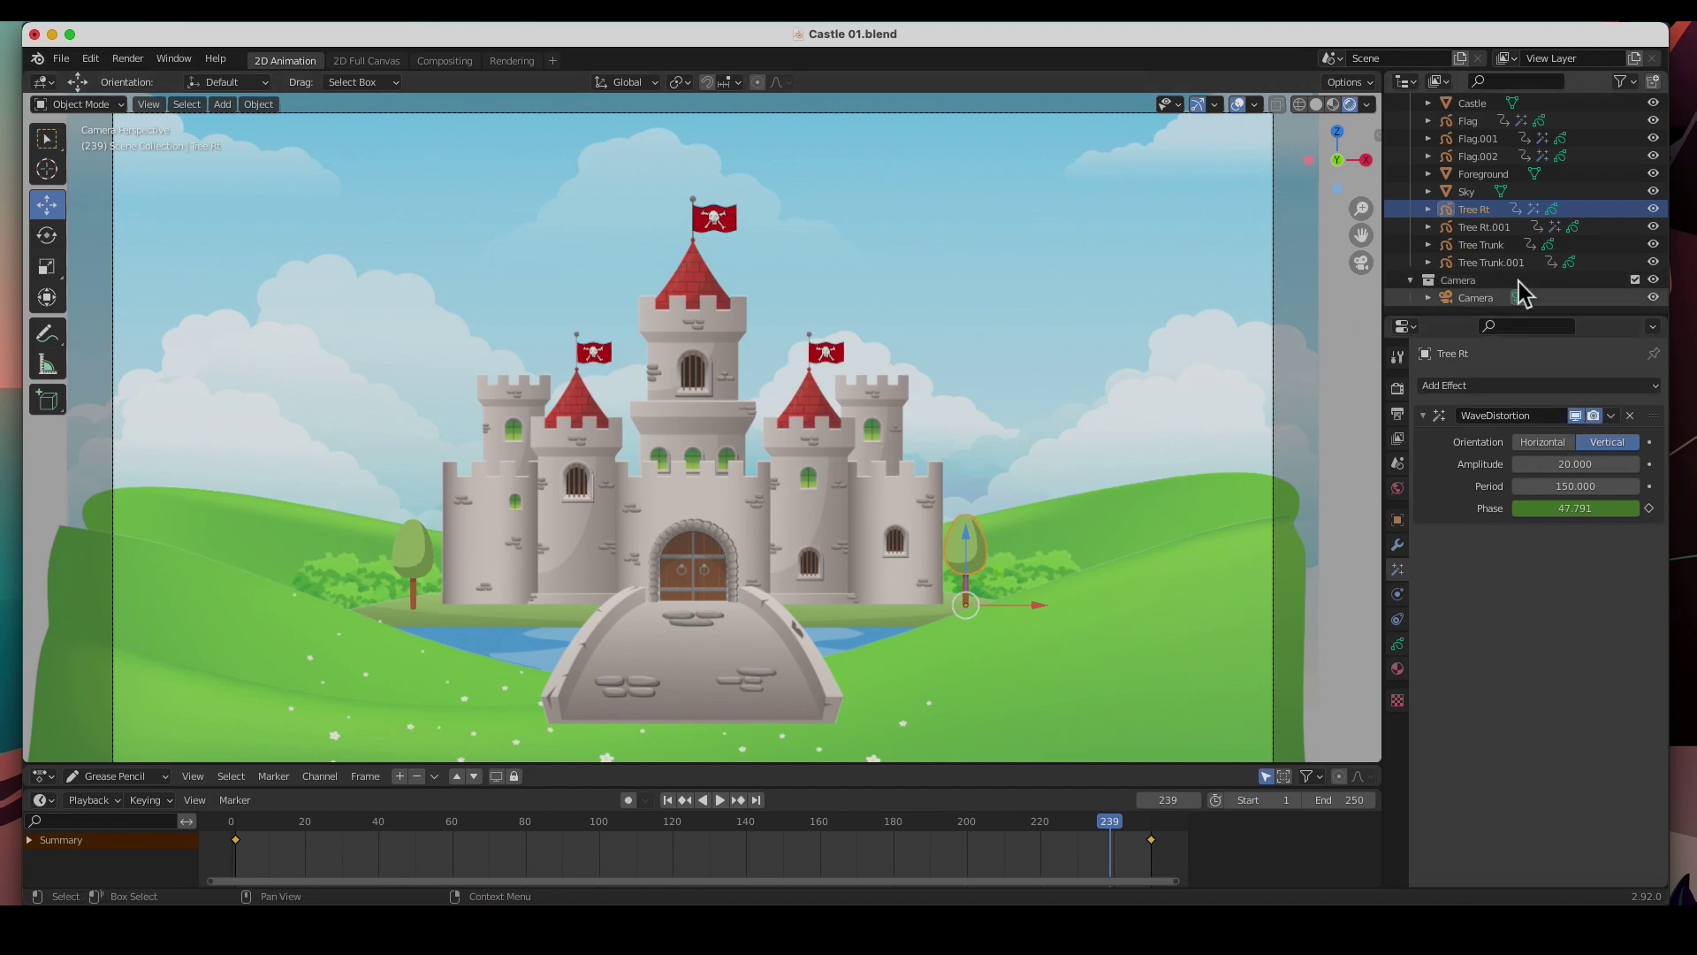
left_click(1476, 231)
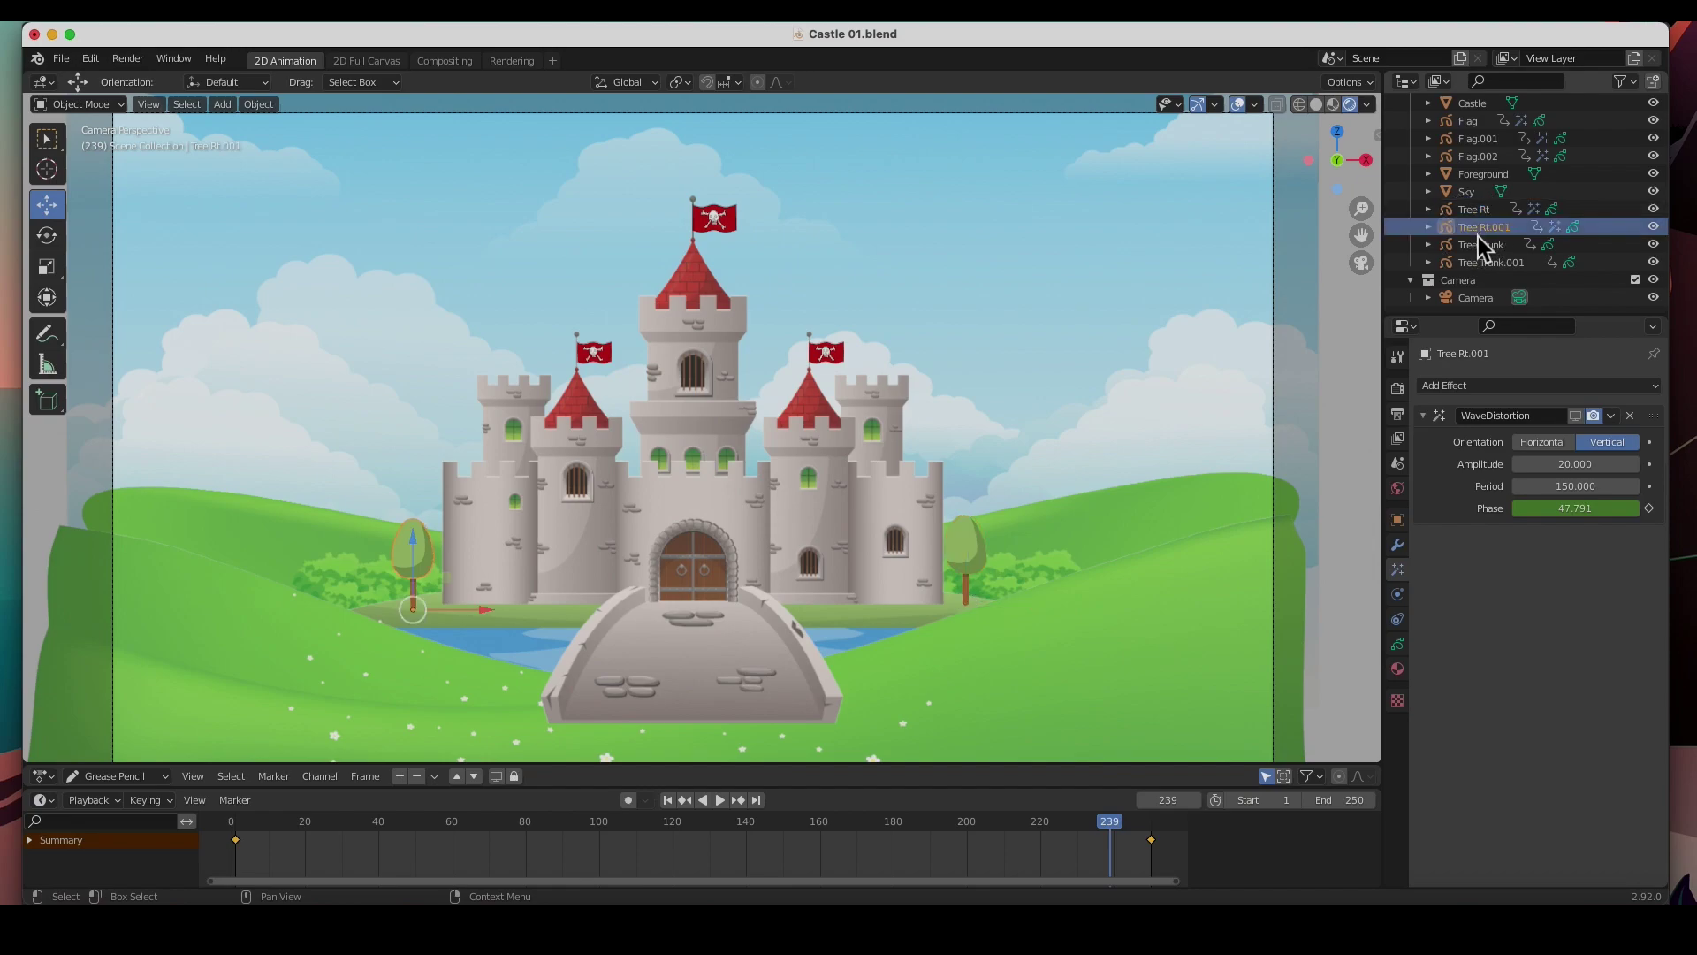
left_click(1575, 416)
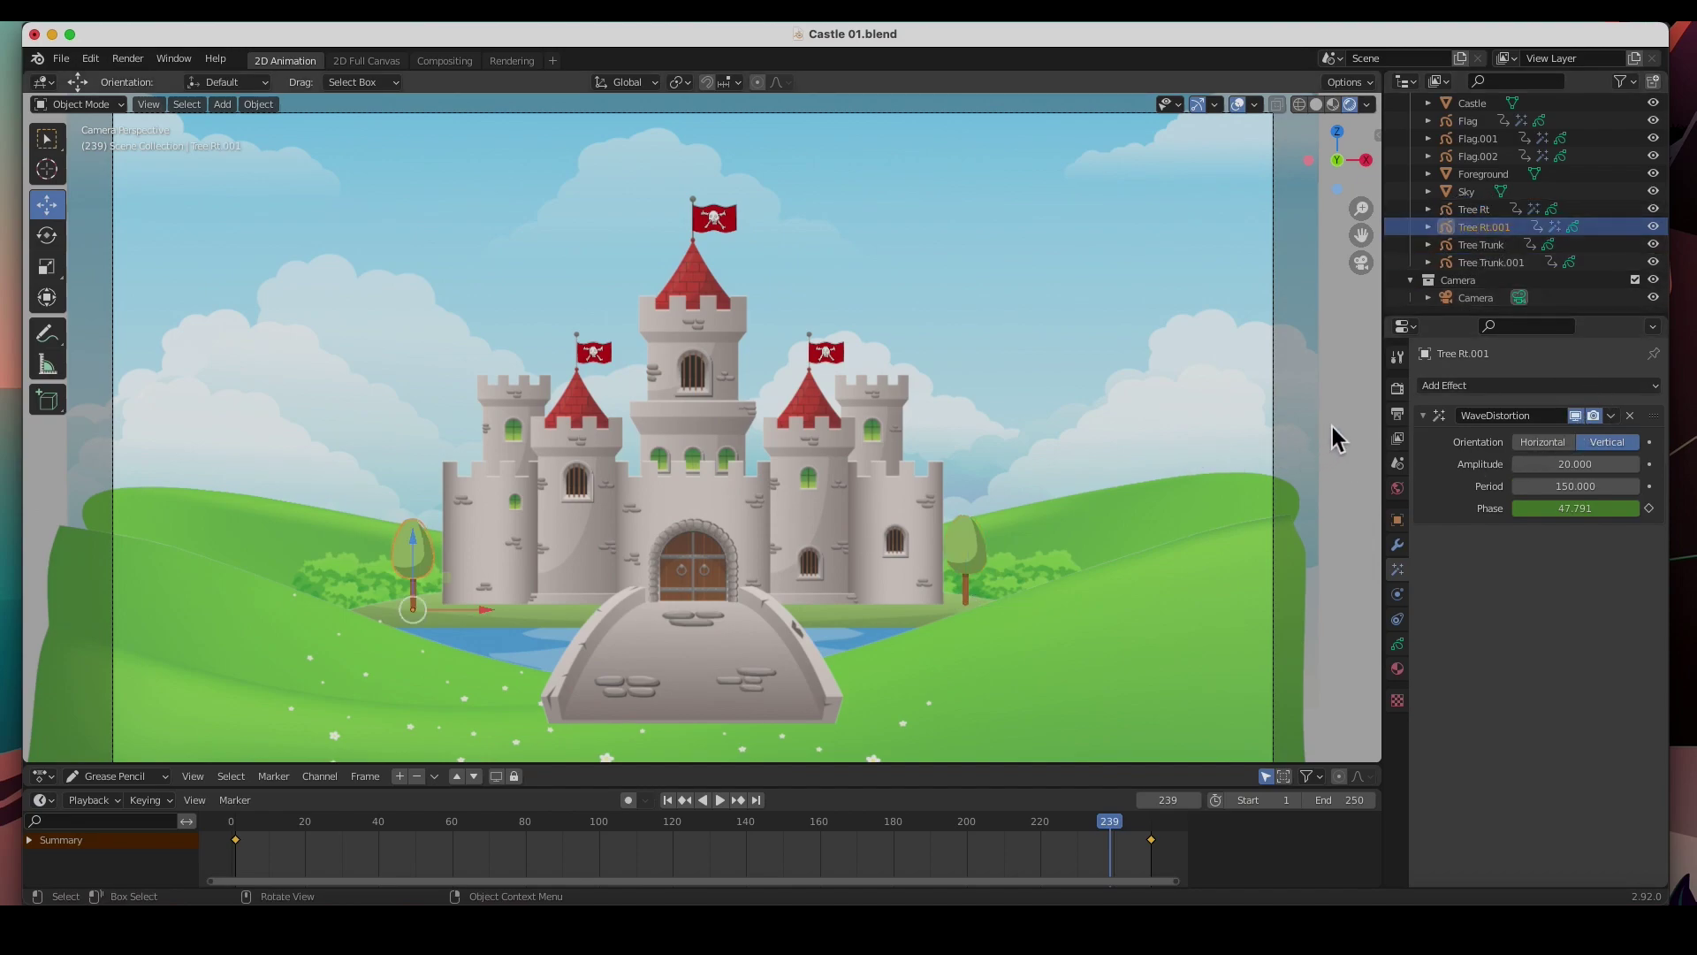
left_click(1038, 650)
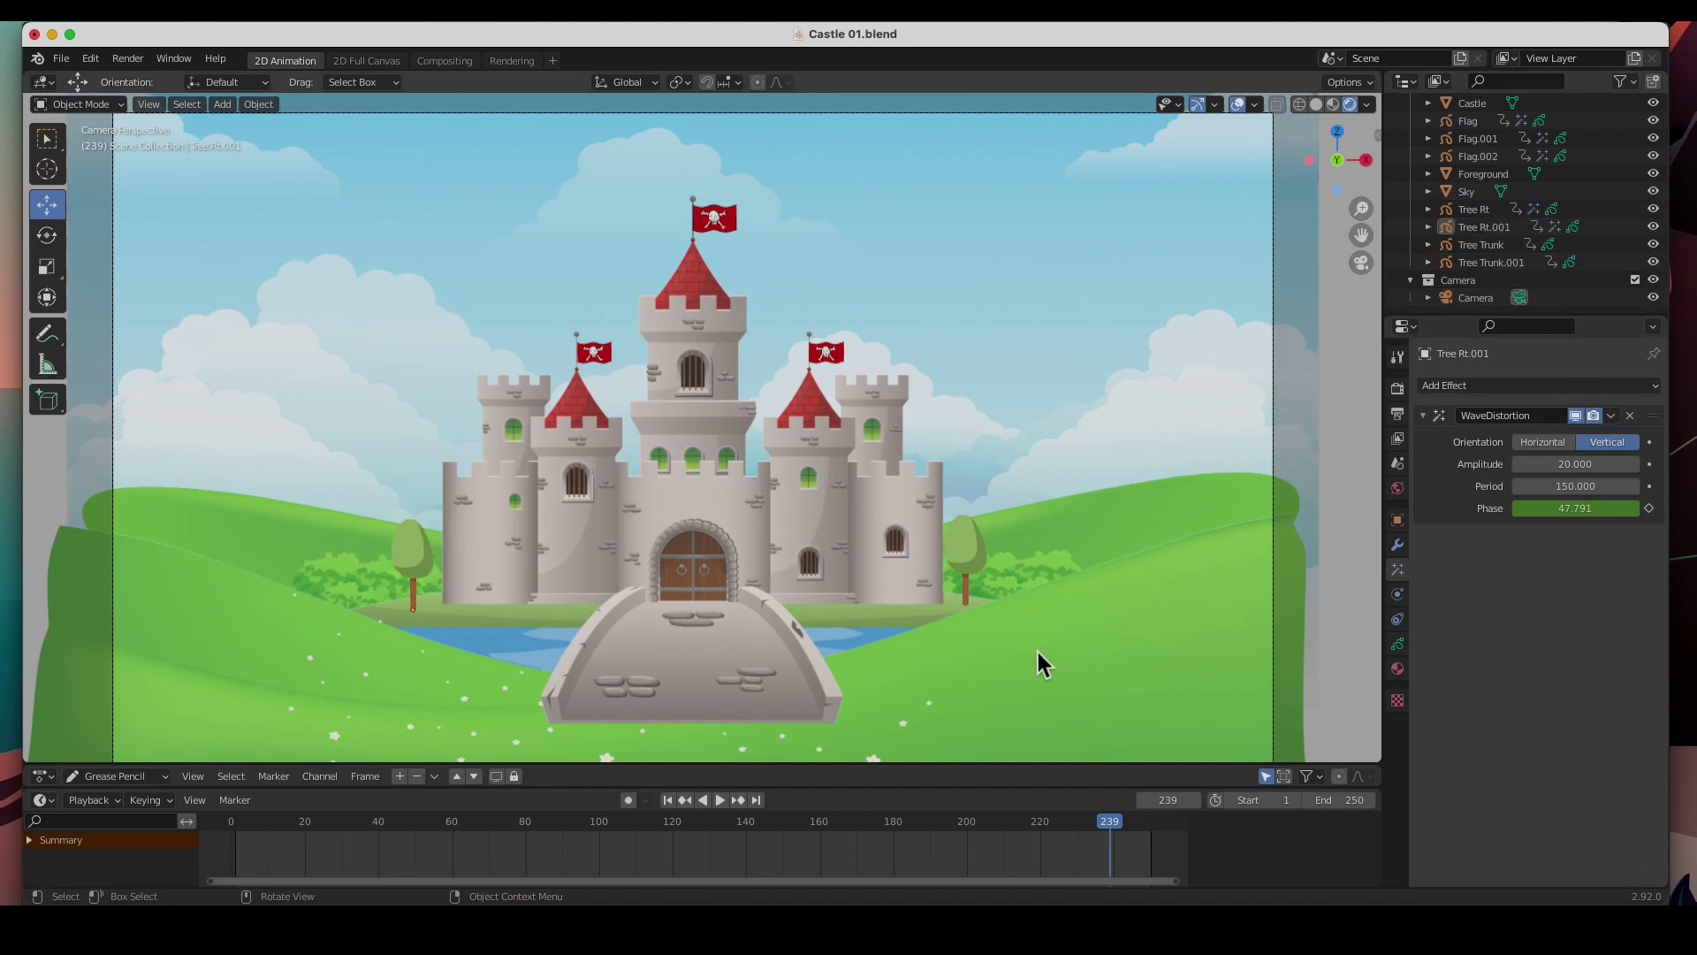
left_click(723, 803)
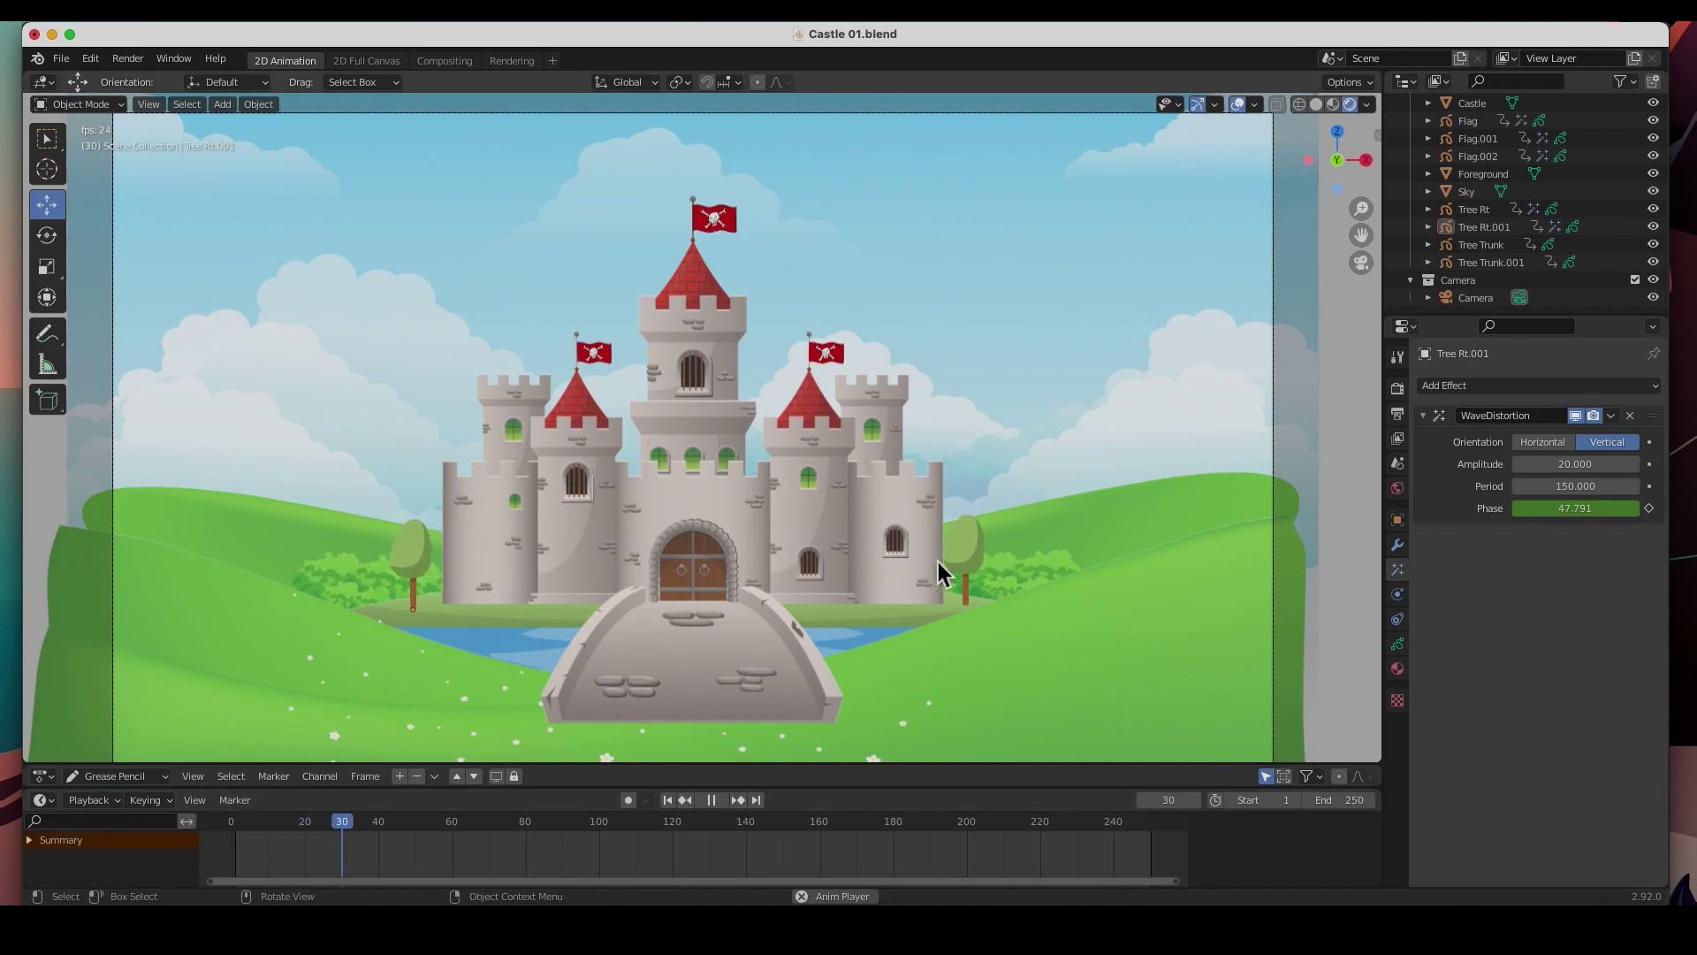